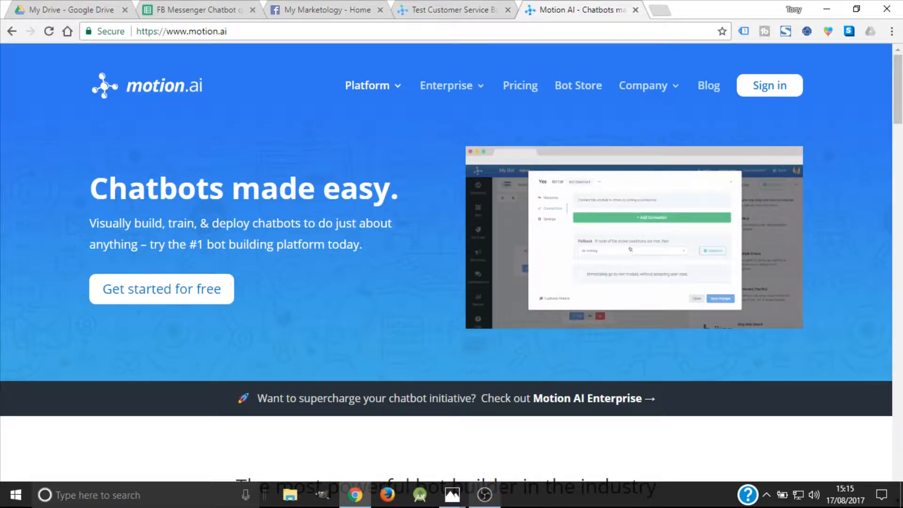
Switch to Photos and examine the hand-drawn conversation flow in Chatbot flow.jpg.
mouse_move(452, 494)
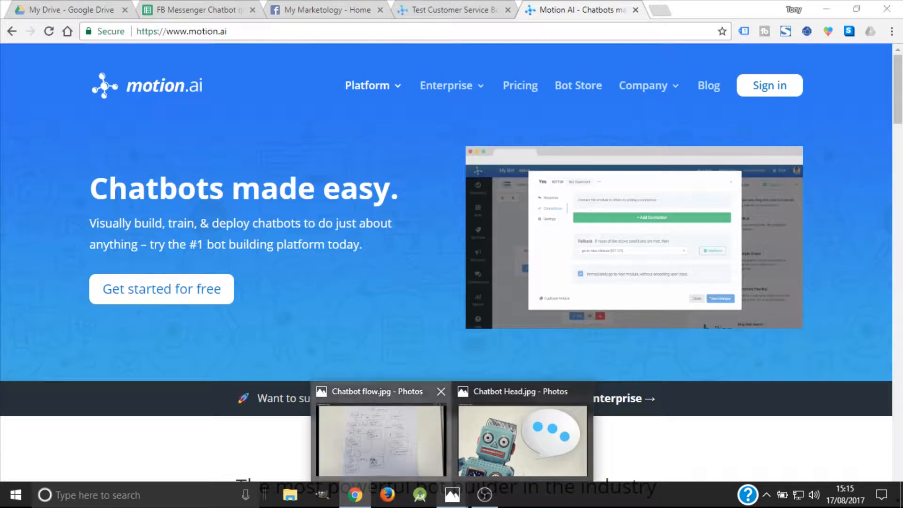
click(376, 461)
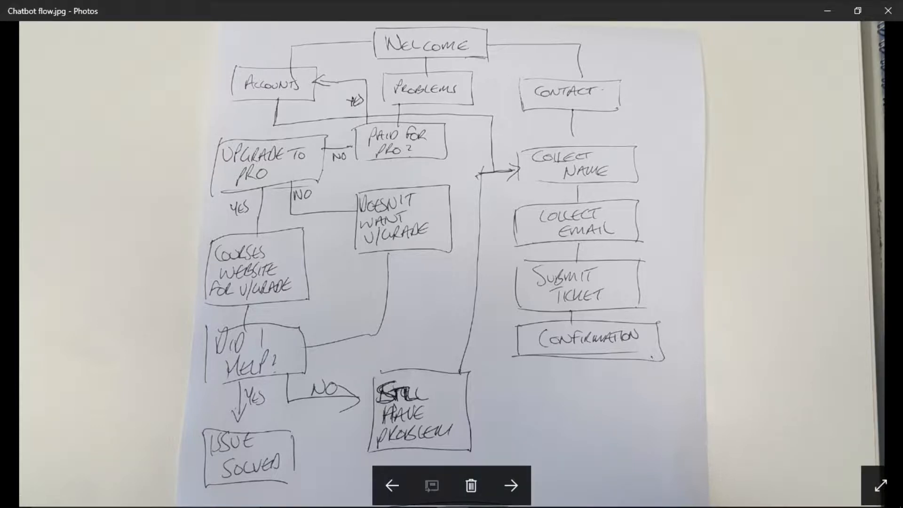
key(super+Tab)
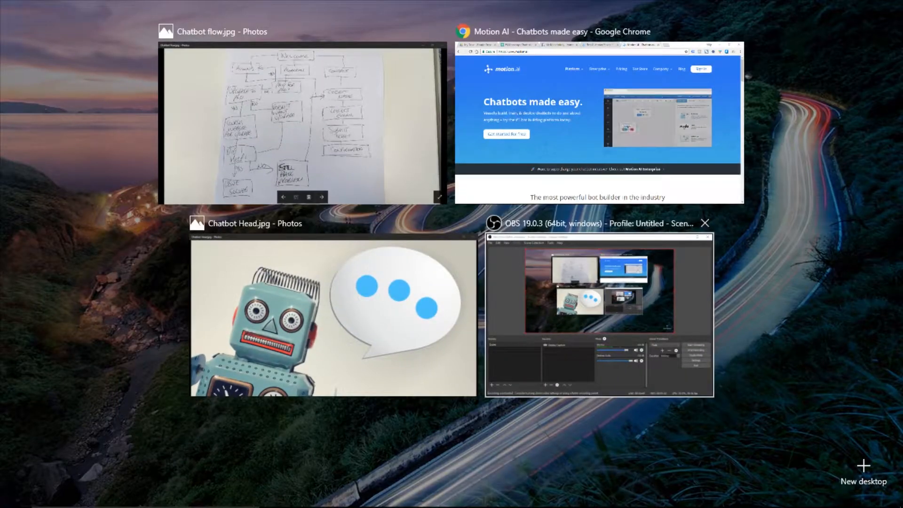
Switch back to Chrome and review all columns of the FB Messenger Chatbot questions and responses spreadsheet.
click(588, 122)
click(198, 9)
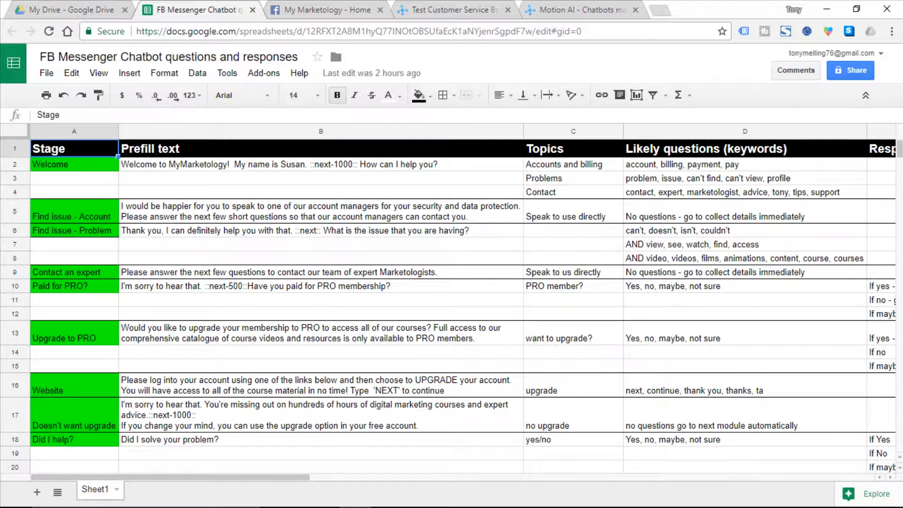
scroll(463, 305, right, 5)
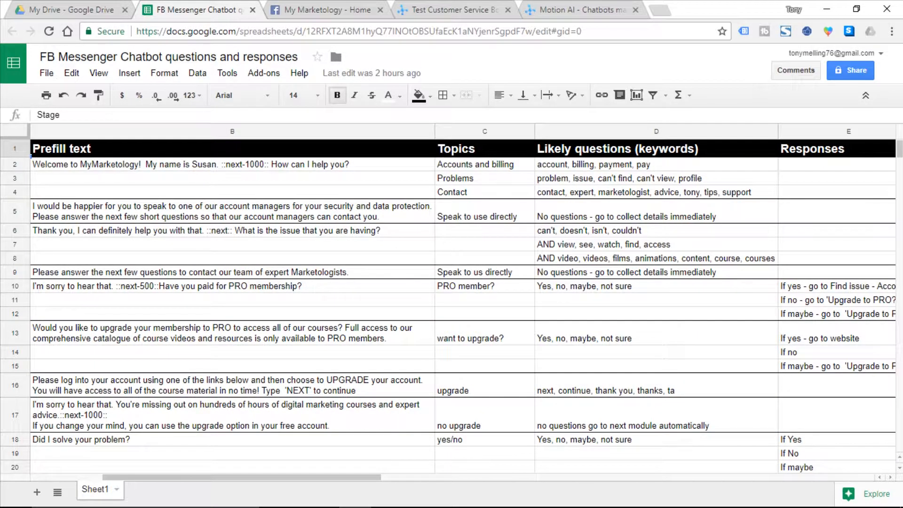
scroll(462, 305, right, 2)
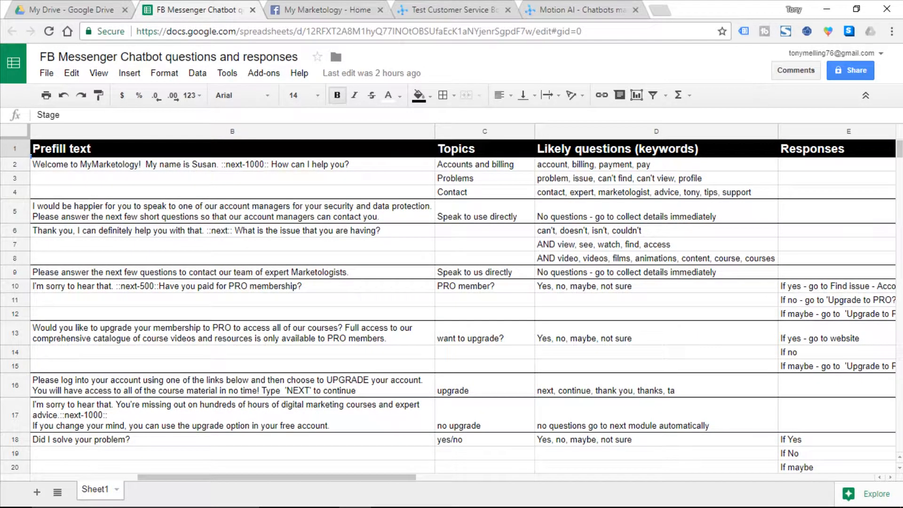
scroll(462, 306, right, 3)
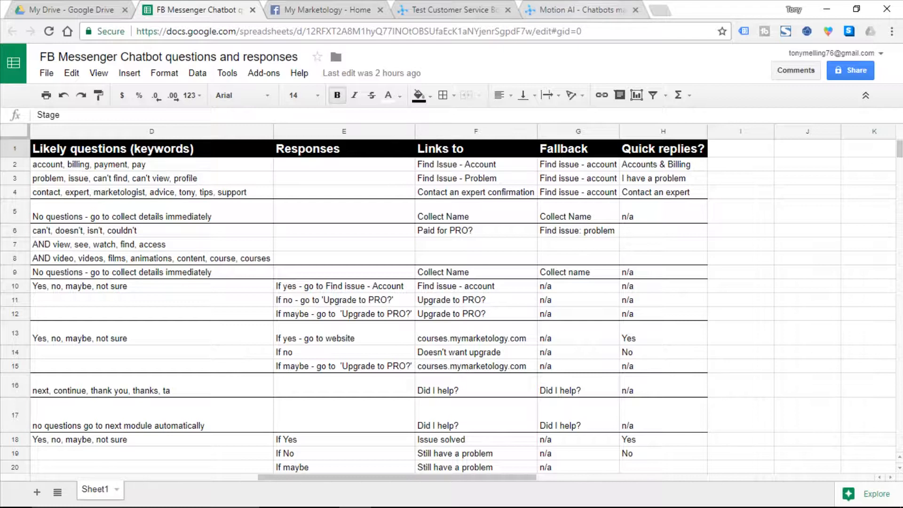
Close the Motion AI homepage and go from the dashboard to the account's list of bots.
click(583, 9)
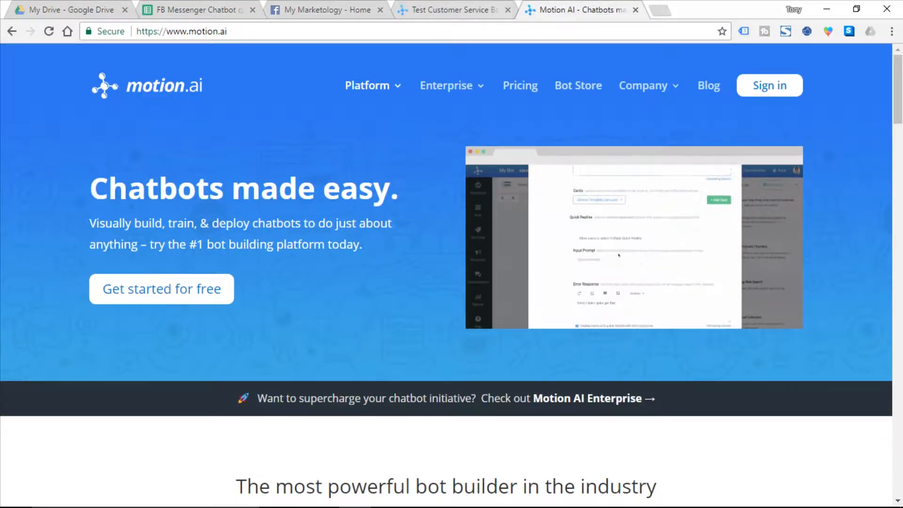
key(ctrl+w)
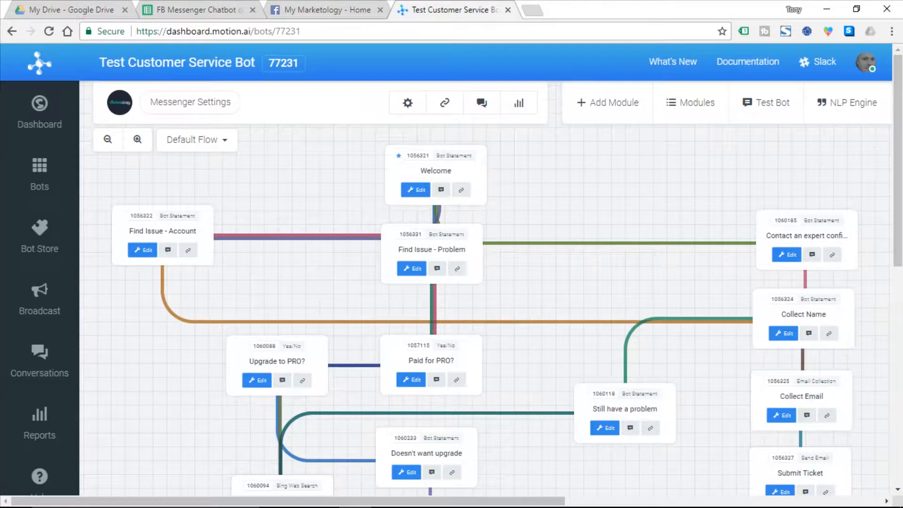
click(40, 113)
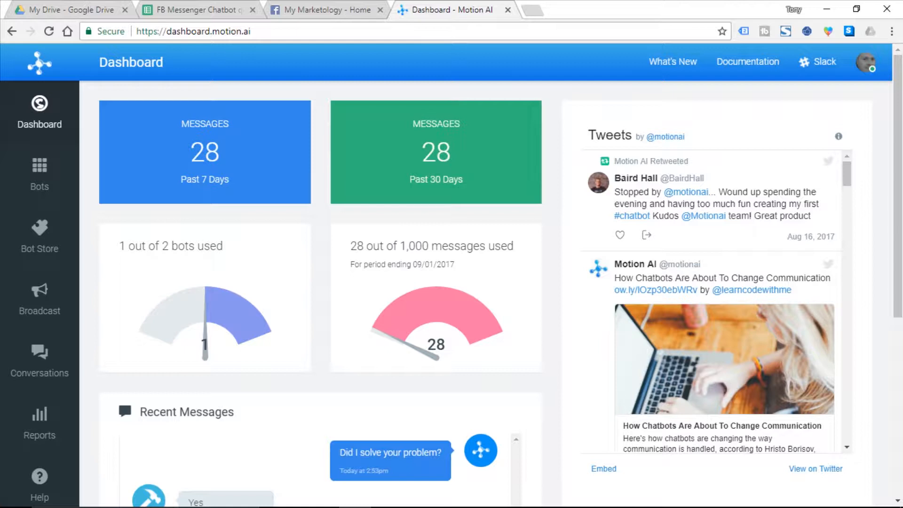
click(40, 171)
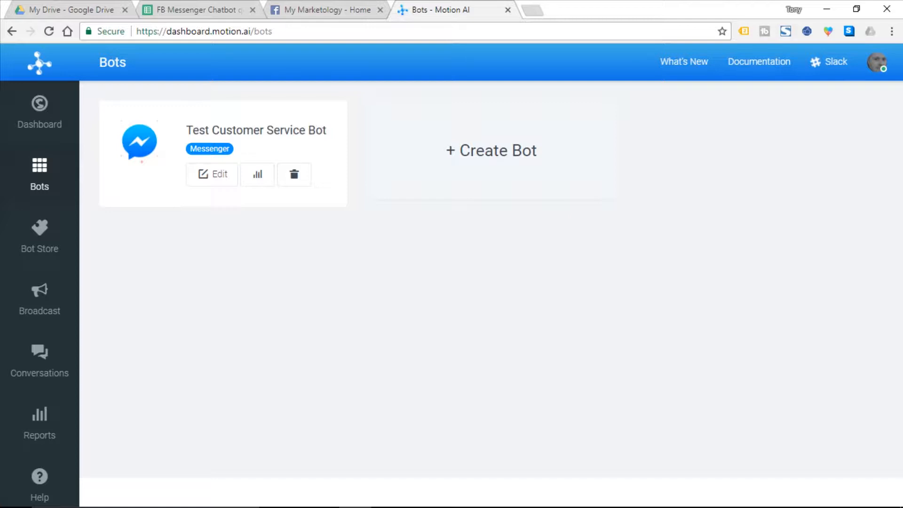
click(490, 151)
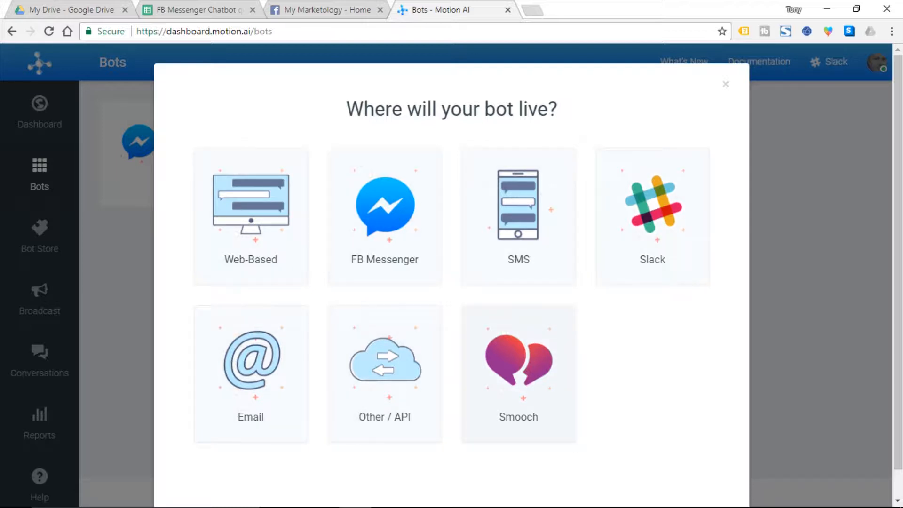
click(385, 216)
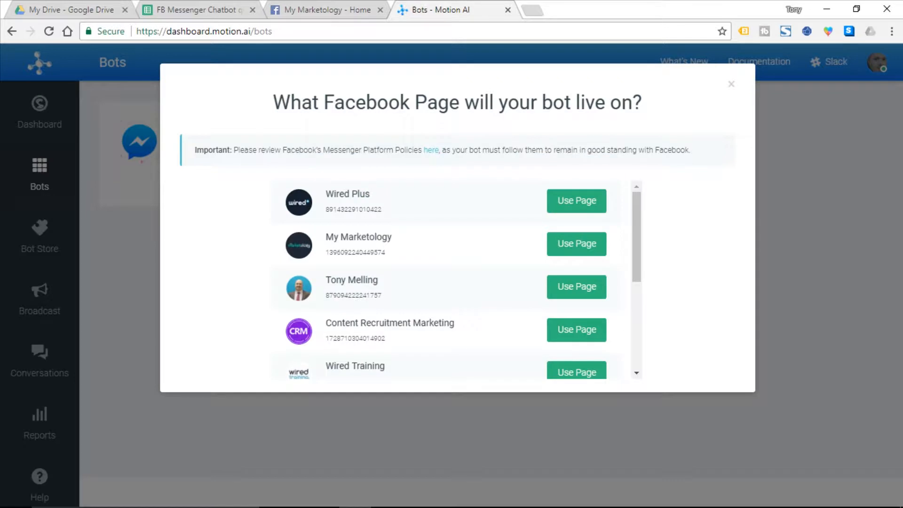
click(577, 243)
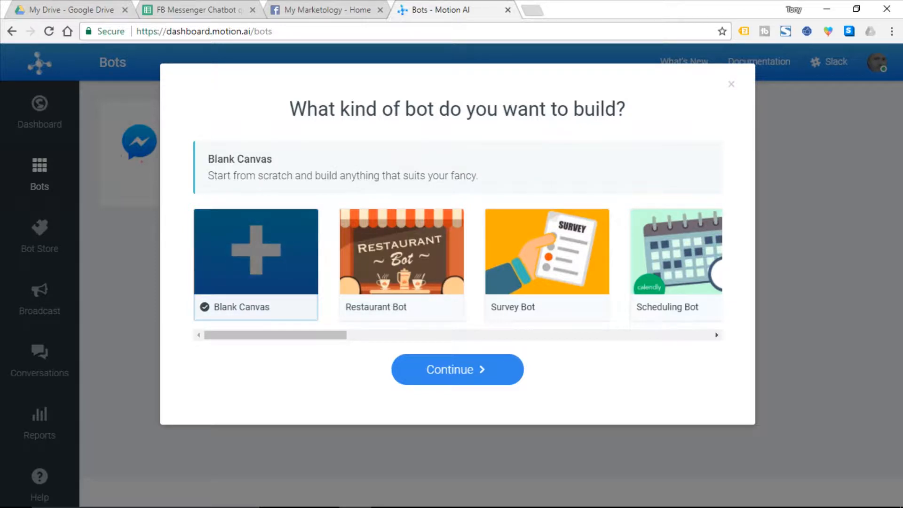
drag(275, 335, 640, 335)
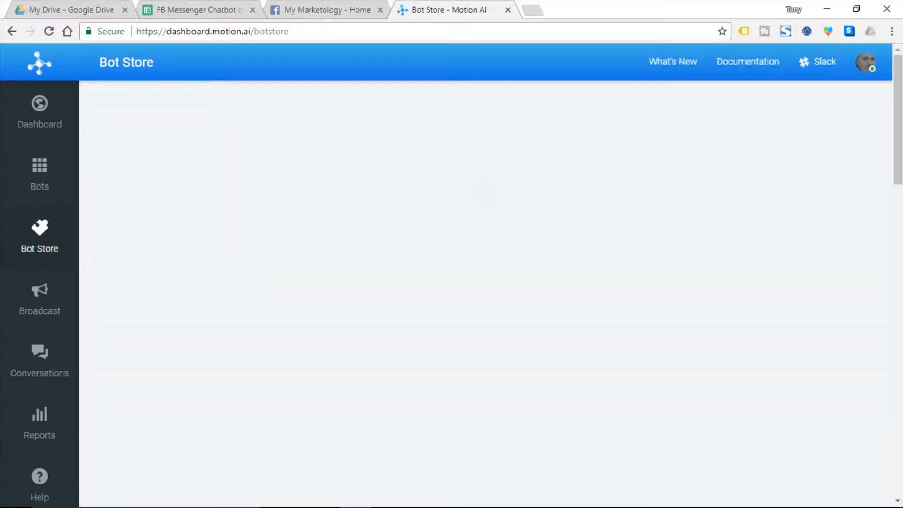
Browse the bot templates and the bot directory in the Bot Store.
scroll(485, 291, down, 3)
scroll(486, 291, down, 10)
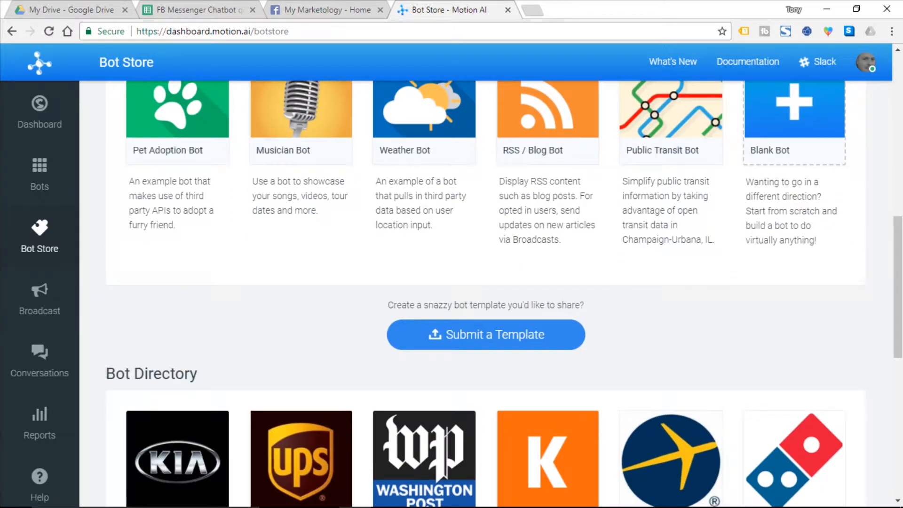
scroll(486, 291, up, 1)
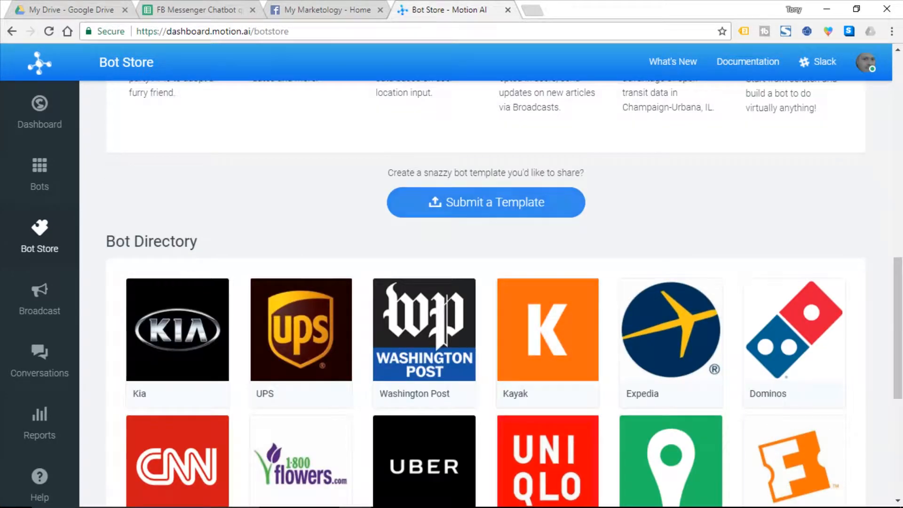
scroll(486, 292, down, 6)
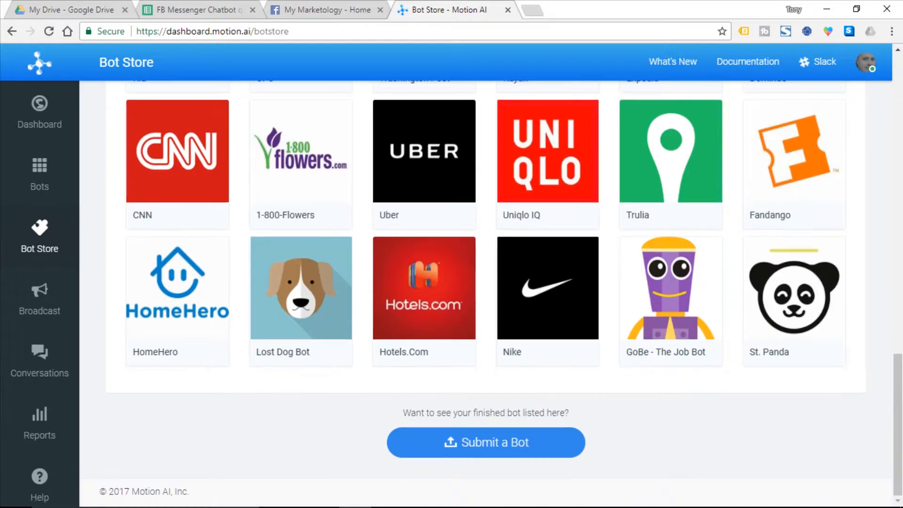
scroll(486, 292, up, 17)
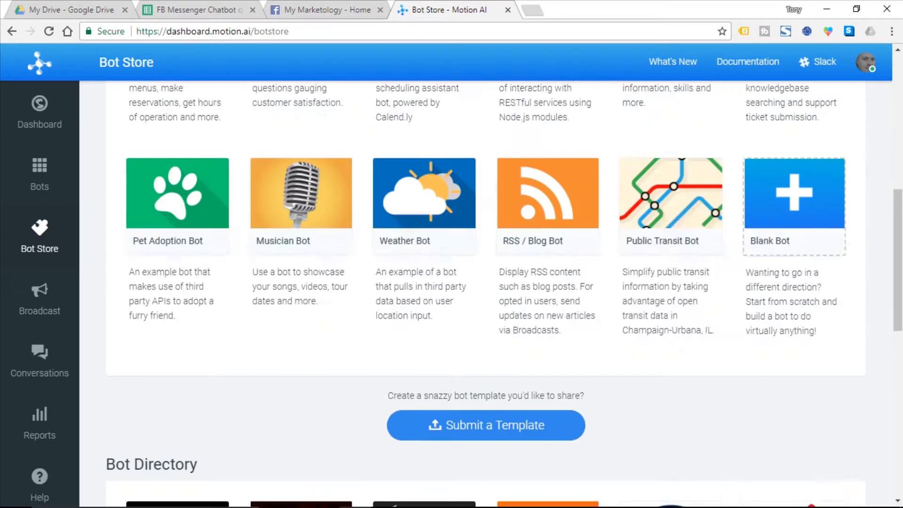
scroll(486, 292, up, 4)
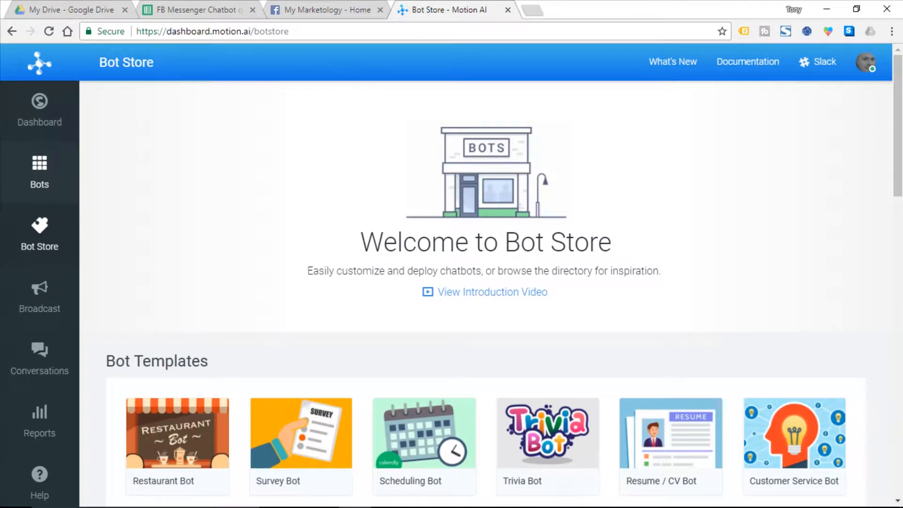
scroll(485, 291, down, 3)
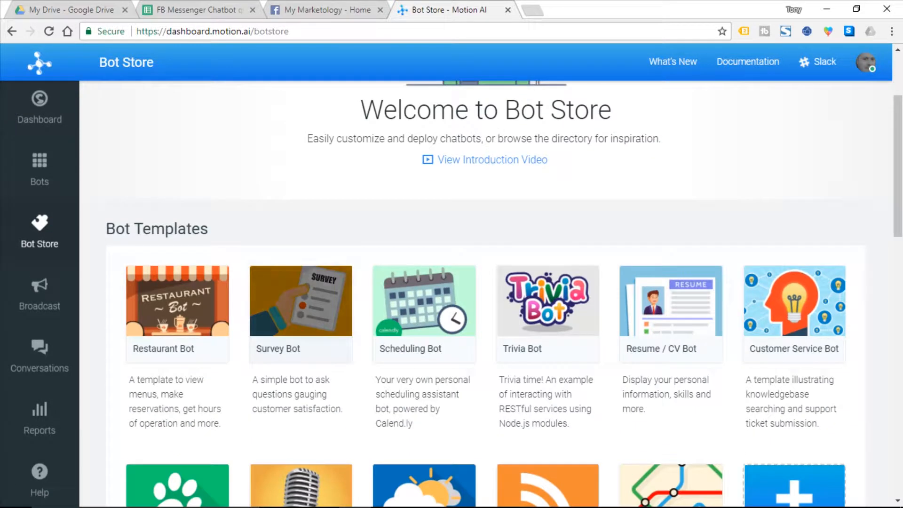
Start a Blank Bot for FB Messenger on the My Marketology page, using the Blank Canvas template.
scroll(486, 291, down, 5)
click(794, 234)
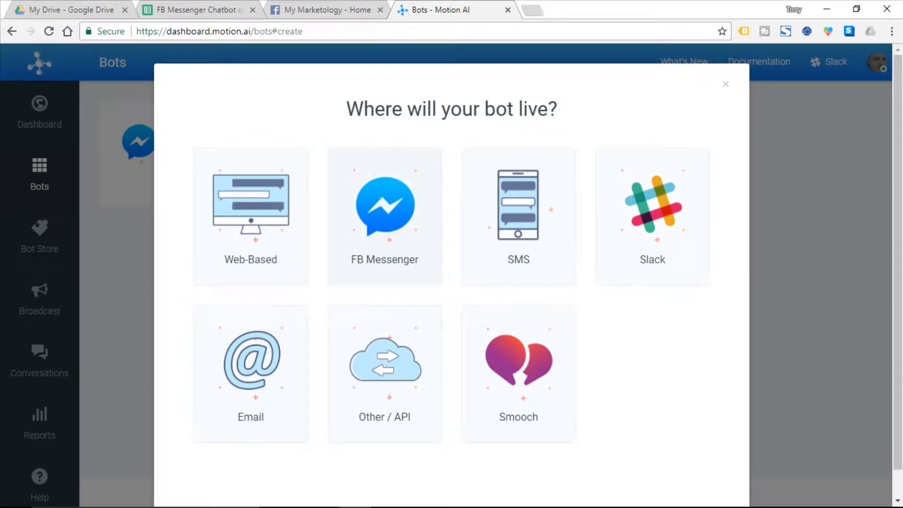
click(385, 216)
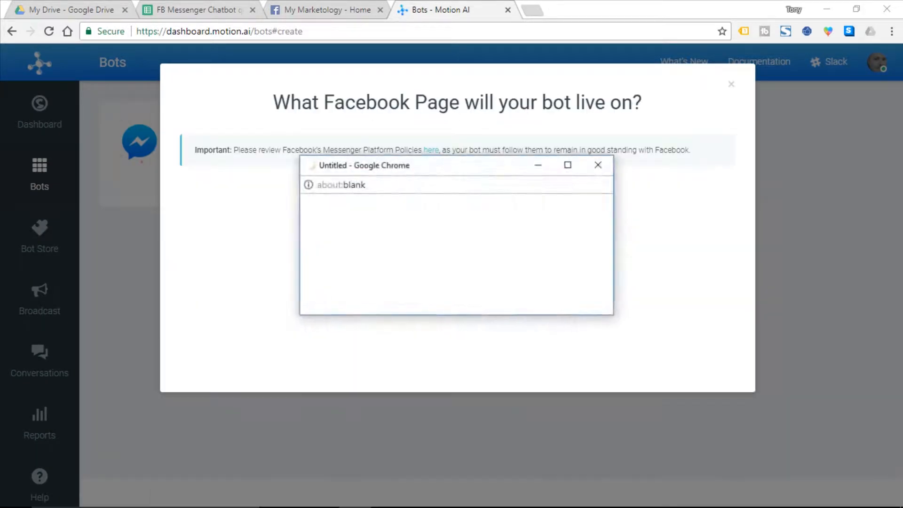
click(577, 243)
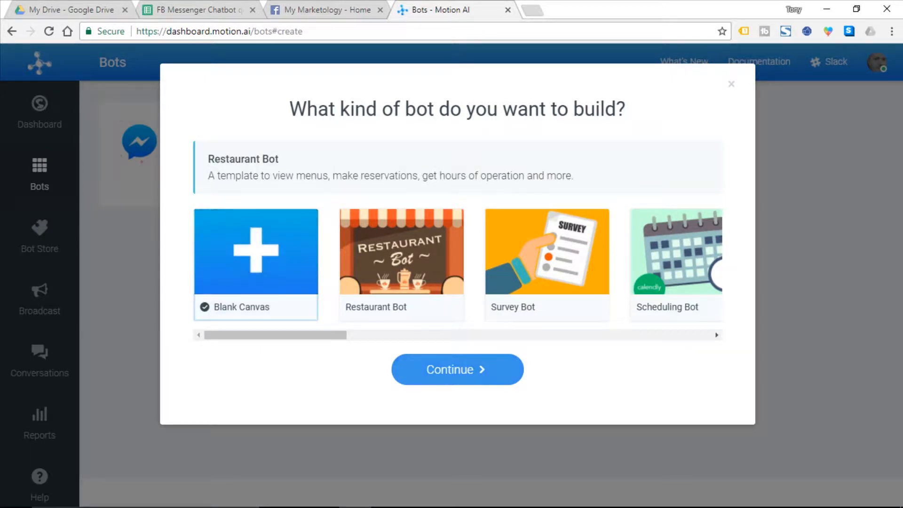
click(457, 369)
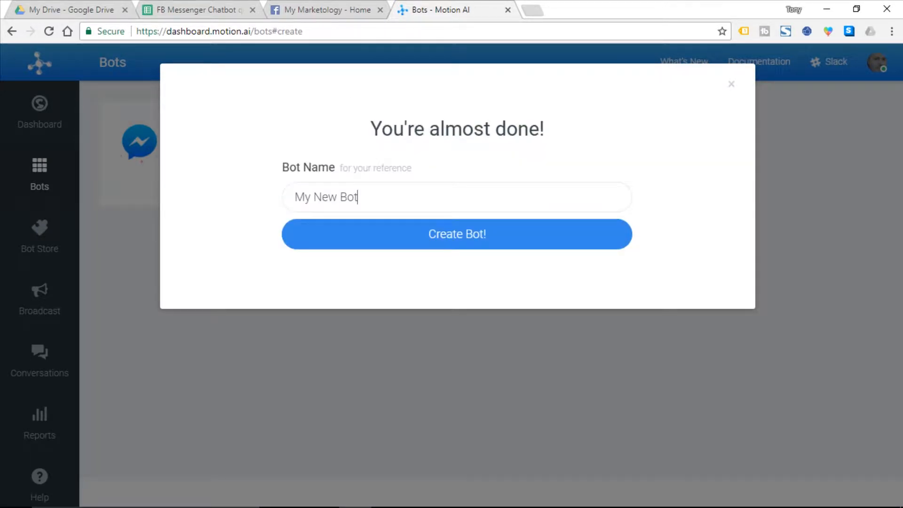
Name the new bot "MyMarketology Customer Service Bot" and create it.
key(ctrl+shift+Left)
key(Right)
key(ctrl+shift+Left)
key(ctrl+shift+Left)
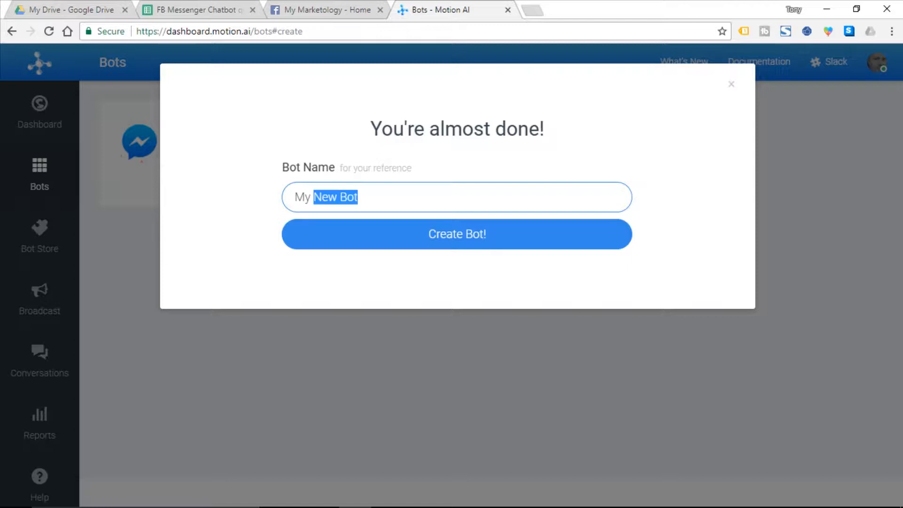
key(ctrl+shift+Left)
text(Mym)
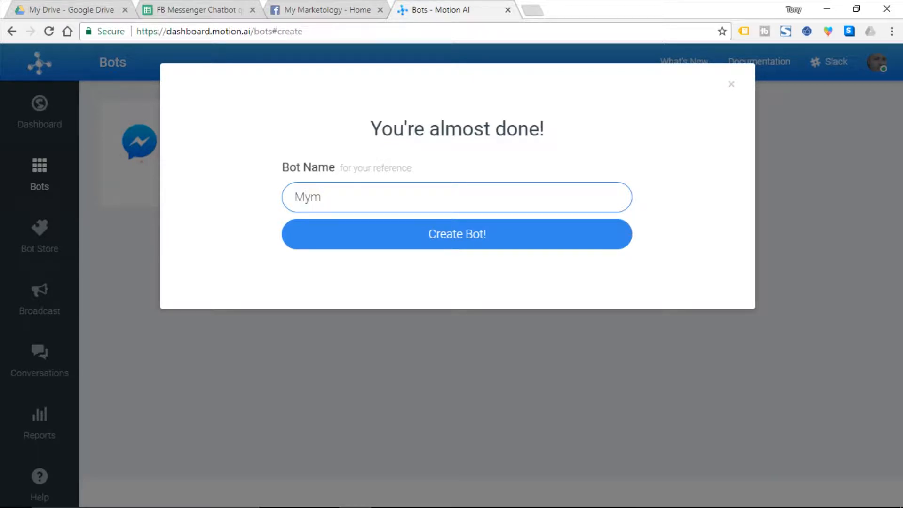
key(BackSpace)
text(Marketology )
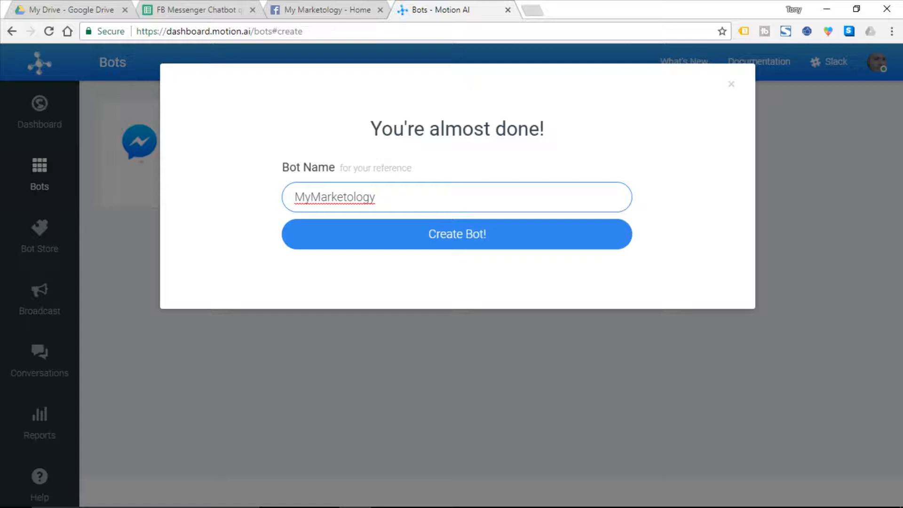
text(Customer Service Bot)
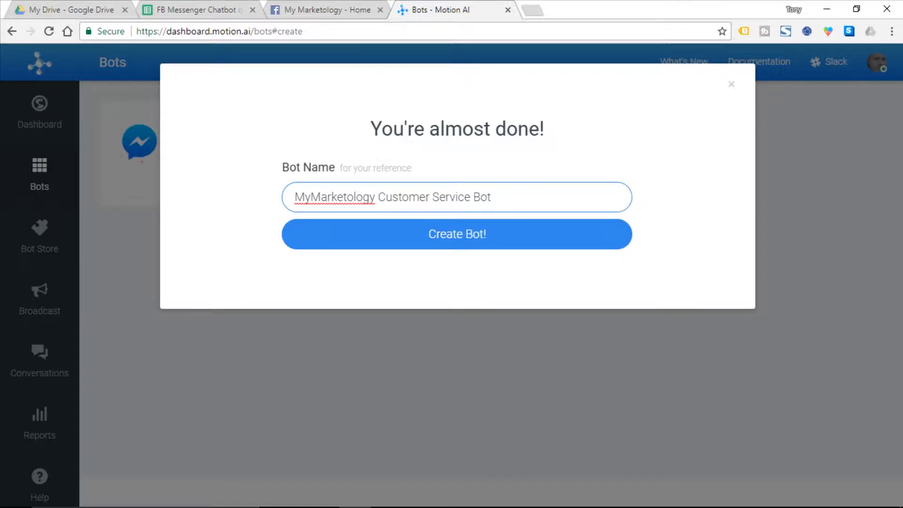
key(Return)
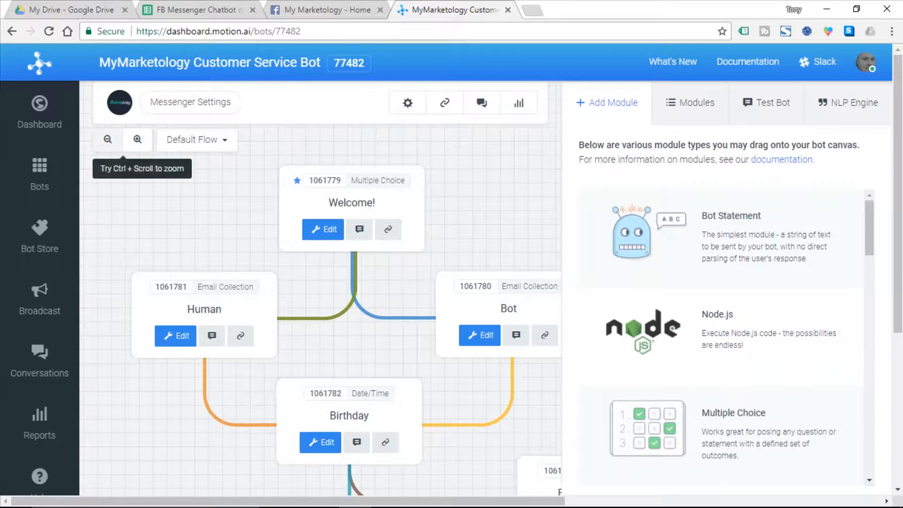
Remove the Human and Bot email collection modules from the new bot's default flow.
click(107, 139)
click(107, 139)
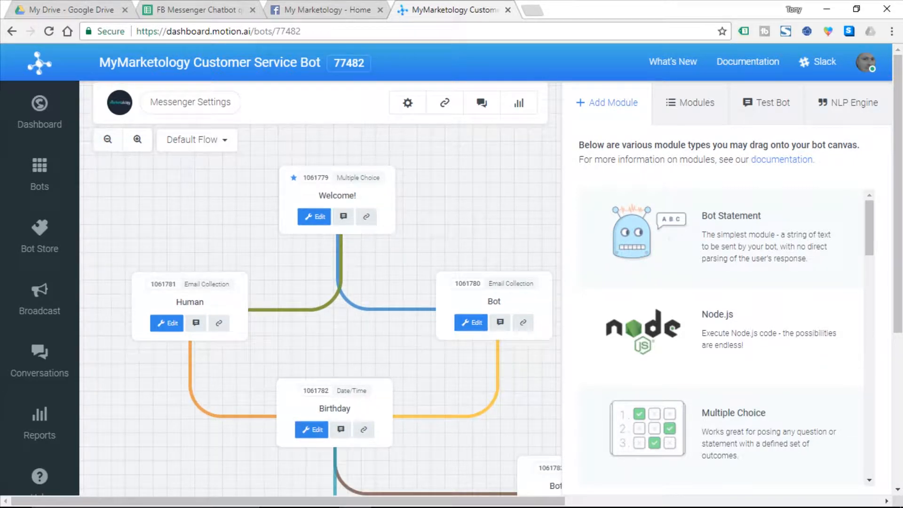
click(607, 103)
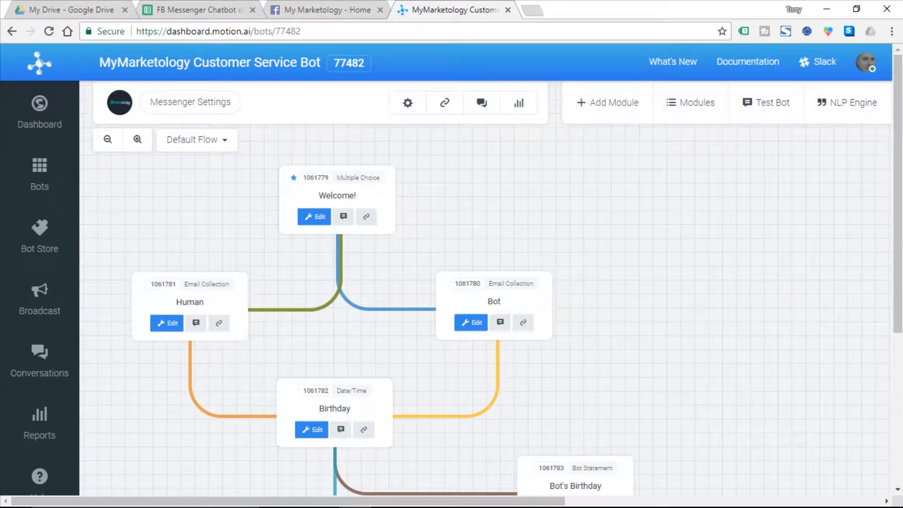
scroll(489, 305, down, 6)
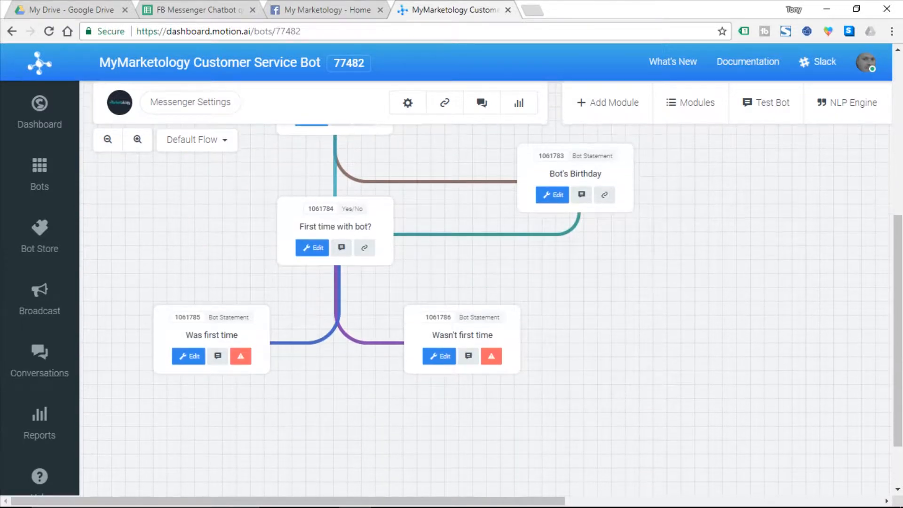
scroll(383, 306, up, 6)
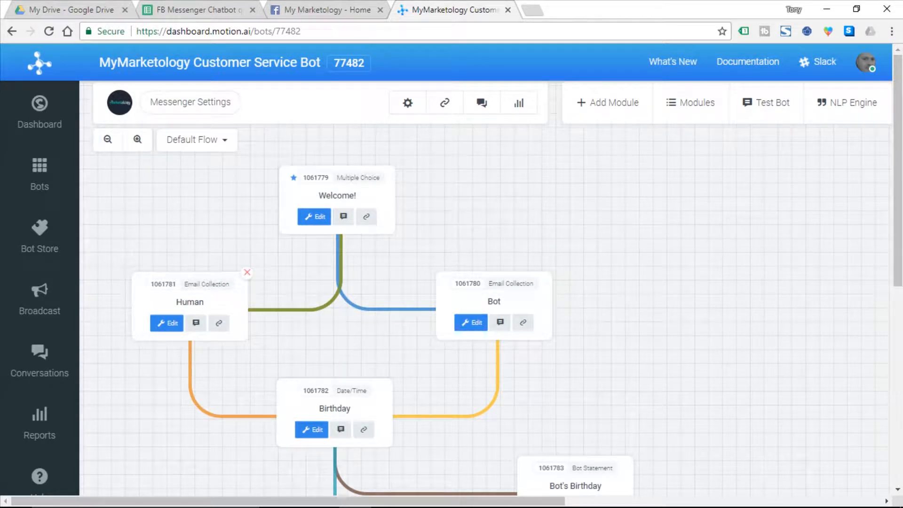
click(247, 272)
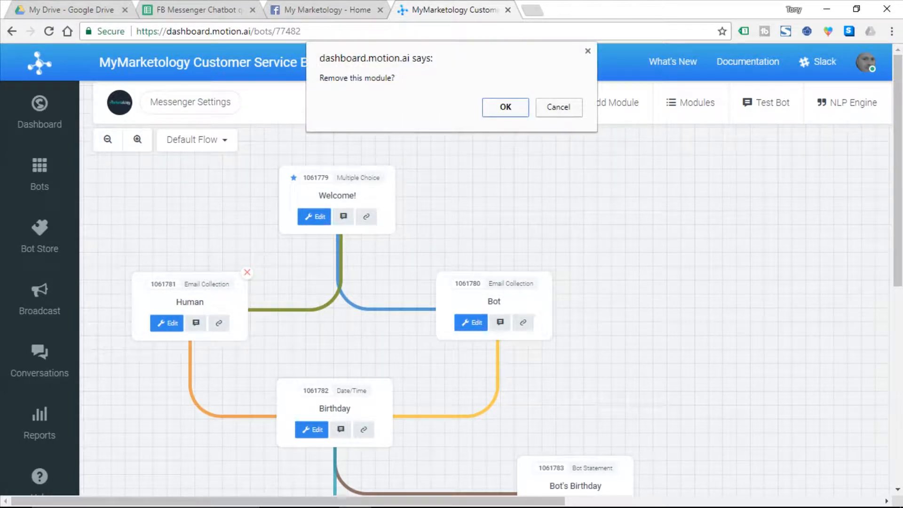
click(506, 105)
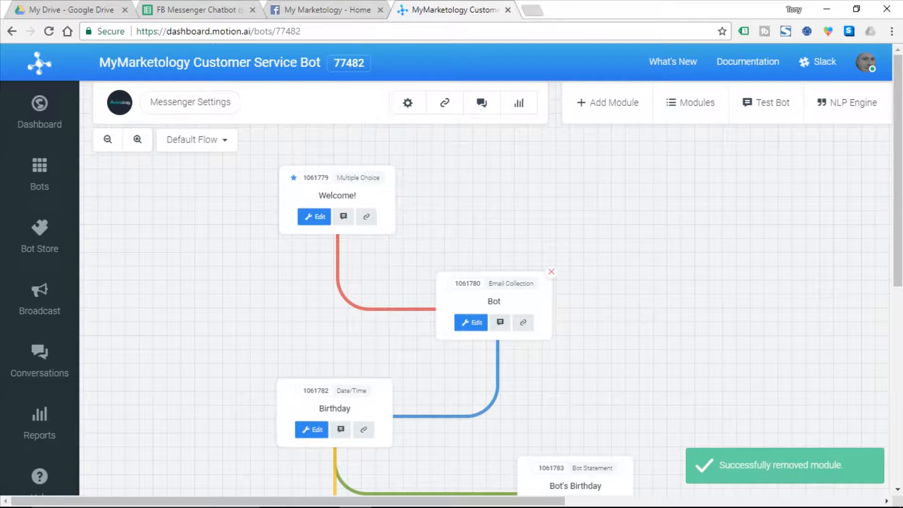
click(551, 272)
click(506, 106)
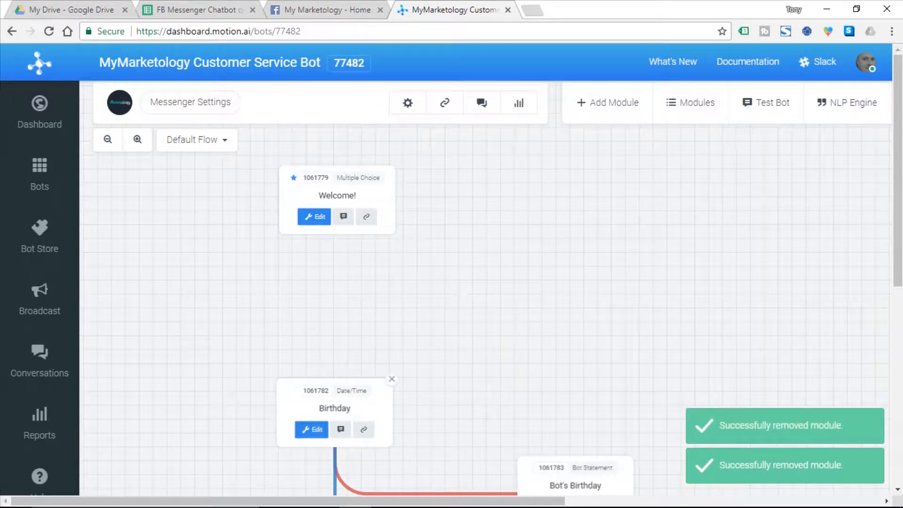
Remove the Birthday, Bot's Birthday, First time with bot?, Wasn't first time and Was first time modules from the flow.
click(391, 379)
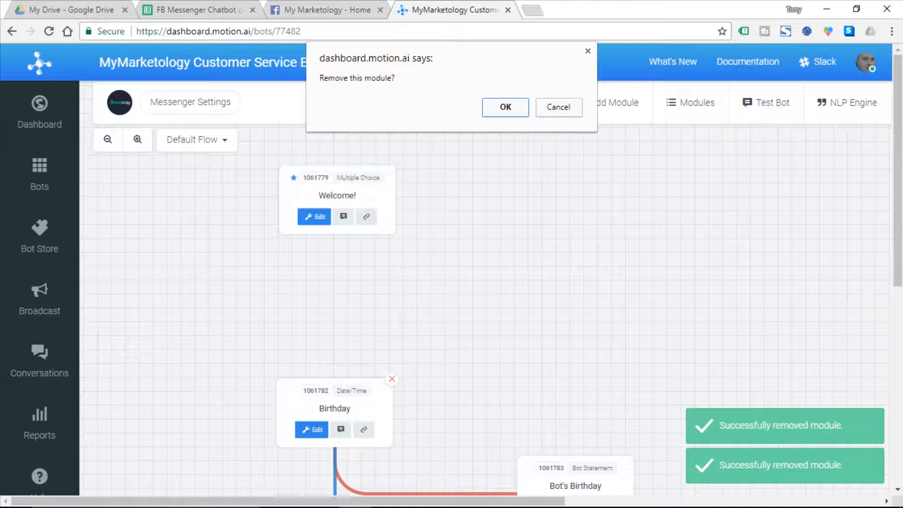
key(Return)
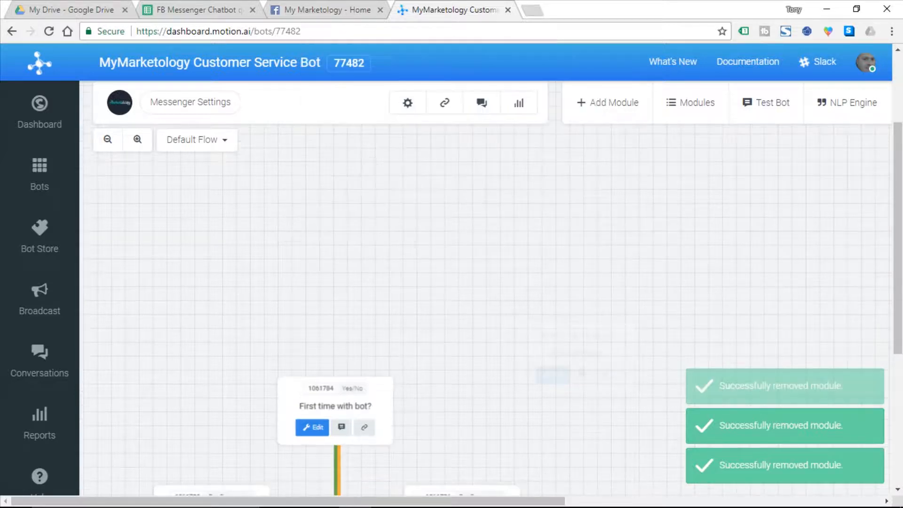
click(392, 377)
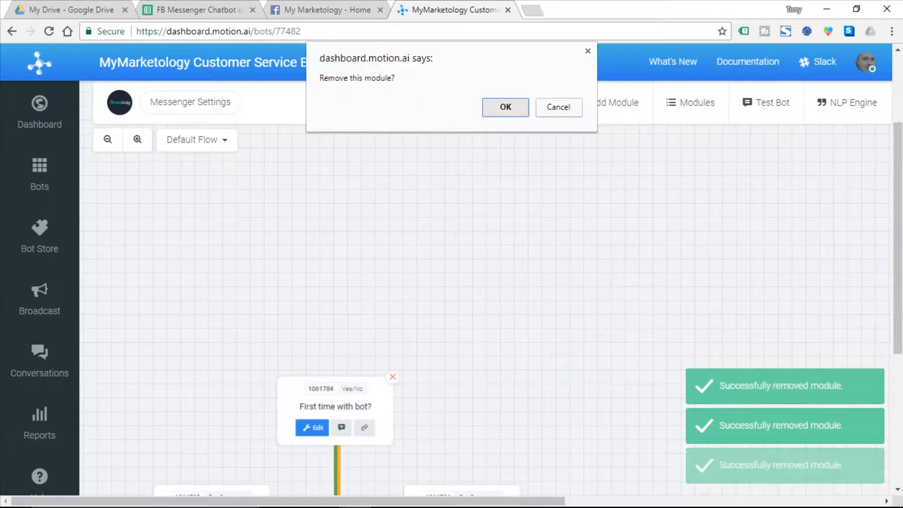
key(Return)
click(519, 232)
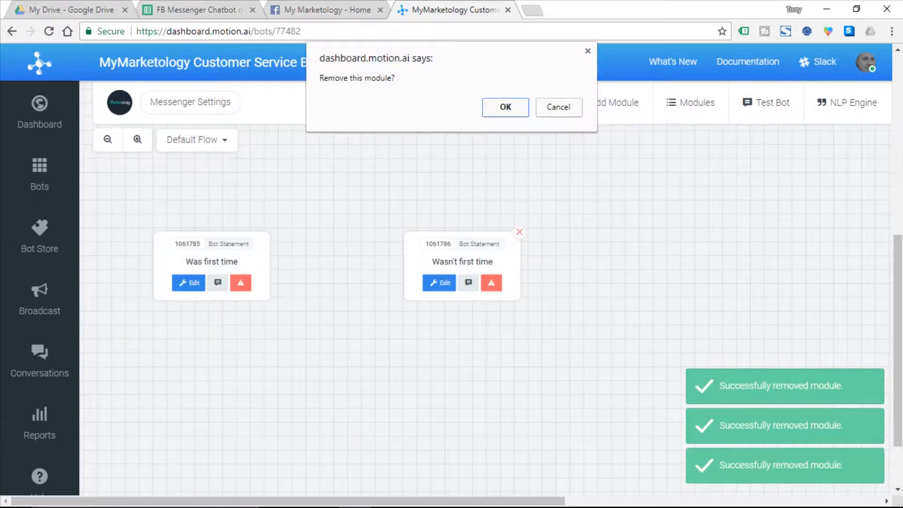
key(Return)
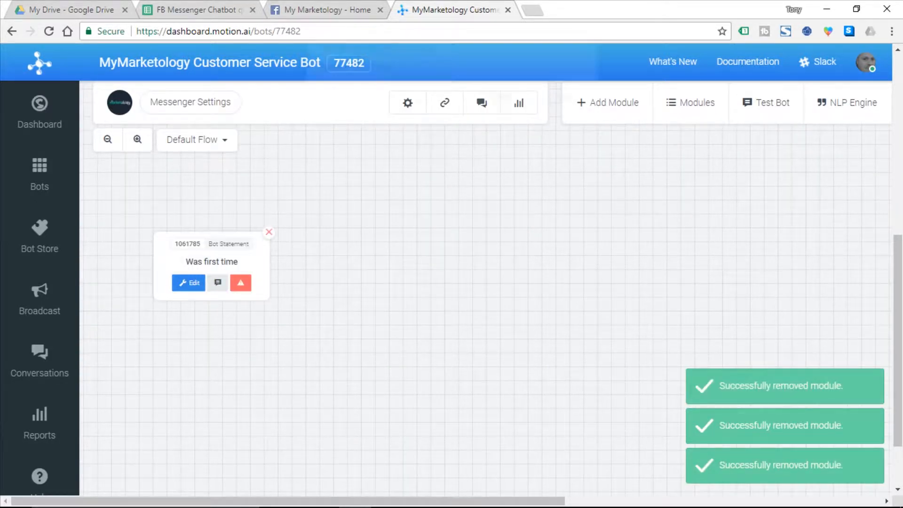
click(269, 232)
key(Return)
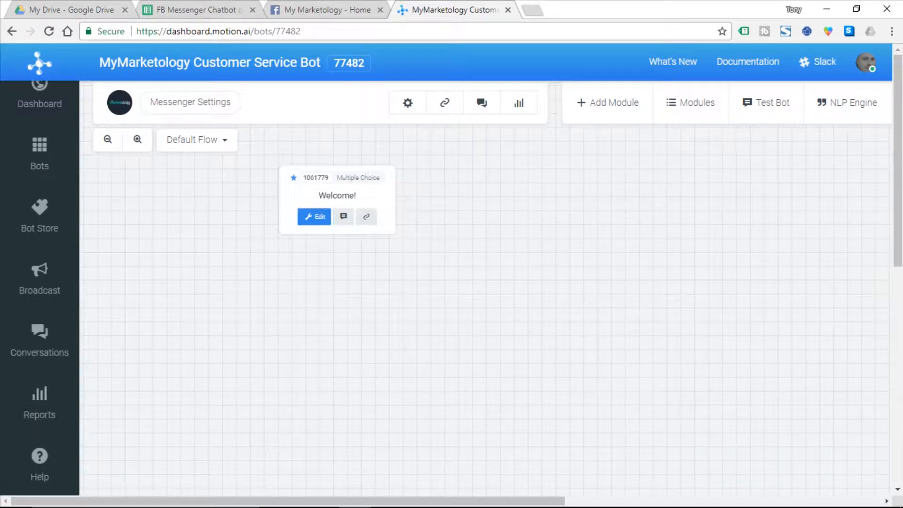
Browse the full list of module types available for the bot canvas, from Bot Statement to Await Human.
click(608, 103)
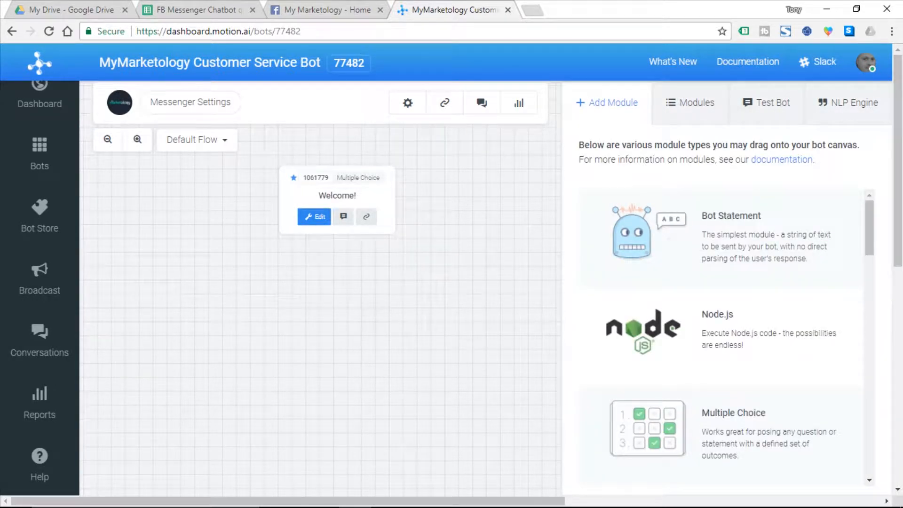
scroll(722, 334, down, 1)
scroll(722, 334, up, 1)
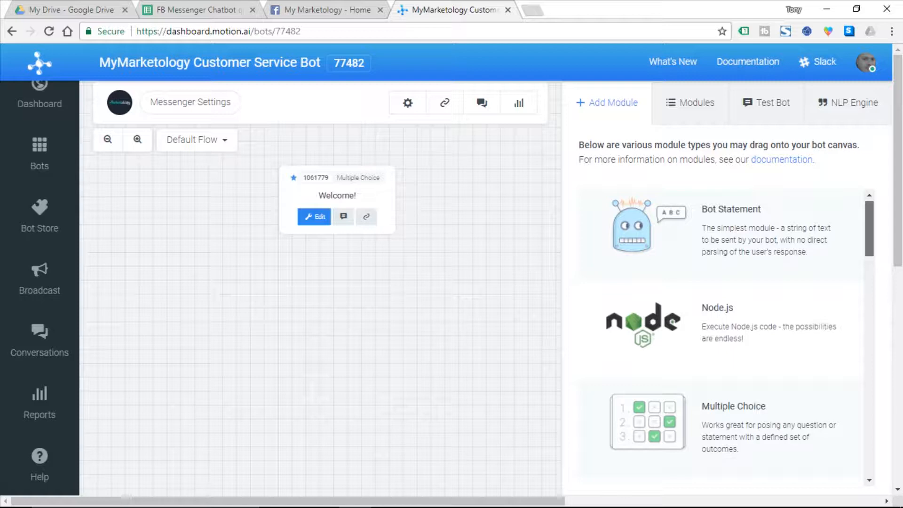
scroll(722, 334, down, 1)
scroll(721, 334, down, 2)
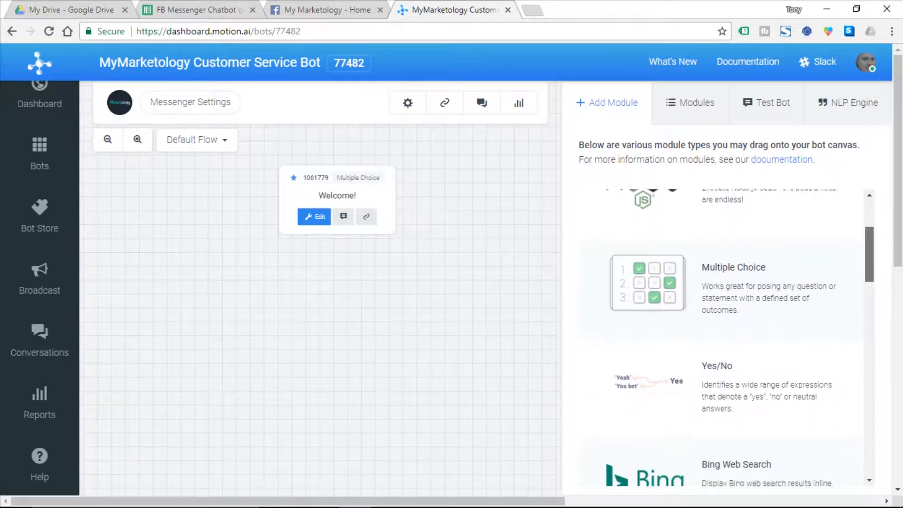
scroll(722, 334, down, 4)
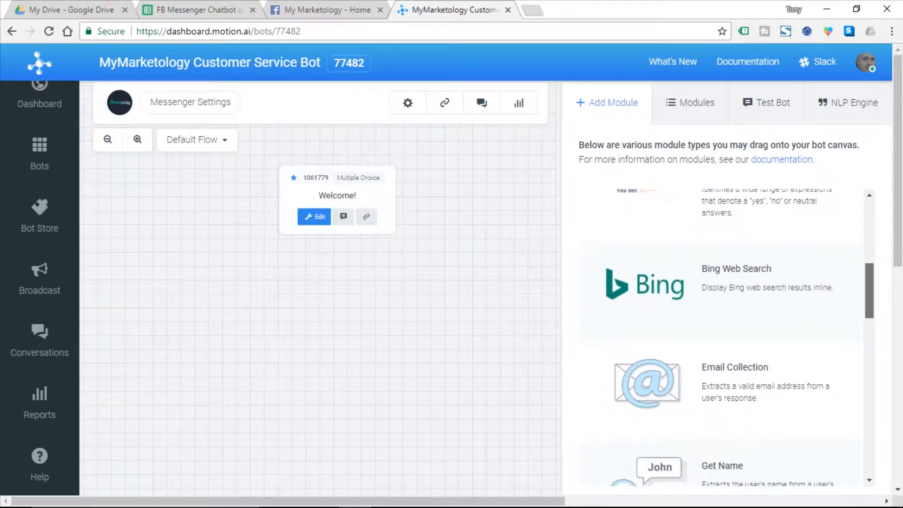
scroll(722, 334, down, 3)
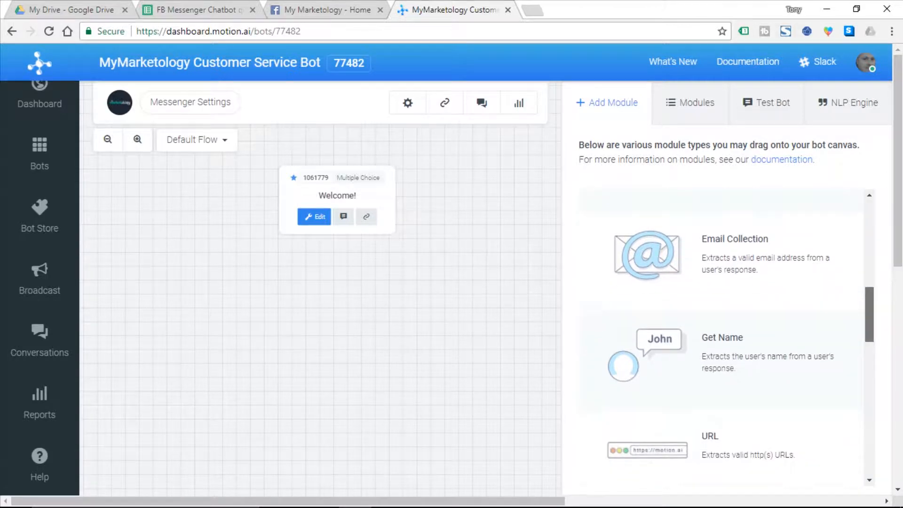
scroll(722, 334, down, 13)
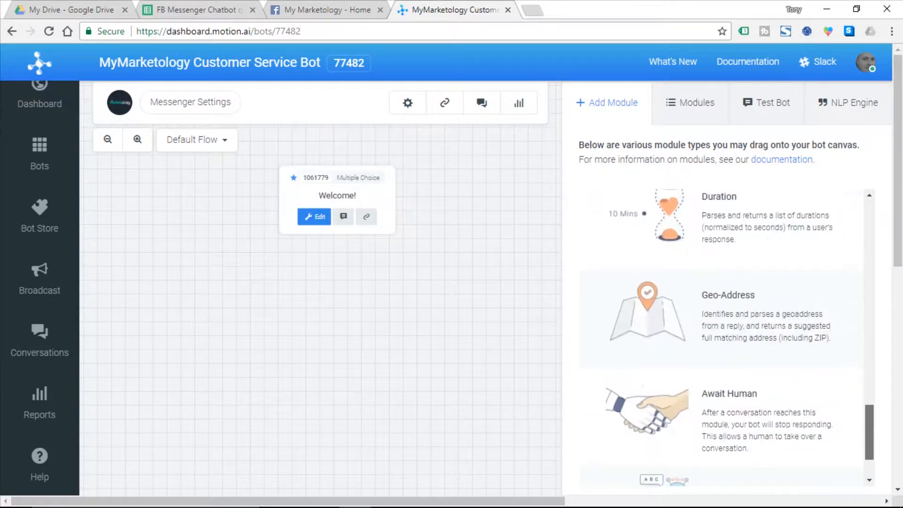
scroll(722, 334, down, 2)
scroll(722, 334, up, 20)
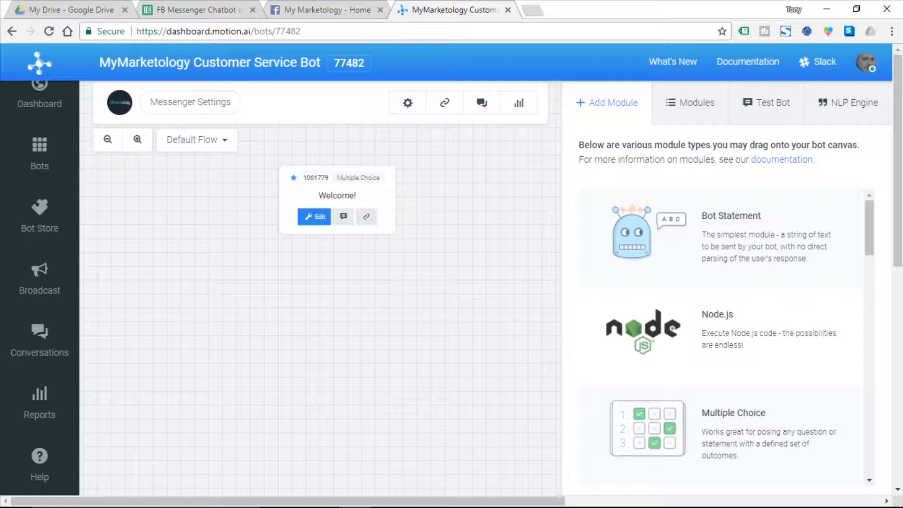
Look over the bot's current modules, its test conversation and the NLP Engine's intent training options.
click(690, 102)
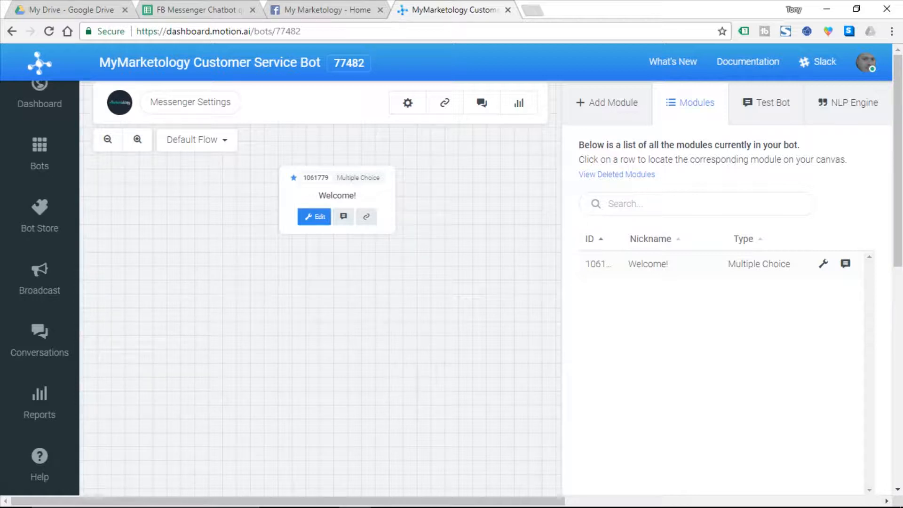
click(766, 103)
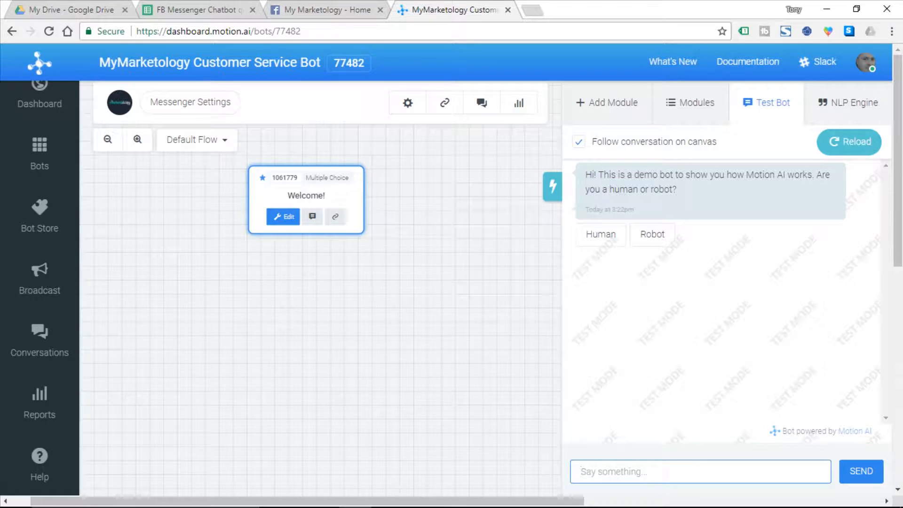
click(848, 102)
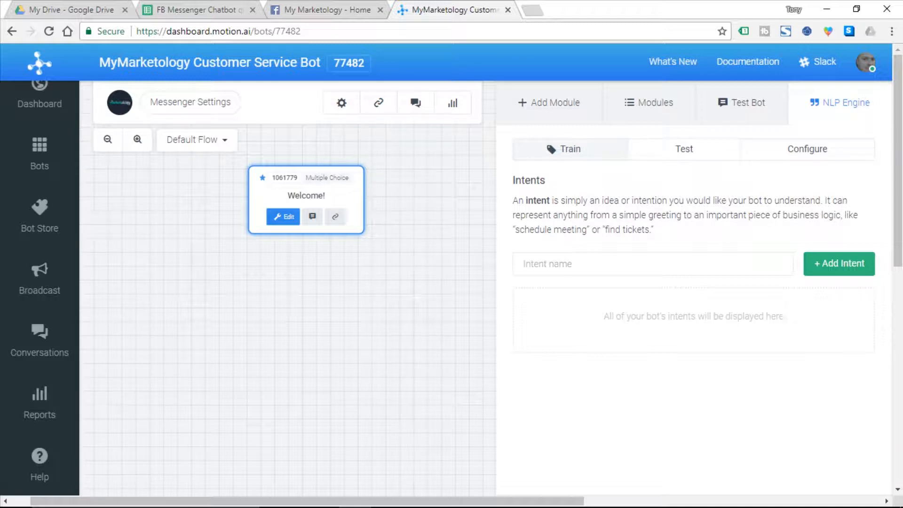
Remove the remaining Welcome! module and add a Bot Statement module to the empty canvas.
click(549, 103)
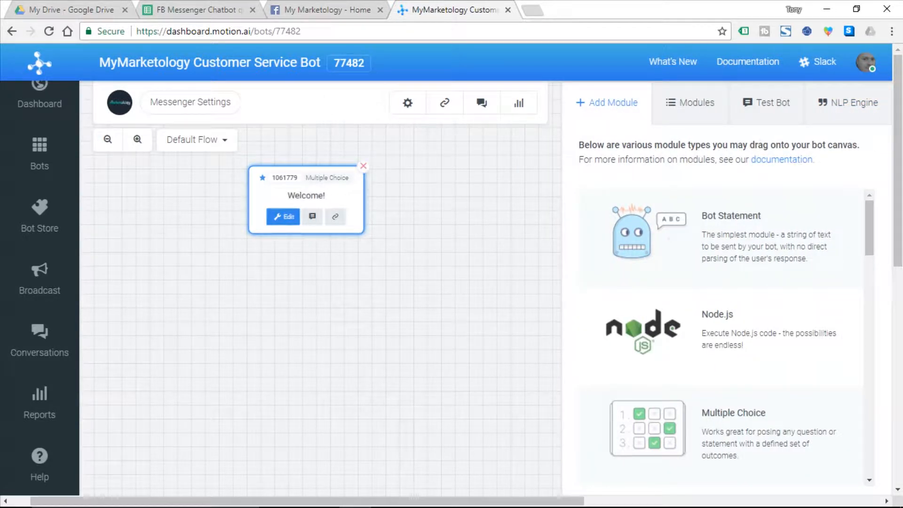
click(363, 166)
click(508, 105)
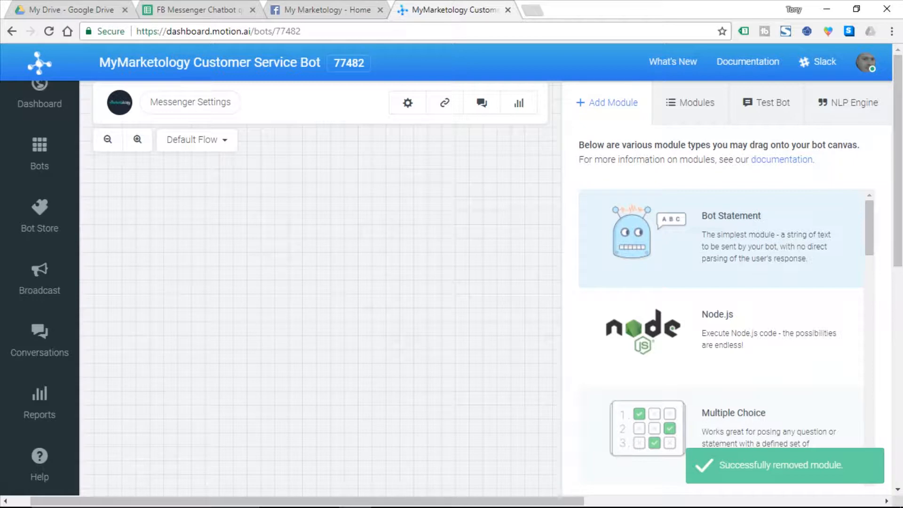
drag(630, 232, 355, 235)
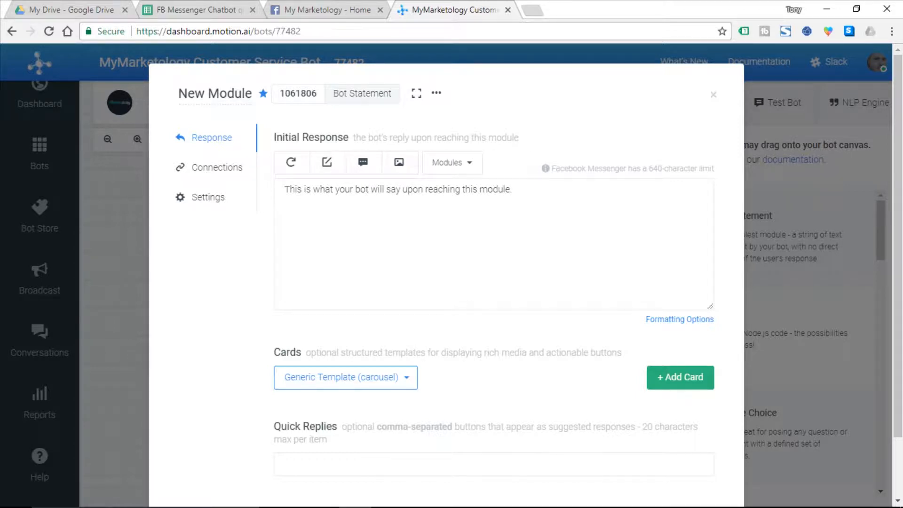
Replace the new module's initial response with the Welcome stage's prefill text from cell B2 of the FB Messenger Chatbot questions and responses spreadsheet.
drag(284, 190, 513, 189)
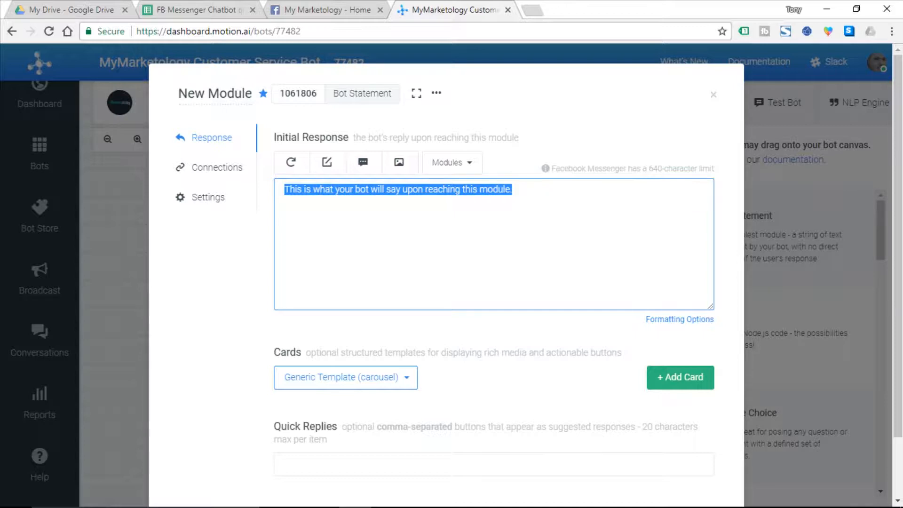
click(202, 9)
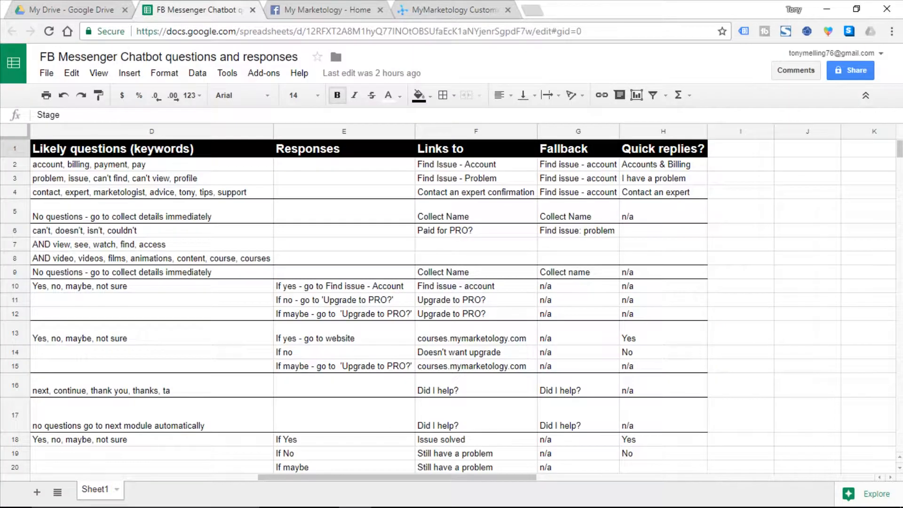
drag(397, 478, 170, 477)
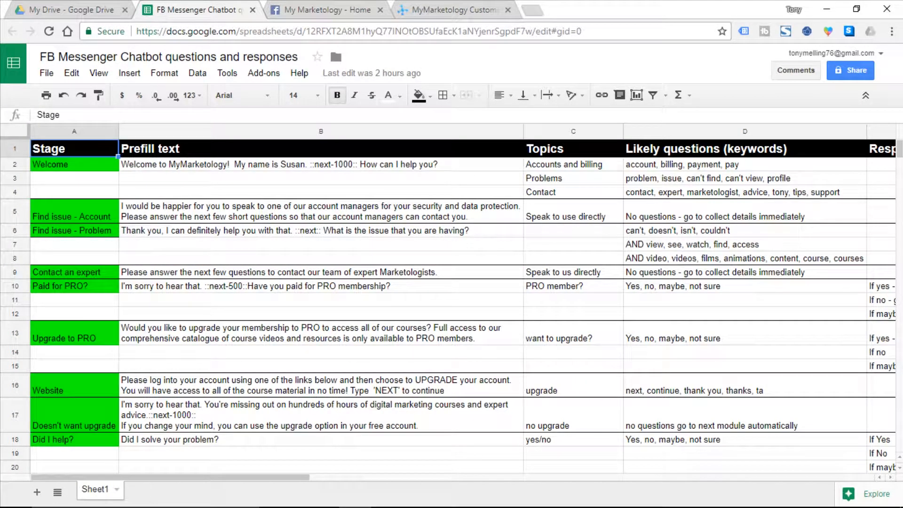
click(321, 164)
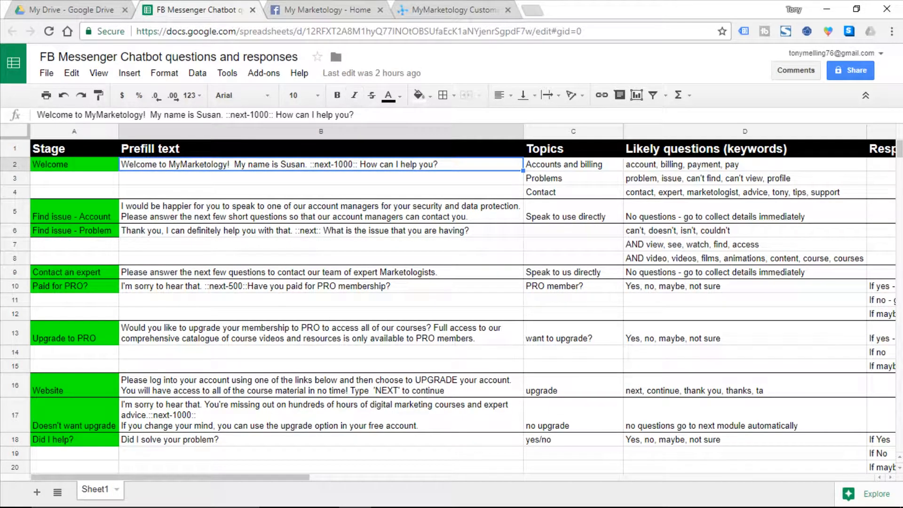
drag(354, 114, 38, 115)
key(ctrl+c)
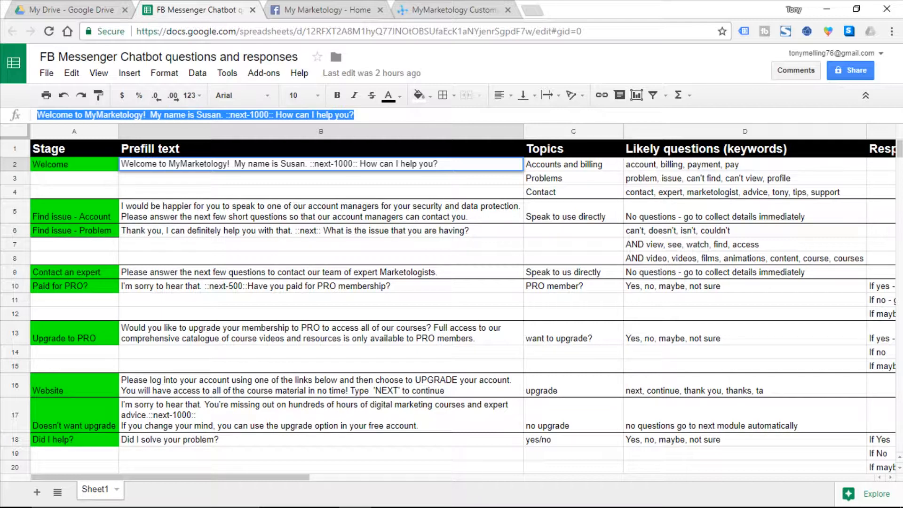
click(445, 9)
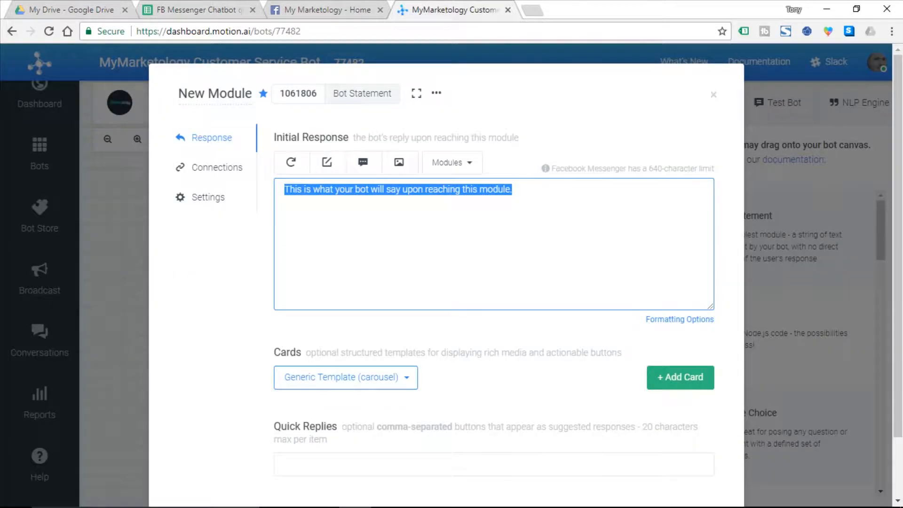
key(ctrl+v)
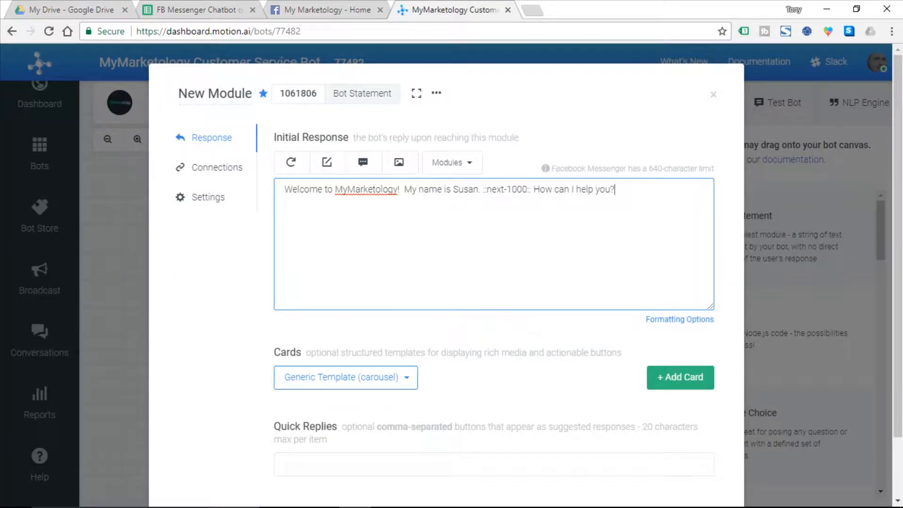
drag(531, 190, 483, 189)
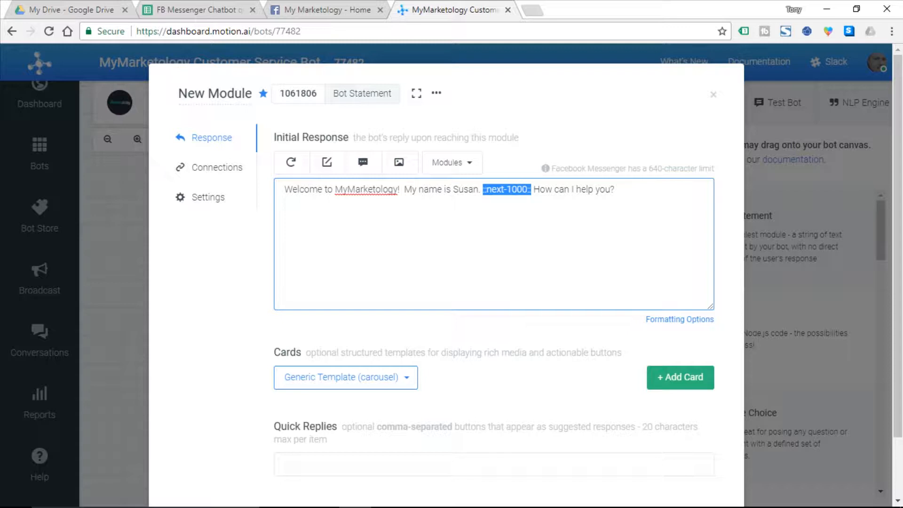
scroll(494, 282, down, 3)
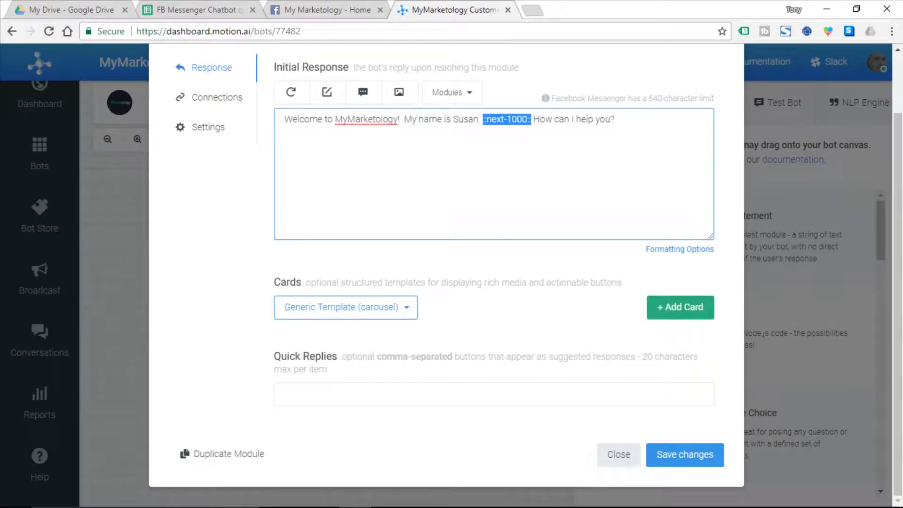
Save the module's Welcome response and run the module in the test conversation.
click(685, 454)
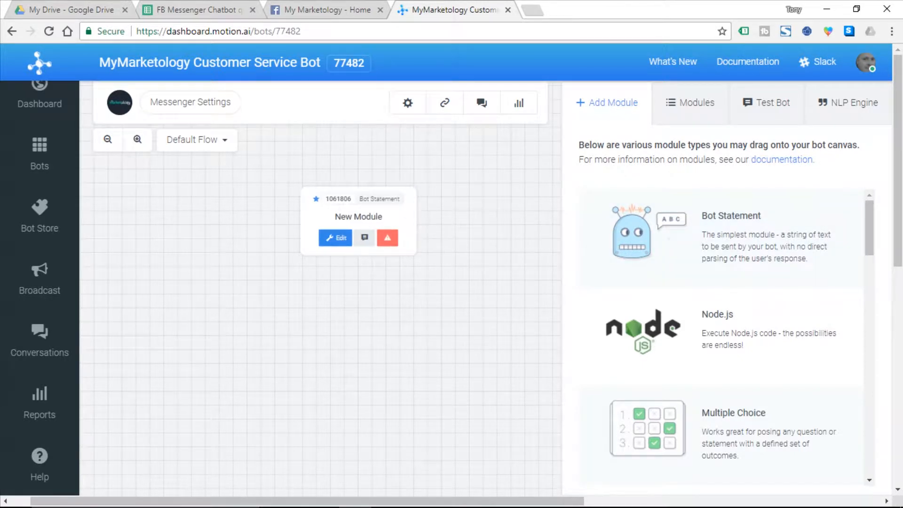
click(364, 238)
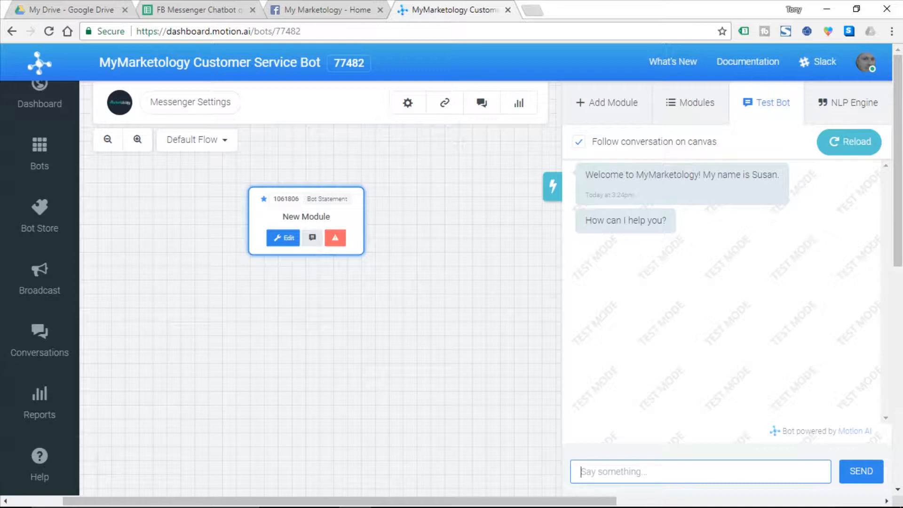
Remove the ::next-1000:: tag from the Welcome module's initial response, save the module and reload the test conversation.
mouse_move(335, 238)
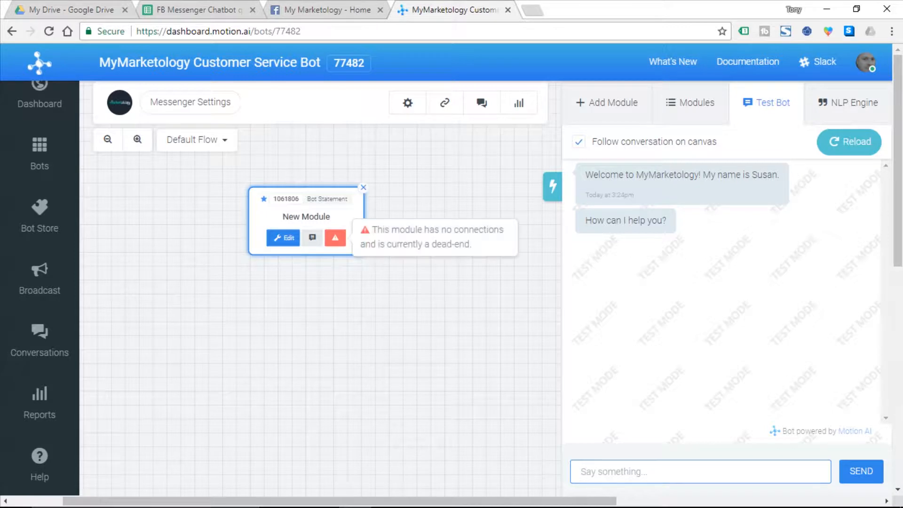
click(283, 238)
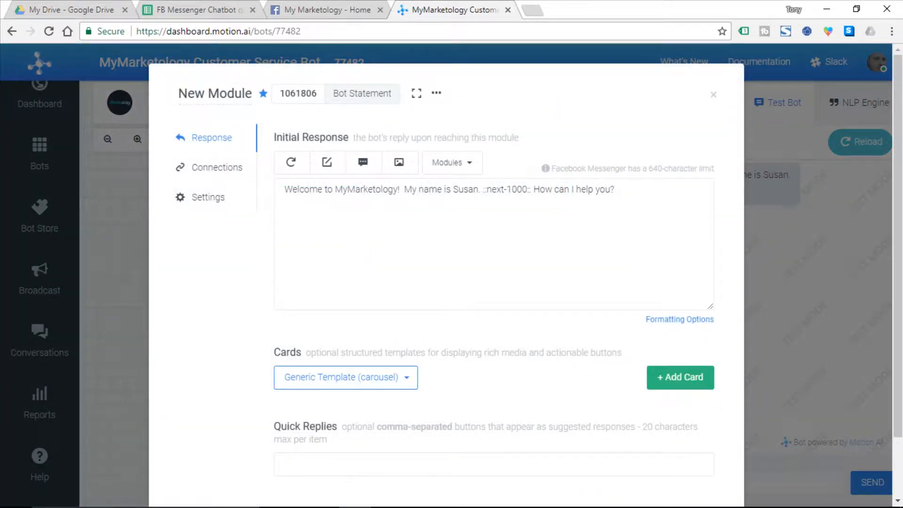
drag(531, 189, 483, 189)
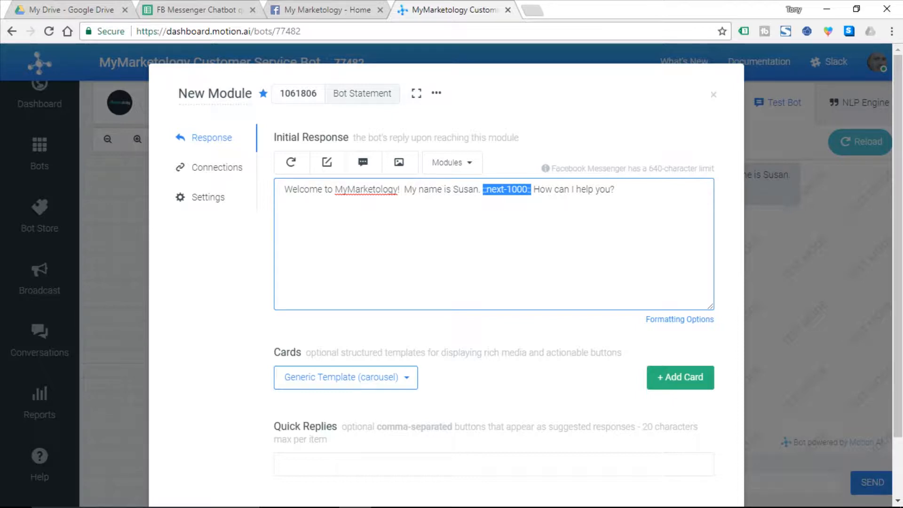
drag(527, 189, 504, 189)
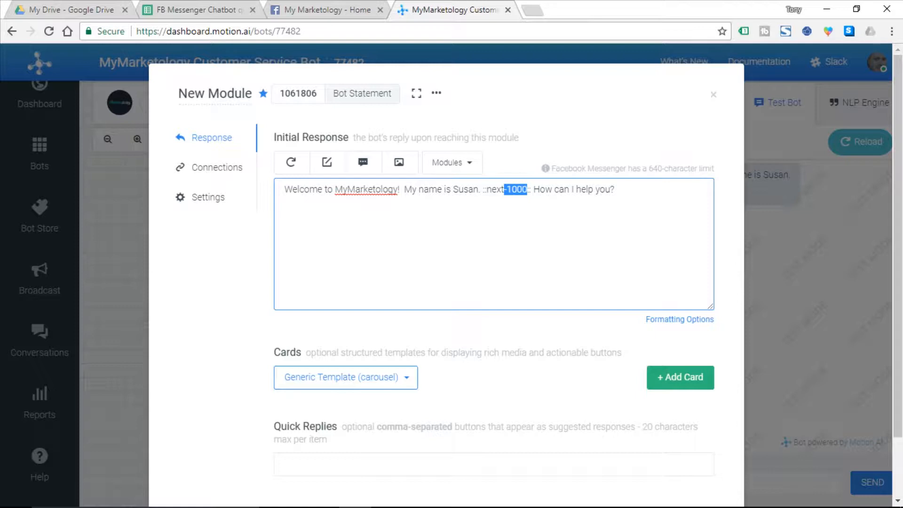
drag(531, 189, 481, 189)
key(BackSpace)
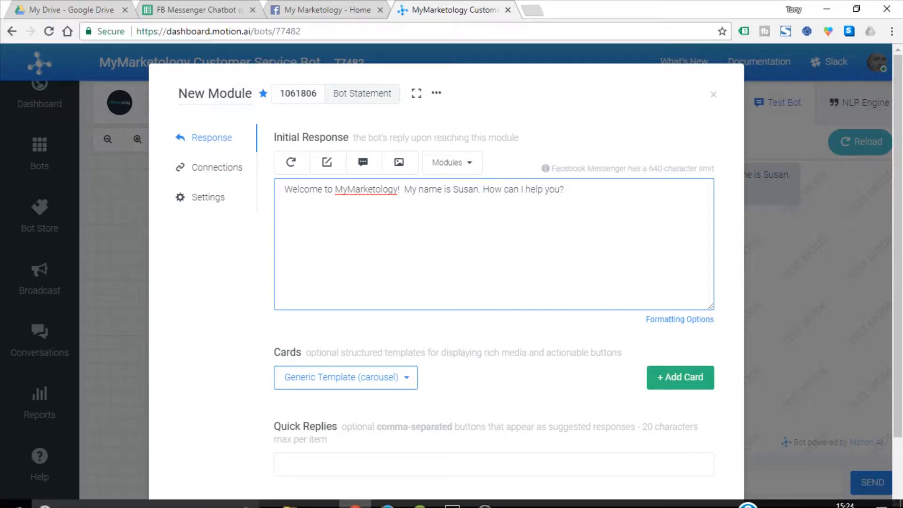
scroll(446, 282, down, 2)
click(685, 455)
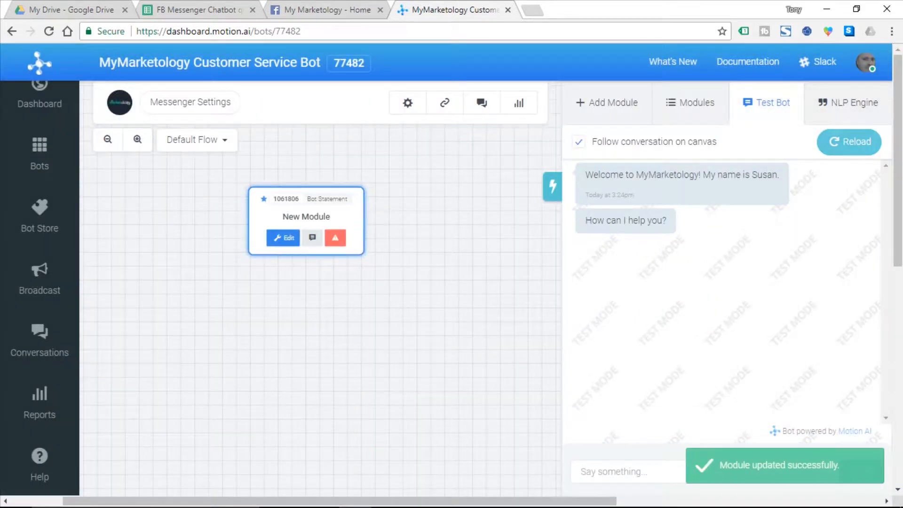
click(848, 141)
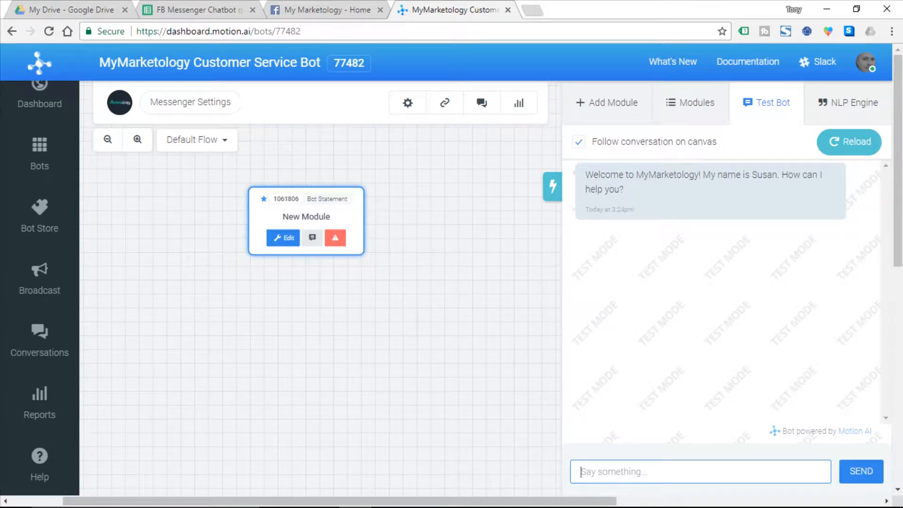
Insert the ::next-1000:: message break before "How can I help you?" in the Welcome response, save it and reload the test.
mouse_move(335, 238)
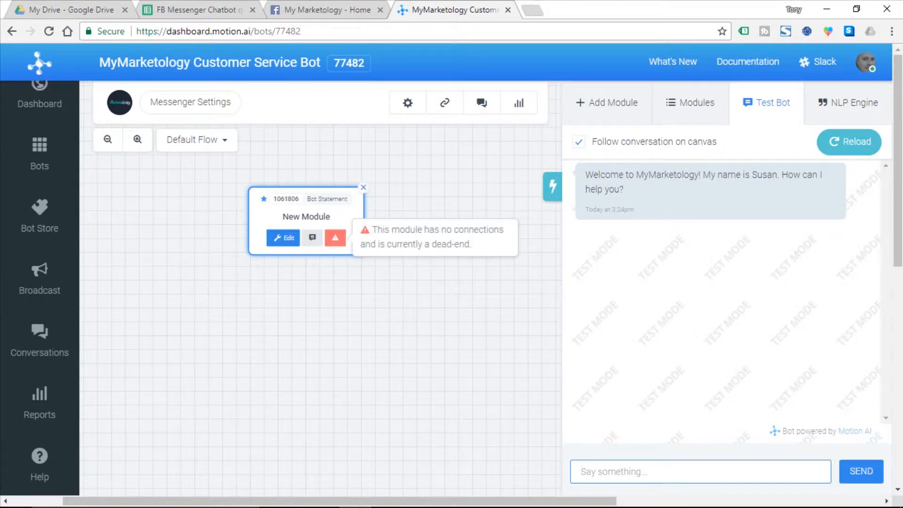
click(283, 238)
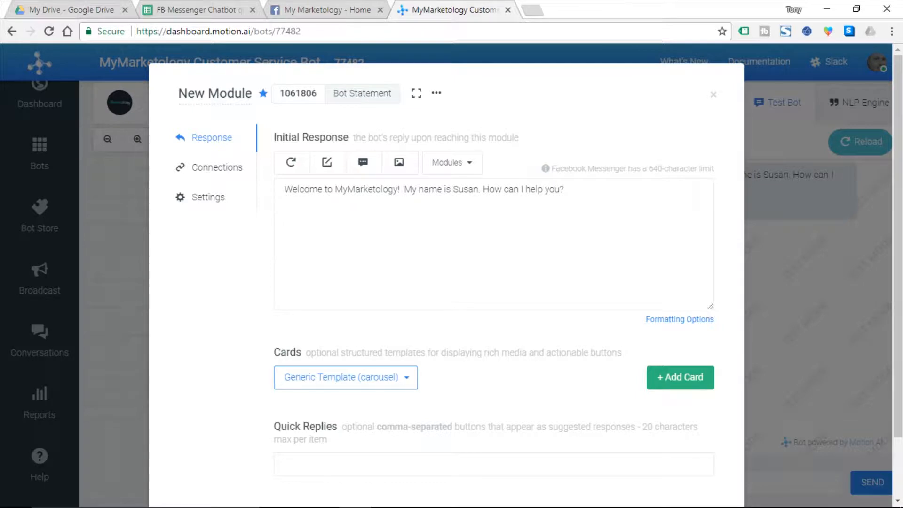
click(481, 189)
click(363, 162)
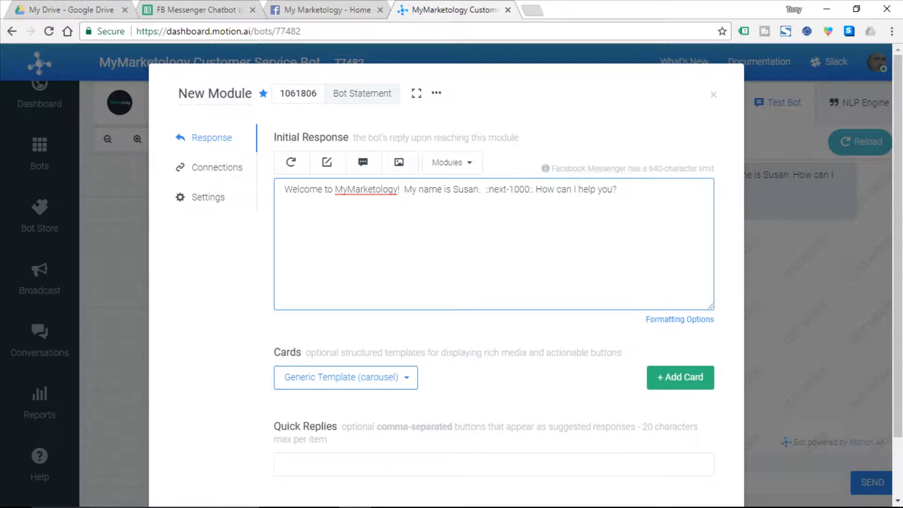
scroll(493, 282, down, 1)
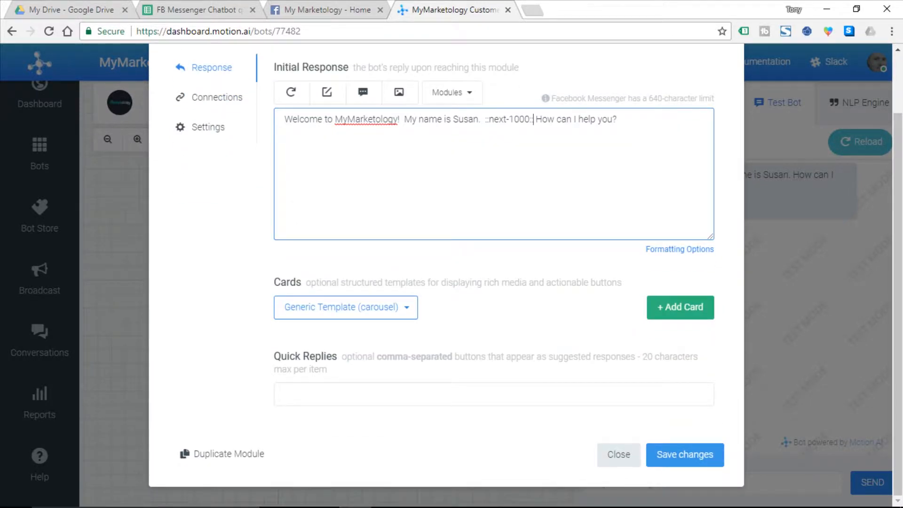
click(681, 454)
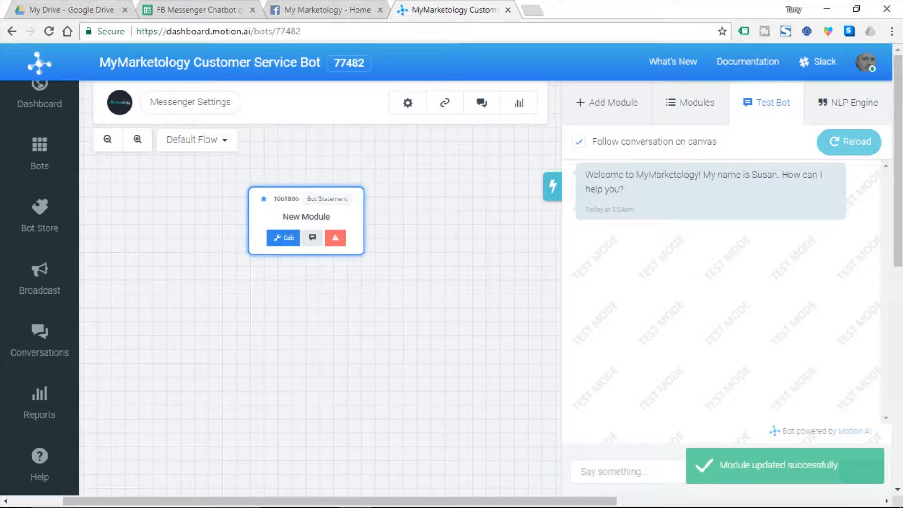
click(848, 142)
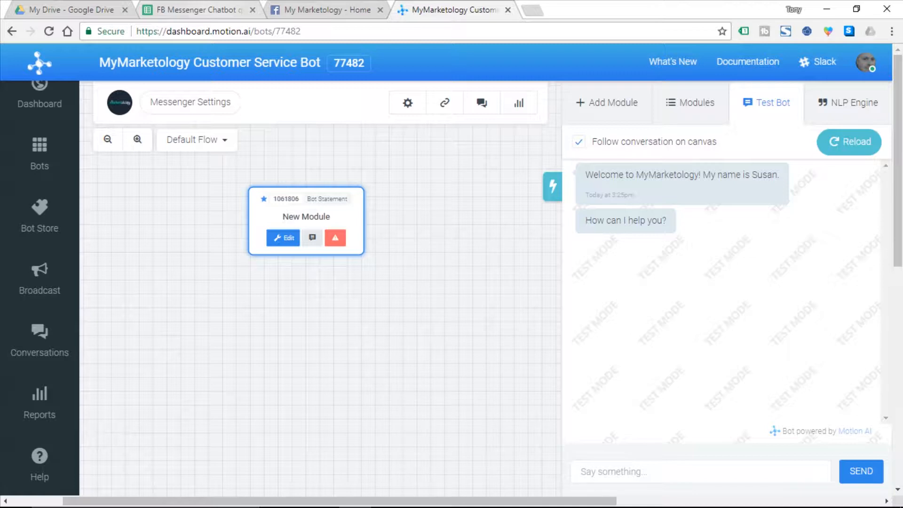
Review the Links to, Fallback and Quick replies columns for the Welcome stage in the FB Messenger Chatbot questions and responses spreadsheet.
click(199, 9)
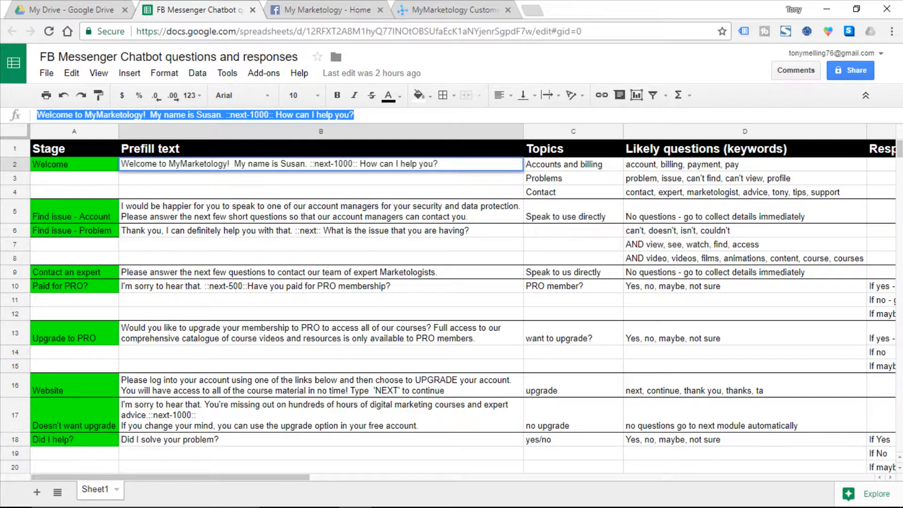
scroll(464, 301, right, 10)
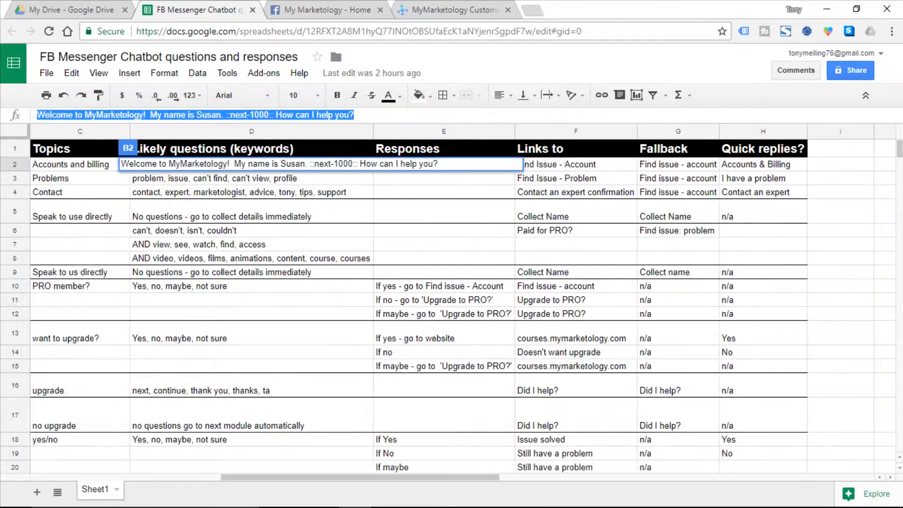
scroll(463, 301, right, 3)
click(741, 178)
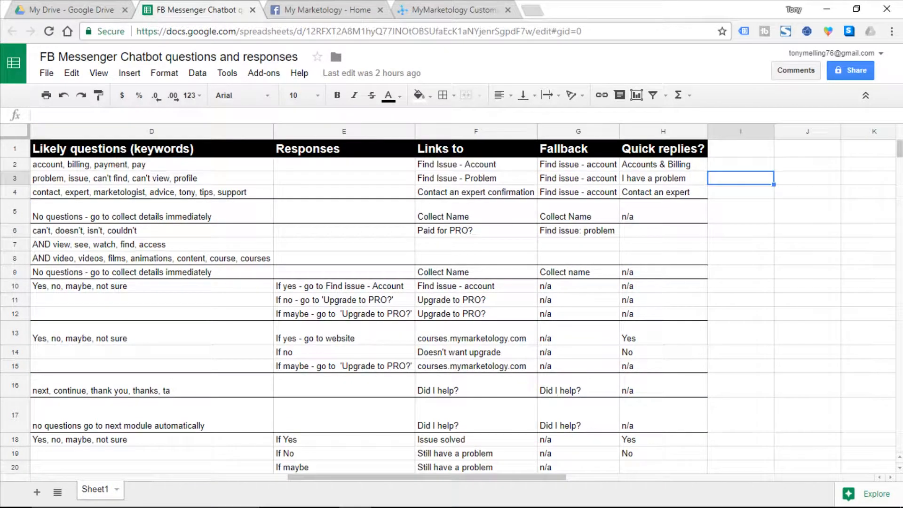
click(476, 164)
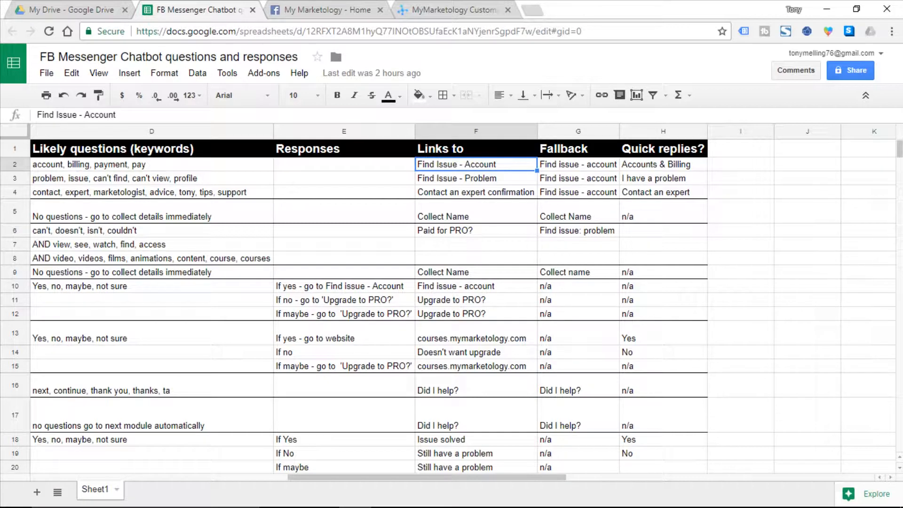
click(437, 10)
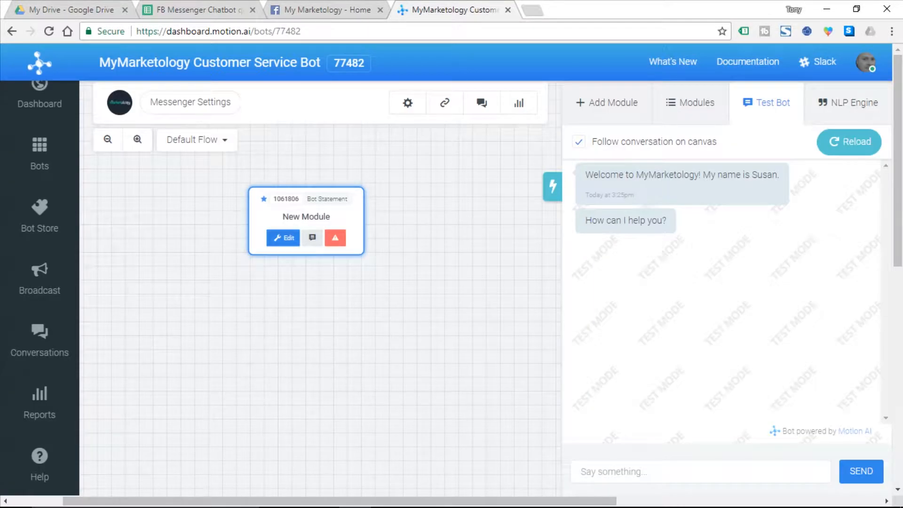
Check the hand-drawn module layout in the Chatbot flow.jpg photo to see how the Welcome stage branches.
click(193, 9)
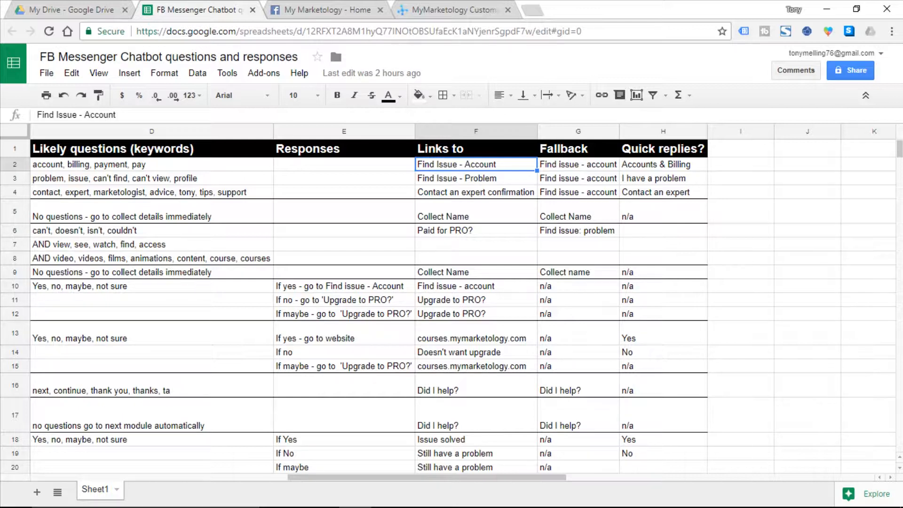
mouse_move(387, 496)
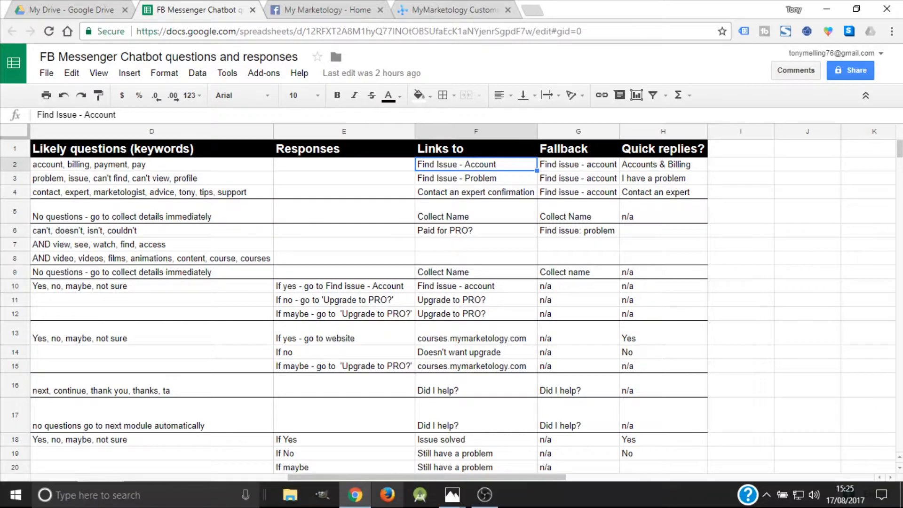
mouse_move(452, 495)
click(372, 418)
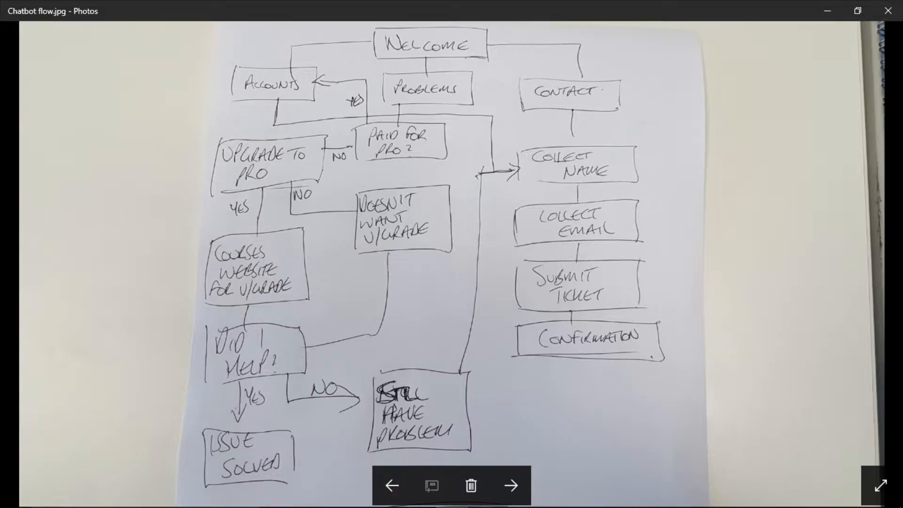
mouse_move(420, 498)
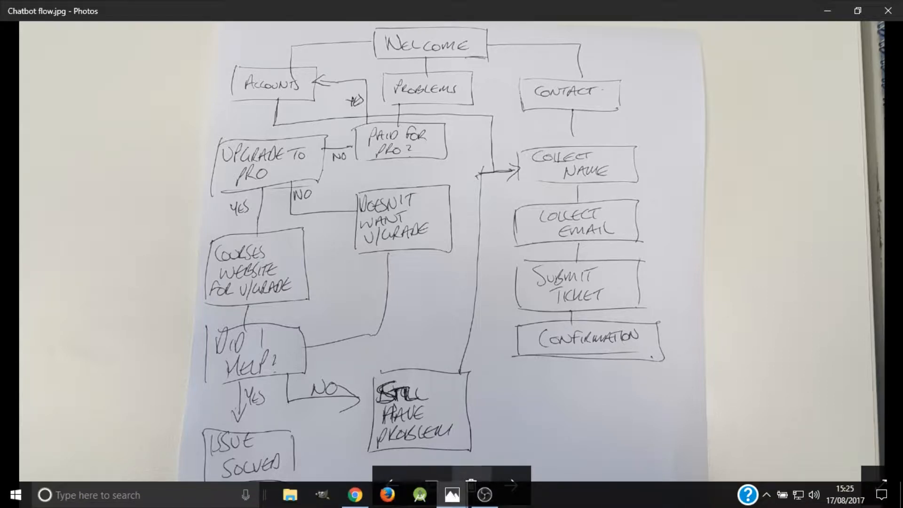
click(355, 495)
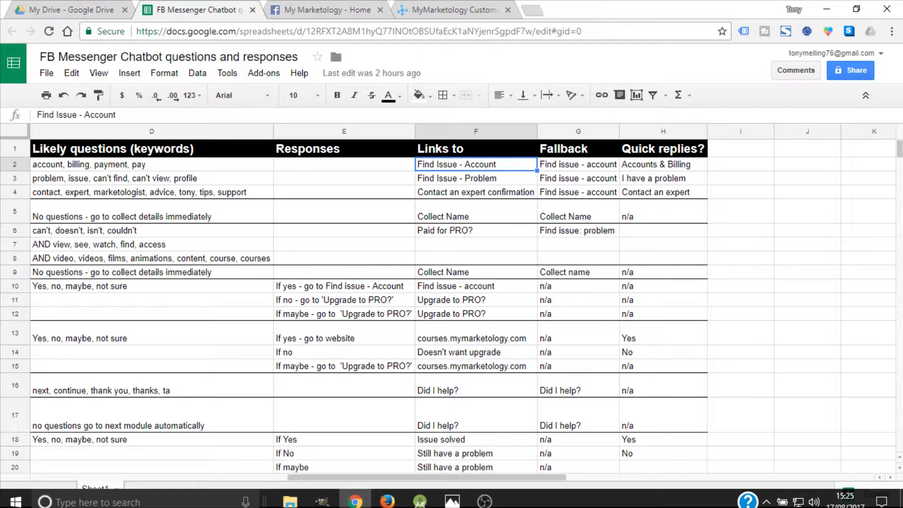
Add a second Bot Statement module to the Motion AI bot canvas, below and to the left of the Welcome module.
click(449, 9)
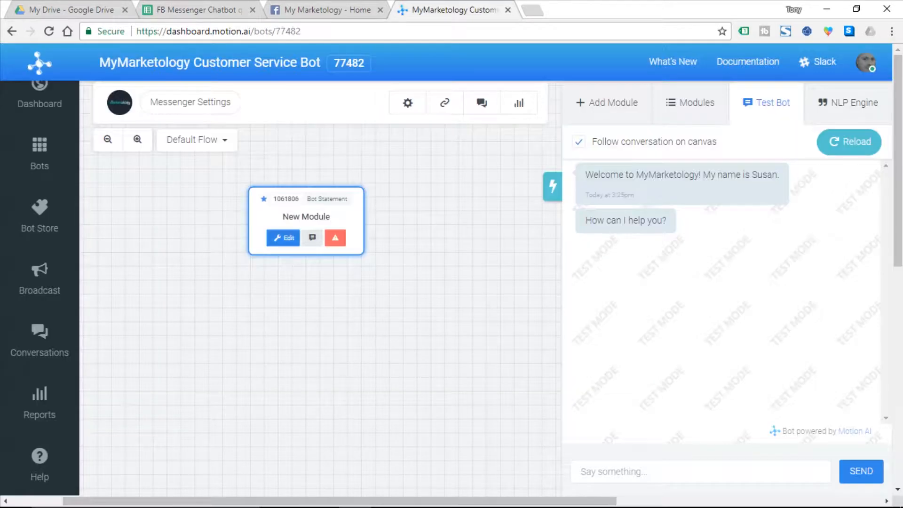
click(606, 103)
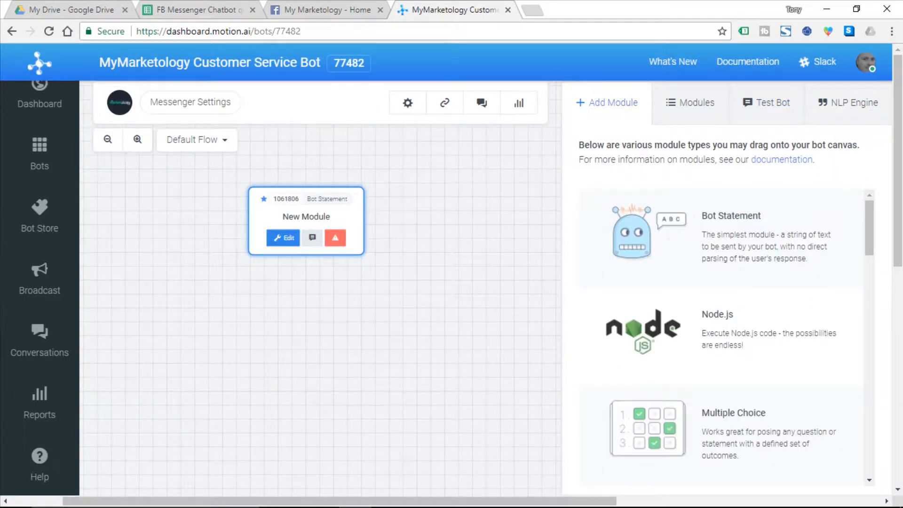
drag(755, 240, 730, 247)
drag(159, 317, 156, 314)
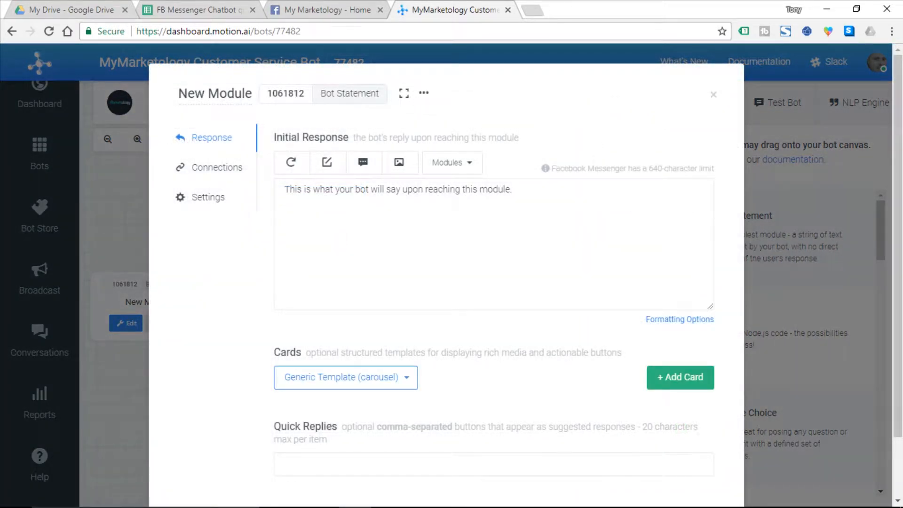
Replace the second module's initial response with the Find issue - Account prefill text from cell B5 of the chatbot spreadsheet.
click(199, 10)
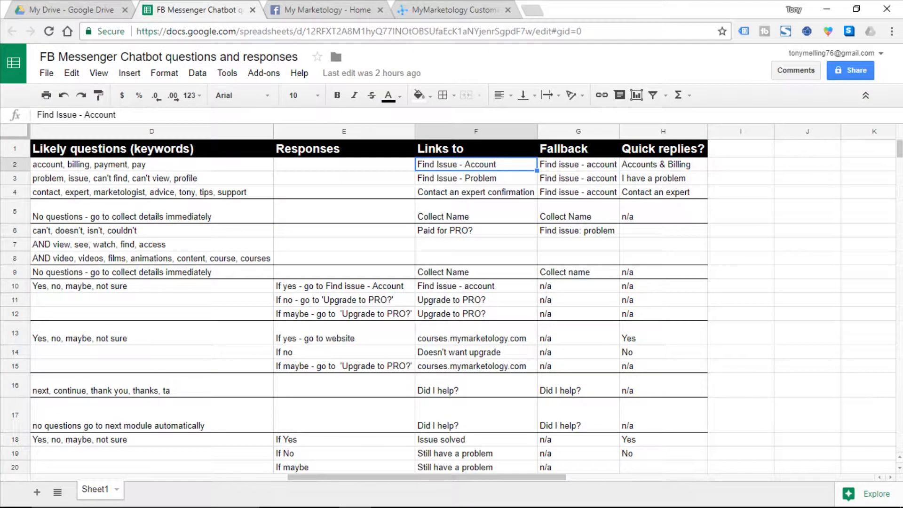
scroll(463, 305, left, 12)
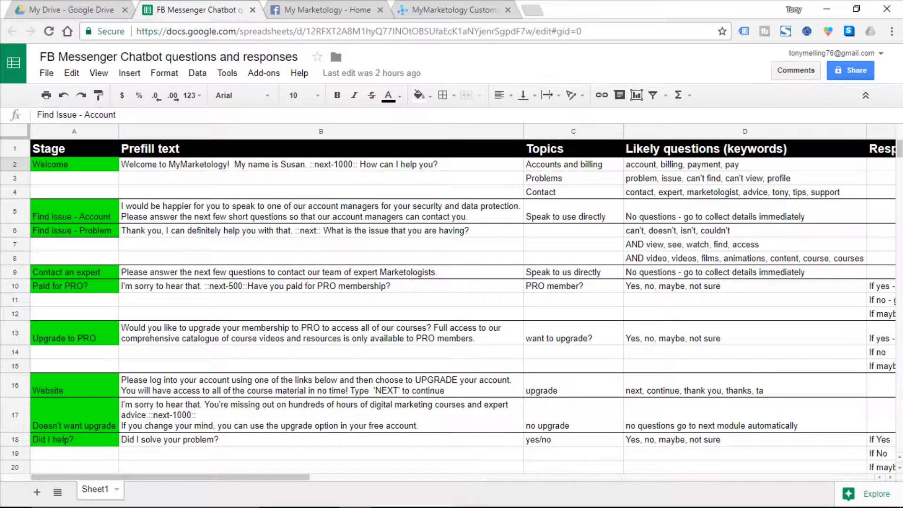
click(321, 212)
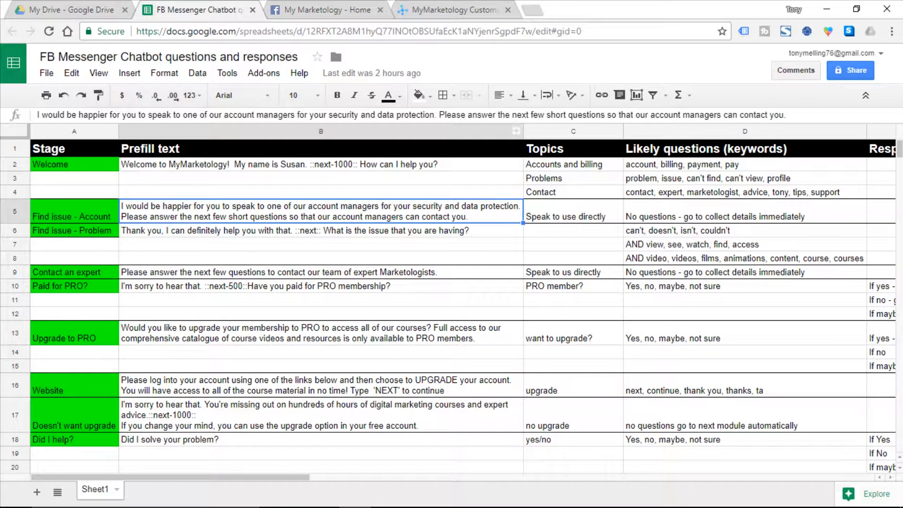
triple_click(774, 115)
key(ctrl+c)
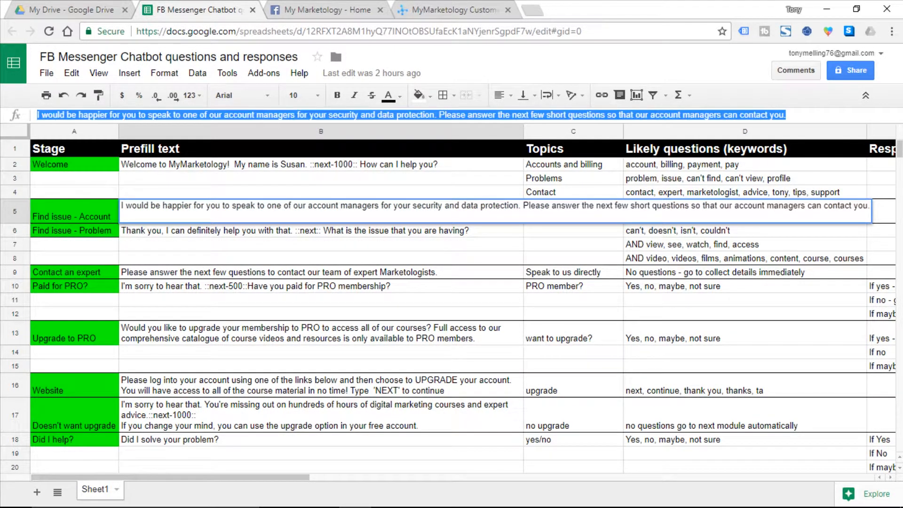
click(481, 9)
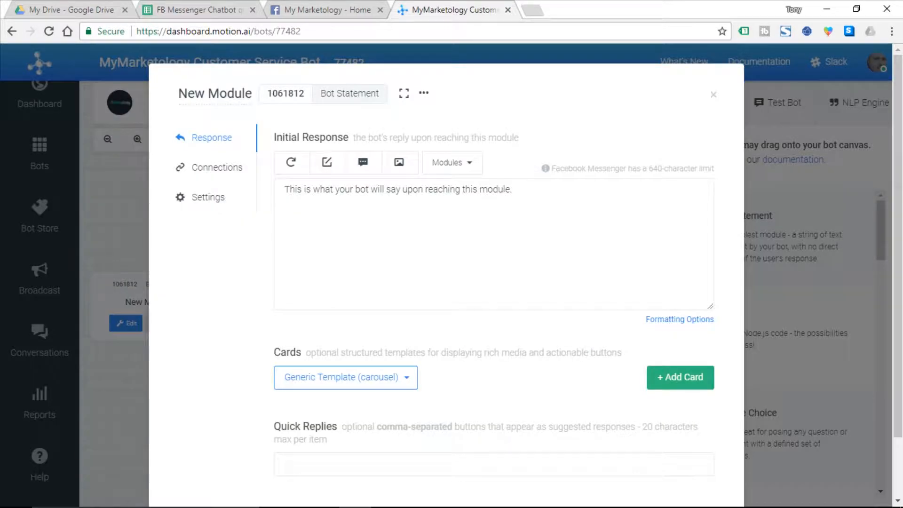
double_click(370, 190)
triple_click(370, 189)
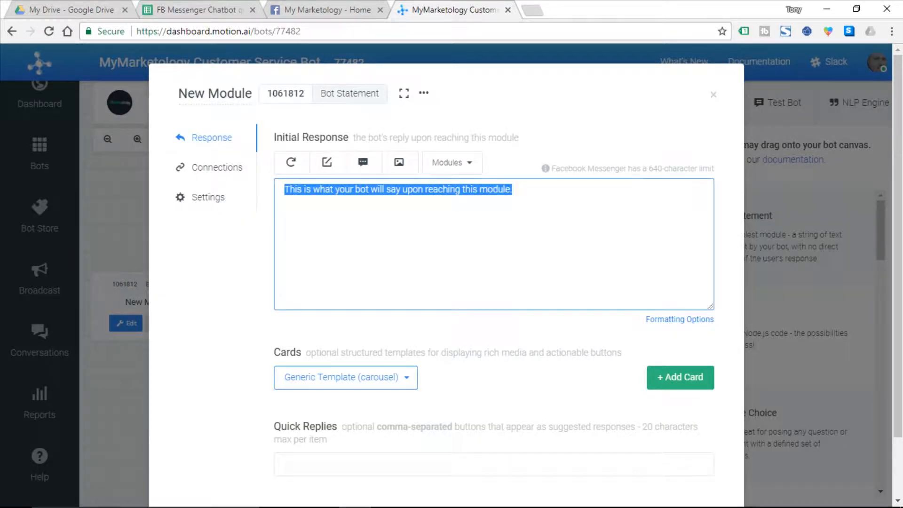
key(ctrl+v)
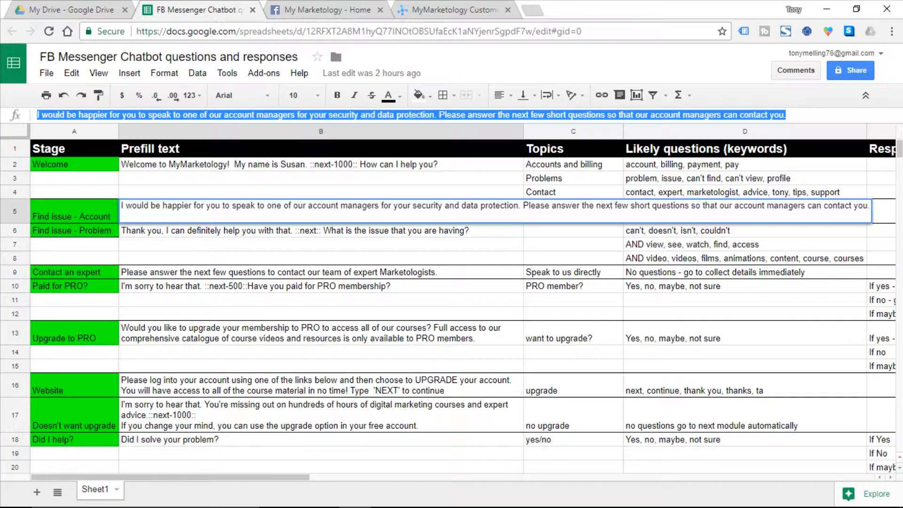
click(200, 10)
click(423, 10)
scroll(446, 282, down, 2)
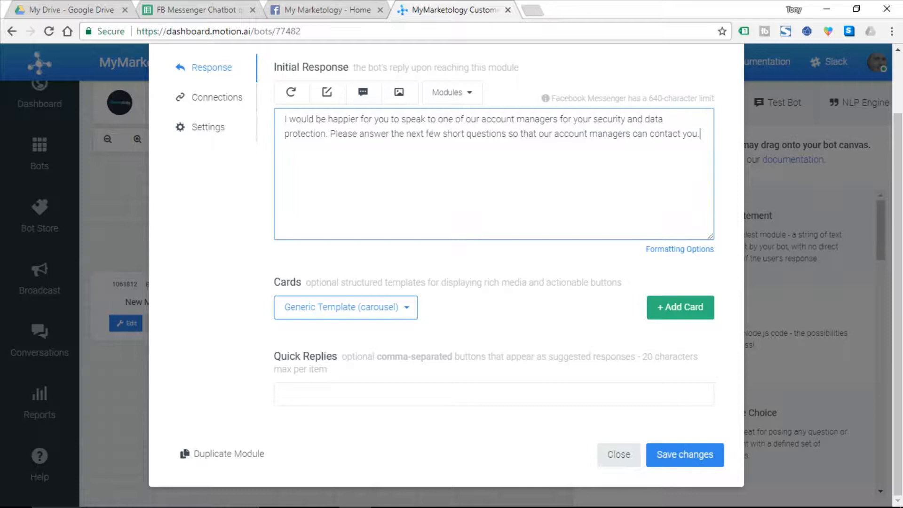
click(217, 97)
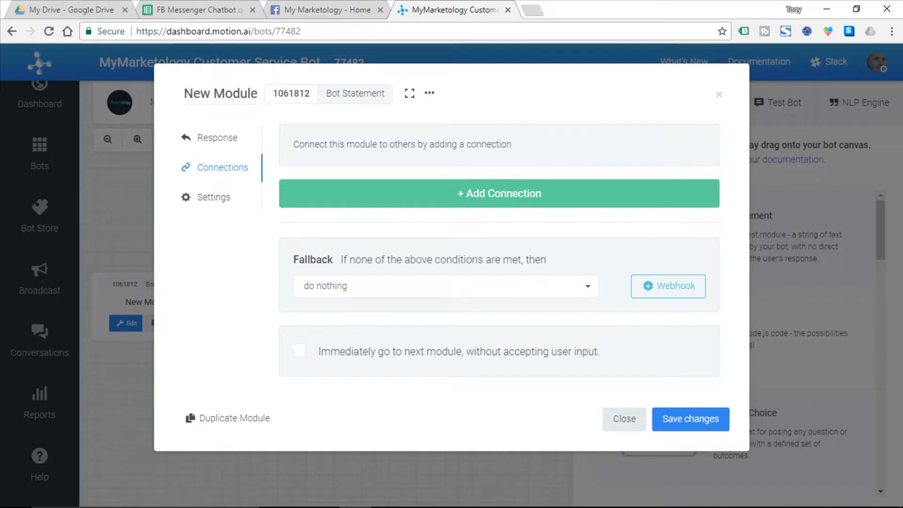
click(499, 194)
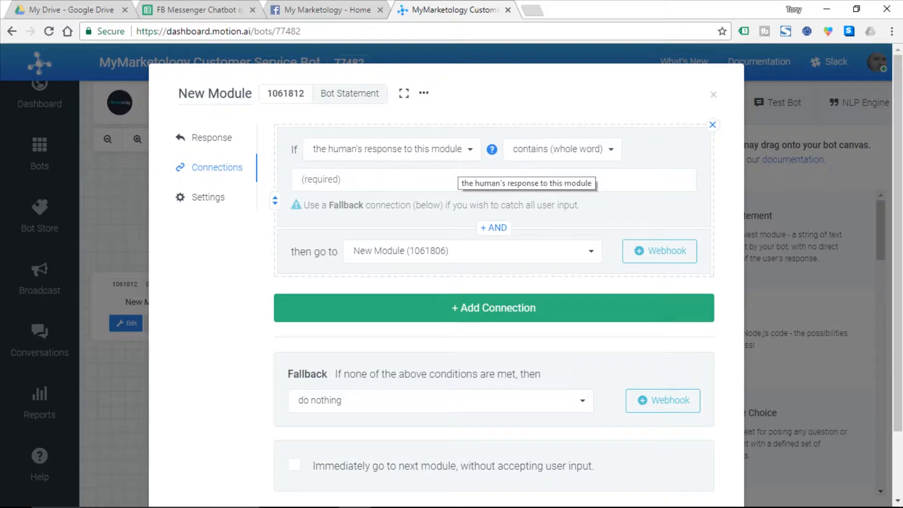
click(599, 153)
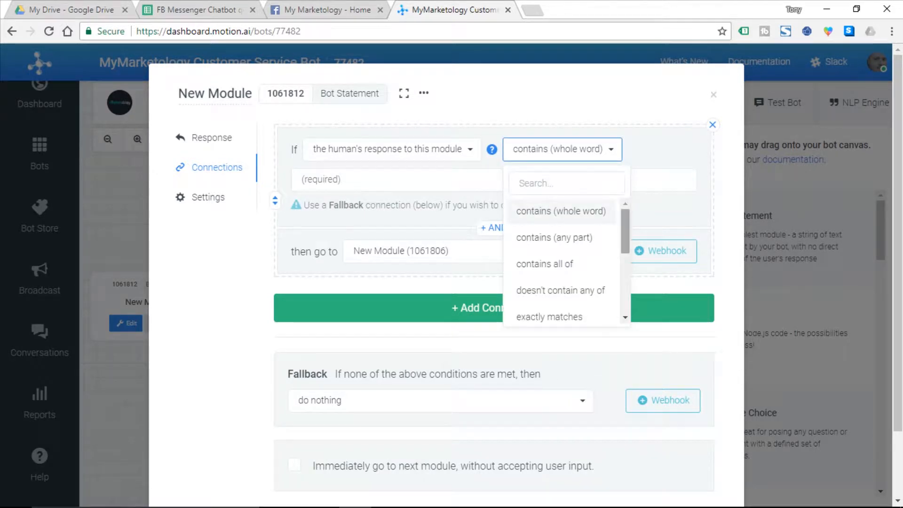
scroll(565, 250, down, 1)
scroll(564, 258, down, 5)
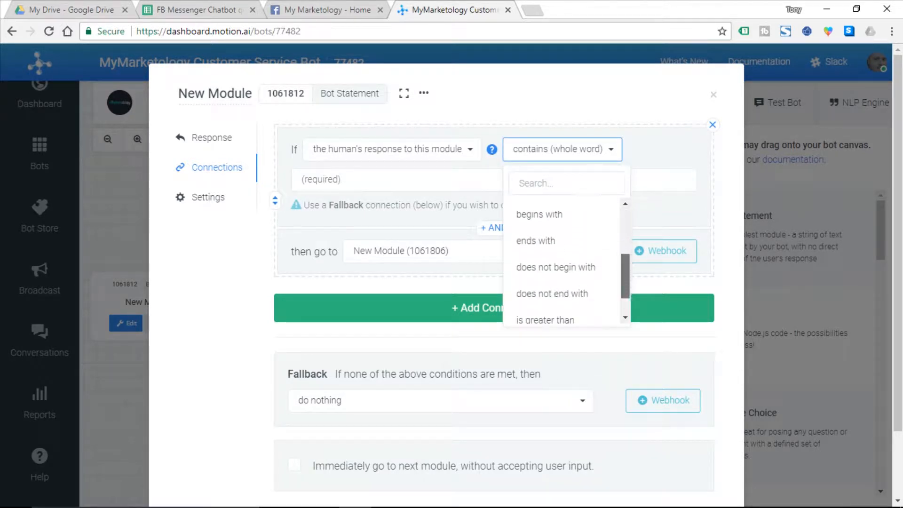
scroll(564, 259, up, 4)
scroll(565, 259, up, 2)
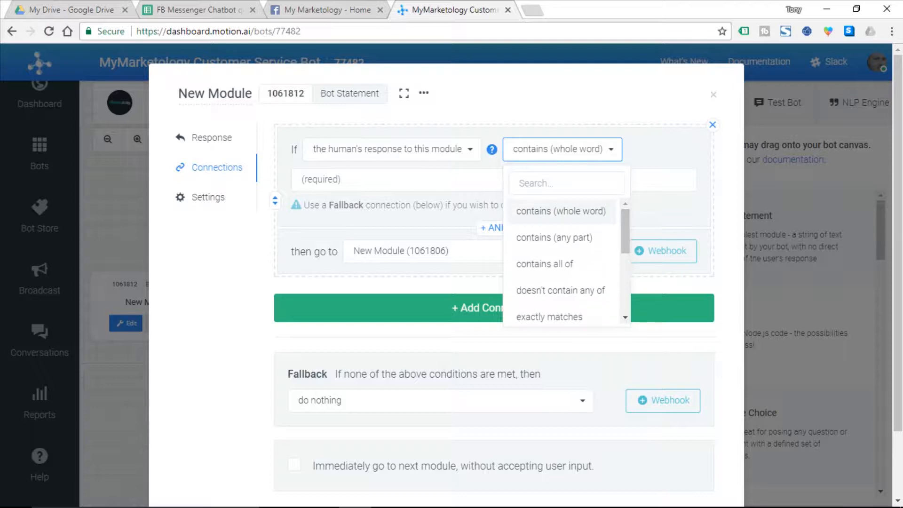
click(561, 211)
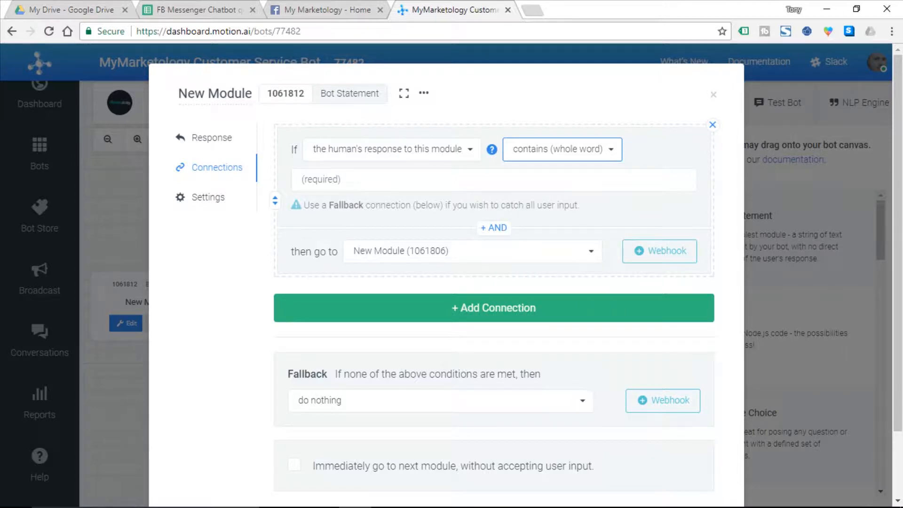
click(321, 180)
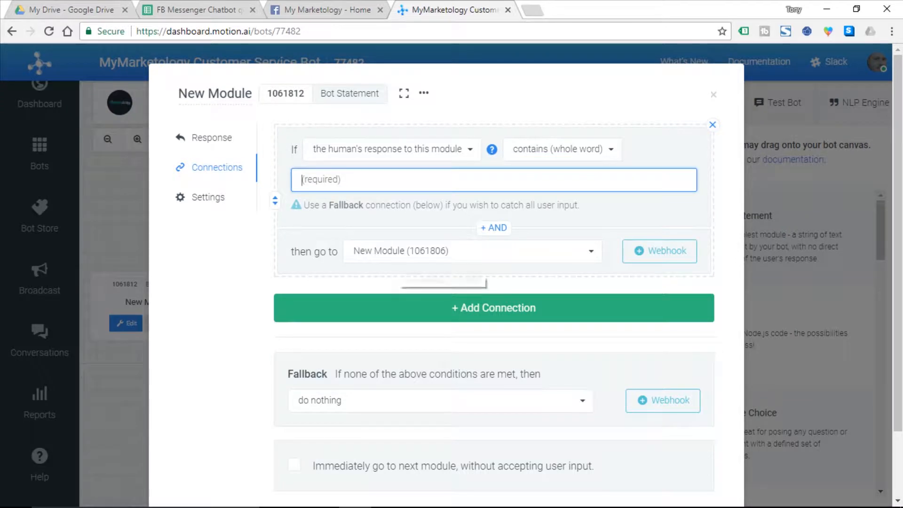
click(713, 94)
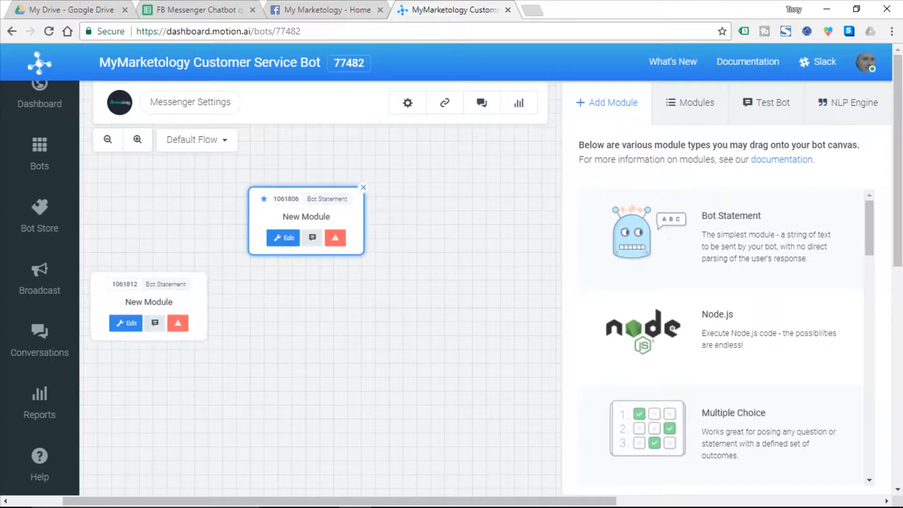
Rename the starting module that holds the welcome message as Welcome and save it.
click(283, 237)
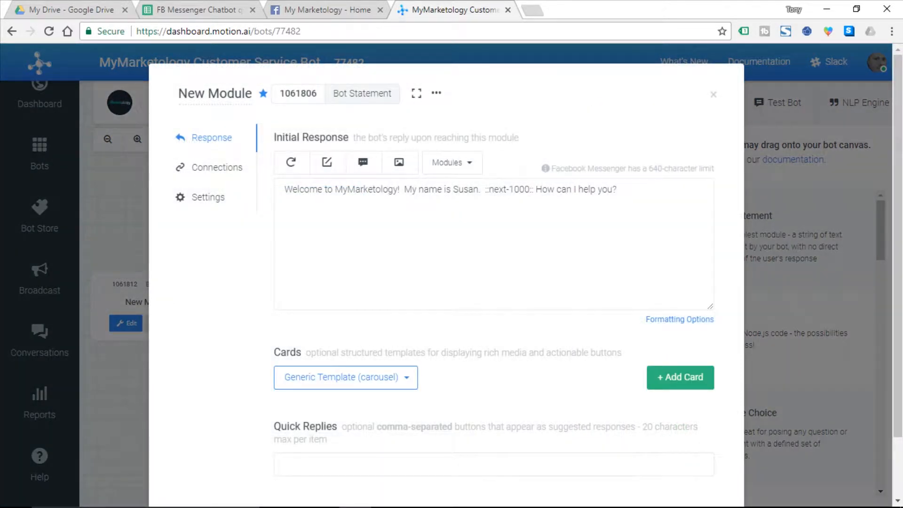
click(220, 94)
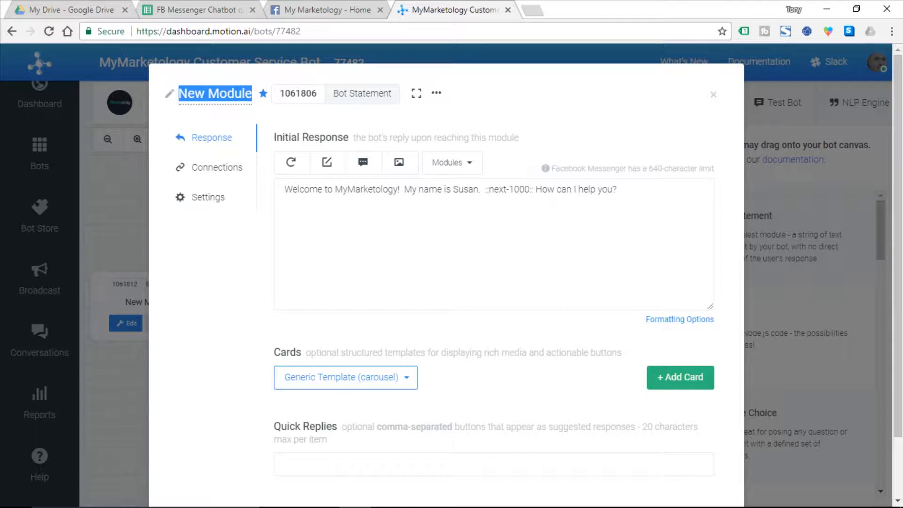
text(Welcome)
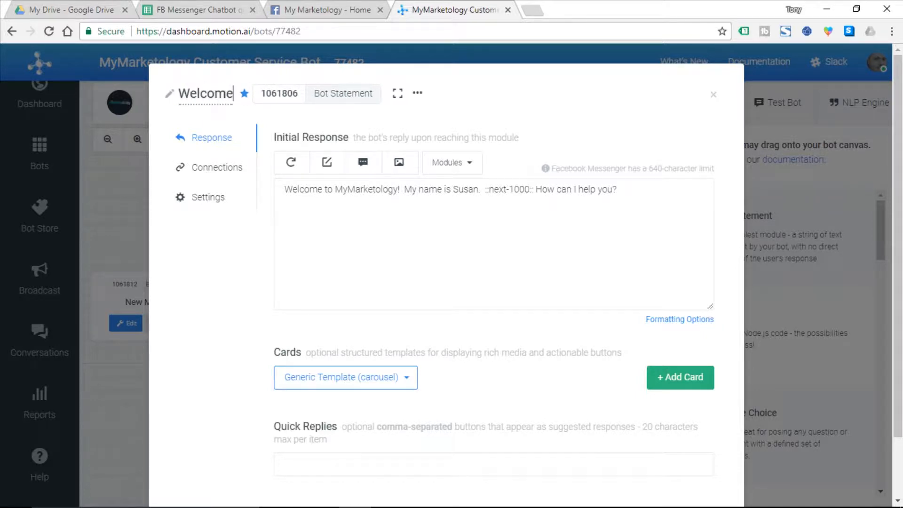
key(Return)
scroll(494, 282, down, 3)
click(685, 468)
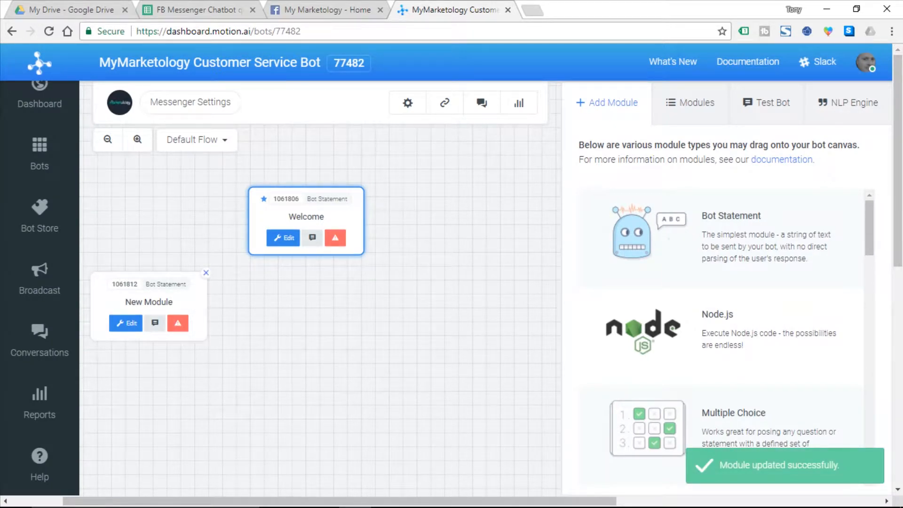
Rename the second module, below and to the left of Welcome, as Find Issue - Contact and save it.
click(126, 323)
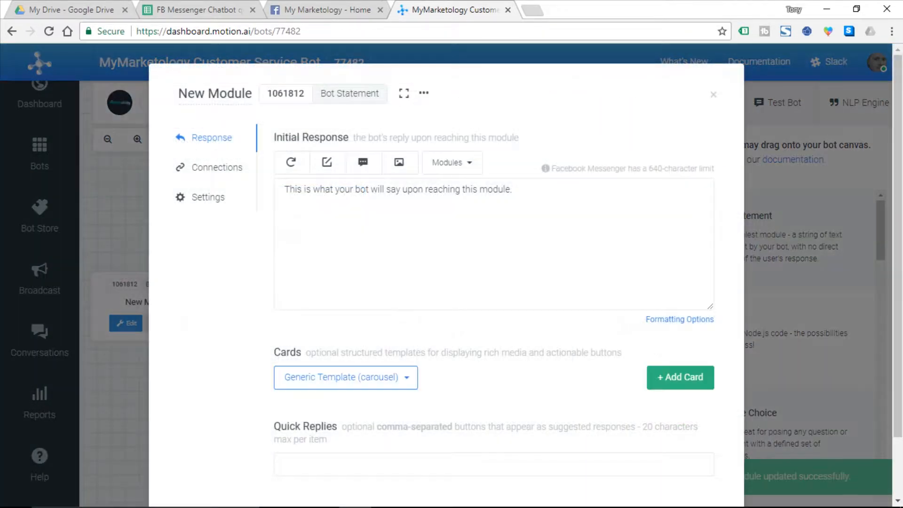
triple_click(222, 93)
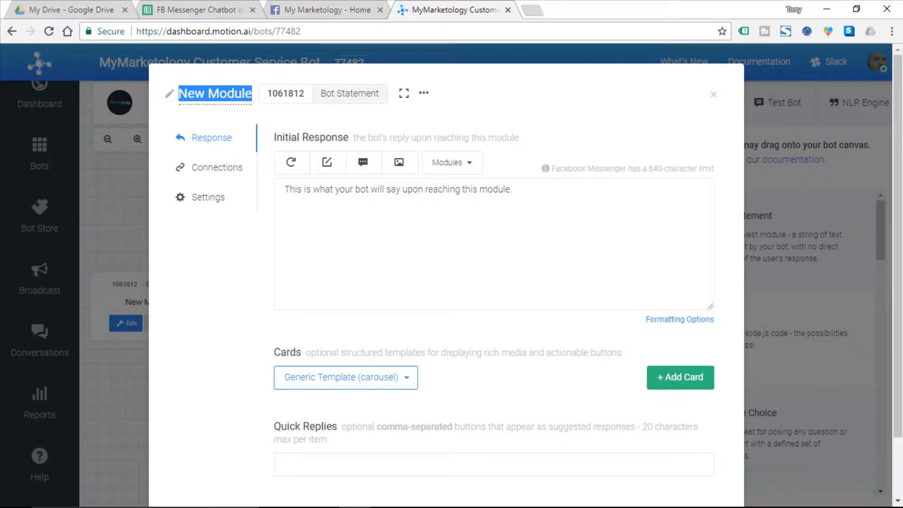
text(Find)
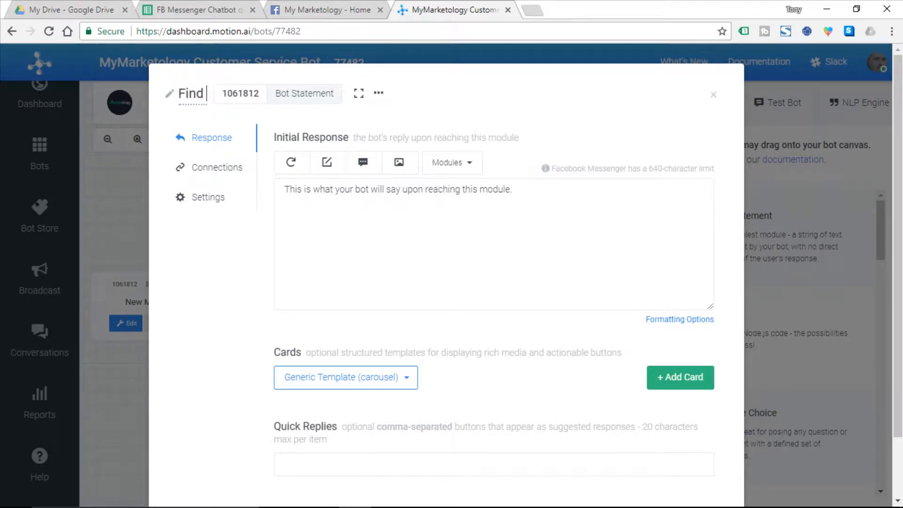
text( Issue)
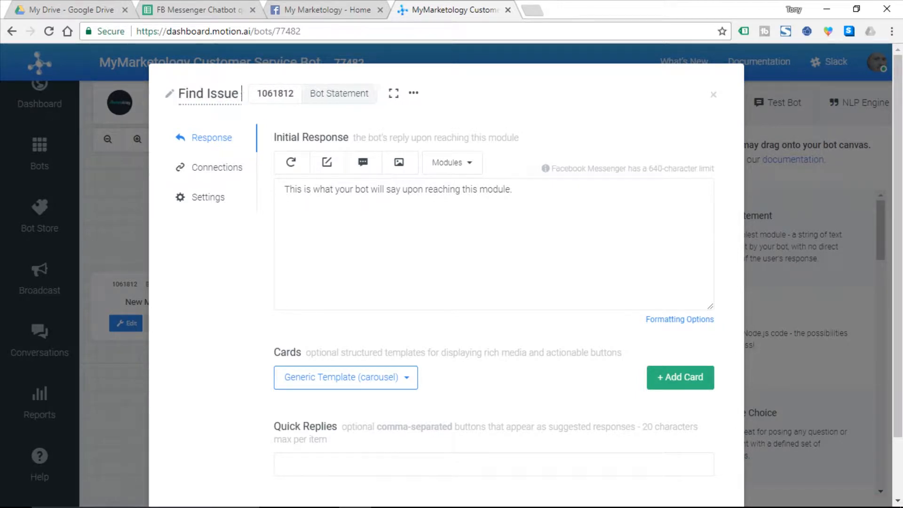
text( - Contact)
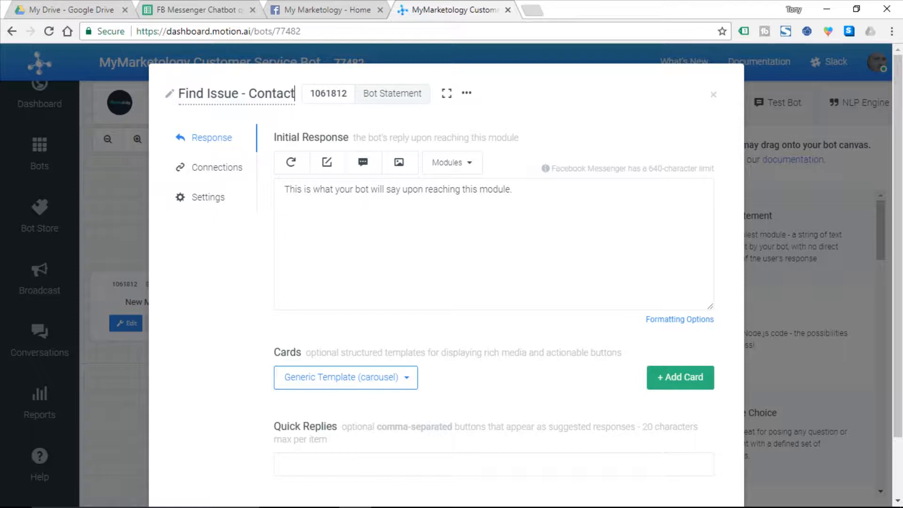
scroll(447, 301, down, 3)
click(685, 454)
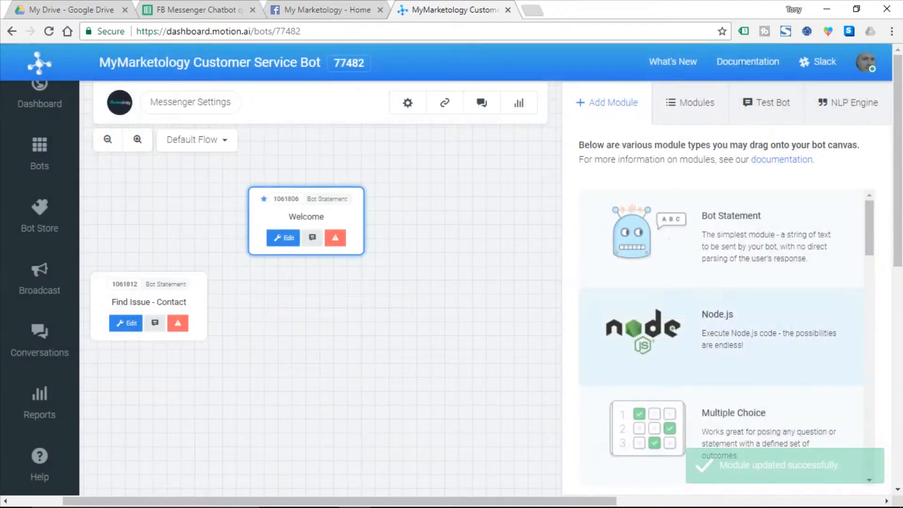
Add a Bot Statement module directly below Welcome, name it Find Issue - Problem and save it.
drag(658, 235, 338, 315)
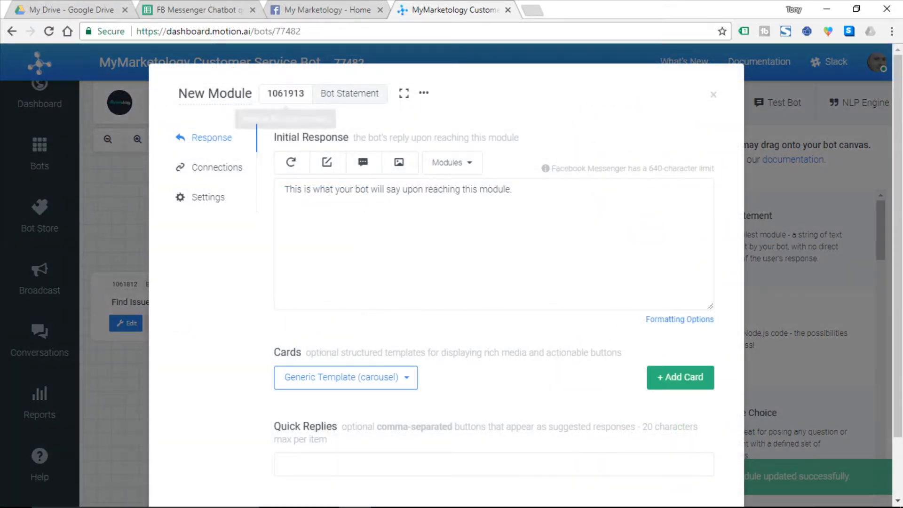
text(Fin)
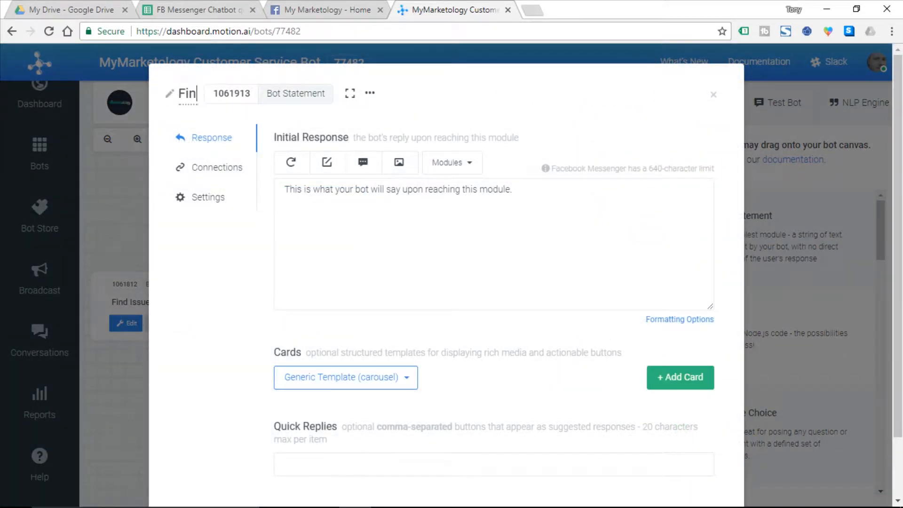
text(d Issue )
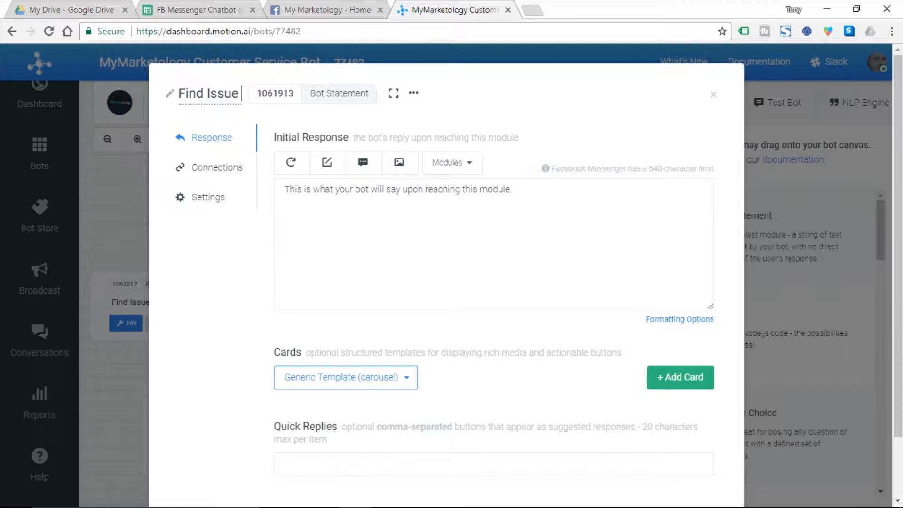
text(- Problem)
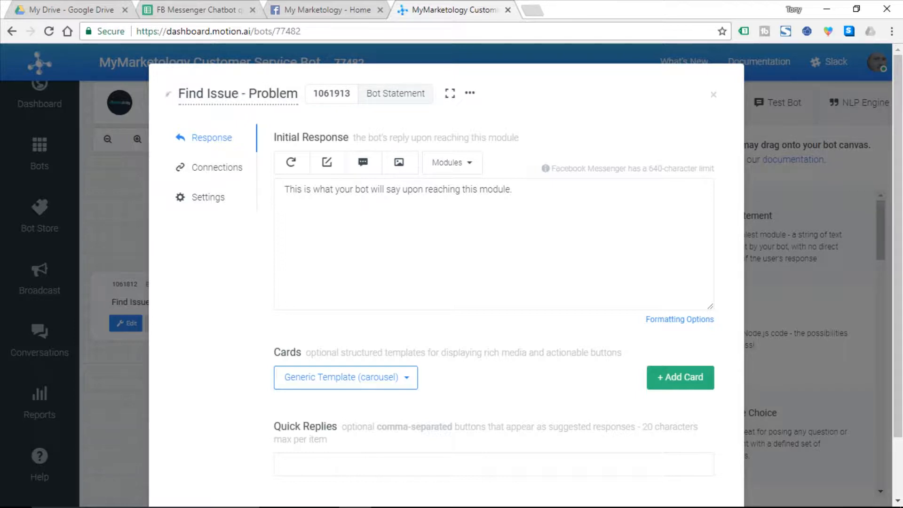
scroll(446, 282, down, 2)
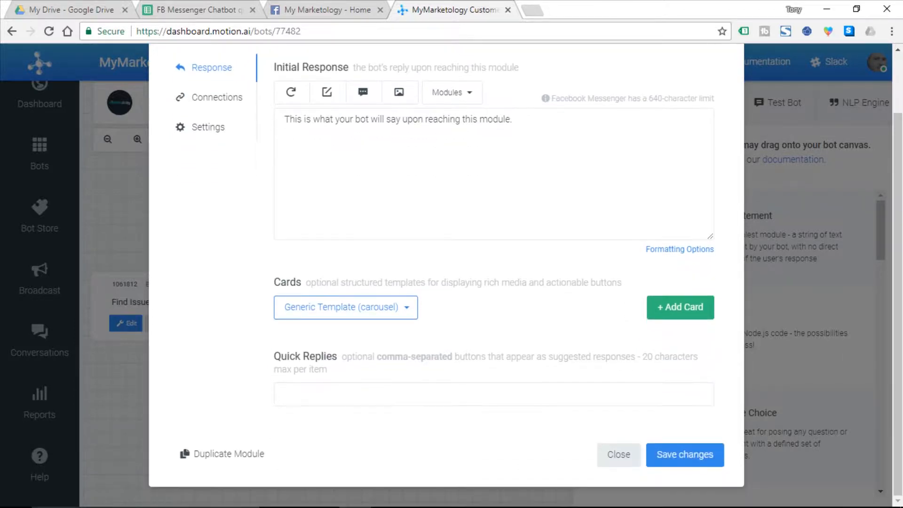
click(684, 455)
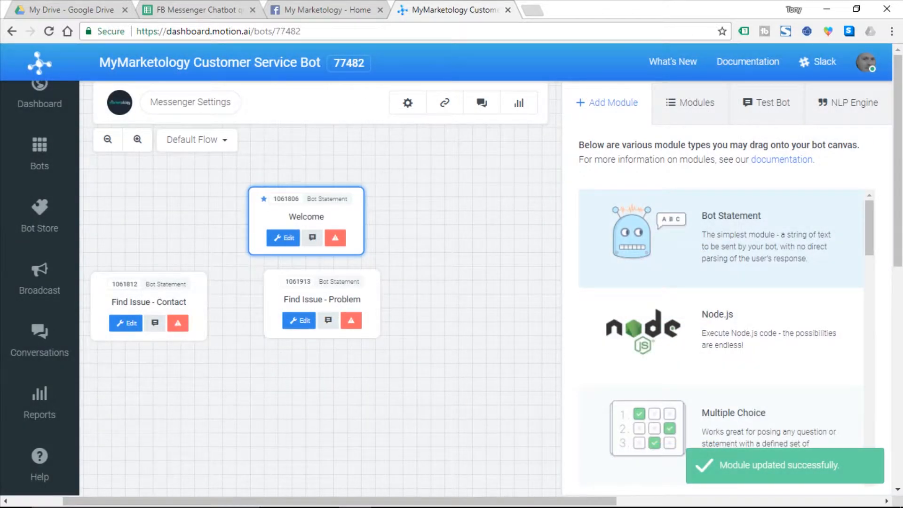
Add a Bot Statement module named Contact an expert to the right of Find Issue - Problem, and align the modules in a row beneath Welcome.
drag(632, 233, 467, 282)
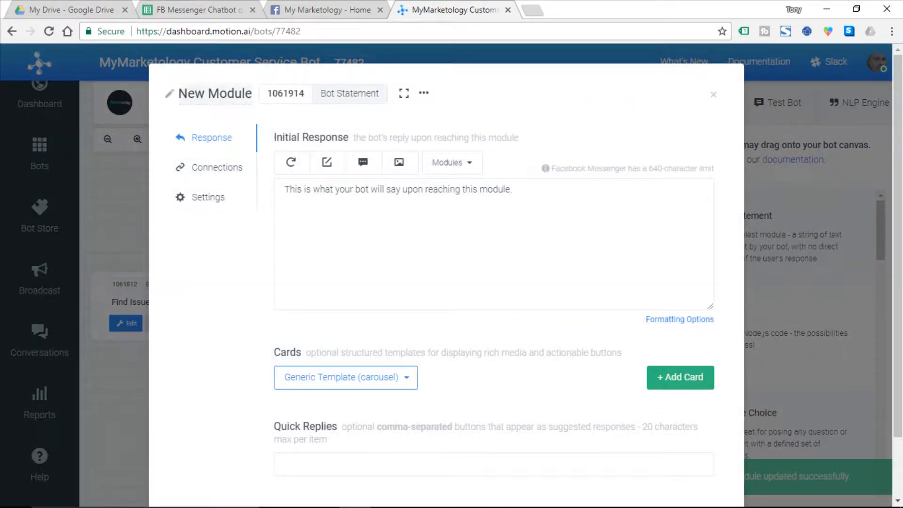
drag(251, 93, 179, 93)
text(Cont)
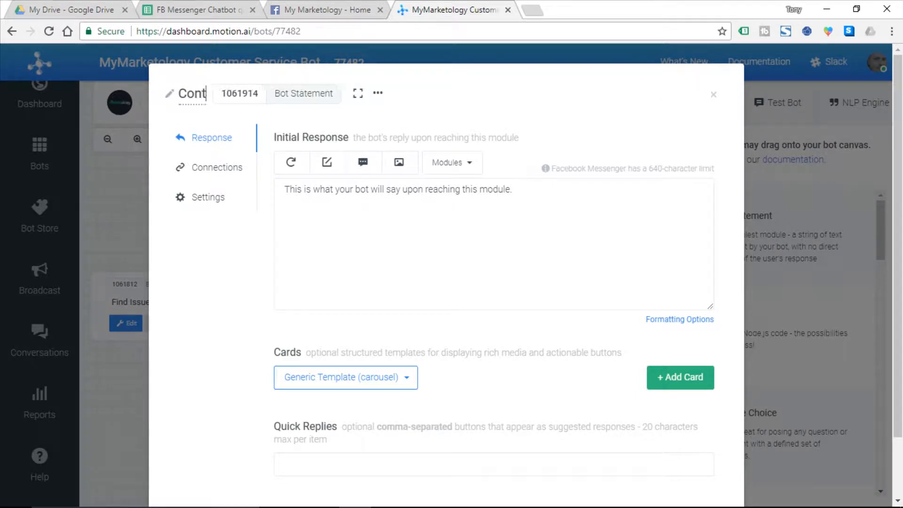
text(act an expert)
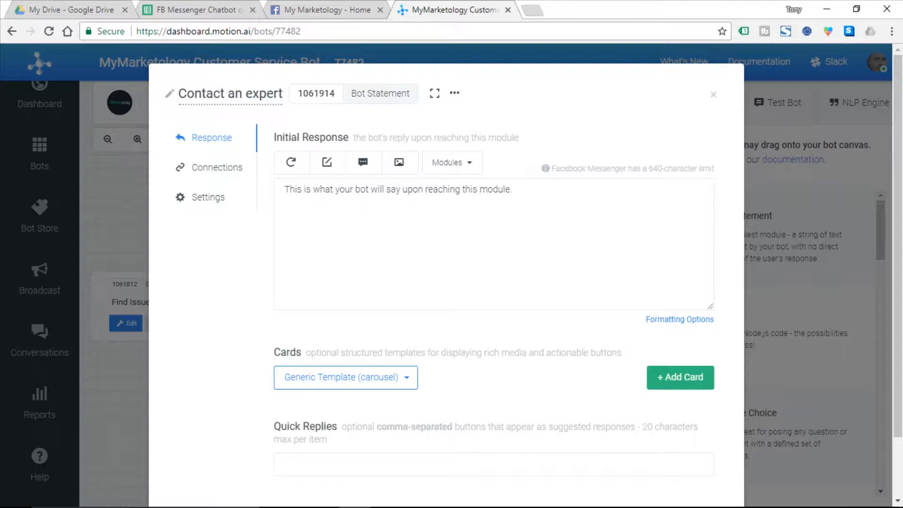
scroll(447, 282, down, 2)
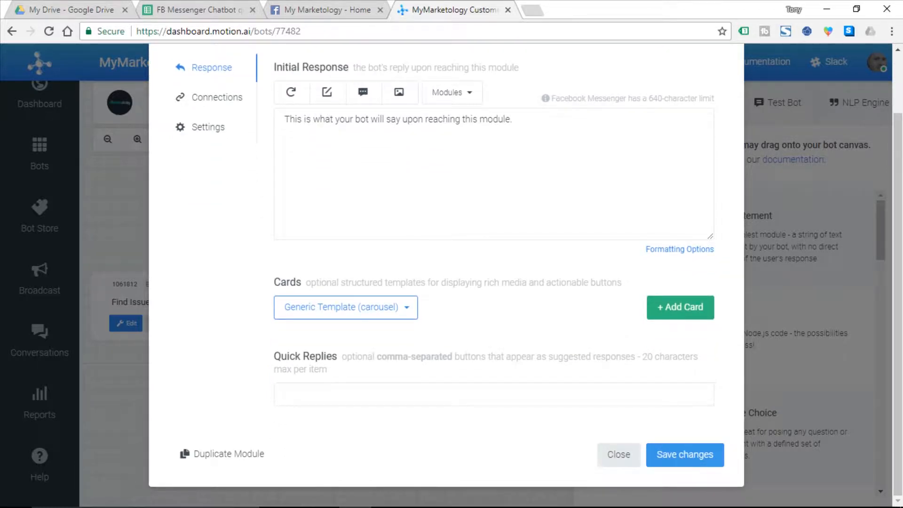
click(685, 454)
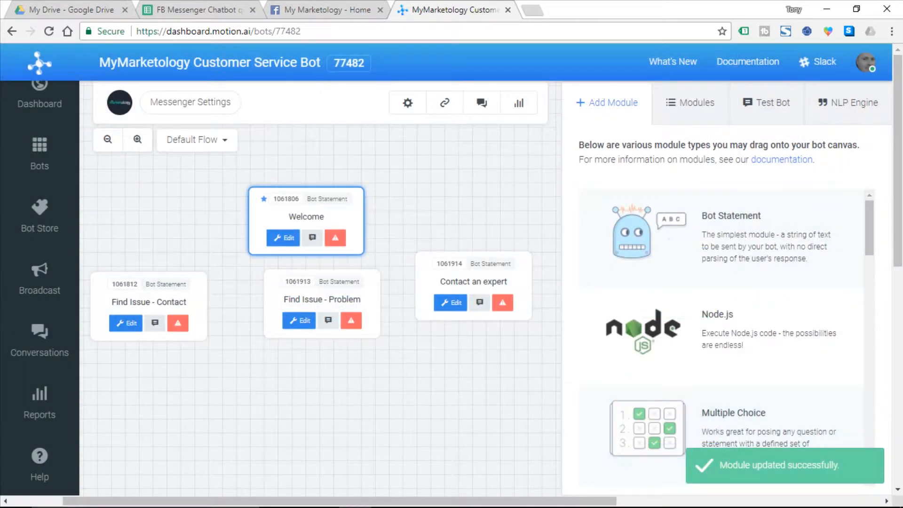
drag(474, 281, 477, 300)
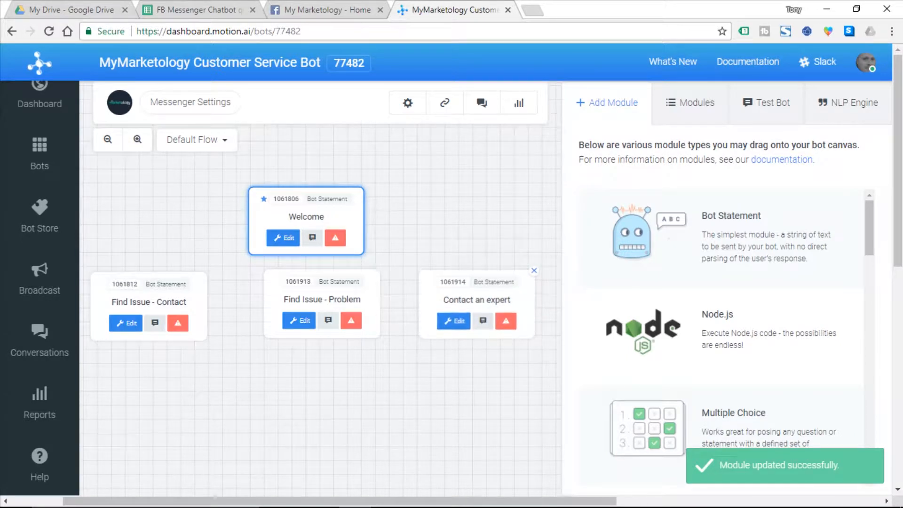
drag(322, 299, 306, 298)
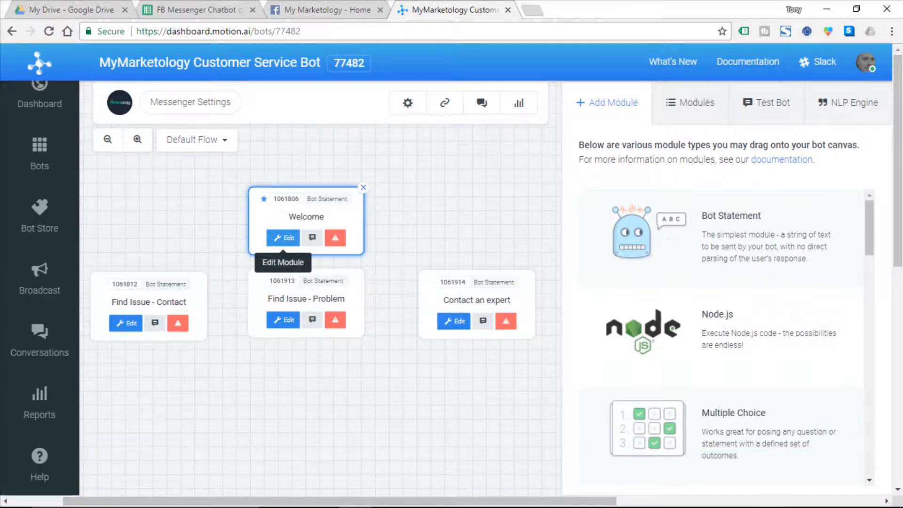
Add a connection to the Welcome module that matches the Accounts and billing keywords copied from the spreadsheet: account, billing, payment, pay.
click(283, 237)
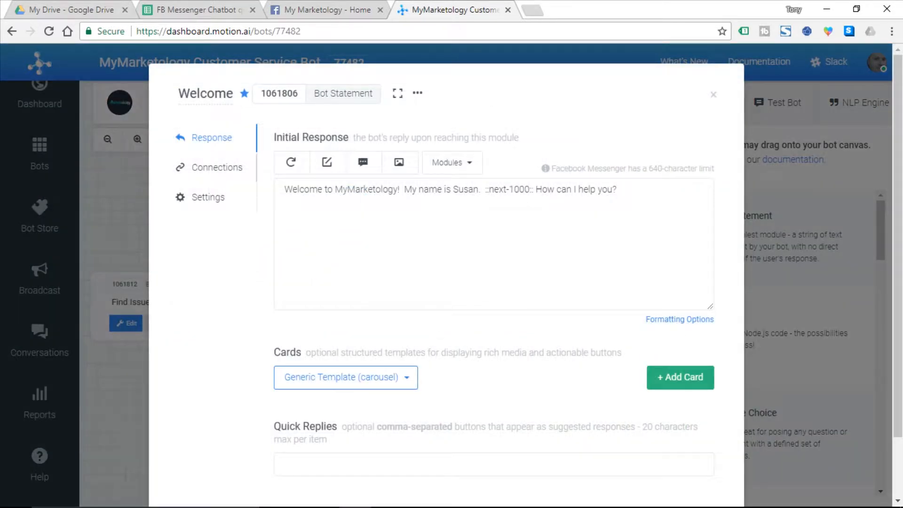
click(217, 168)
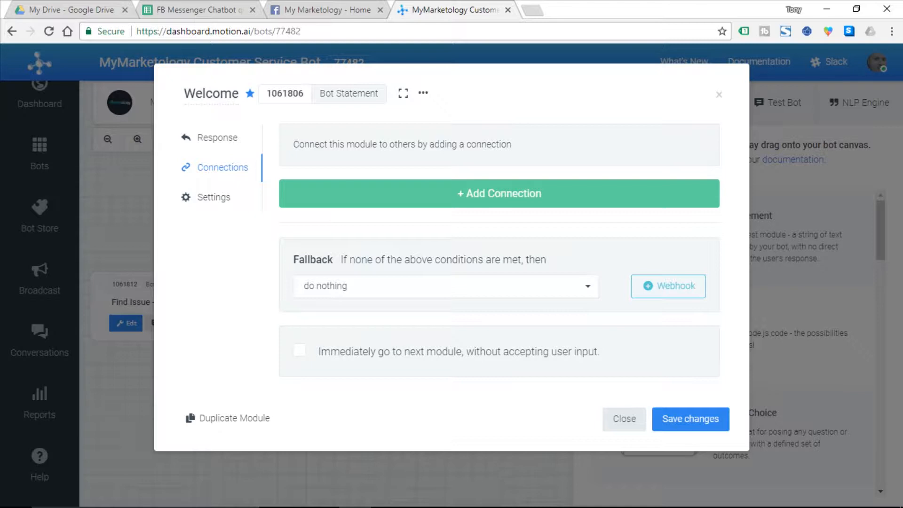
click(500, 193)
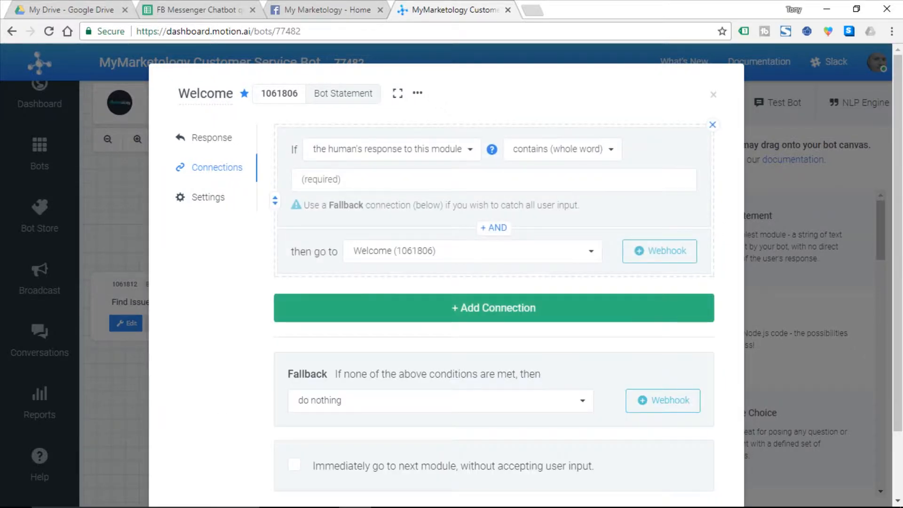
click(493, 180)
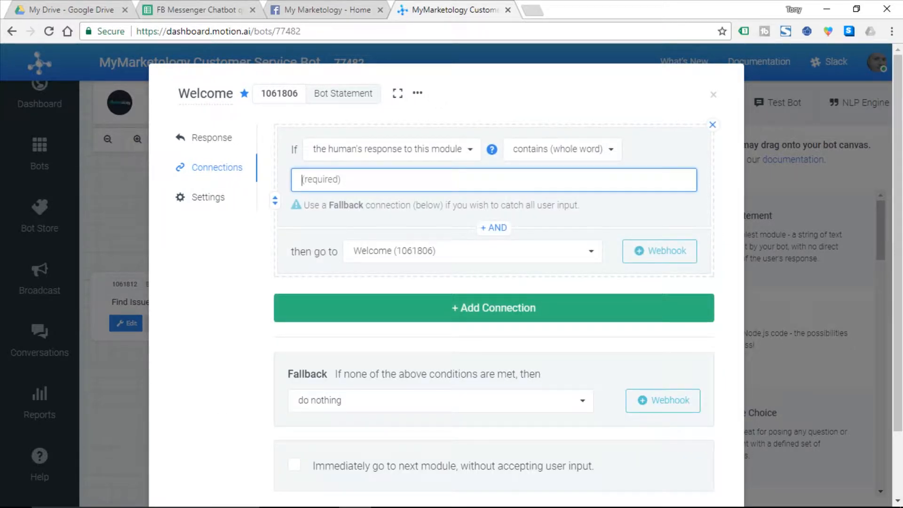
click(210, 10)
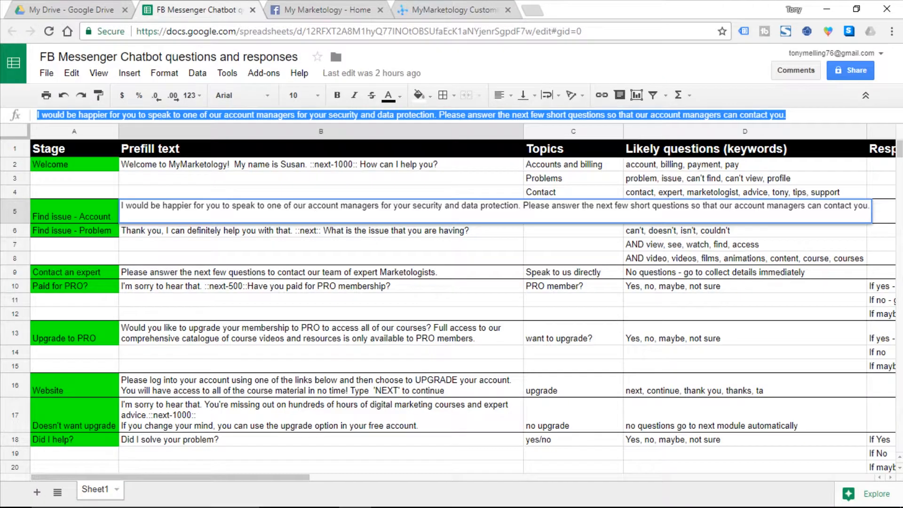
click(682, 165)
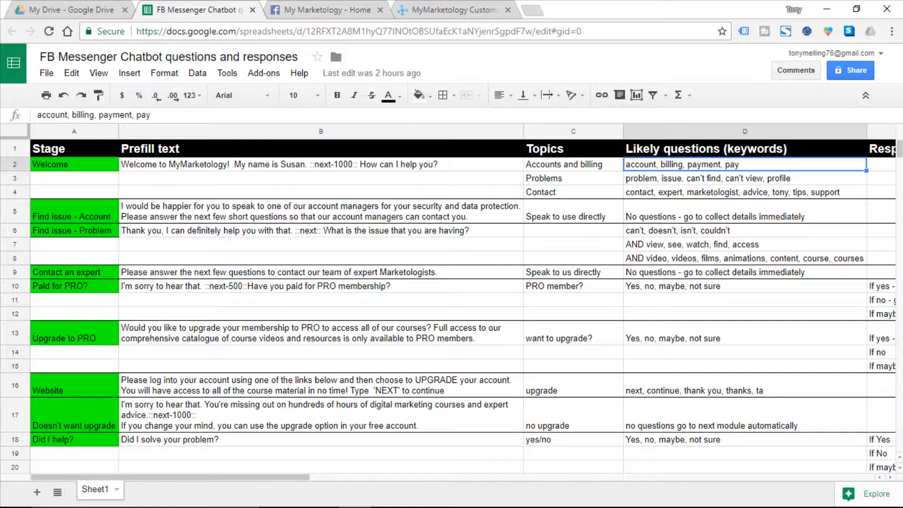
drag(153, 115, 37, 115)
key(ctrl+c)
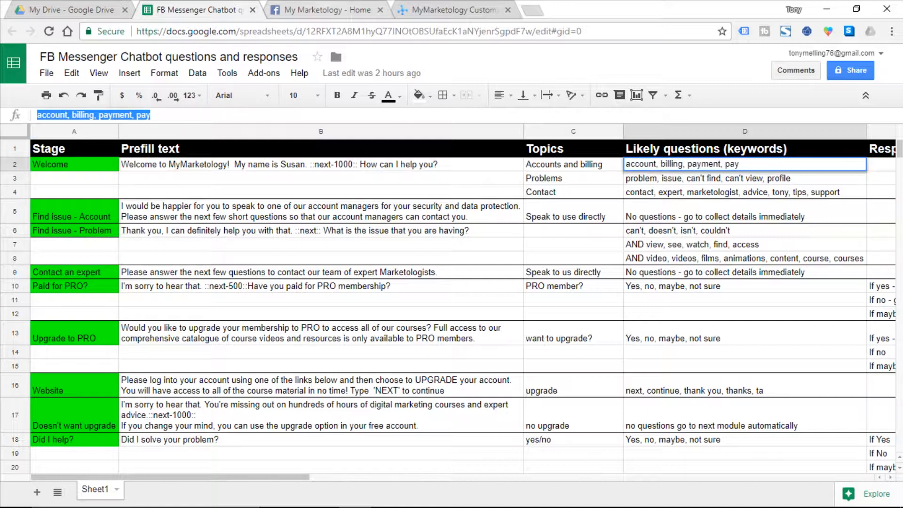
click(449, 9)
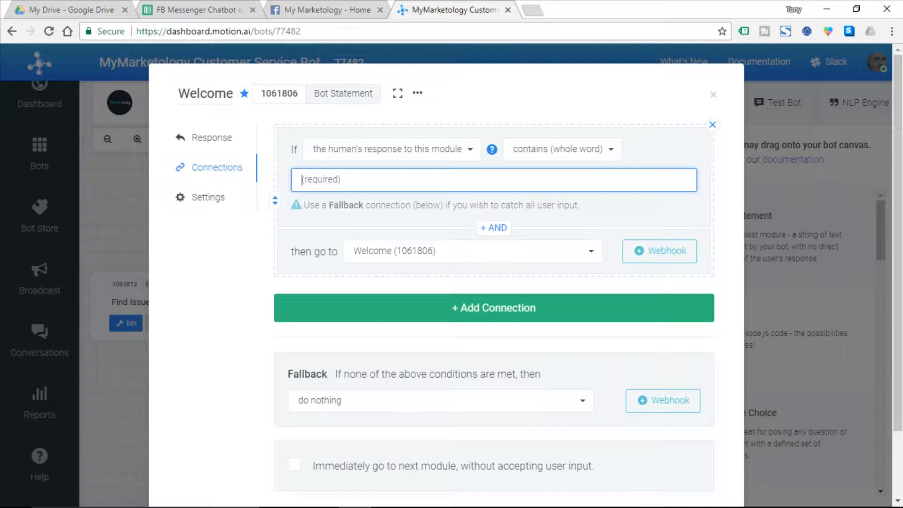
key(ctrl+v)
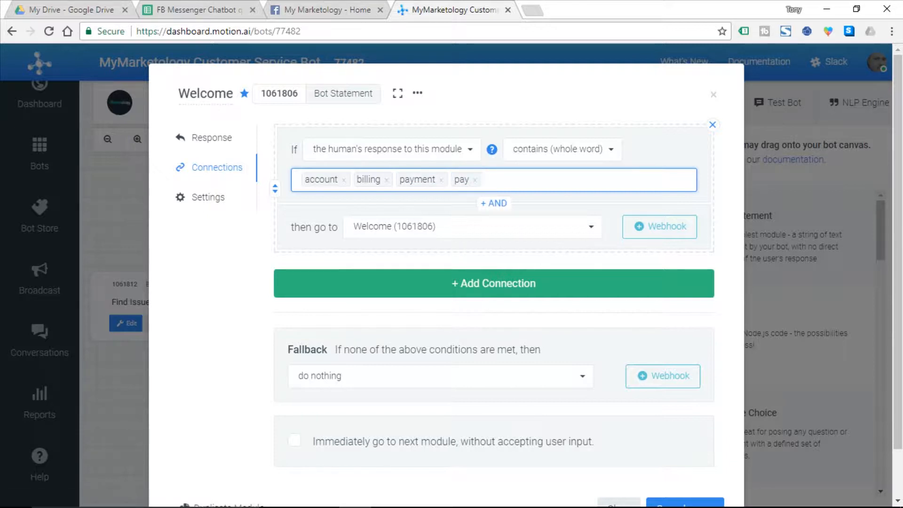
click(522, 227)
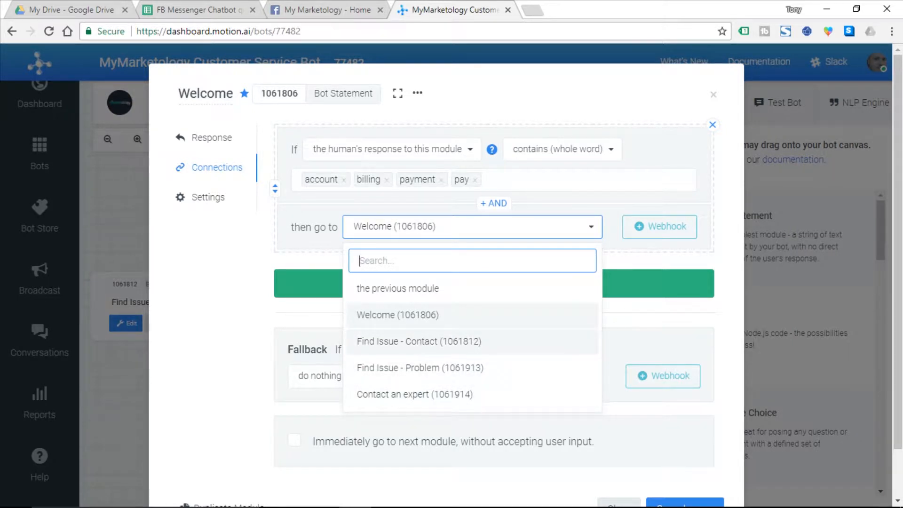
click(419, 341)
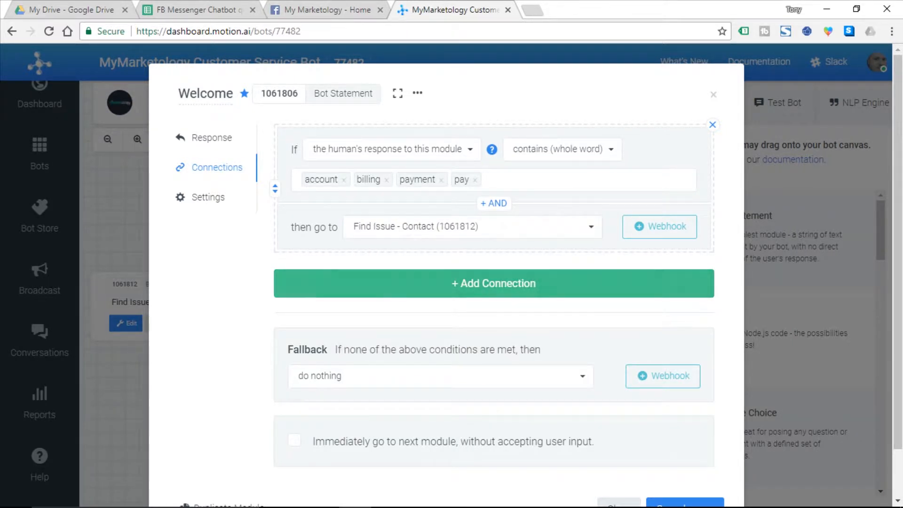
click(684, 503)
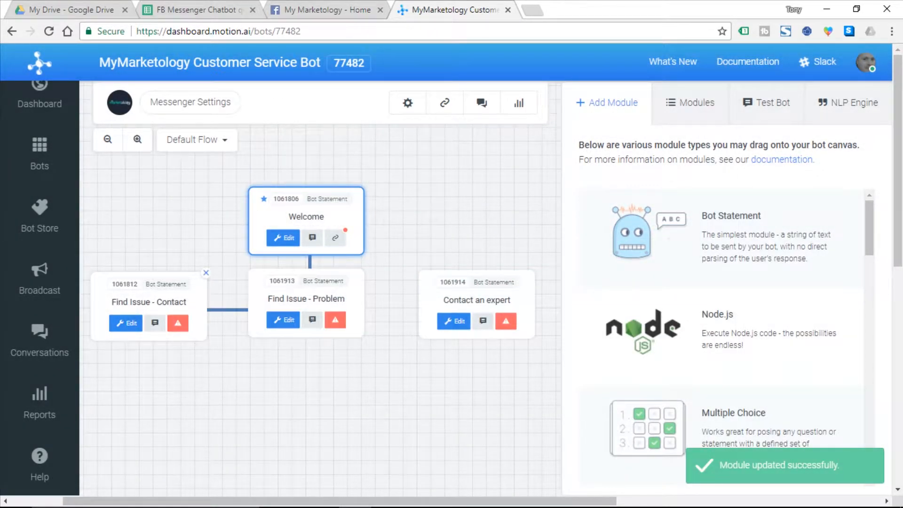
Rename the Find Issue - Contact module as Find Issue - Account and save it.
click(126, 323)
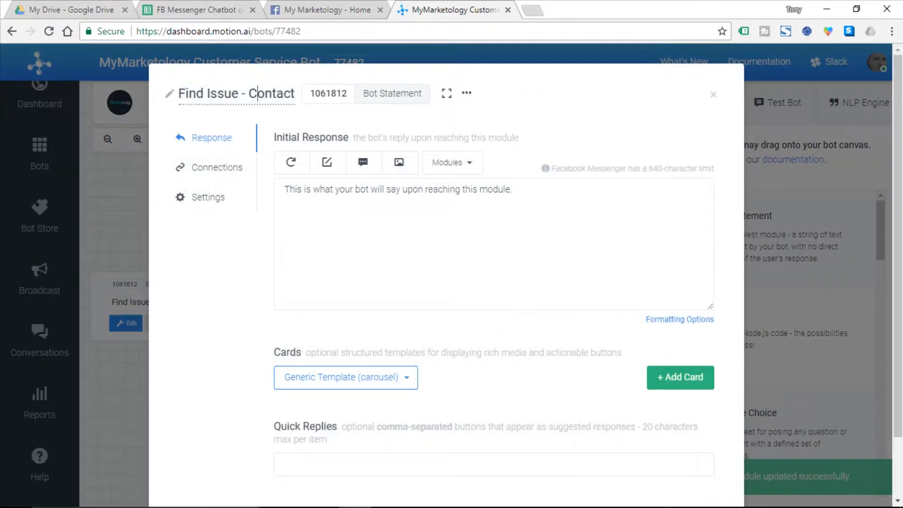
drag(249, 93, 296, 93)
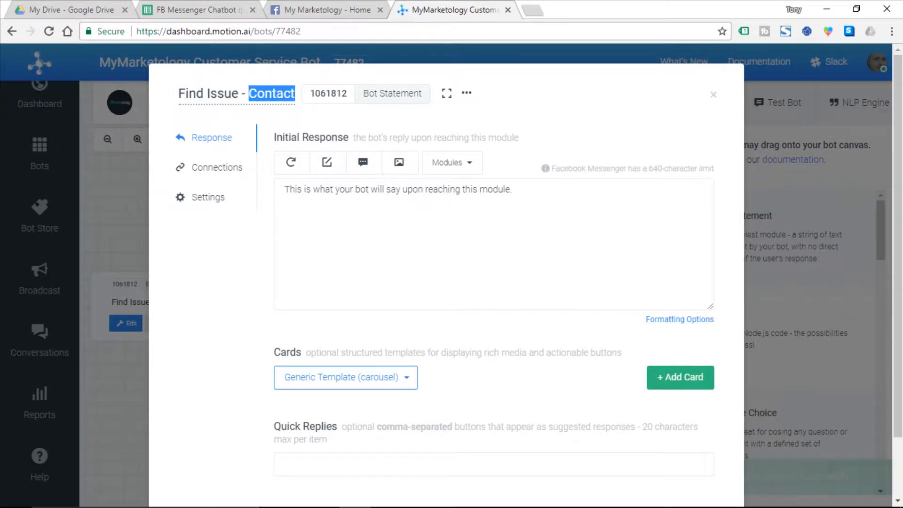
text(Account)
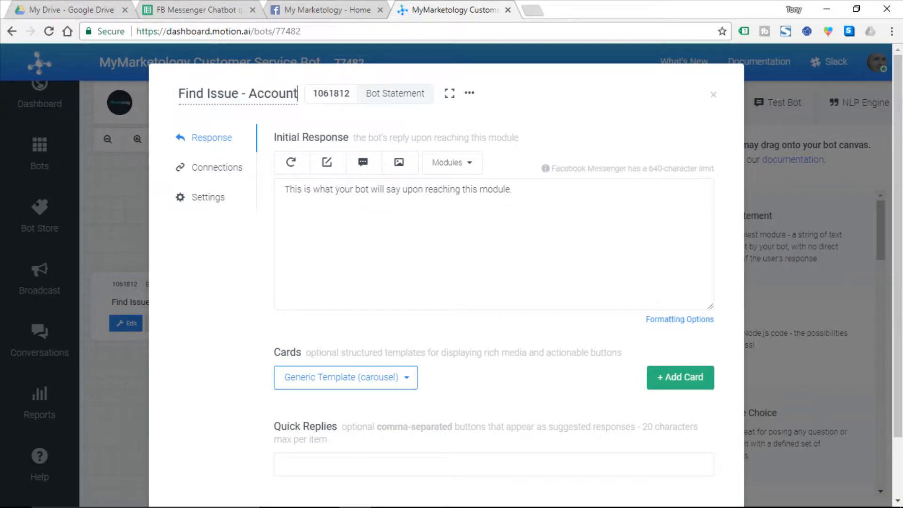
scroll(470, 282, down, 1)
scroll(447, 282, down, 2)
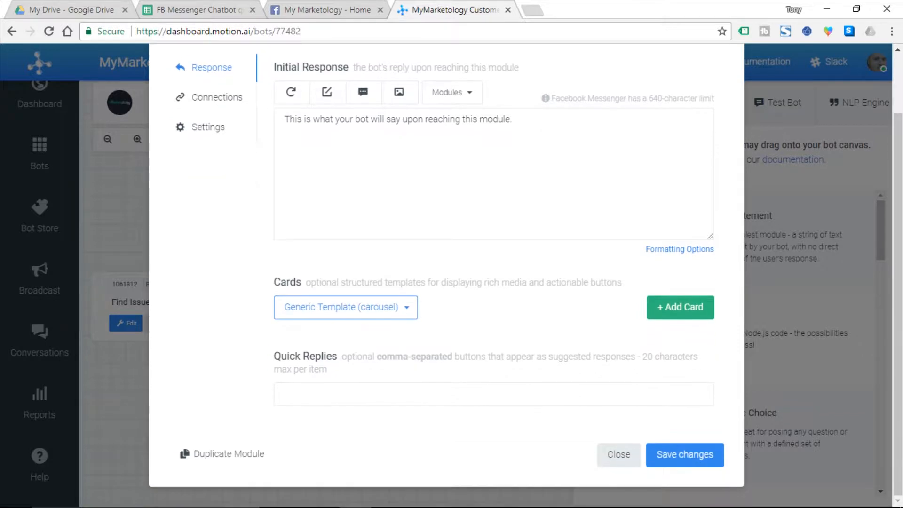
click(684, 454)
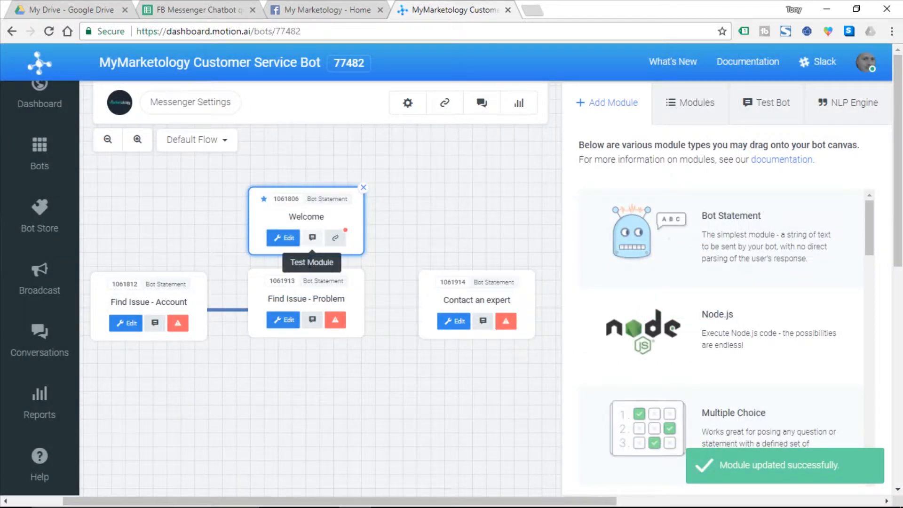
Test the bot from the Welcome module by sending the message "payment".
click(312, 237)
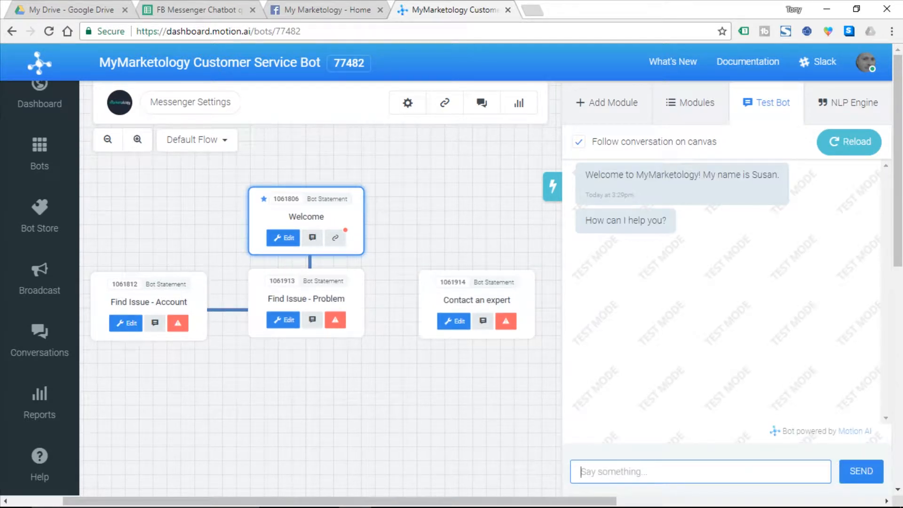
text(payment)
key(Return)
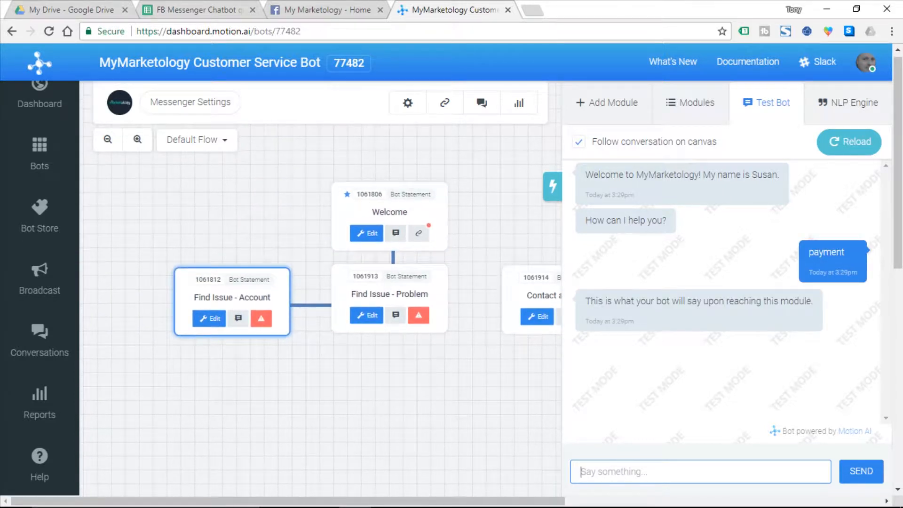
Replace the Find Issue - Account module's initial response with the Find issue - Account prefill text from the spreadsheet and save it.
click(210, 319)
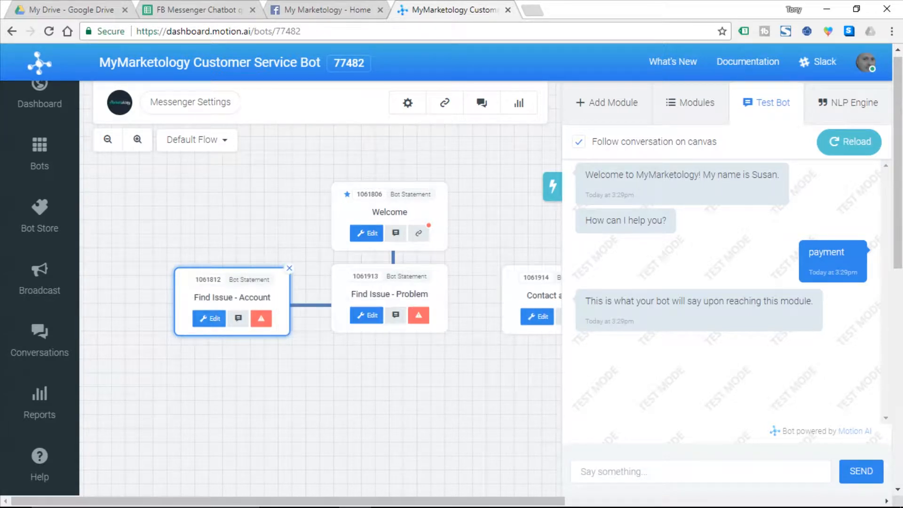
click(210, 318)
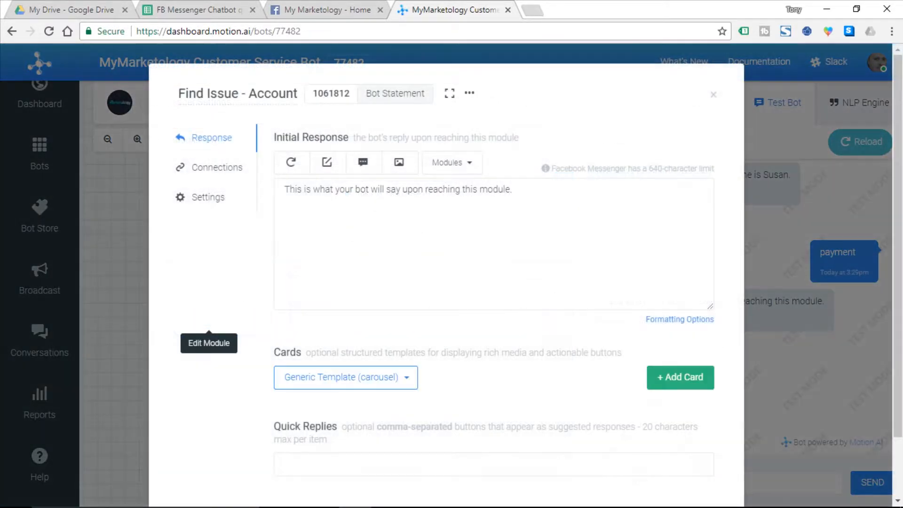
double_click(469, 189)
key(ctrl+a)
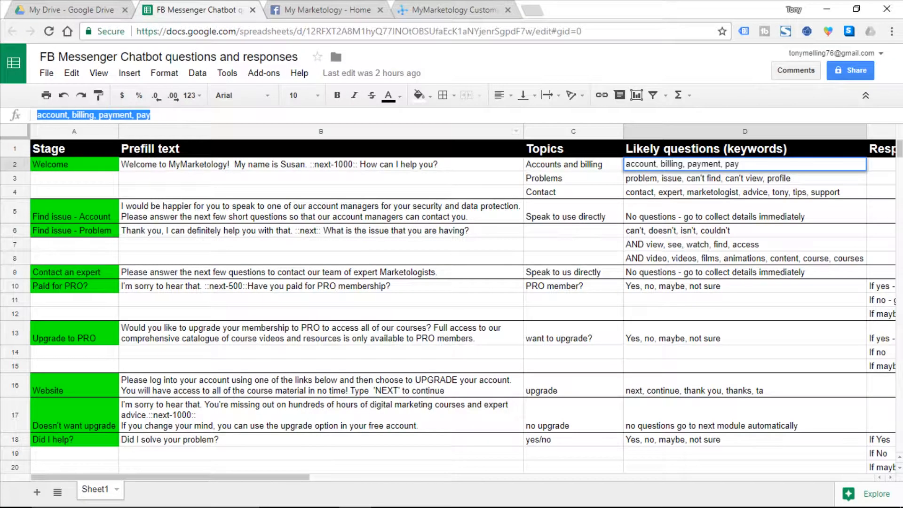
click(321, 211)
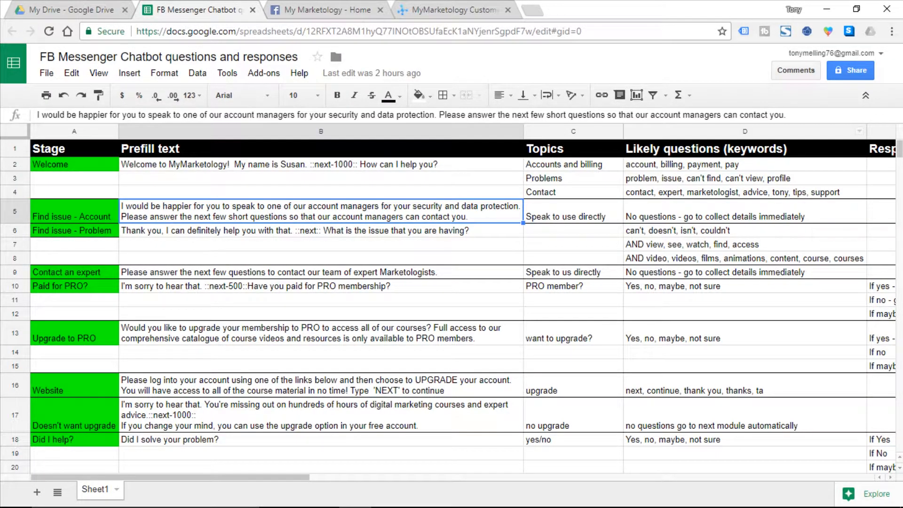
drag(786, 115, 36, 115)
key(ctrl+c)
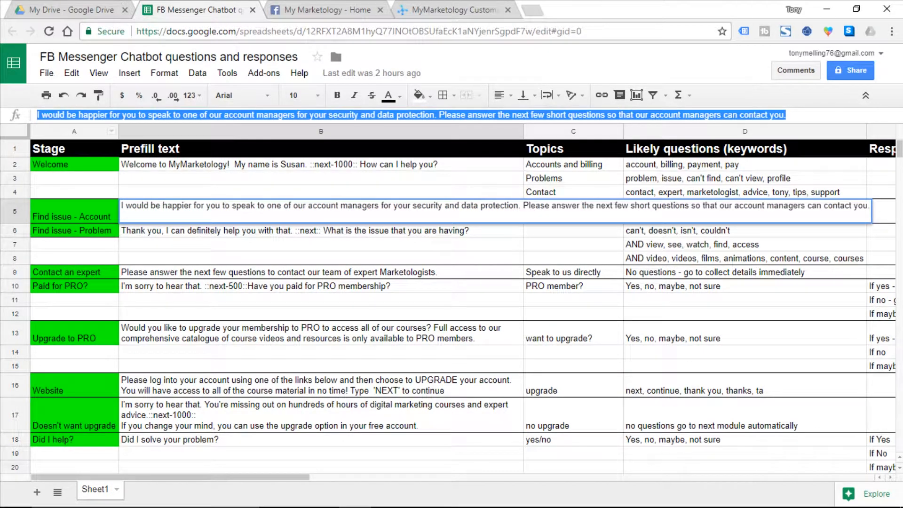
click(455, 10)
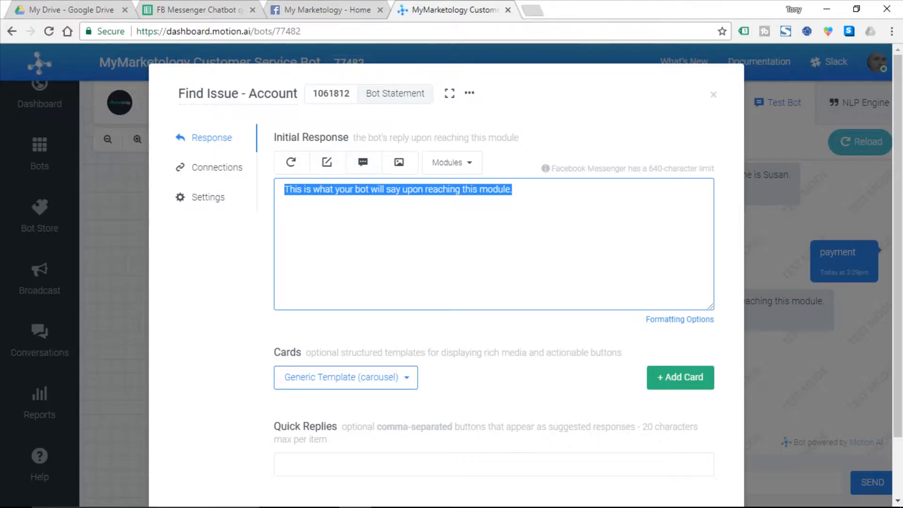
key(ctrl+v)
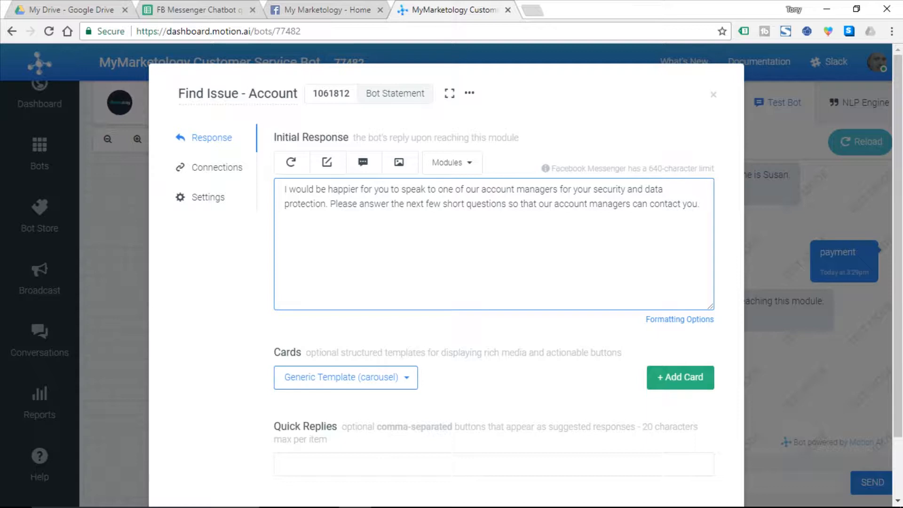
scroll(446, 277, down, 2)
click(684, 458)
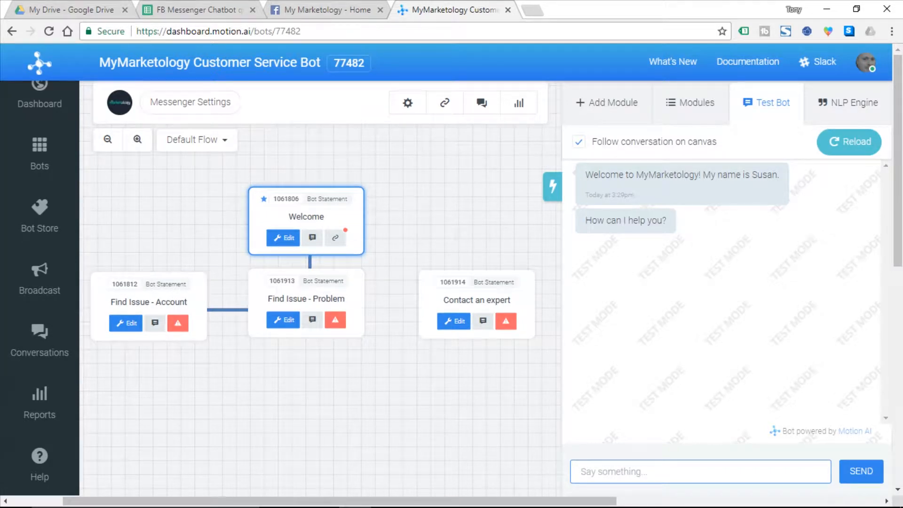
Send "payment" in the bot test chat to check the new Find Issue - Account response.
text(payment)
key(Return)
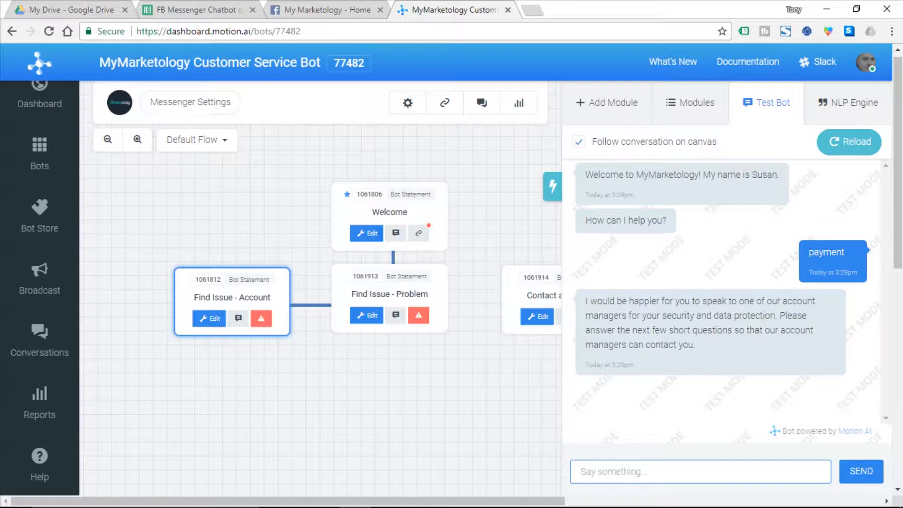
click(261, 318)
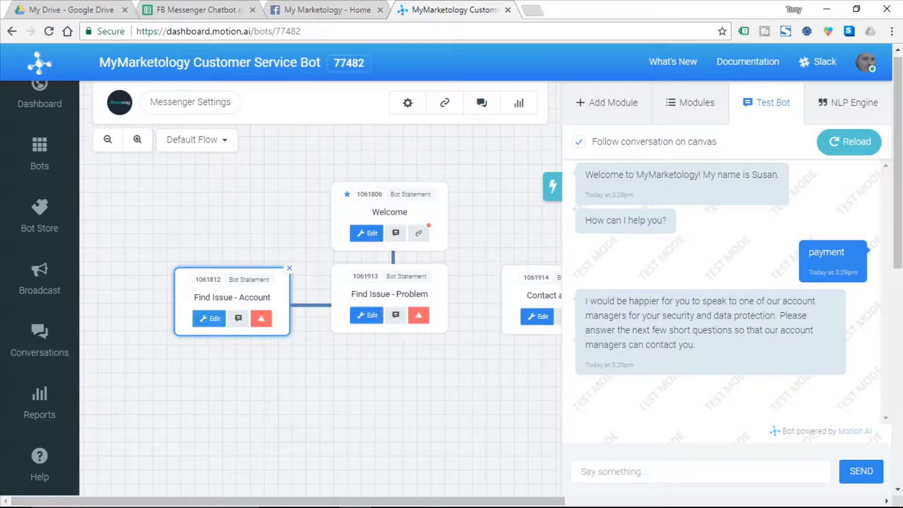
Split the Find Issue - Account response into two messages by inserting a line break and ::next:: before "Please answer", and save it.
click(209, 318)
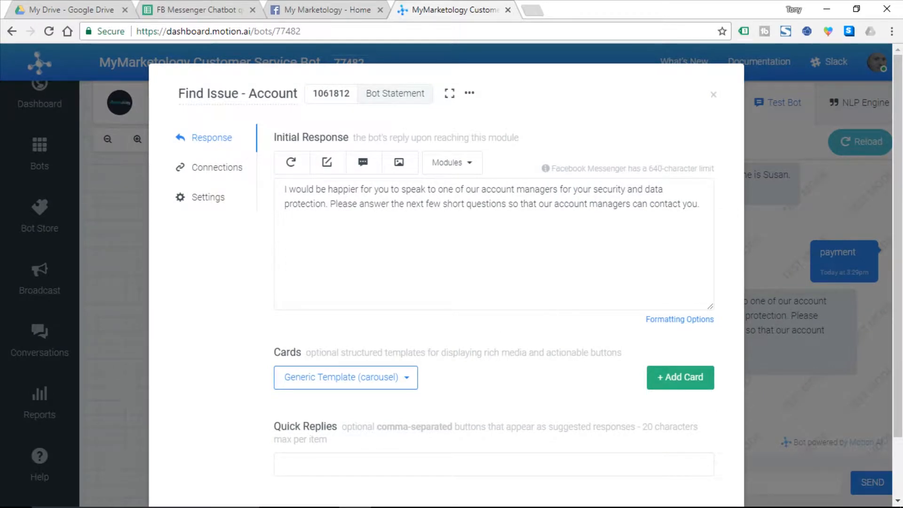
click(331, 204)
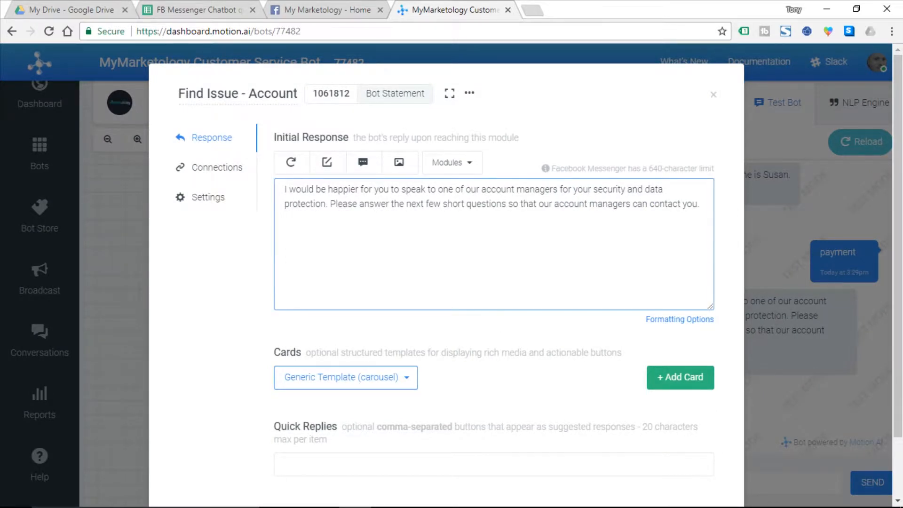
key(Return)
key(Left)
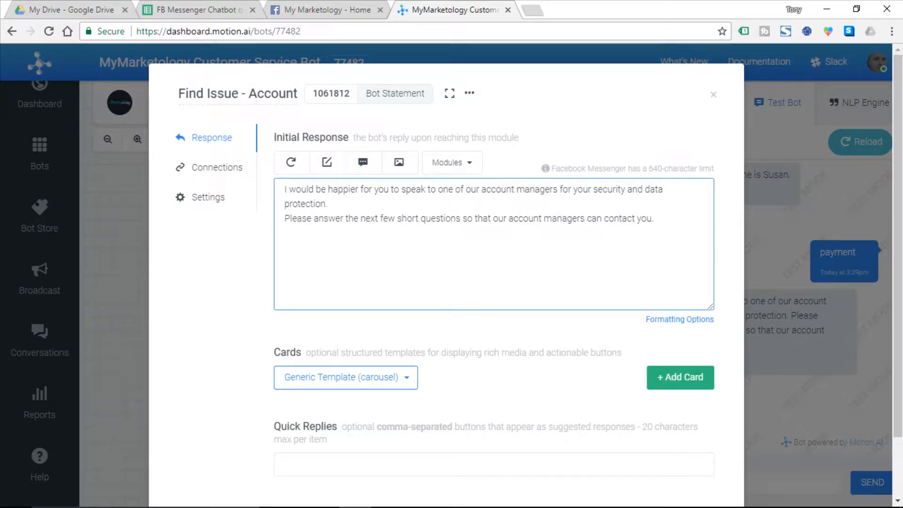
text(::next::)
scroll(447, 282, down, 2)
click(684, 455)
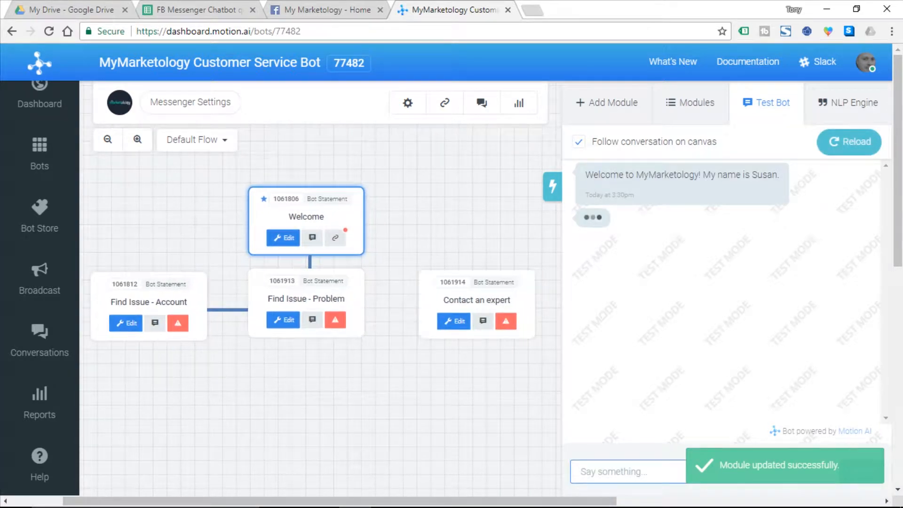
Send "make a payment" in the bot test chat to check the split response.
text(m)
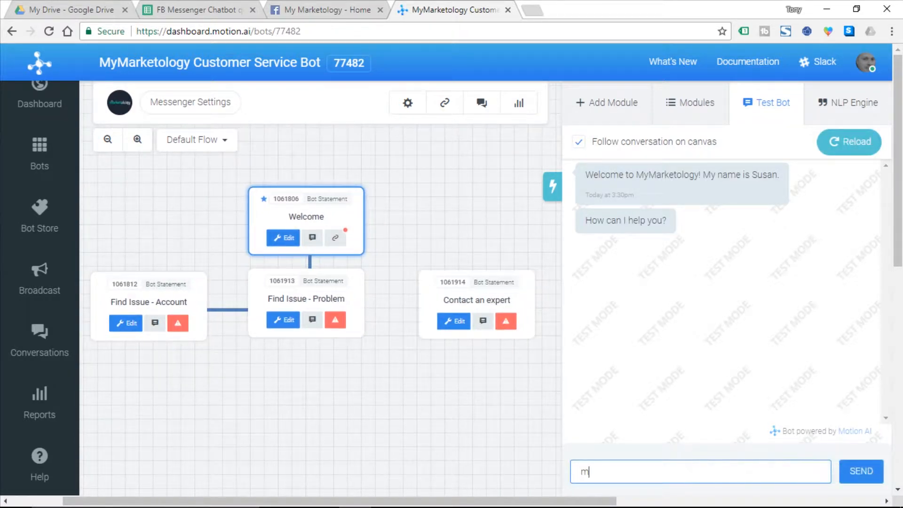
text(ake a payment)
key(Return)
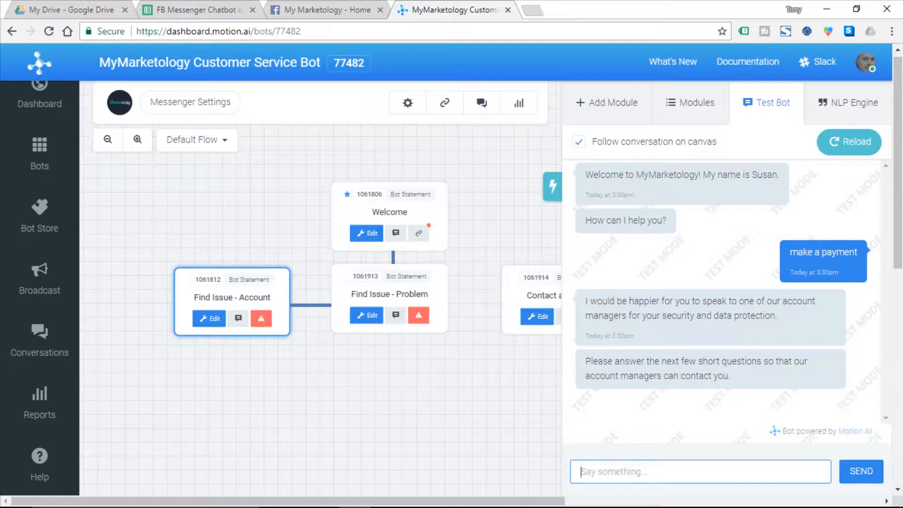
Change the separator in the Find Issue - Account response to ::next-1000:: and save the module.
click(209, 318)
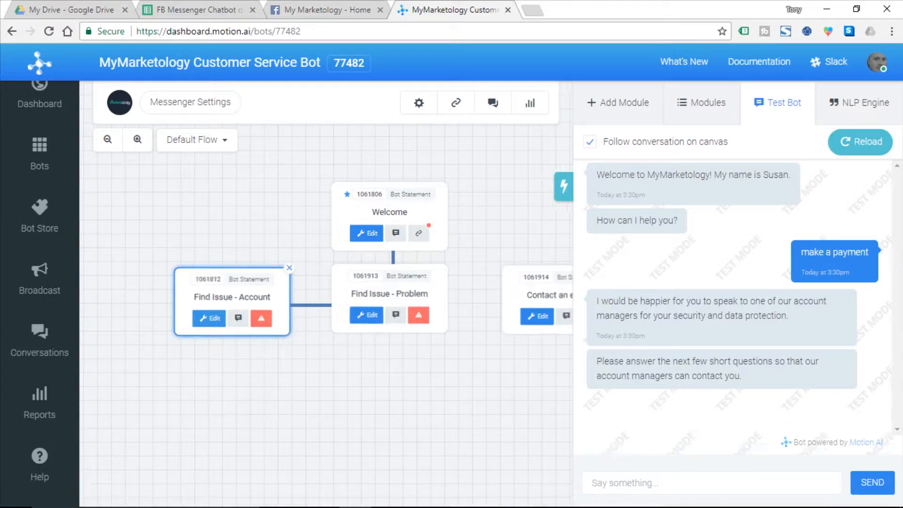
click(352, 204)
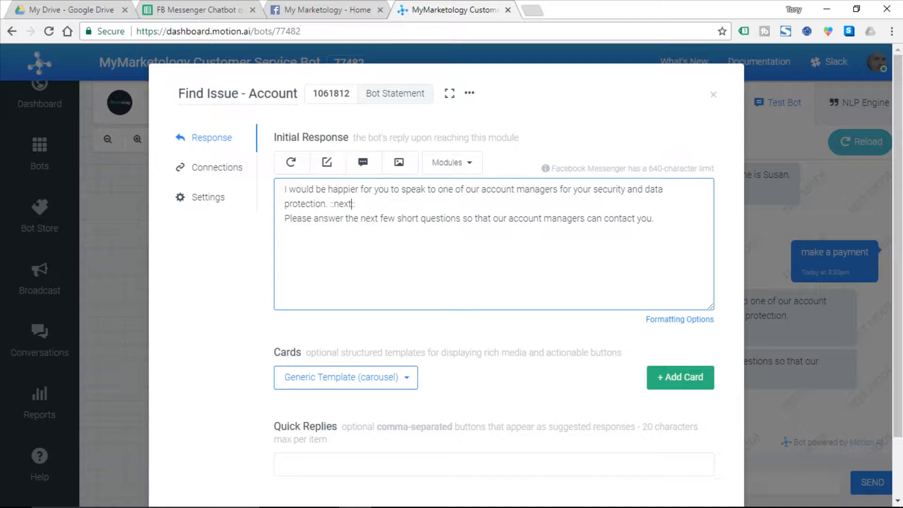
text(-1000)
scroll(446, 282, down, 2)
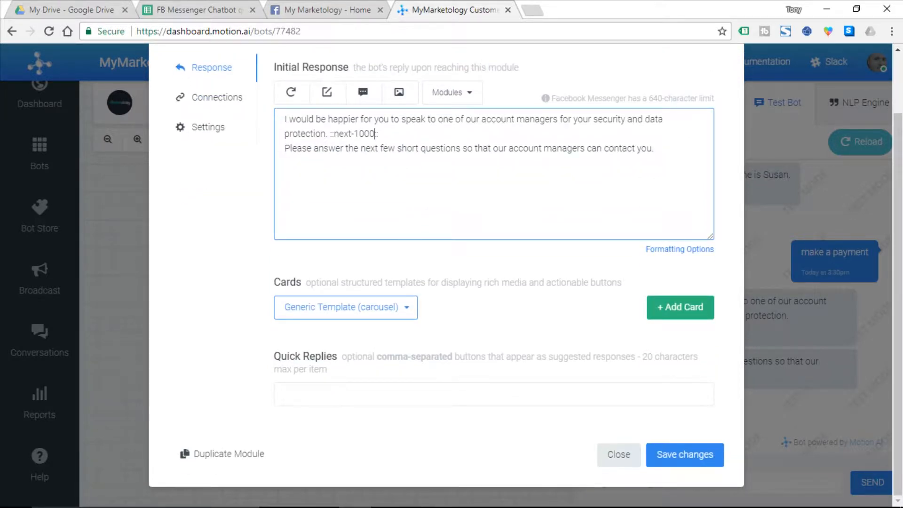
click(685, 455)
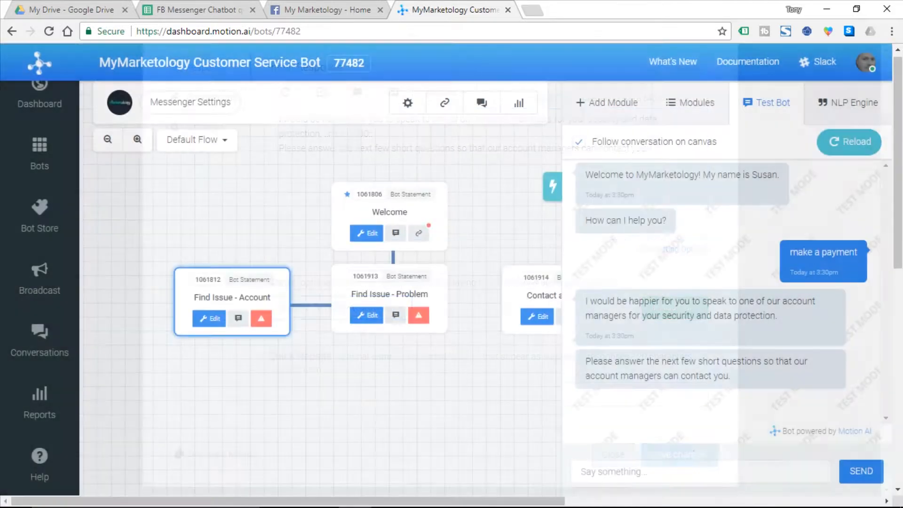
Reload the bot test chat and send "payment" to check the delayed second message.
click(849, 142)
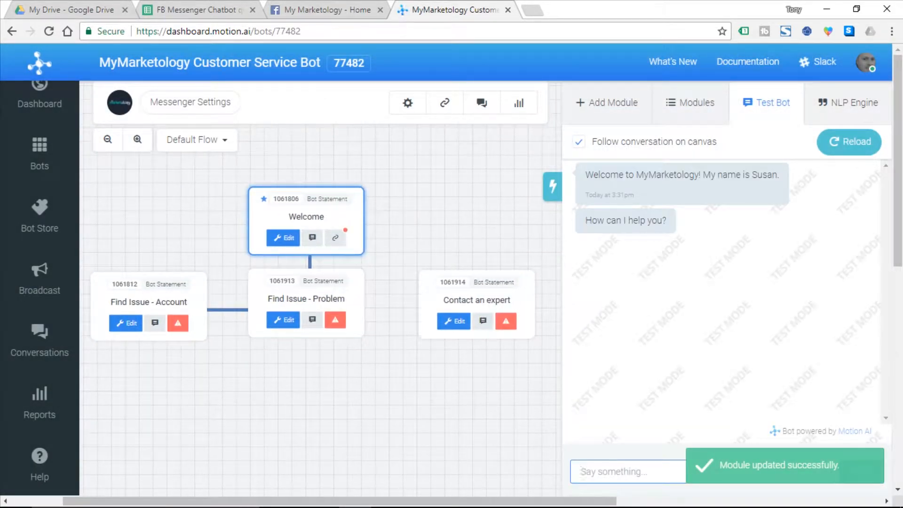
text(payment)
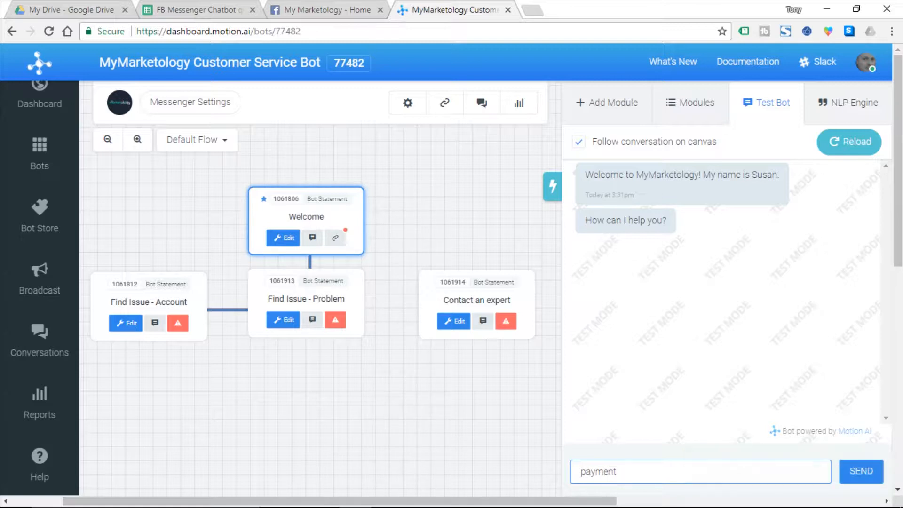
key(Return)
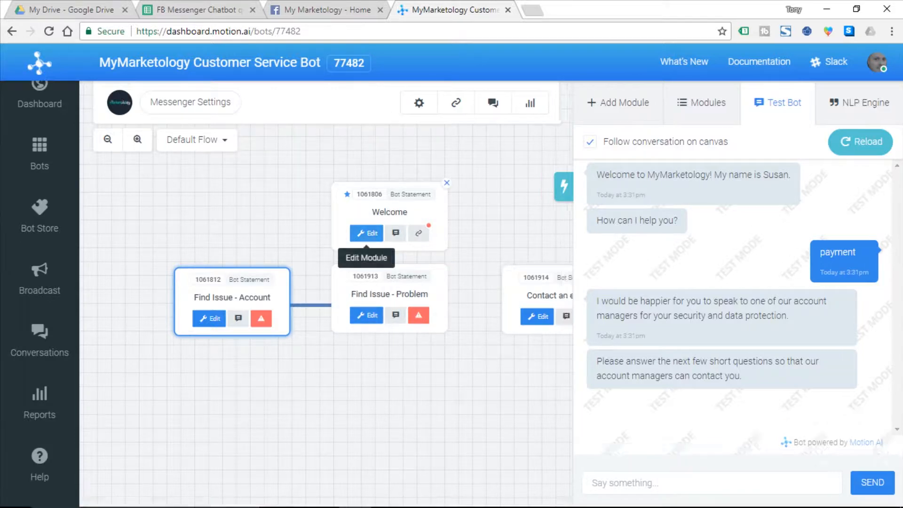
Add a second connection to the Welcome module that goes to Find Issue - Problem.
click(366, 233)
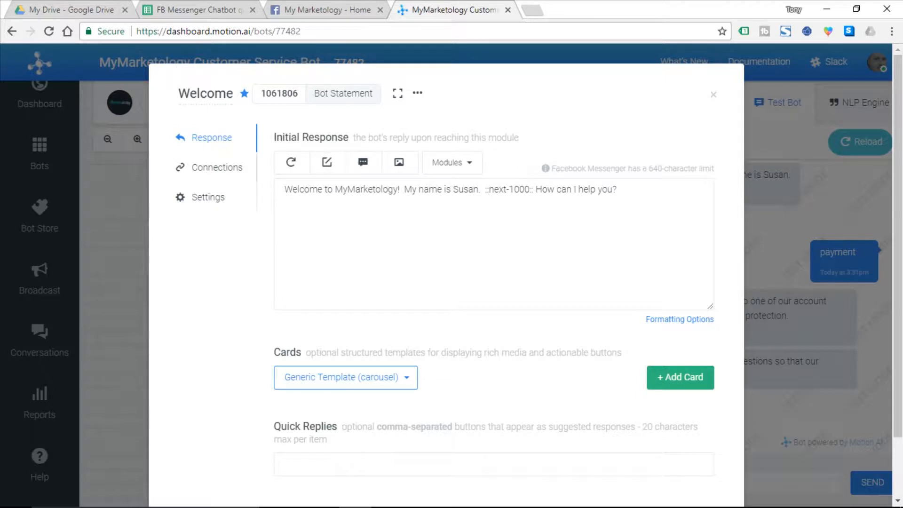
click(217, 168)
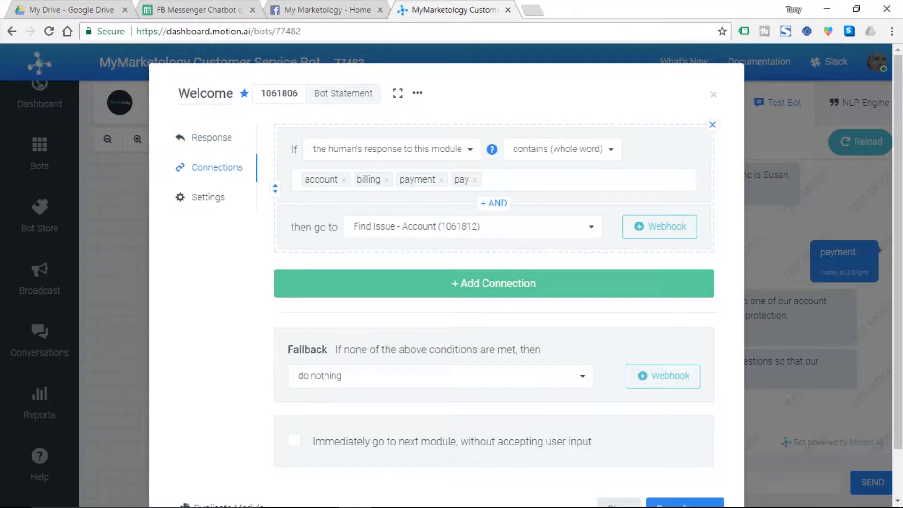
click(494, 283)
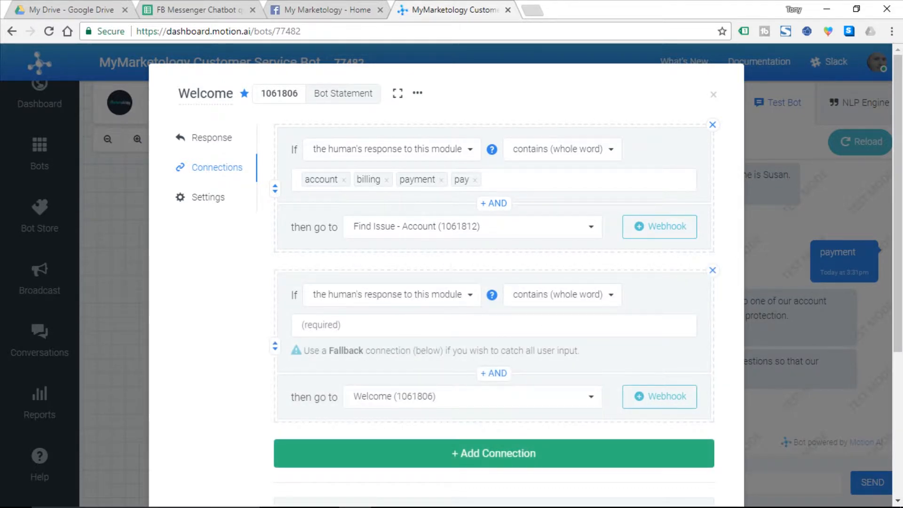
click(358, 325)
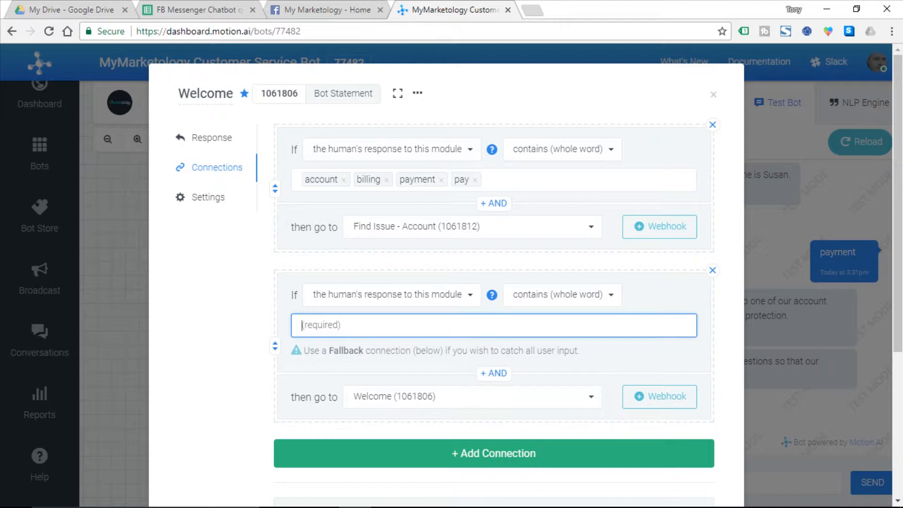
click(472, 396)
scroll(472, 402, down, 3)
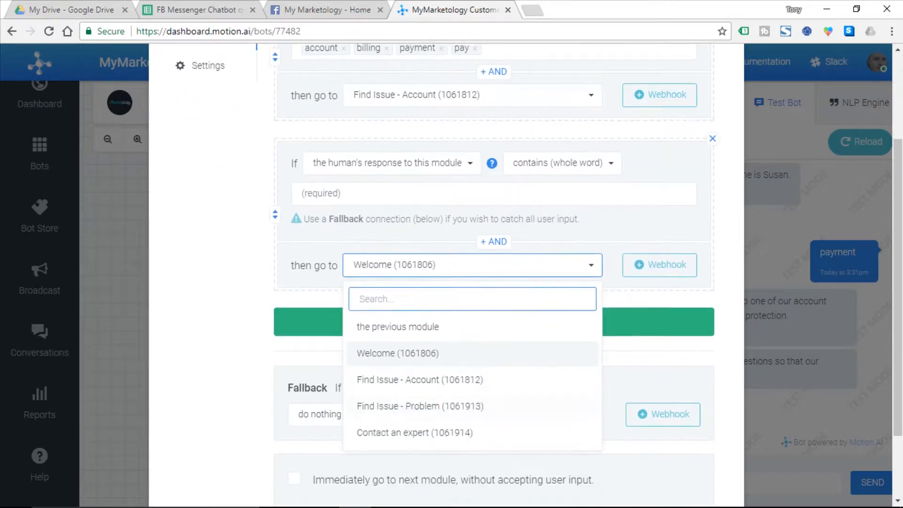
click(420, 405)
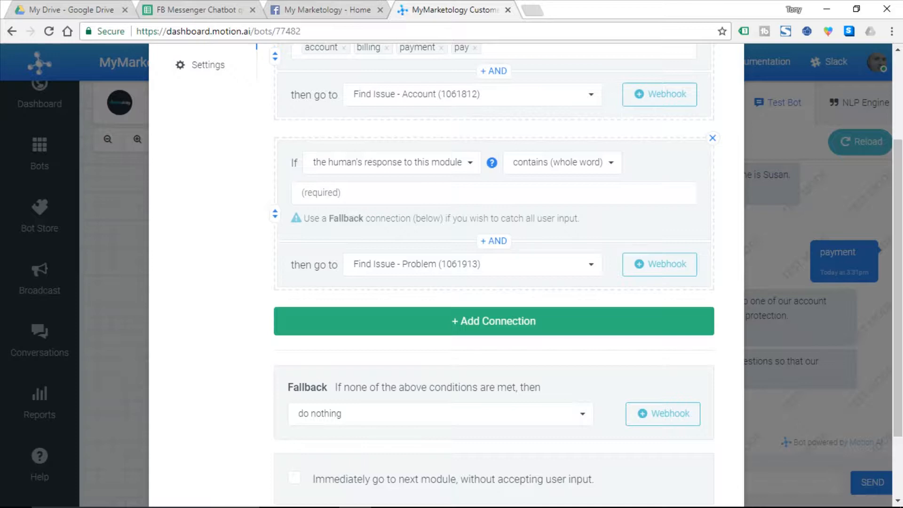
Copy the Problems keywords (problem, issue, can't find, can't view, profile) from the spreadsheet into the new Welcome connection's condition and save the module.
click(198, 10)
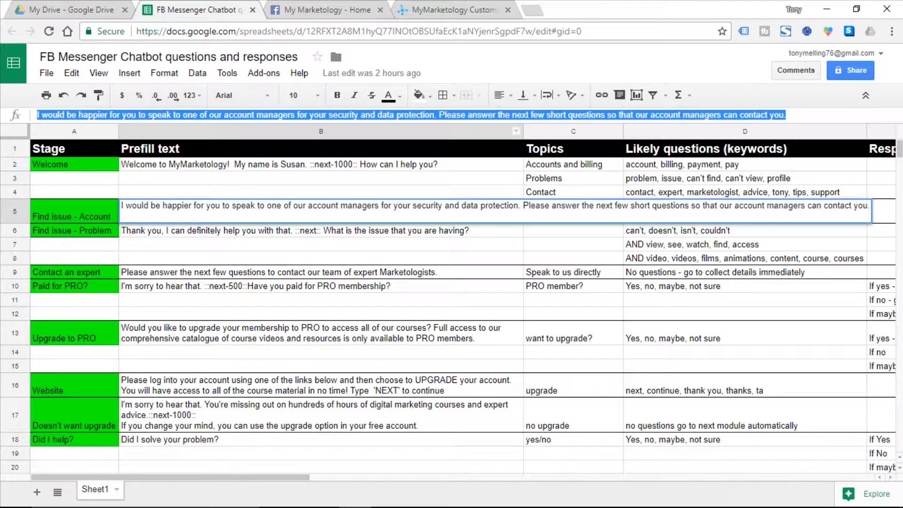
click(745, 178)
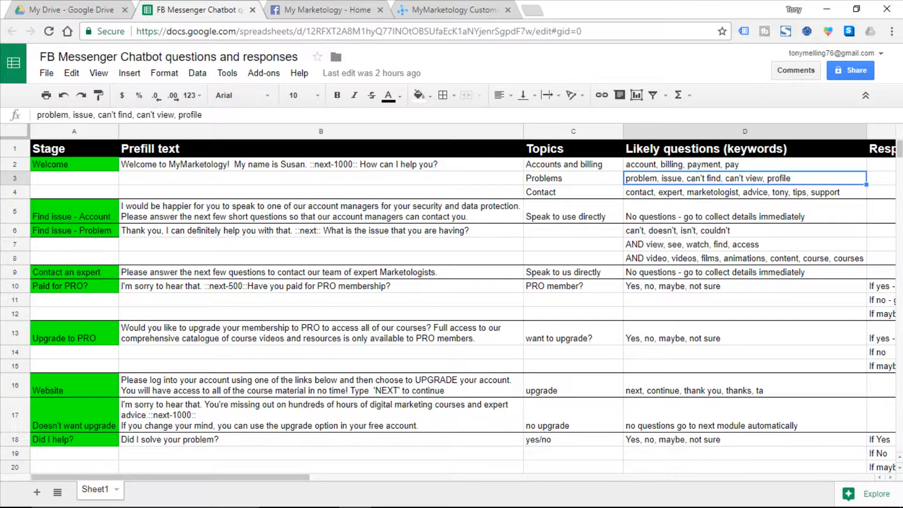
drag(203, 114, 37, 115)
key(ctrl+c)
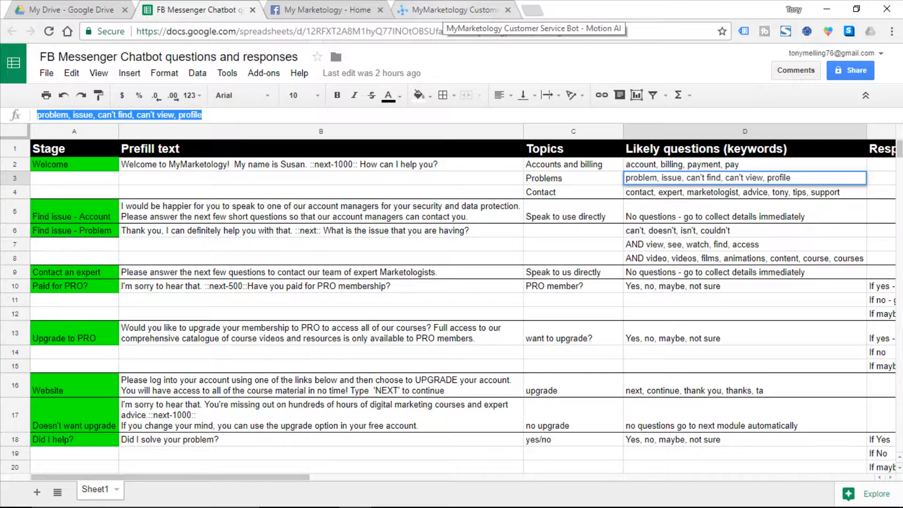
click(449, 10)
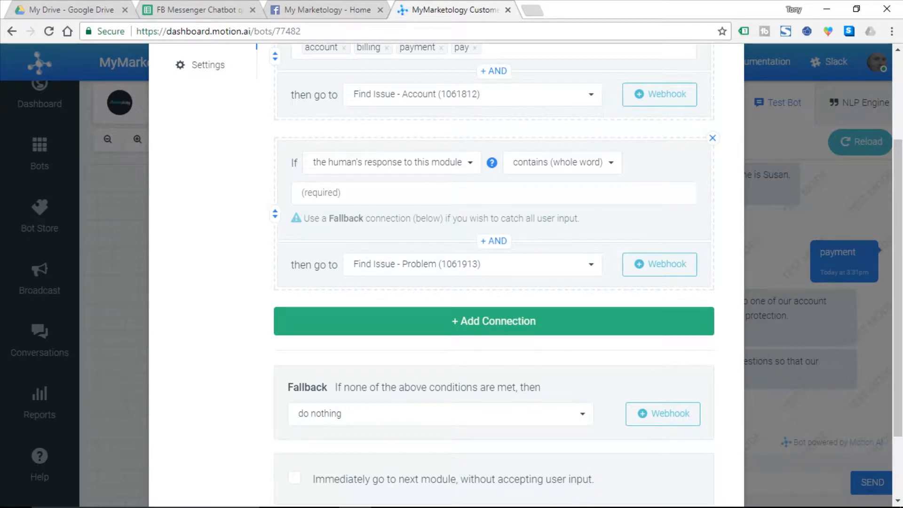
click(338, 193)
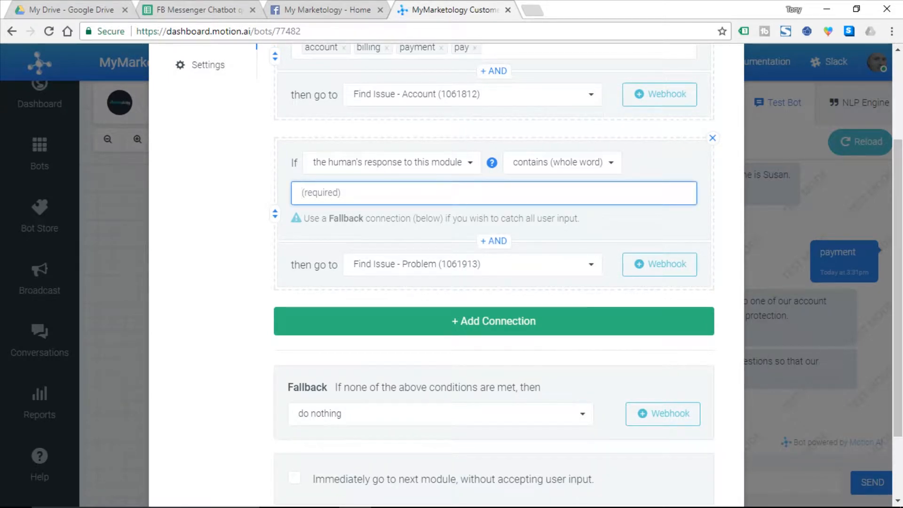
key(ctrl+v)
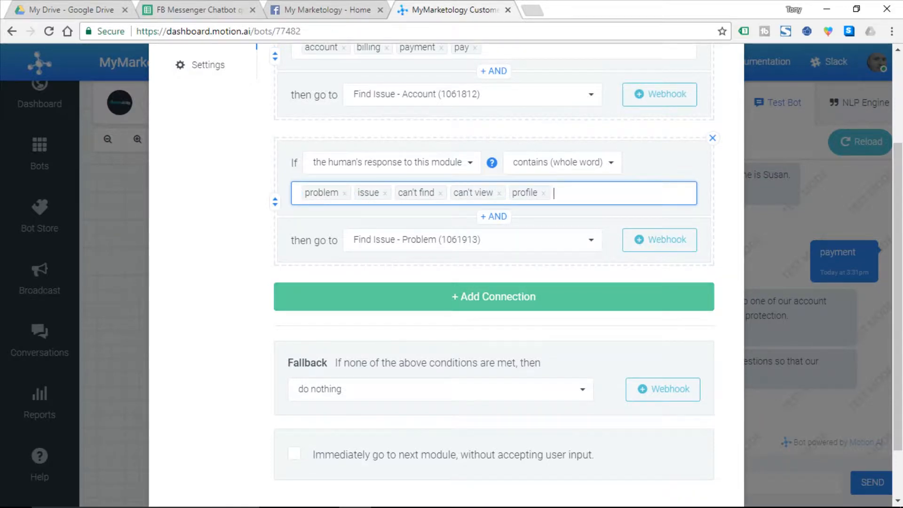
scroll(494, 296, down, 2)
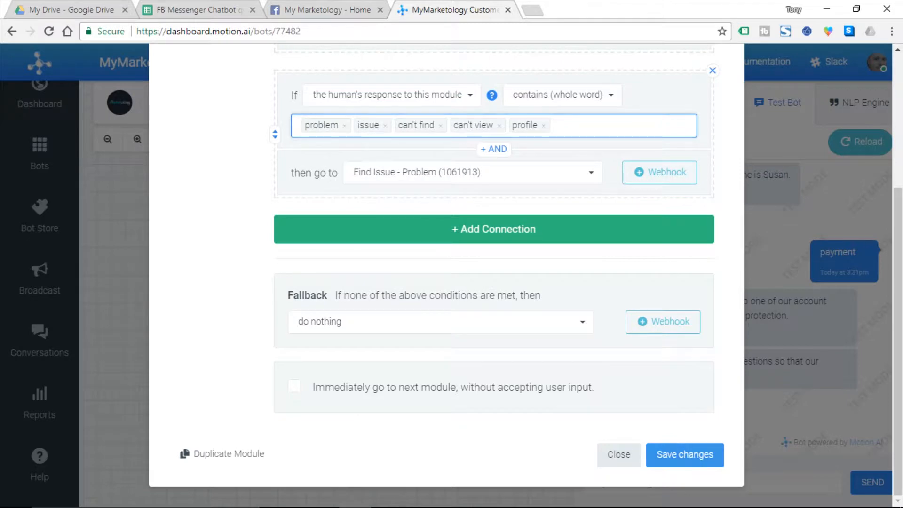
click(685, 453)
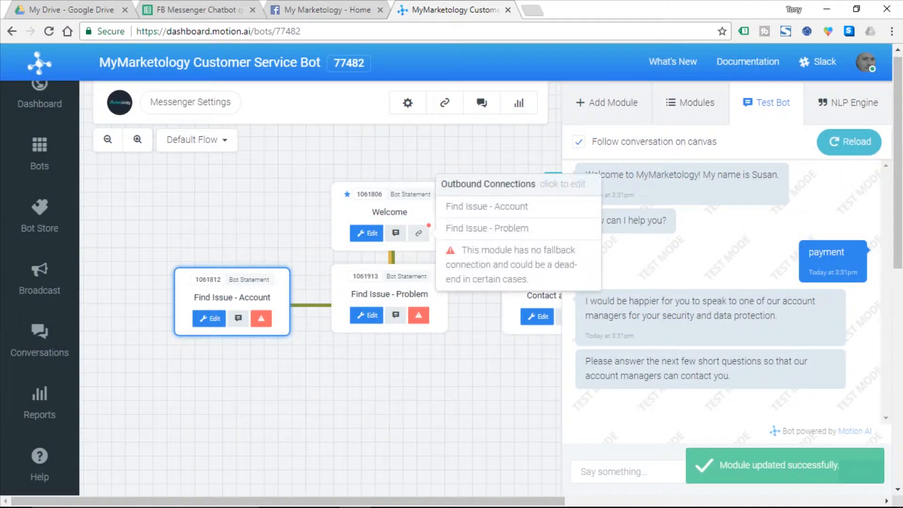
Reload the bot test chat and send "I'm having a problem" to check the new connection.
click(849, 142)
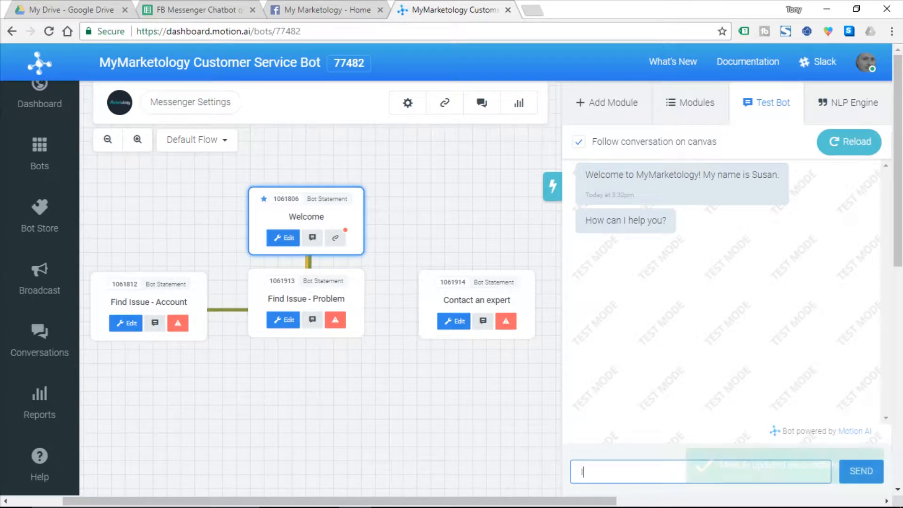
text(I'm havi)
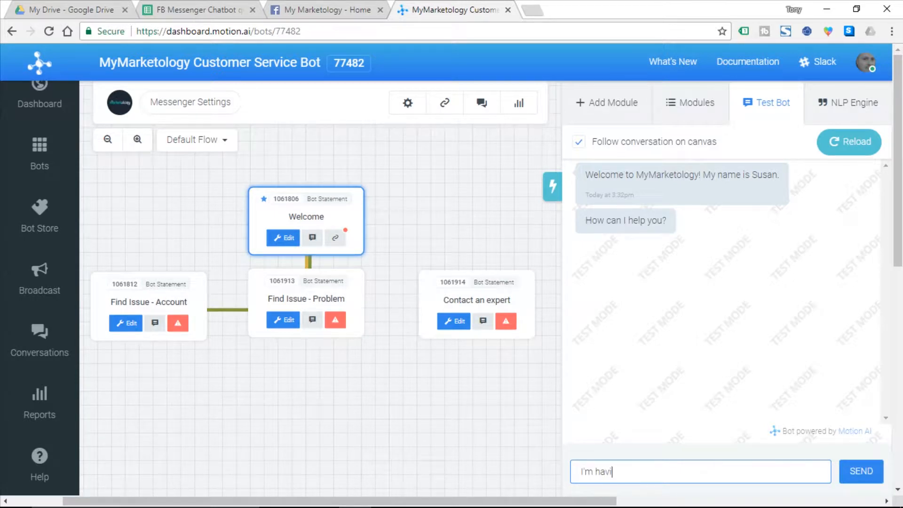
text(ng a problem)
key(Return)
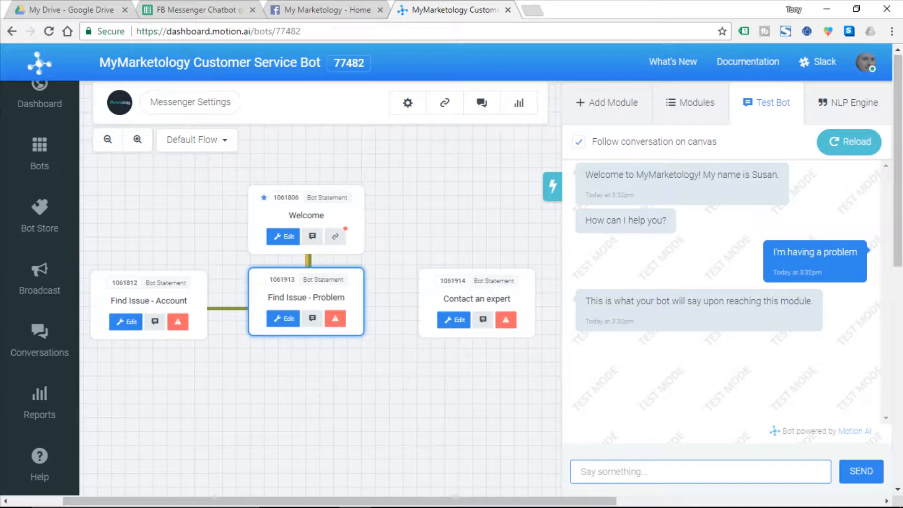
Replace the Find Issue - Problem module's initial response with the Find issue - Problem prefill text from the spreadsheet and save it.
click(283, 318)
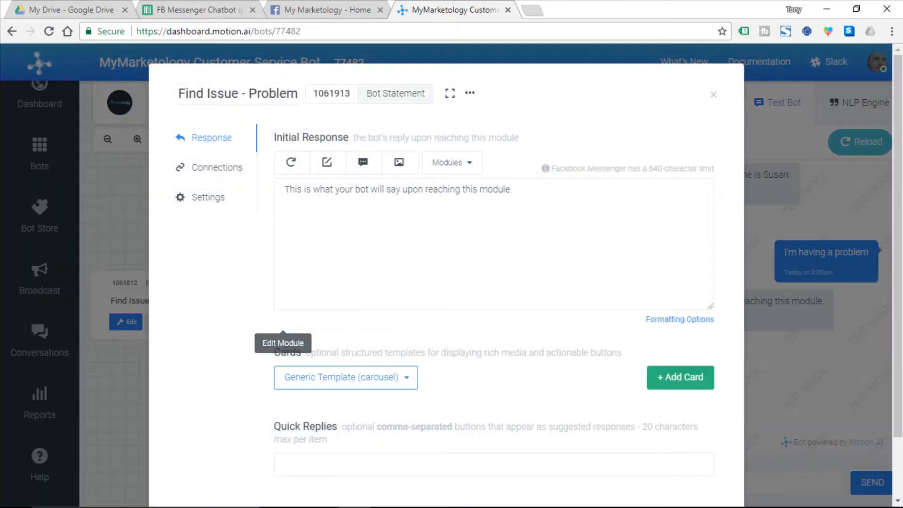
key(ctrl+a)
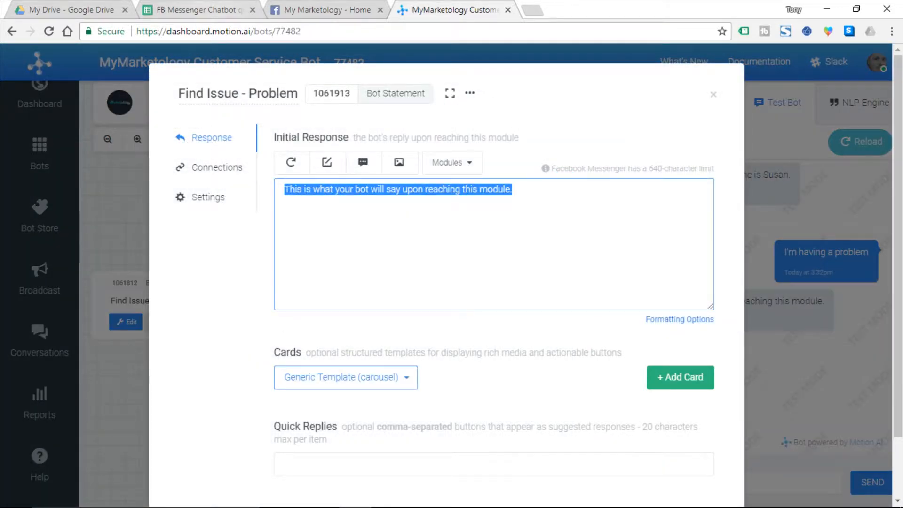
click(206, 10)
click(320, 230)
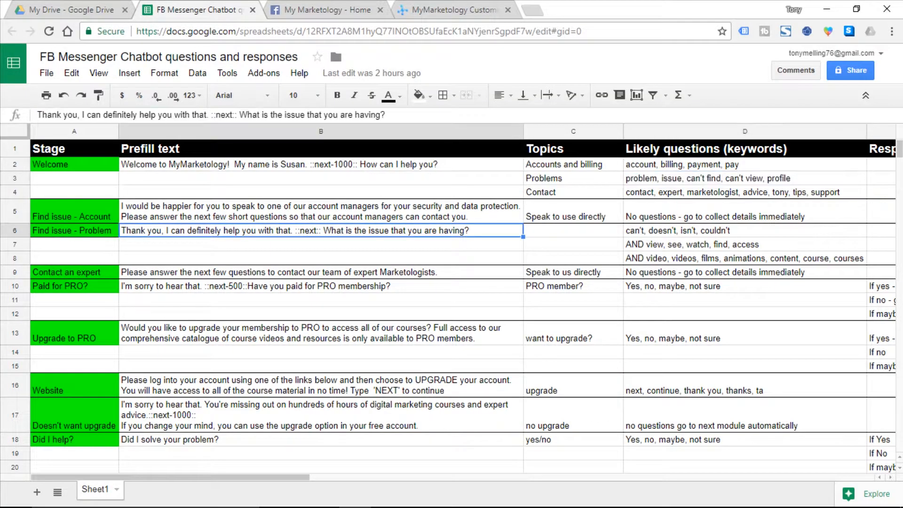
drag(386, 115, 36, 115)
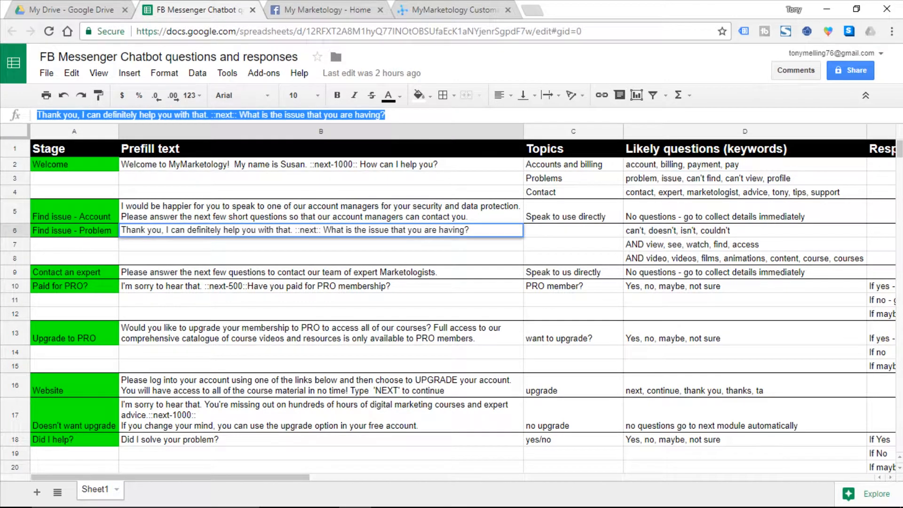
key(ctrl+c)
click(447, 10)
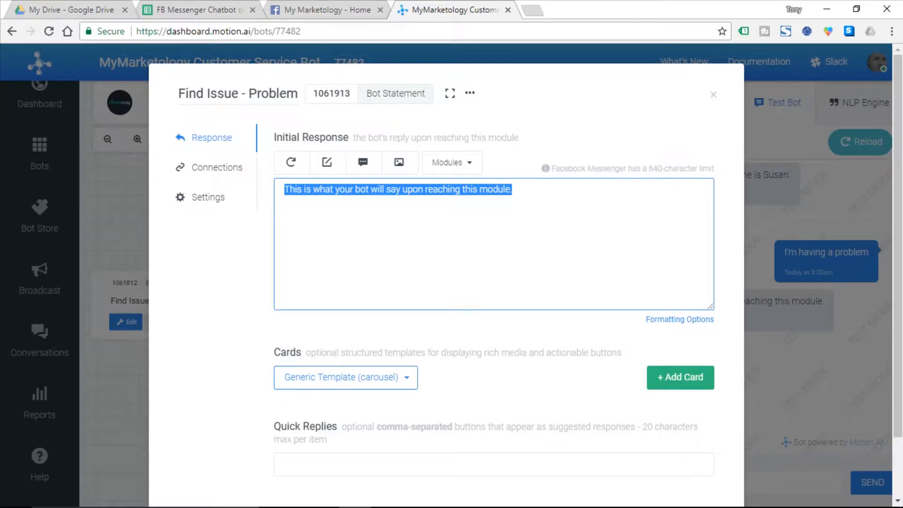
key(ctrl+v)
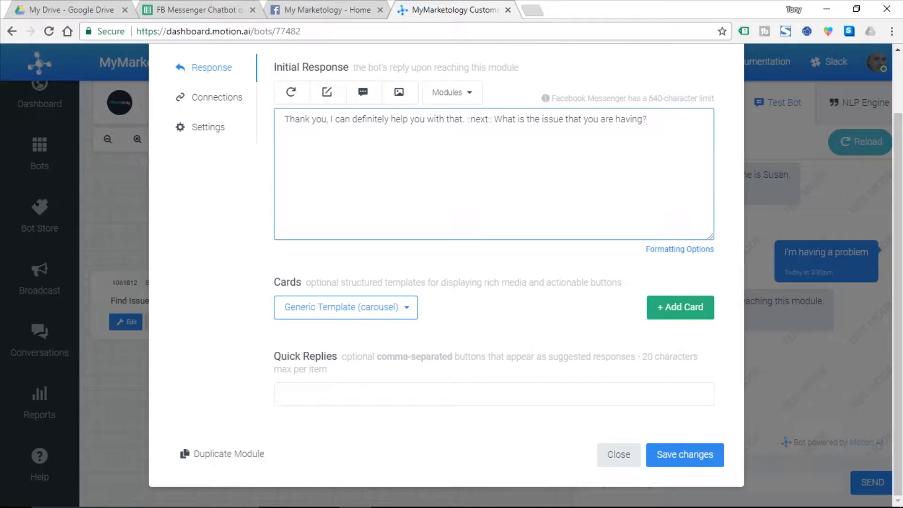
click(685, 454)
Reload the bot test chat and send "issue" to check the Find Issue - Problem response.
click(848, 141)
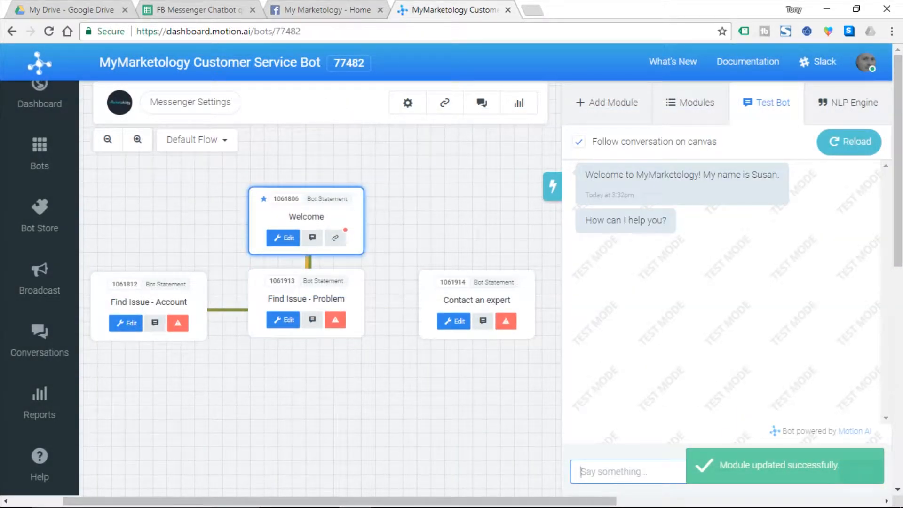
text(issue)
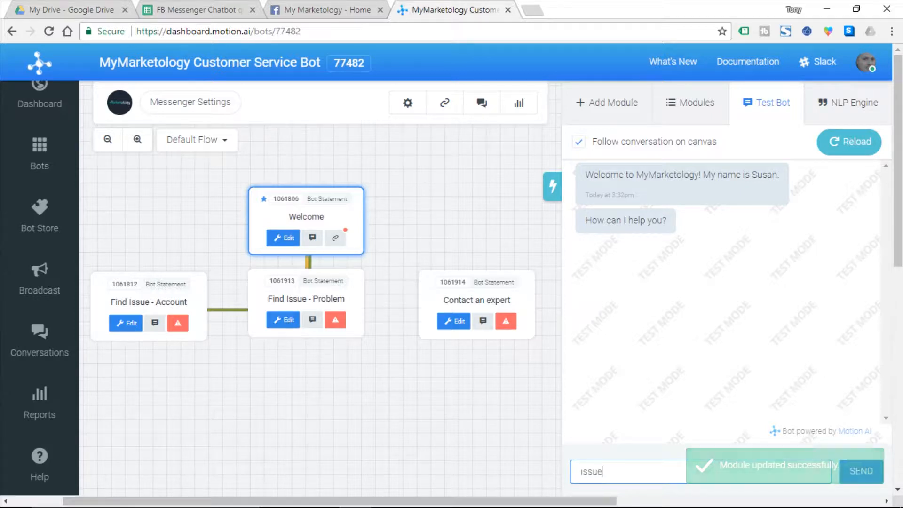
key(Return)
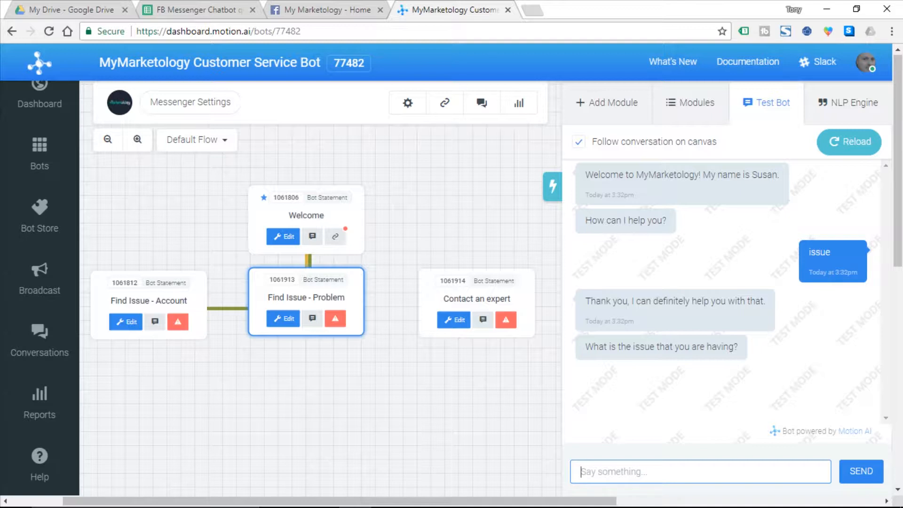
Add a third connection to the Welcome module that goes to the Contact an expert module.
click(334, 319)
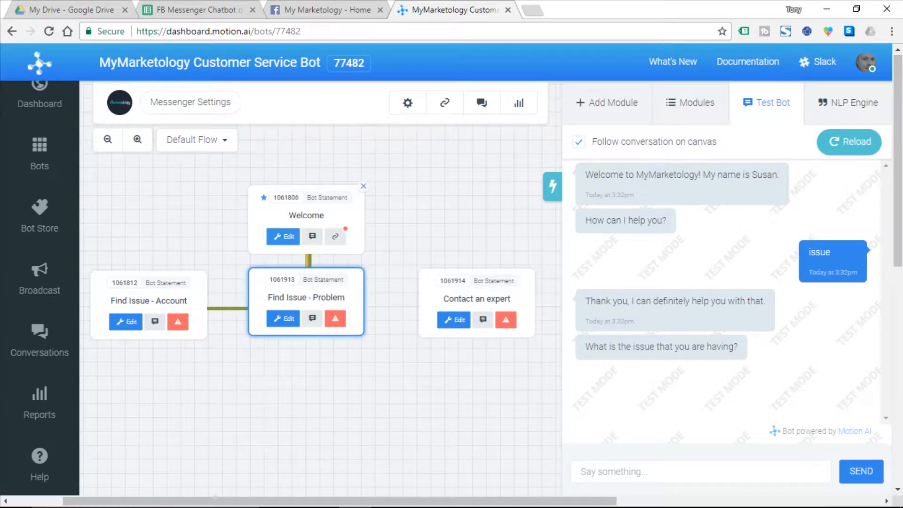
click(283, 236)
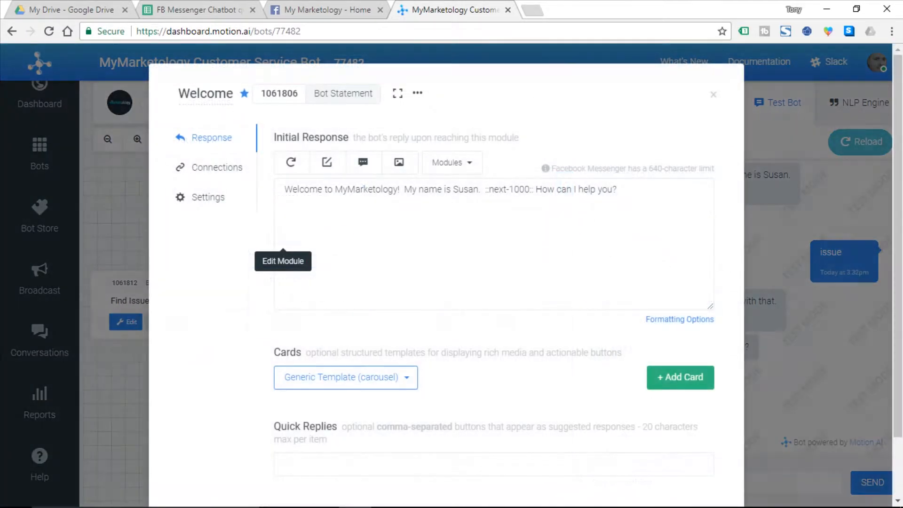
click(217, 167)
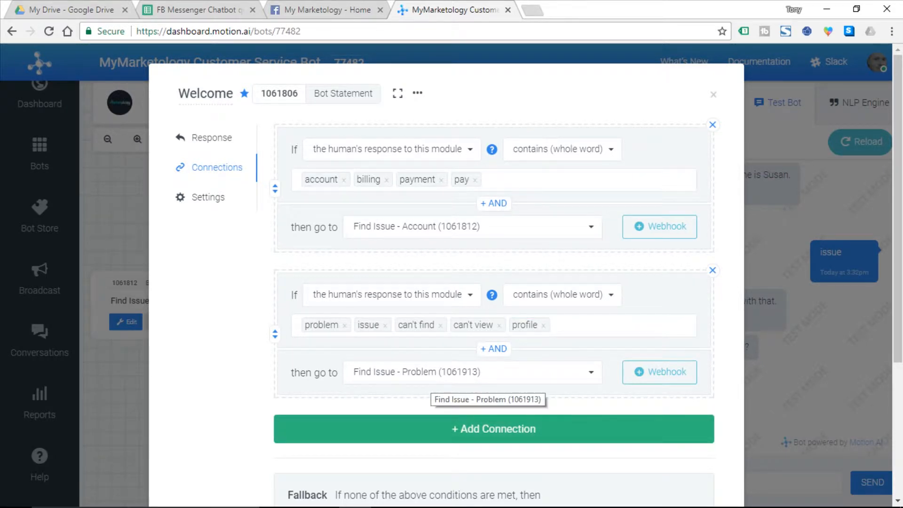
click(494, 429)
scroll(493, 423, down, 4)
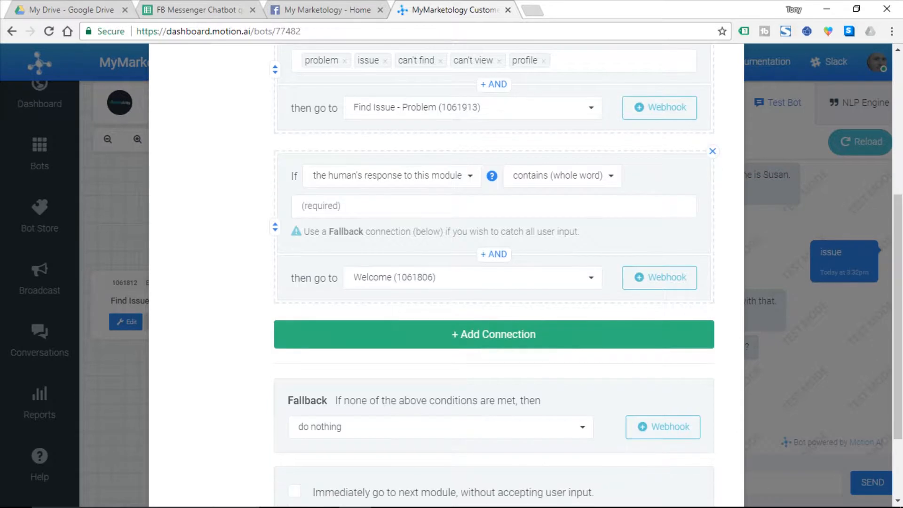
click(472, 277)
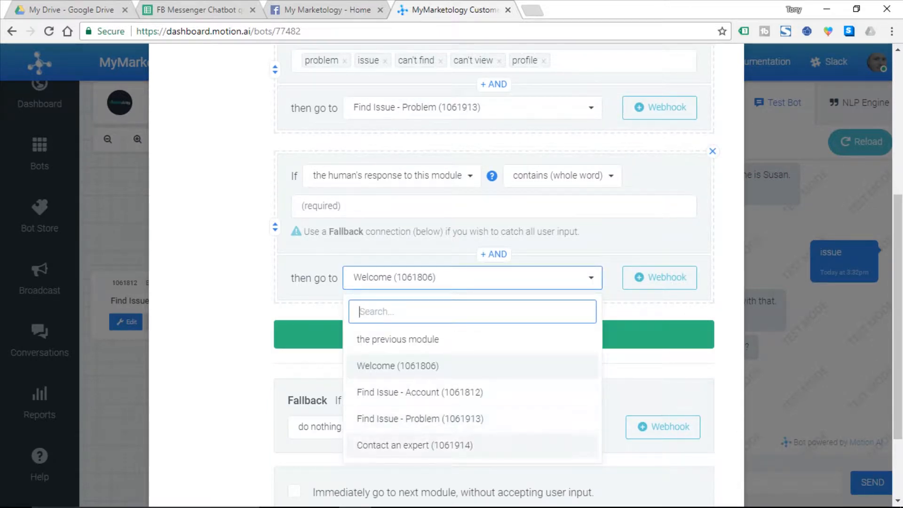
click(414, 442)
Copy the Contact topic's keywords from the spreadsheet into the new Welcome connection's condition and save the module.
click(423, 206)
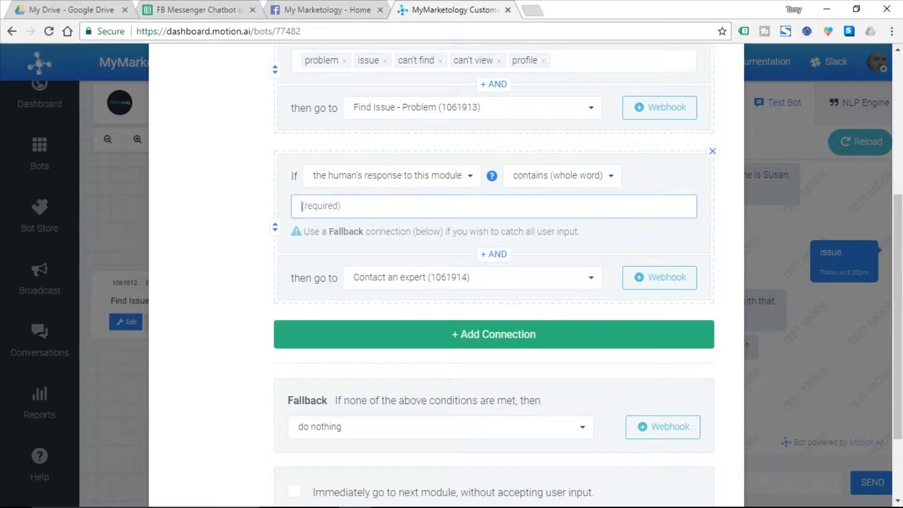
click(198, 10)
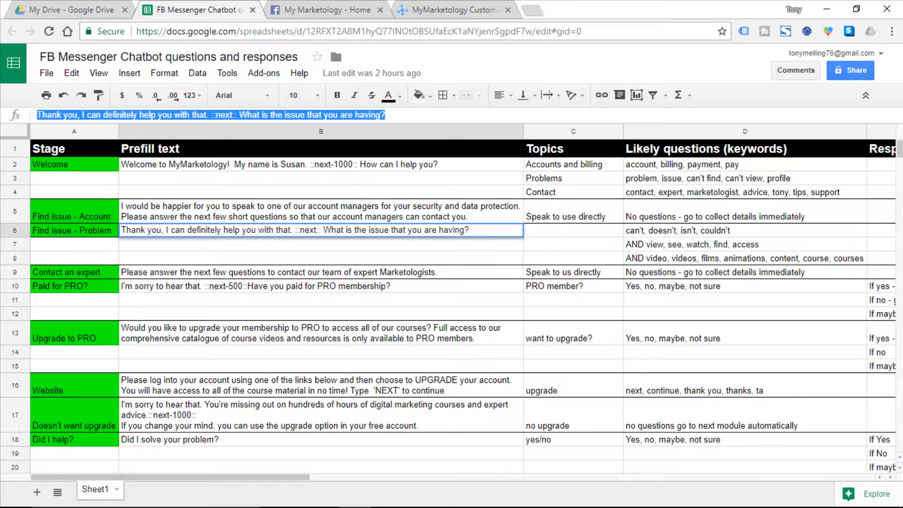
click(745, 192)
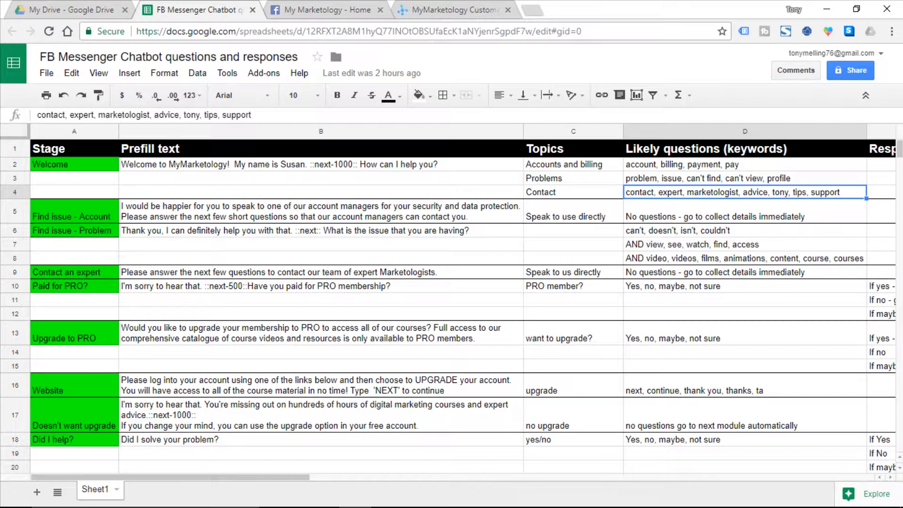
drag(252, 115, 37, 114)
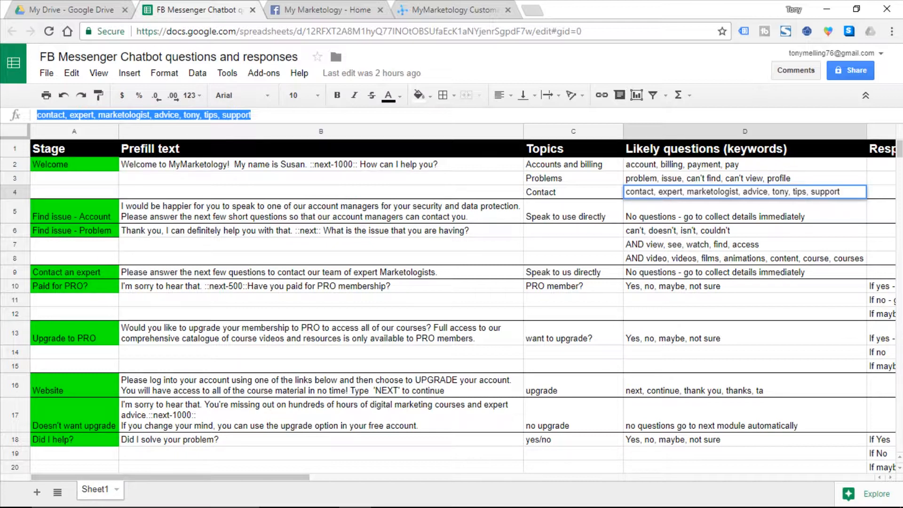
click(451, 10)
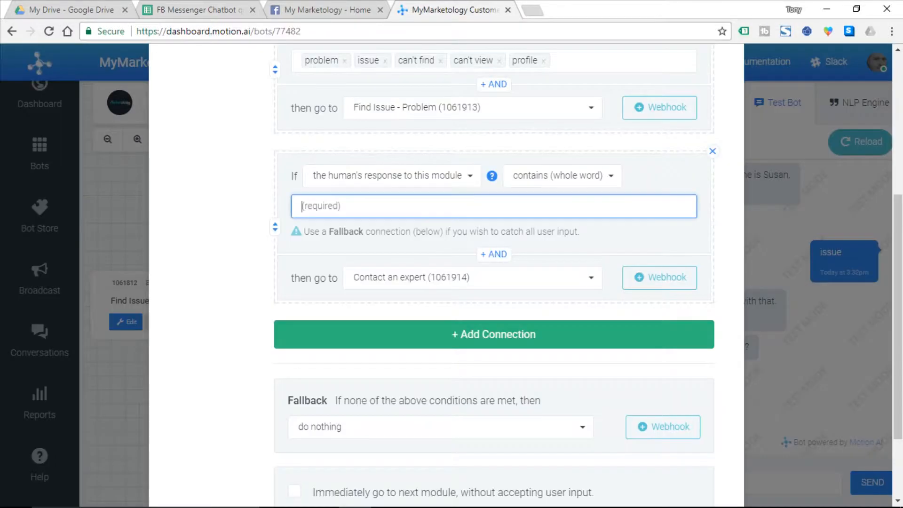
key(ctrl+v)
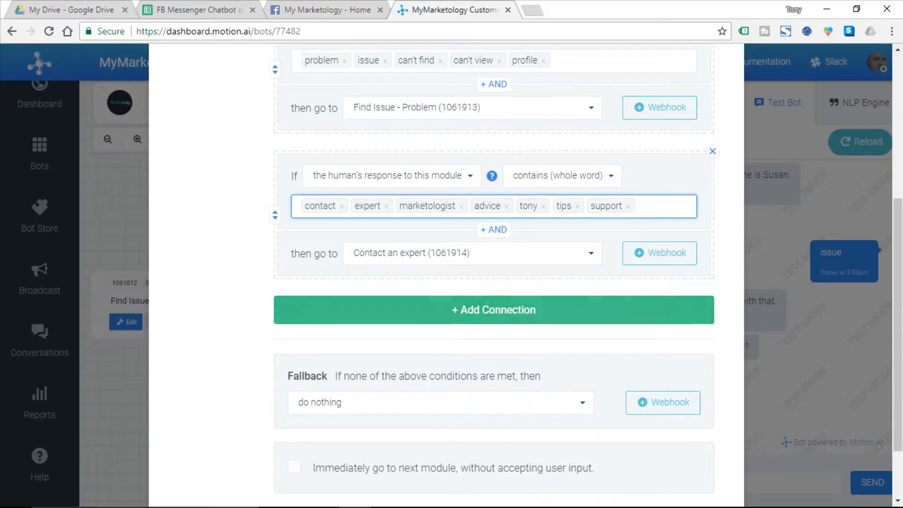
scroll(494, 282, down, 2)
click(685, 455)
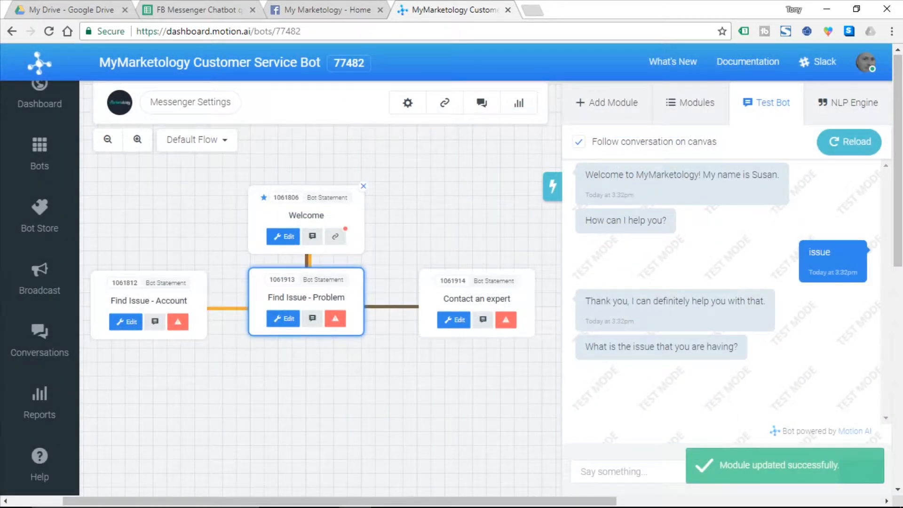
Reload the bot test chat and send "contact" to check the connection to Contact an expert.
click(849, 141)
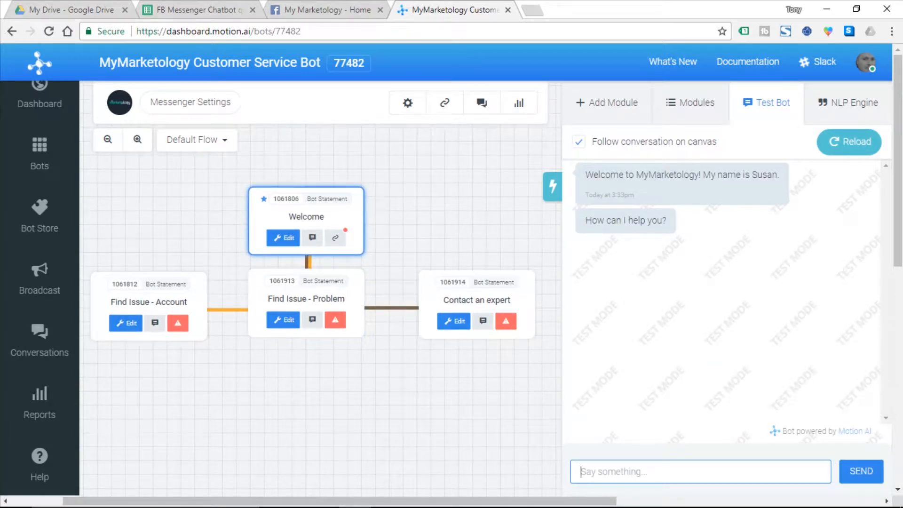
text(contact)
key(Return)
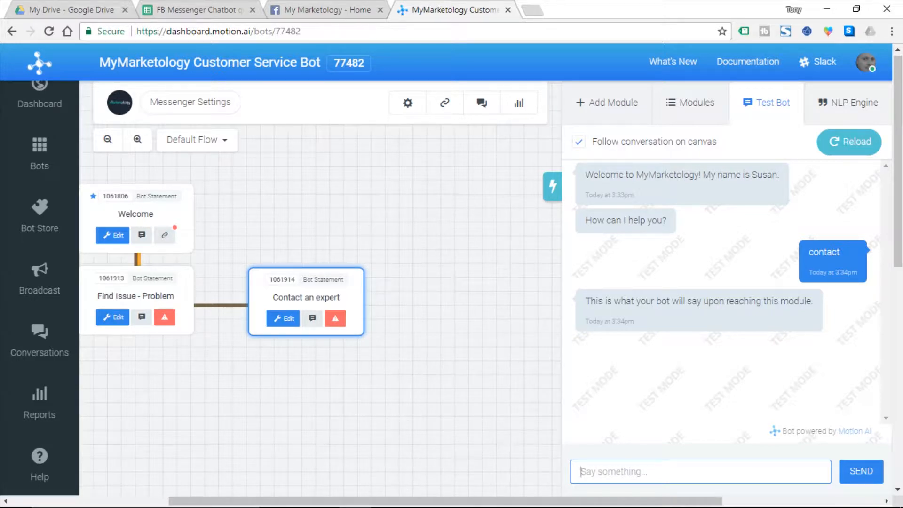
Replace the Contact an expert module's initial response with its prefill text from the spreadsheet, save it and reload the test chat.
click(284, 319)
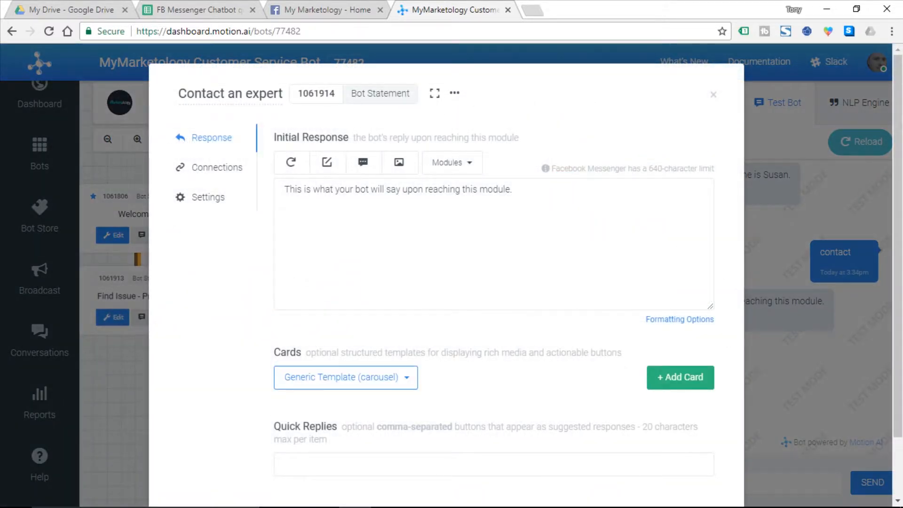
triple_click(427, 190)
click(195, 9)
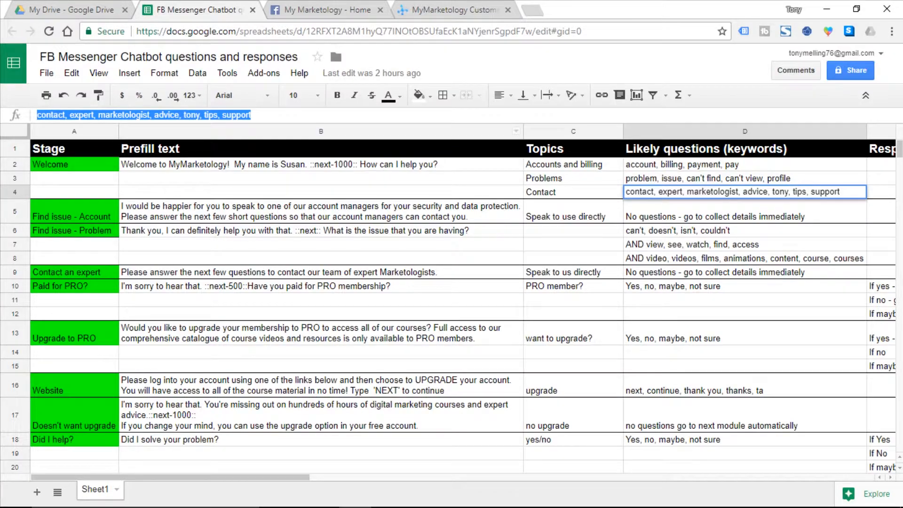
click(329, 272)
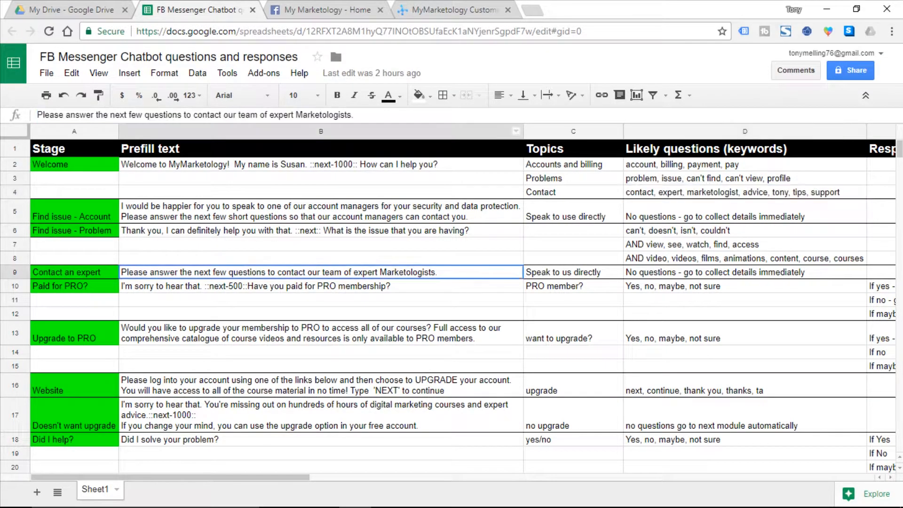
drag(355, 115, 37, 115)
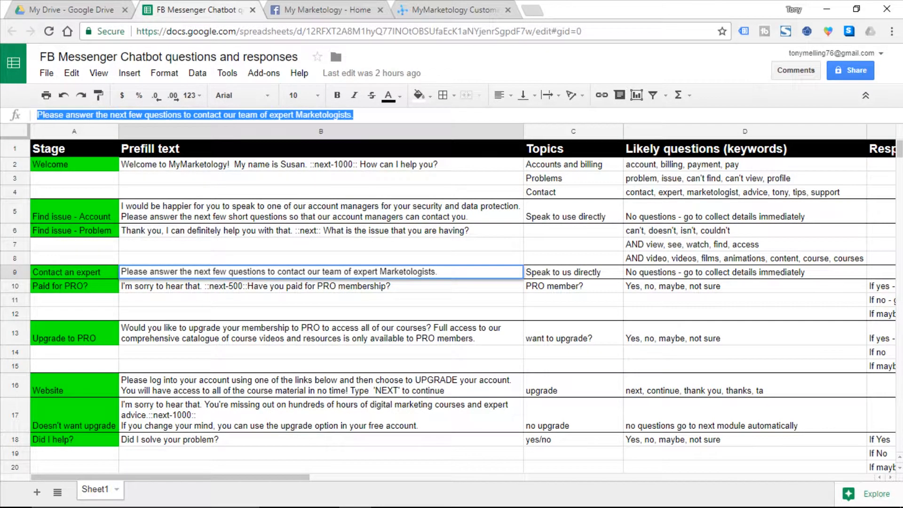
key(ctrl+c)
click(451, 10)
key(ctrl+v)
scroll(682, 376, down, 3)
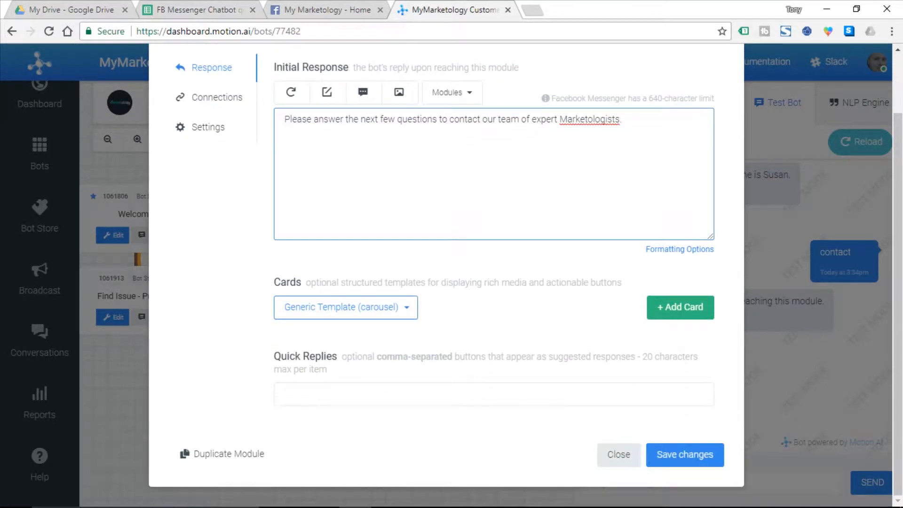
click(694, 454)
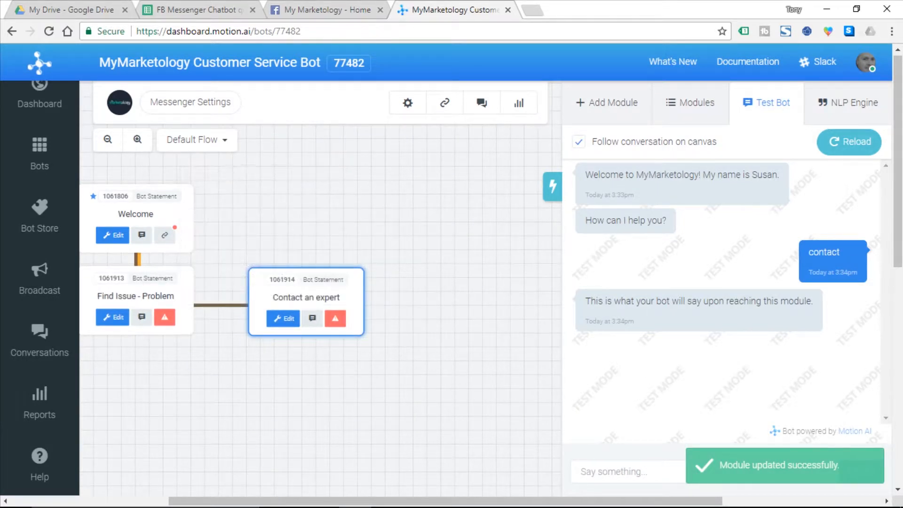
click(849, 142)
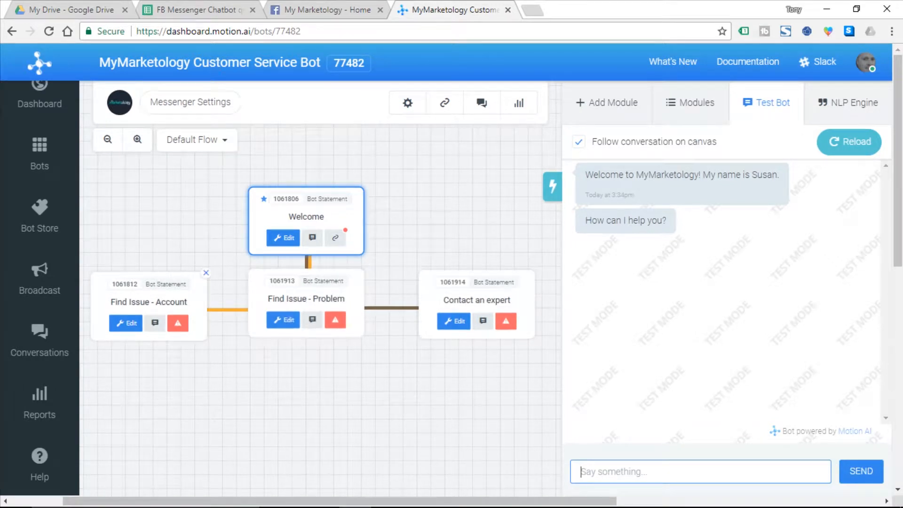
Add the quick replies "Accounts & Billing", "I'm having a problem" and "Contact an Expert" to the Welcome module and save it.
click(335, 320)
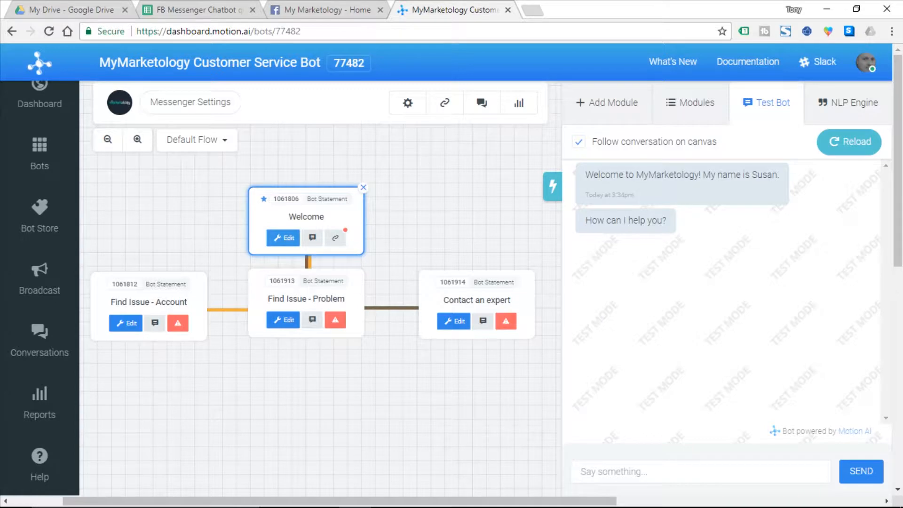
click(283, 237)
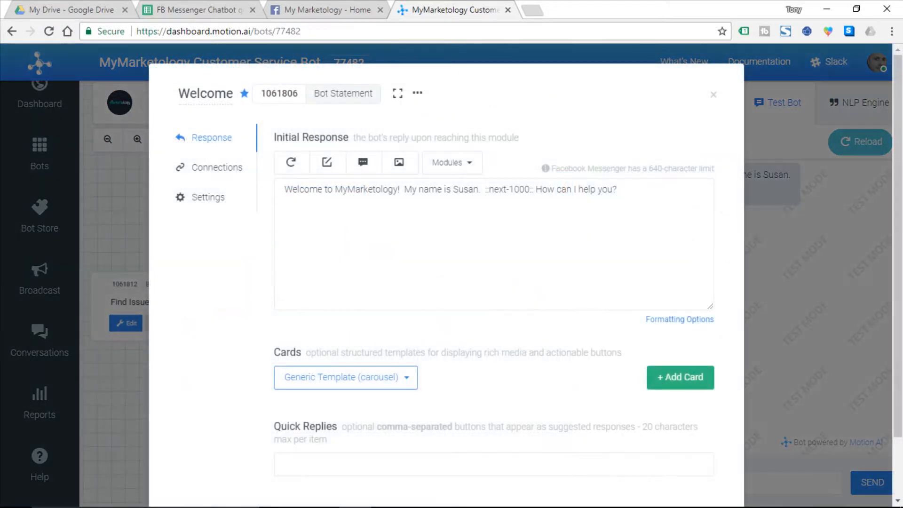
scroll(446, 273, down, 2)
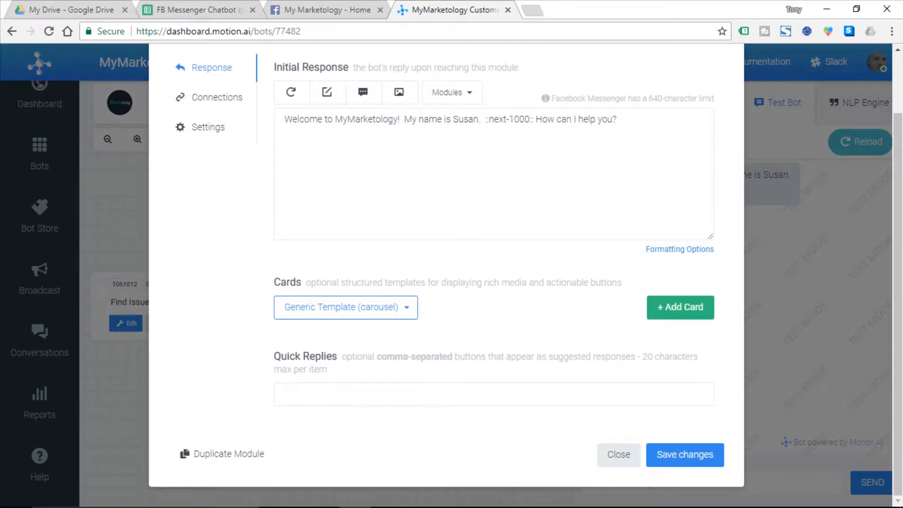
click(451, 394)
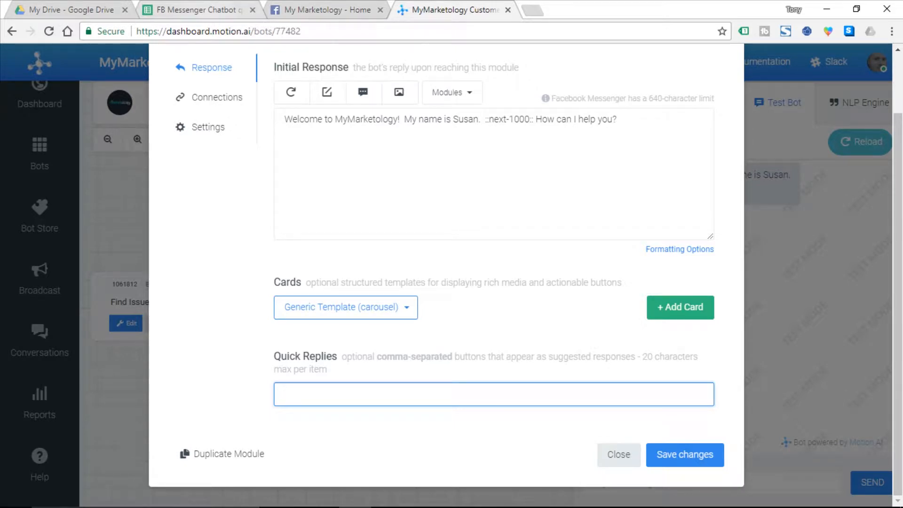
text(Accounts & Billing)
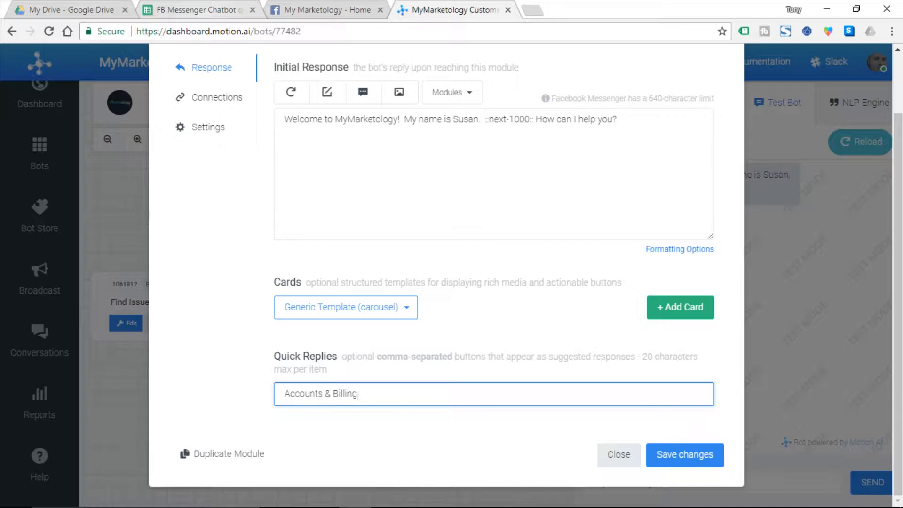
text(,)
text(I)
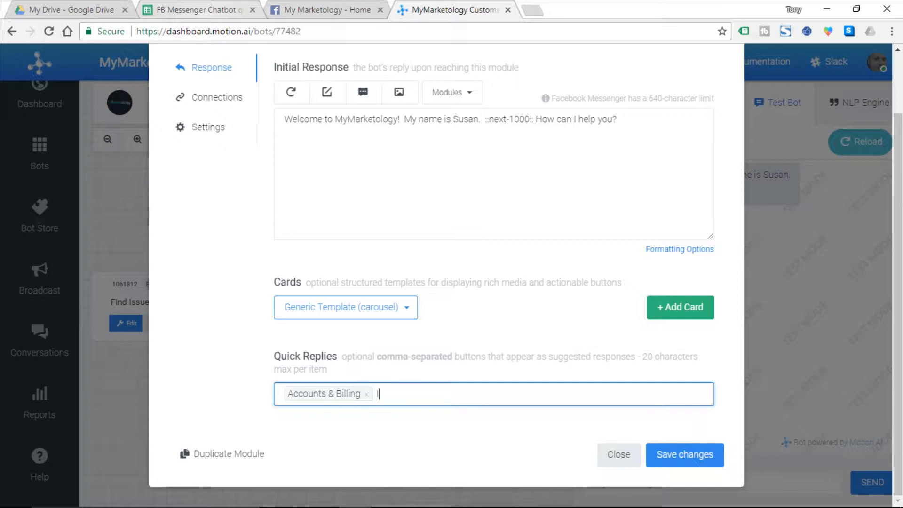
text('m )
text(having a pr)
text(oblem)
text(,)
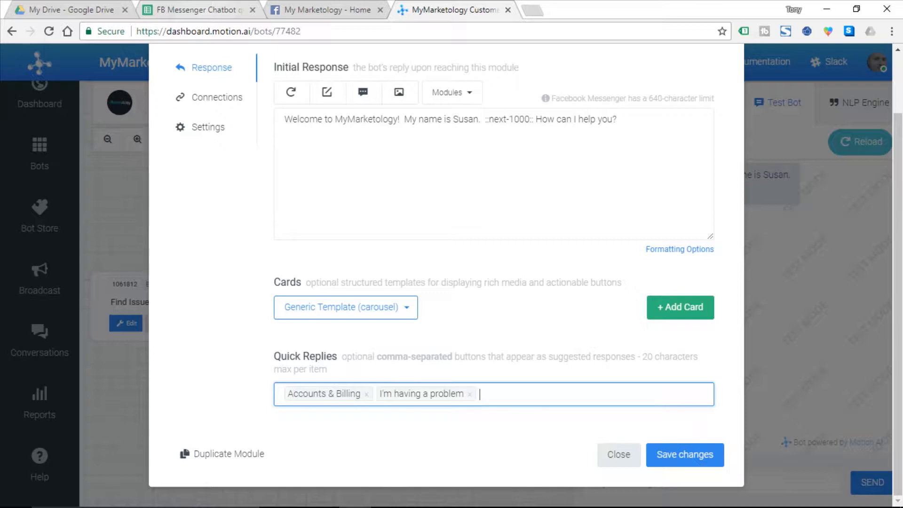
text(Contact)
text( an Expert)
text(,)
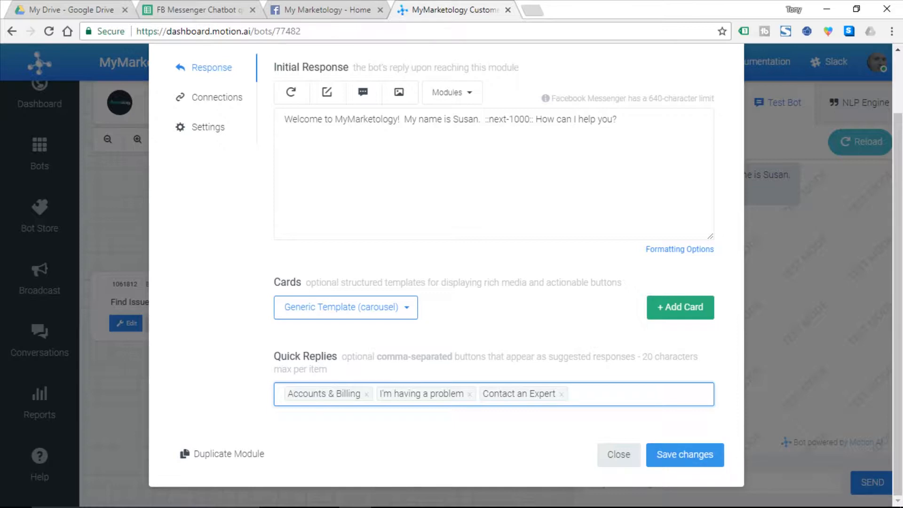
click(684, 455)
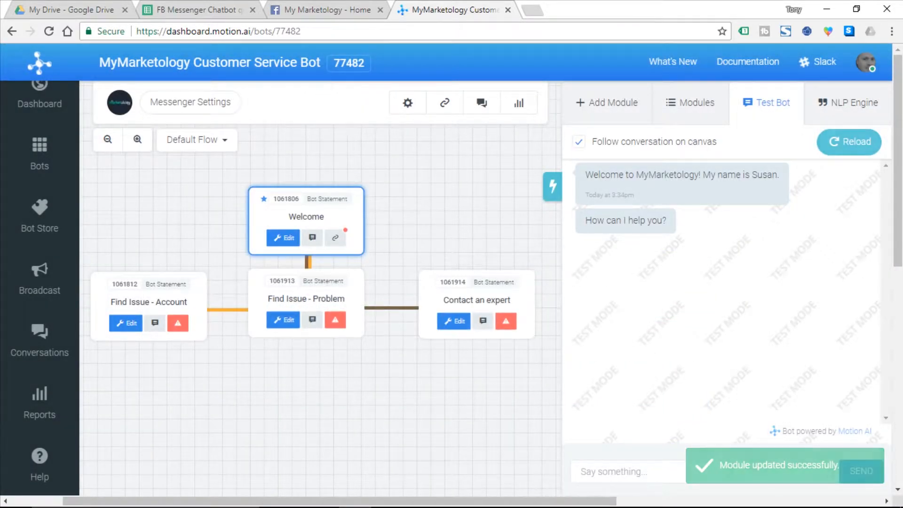
Test the Accounts & Billing and I'm having a problem quick replies in the bot test chat, reloading it before and after each.
click(849, 142)
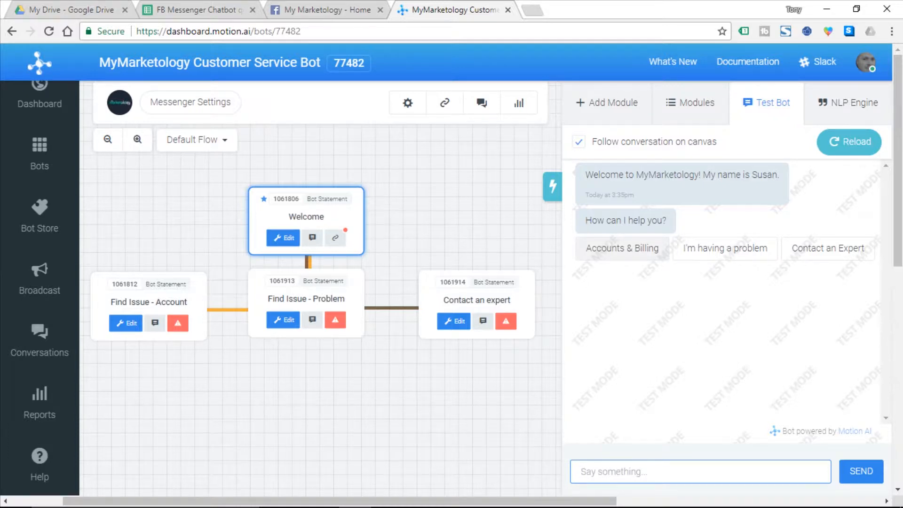
click(622, 248)
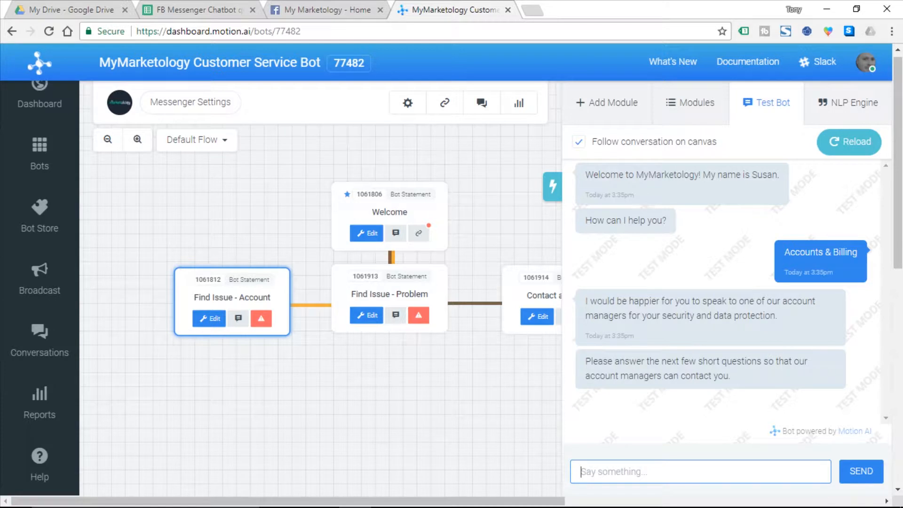
click(849, 141)
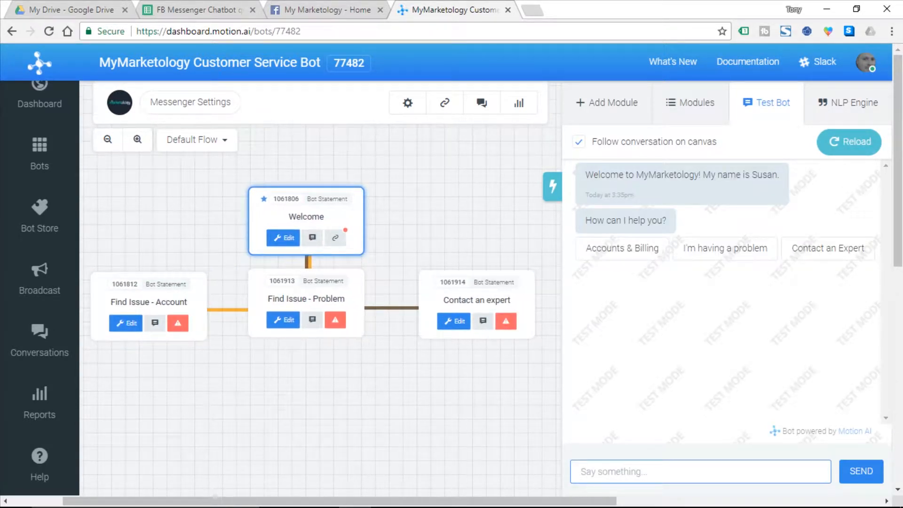
click(725, 248)
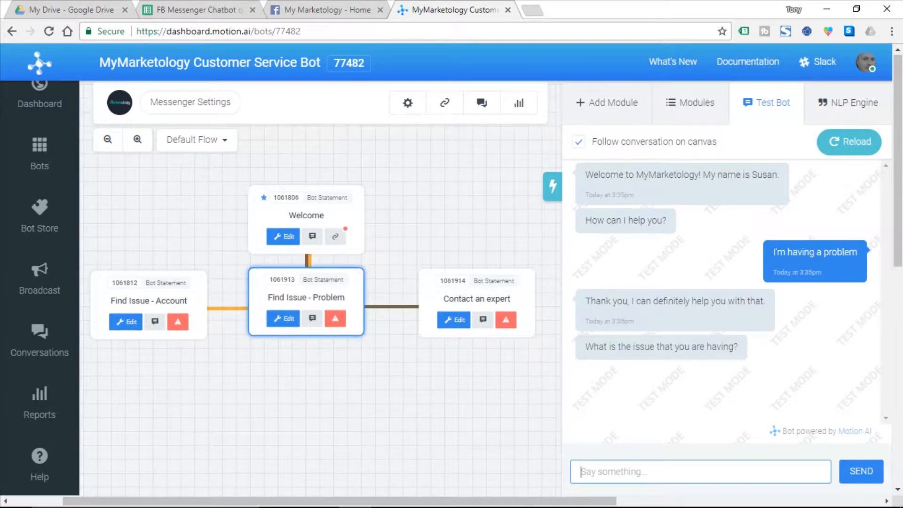
click(848, 142)
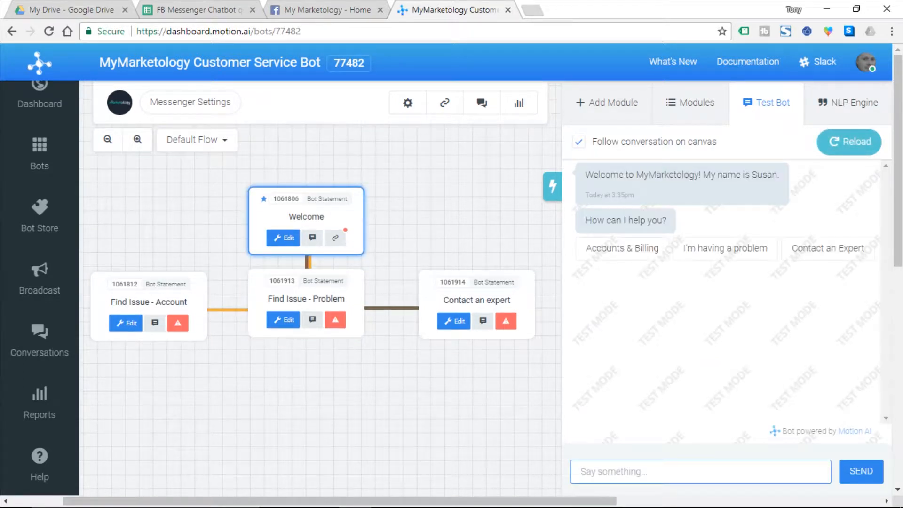
Test the Contact an Expert quick reply in the bot test chat, then examine the hand-drawn chatbot flow in Photos.
click(826, 248)
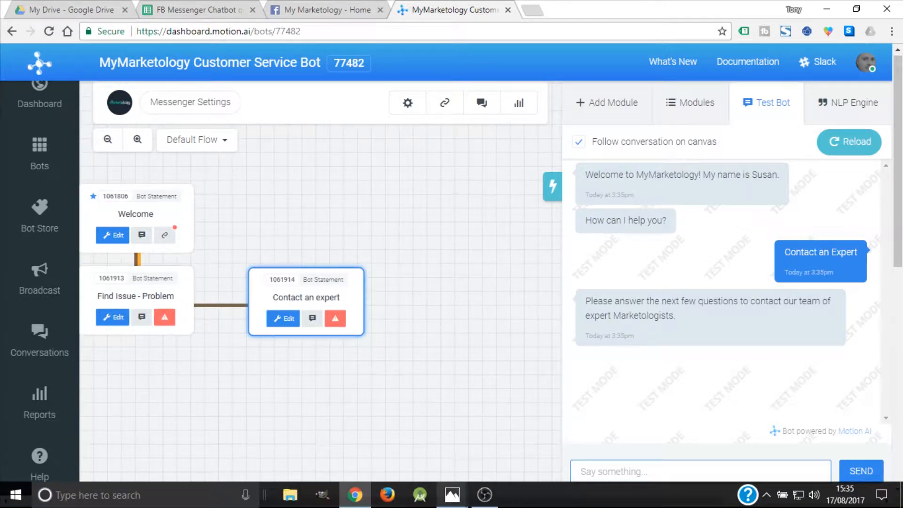
mouse_move(452, 494)
click(381, 439)
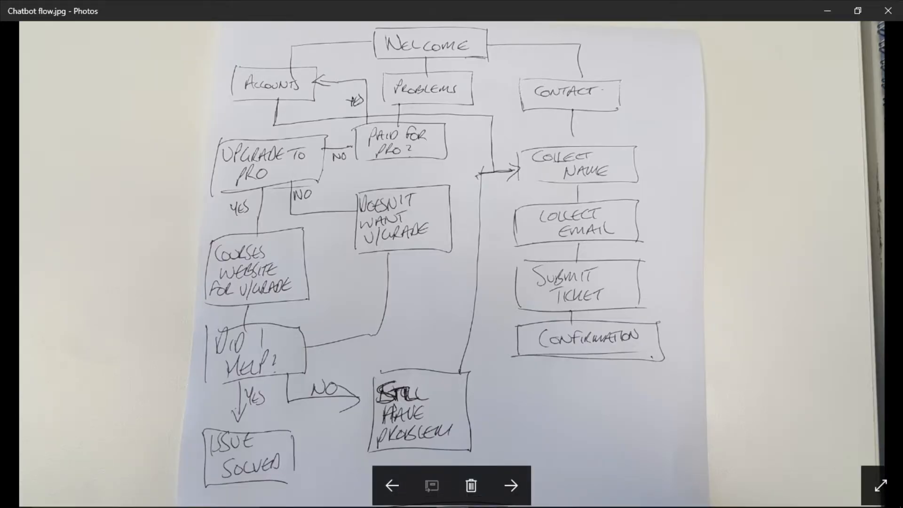
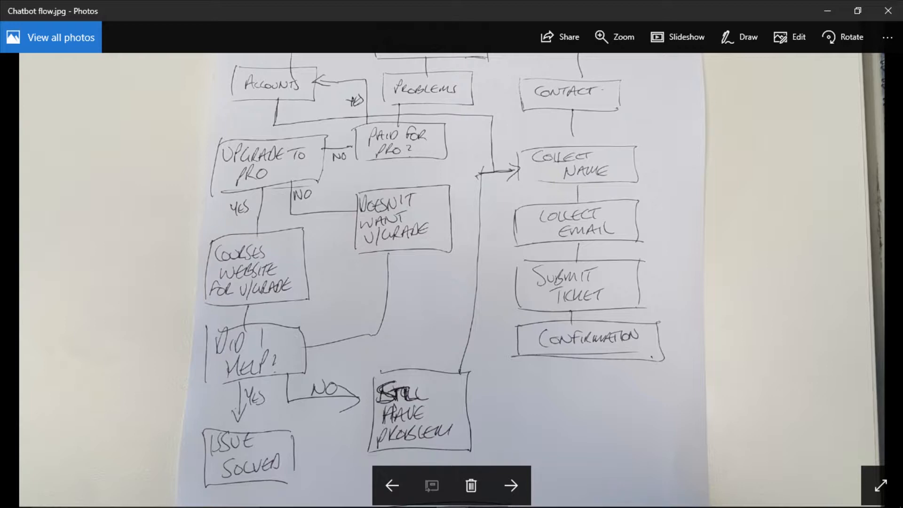
mouse_move(508, 507)
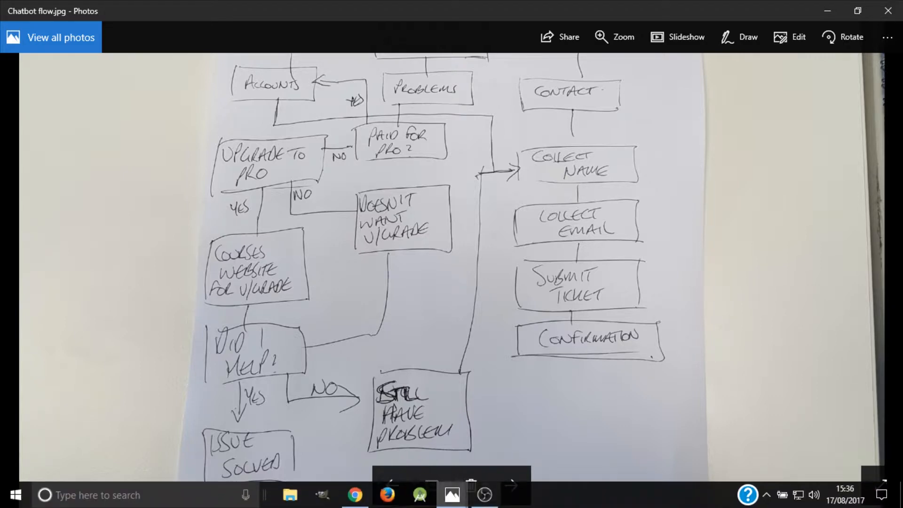
mouse_move(452, 494)
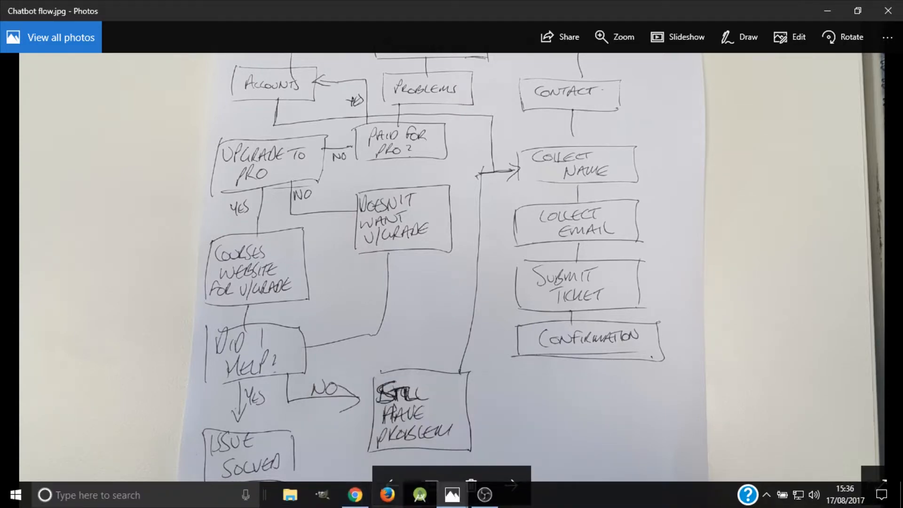
Return to Motion AI in Chrome and add a Bot Statement module named "Collect Name" below Contact an expert.
click(354, 494)
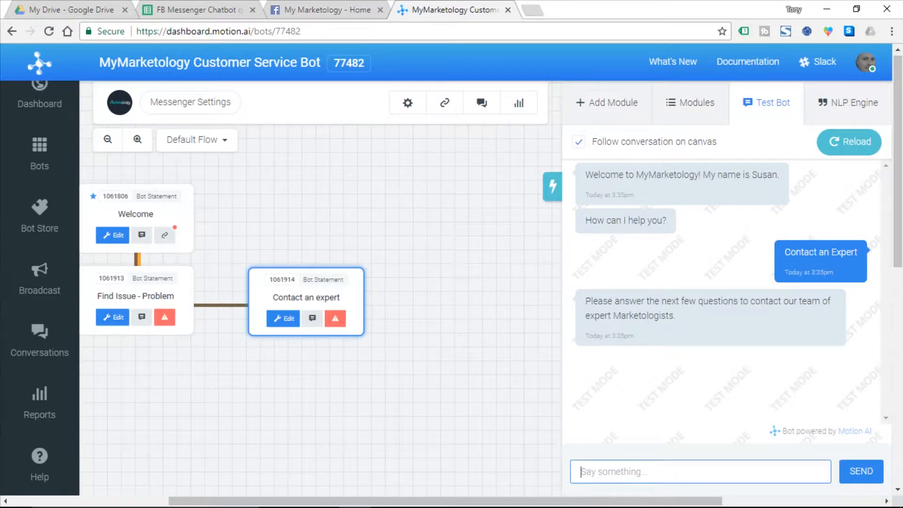
drag(245, 386, 499, 388)
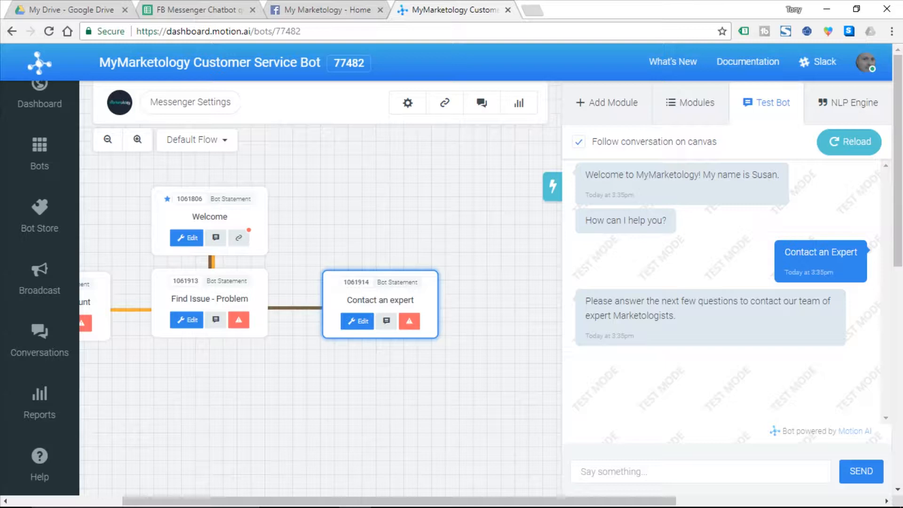
click(607, 102)
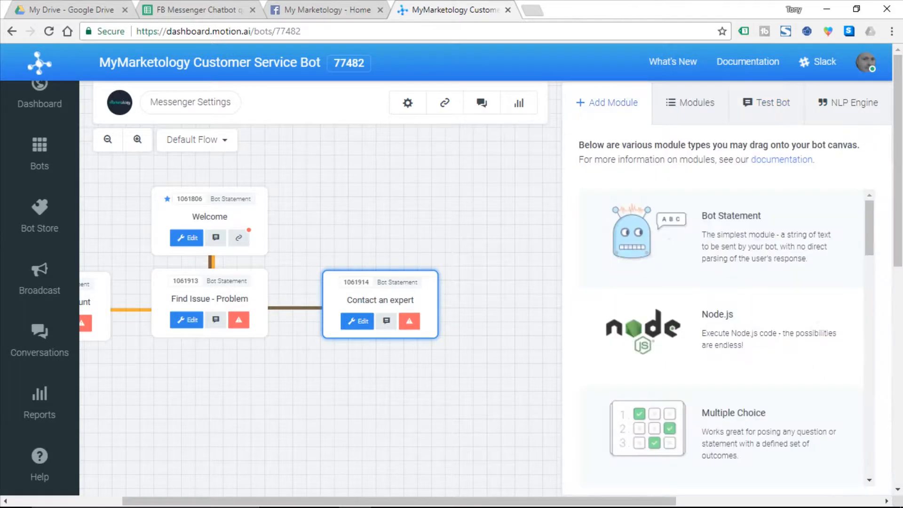
drag(649, 232, 390, 410)
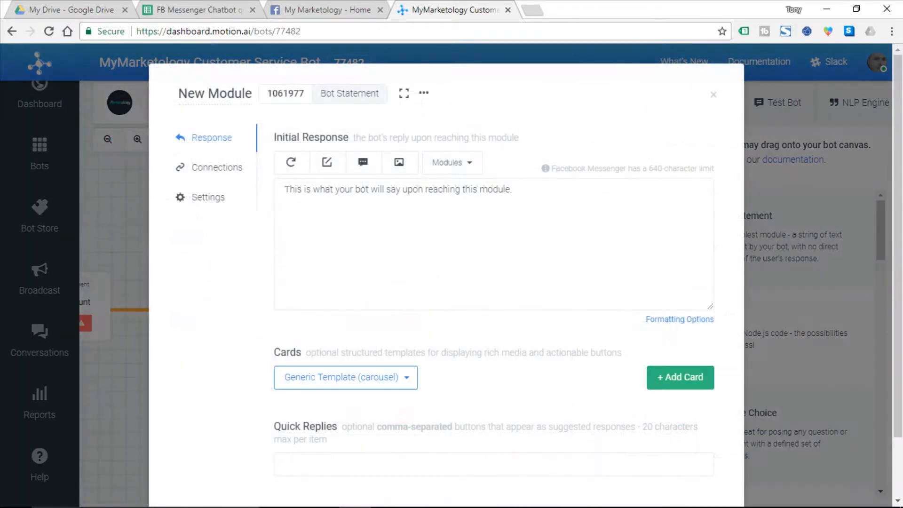
triple_click(210, 93)
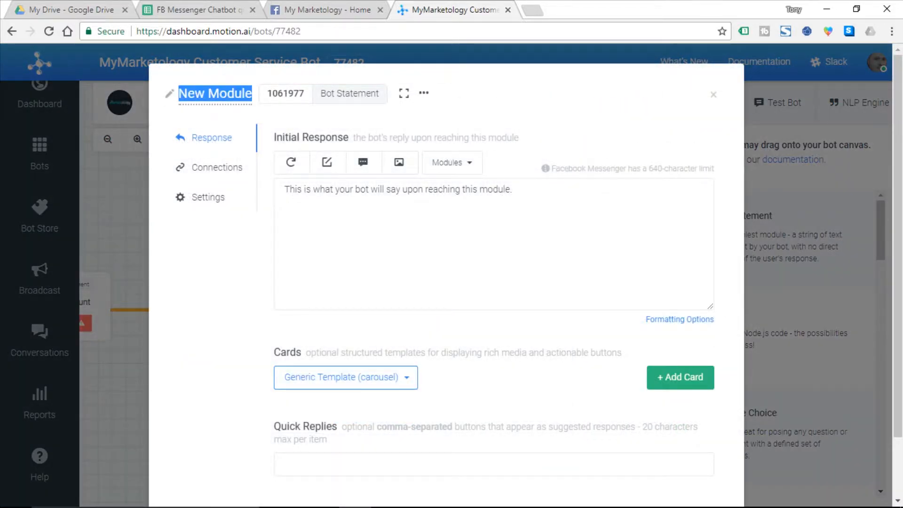
text(Collect Name)
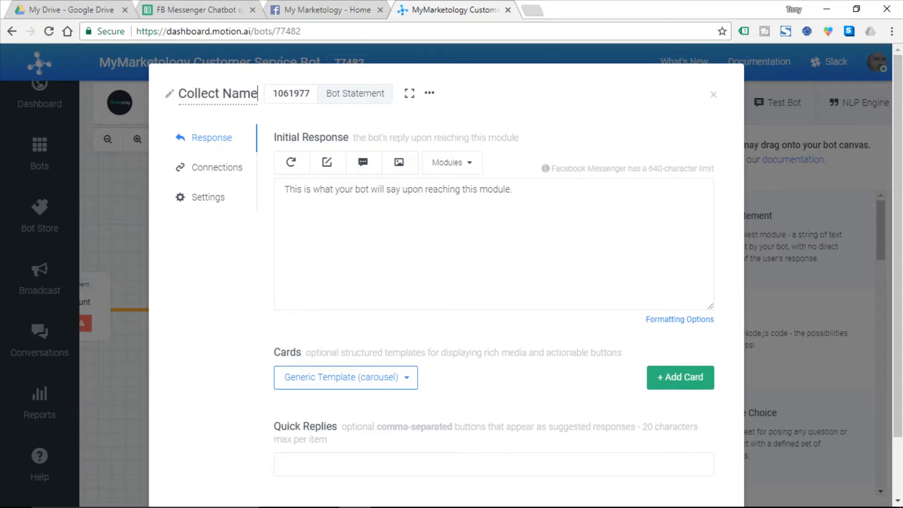
Replace the Collect Name module's initial response with its prefill text "Please tell me your name:" copied from the spreadsheet.
click(322, 191)
key(ctrl+a)
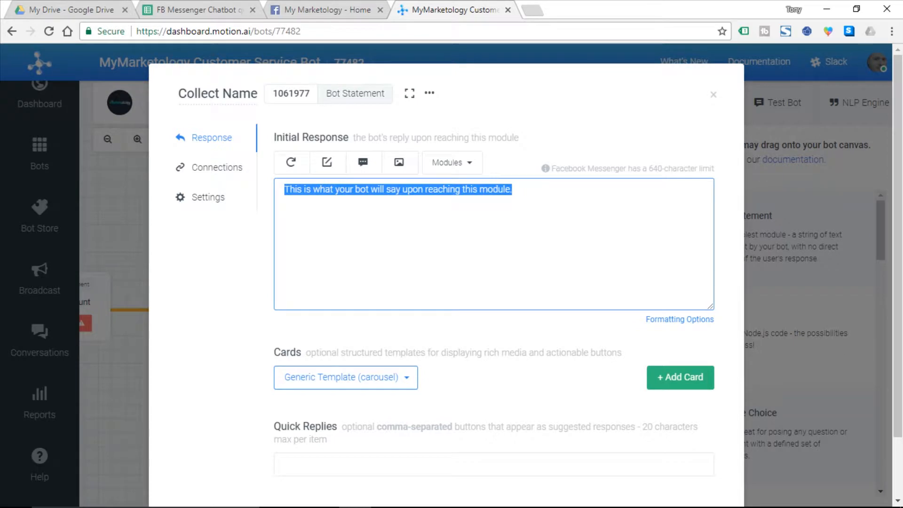
key(ctrl+2)
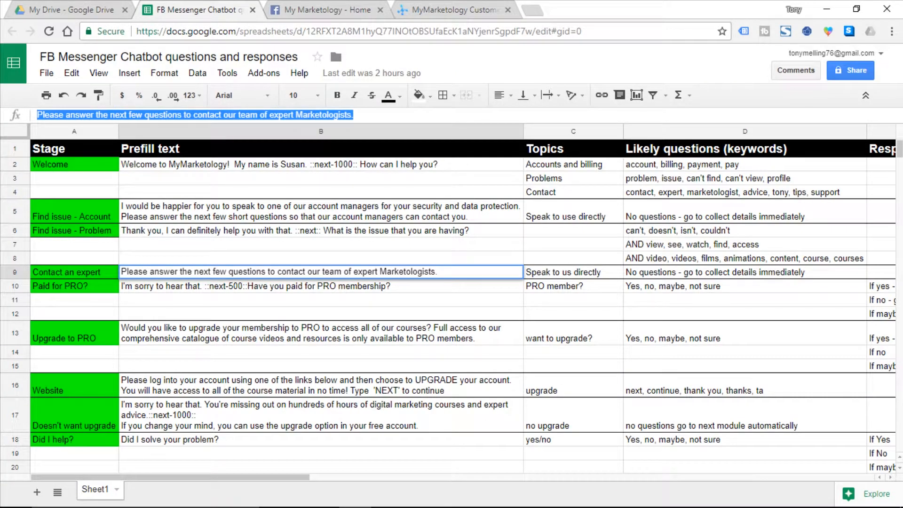
scroll(452, 305, down, 5)
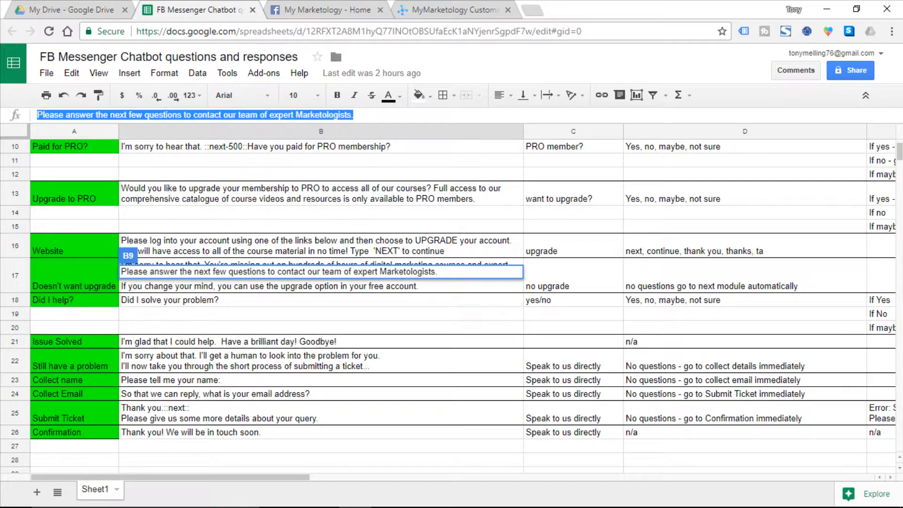
click(172, 379)
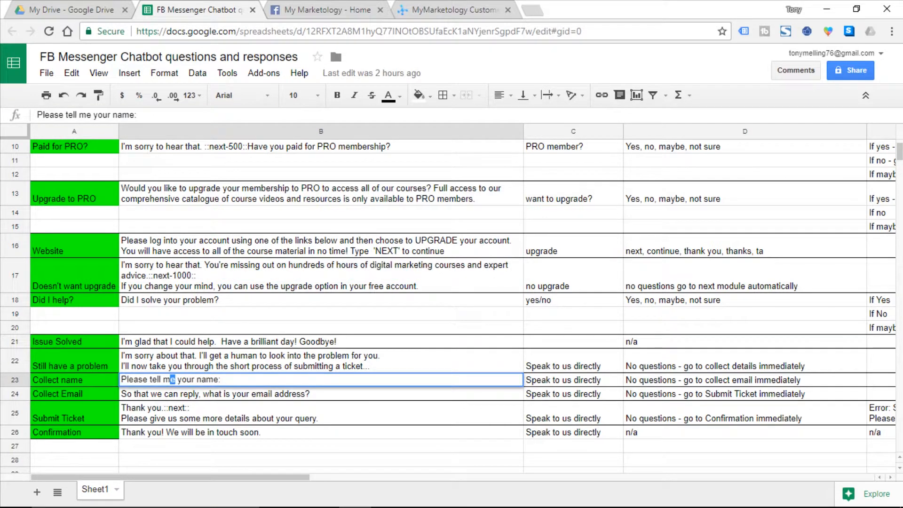
drag(222, 379, 120, 379)
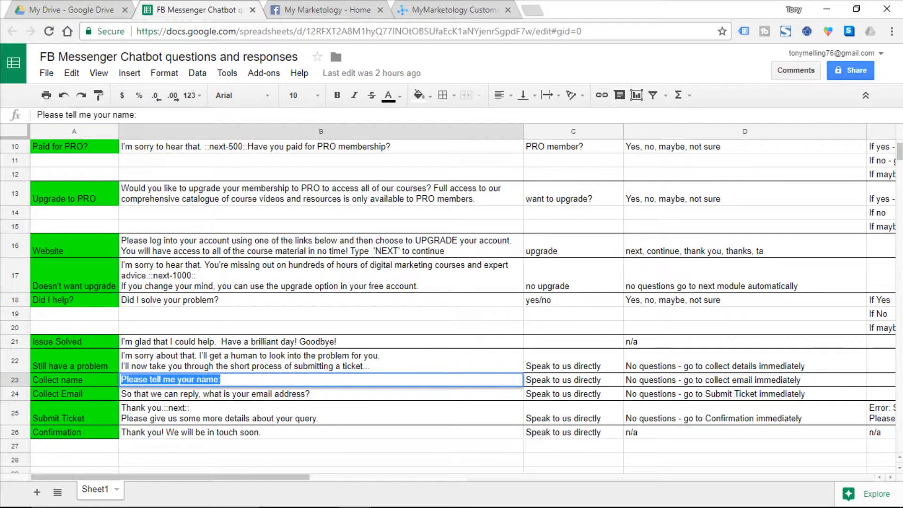
key(ctrl+c)
click(447, 10)
key(ctrl+v)
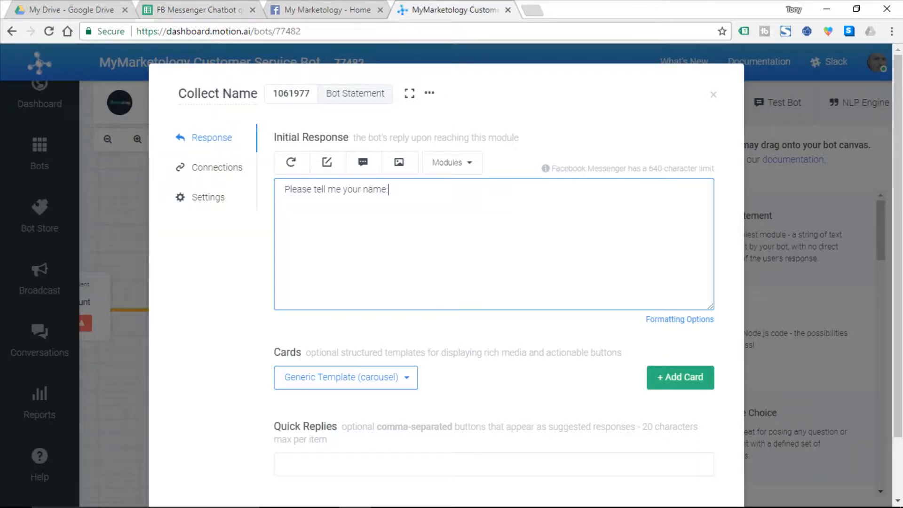
Check which modules the Collect Name fallback can go to, leave it on "do nothing" and save the module.
scroll(447, 282, down, 2)
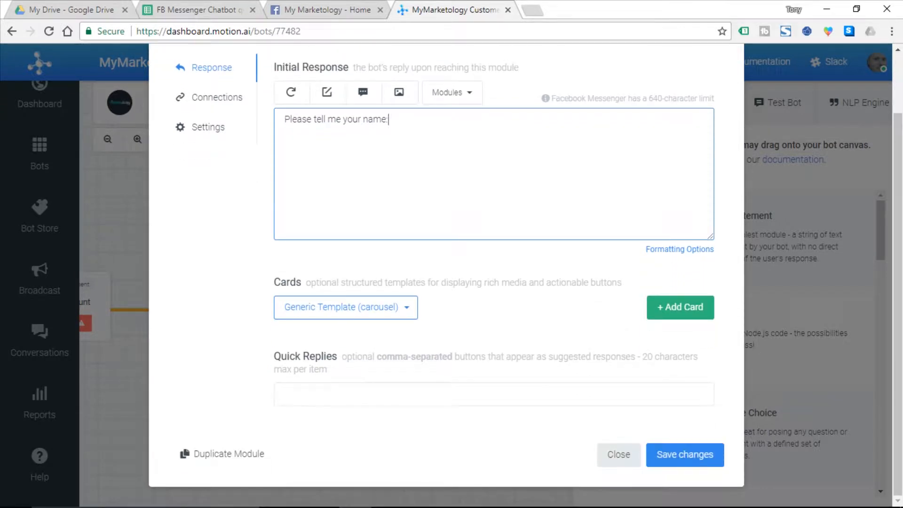
click(217, 98)
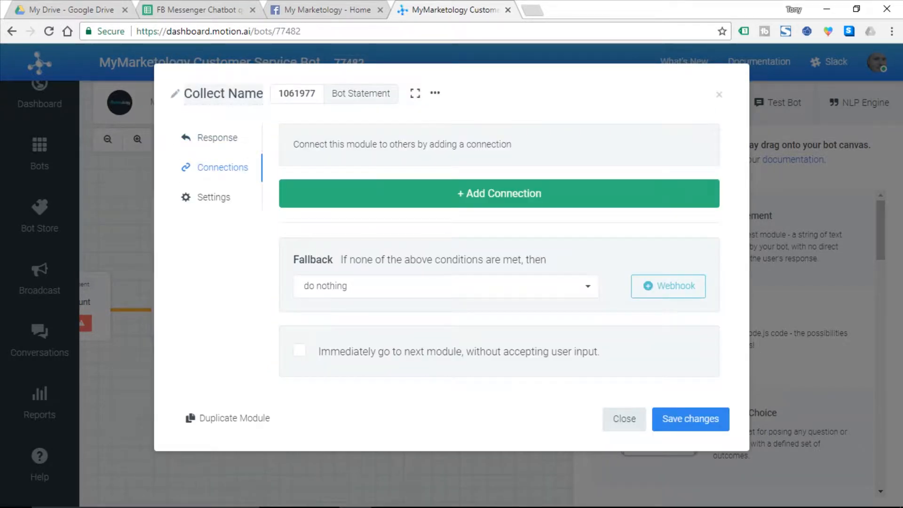
click(588, 286)
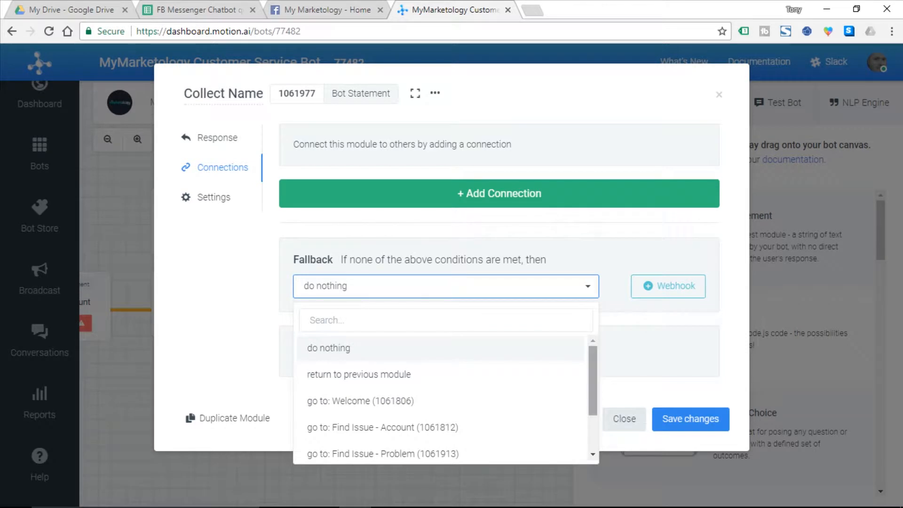
drag(593, 381, 593, 415)
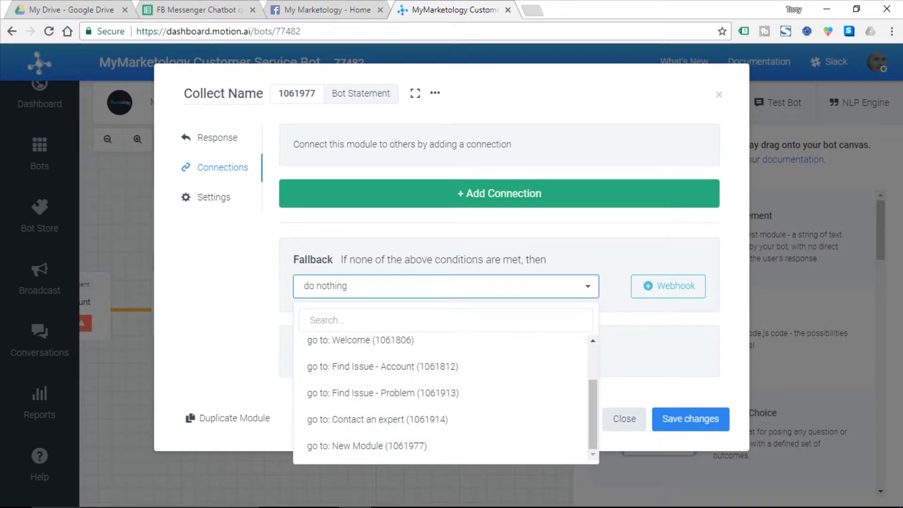
click(661, 362)
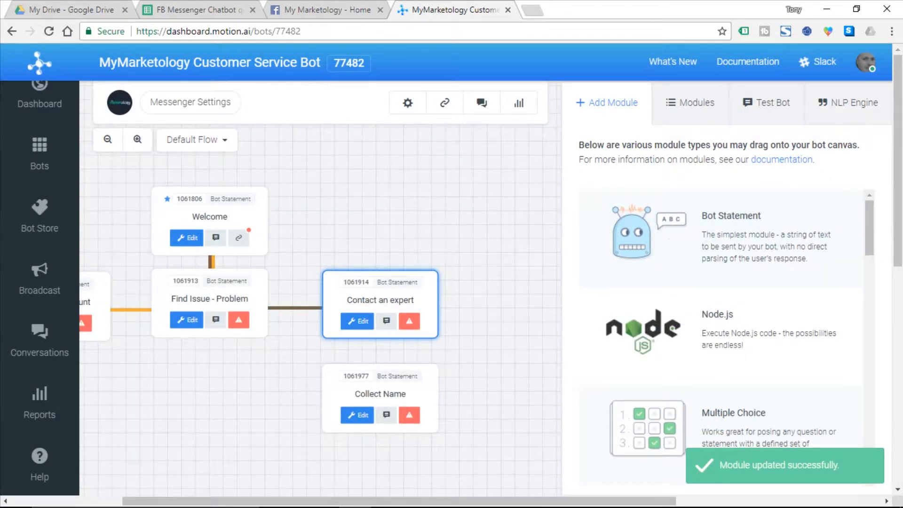
Add an Email Collection module below Collect Name on the canvas and name it "Collect Email".
scroll(321, 301, down, 1)
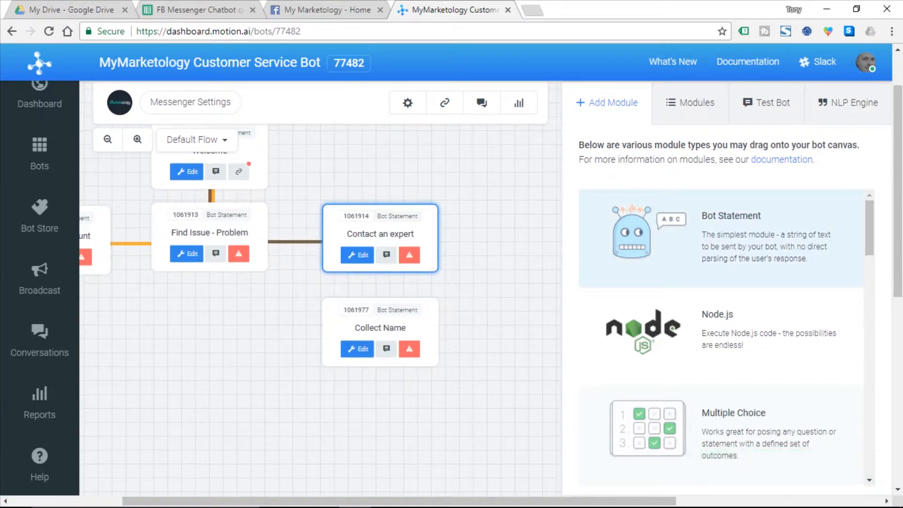
scroll(724, 336, down, 4)
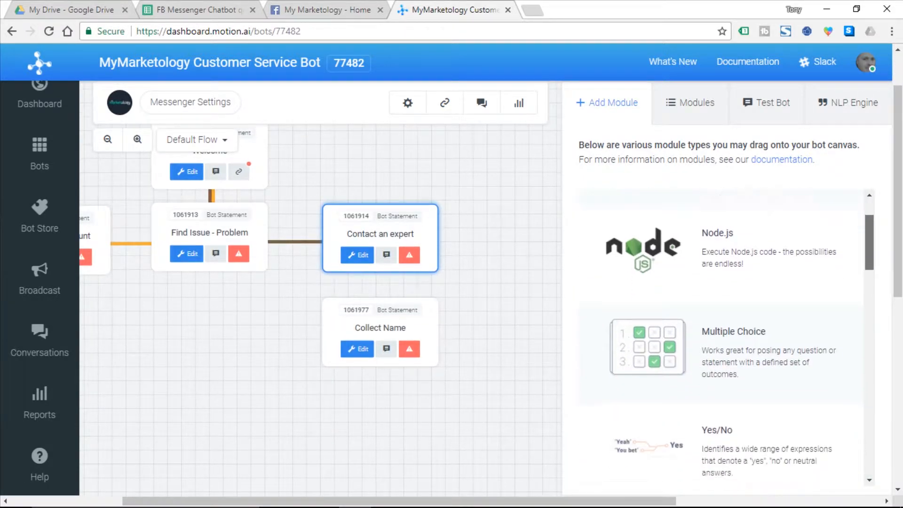
scroll(724, 337, down, 5)
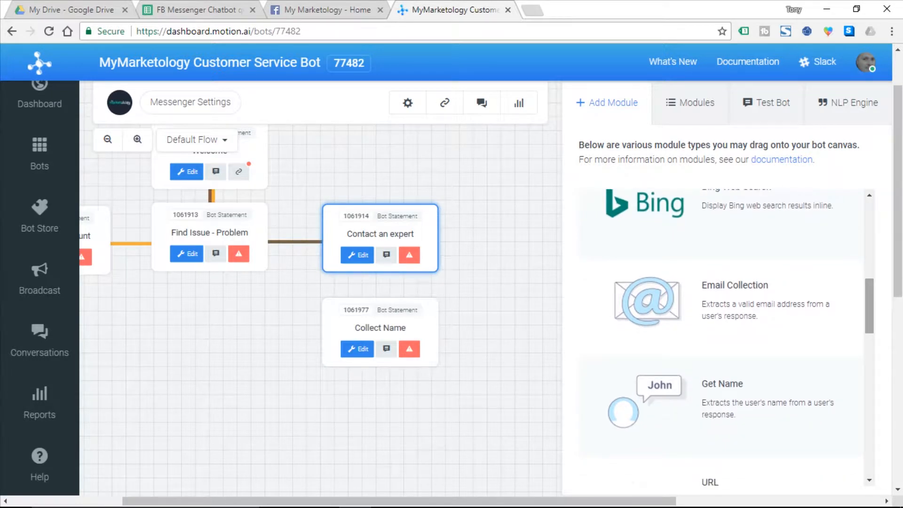
drag(647, 301, 391, 423)
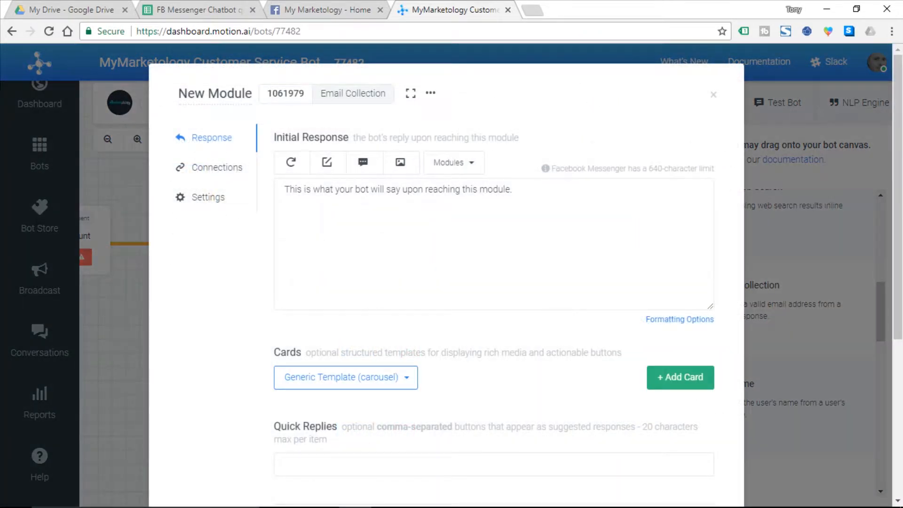
text(Coll)
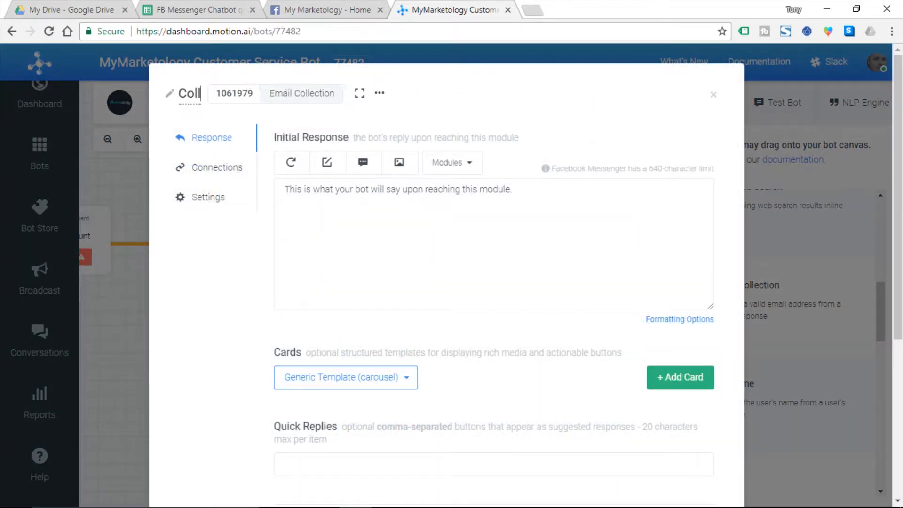
text(ect Email)
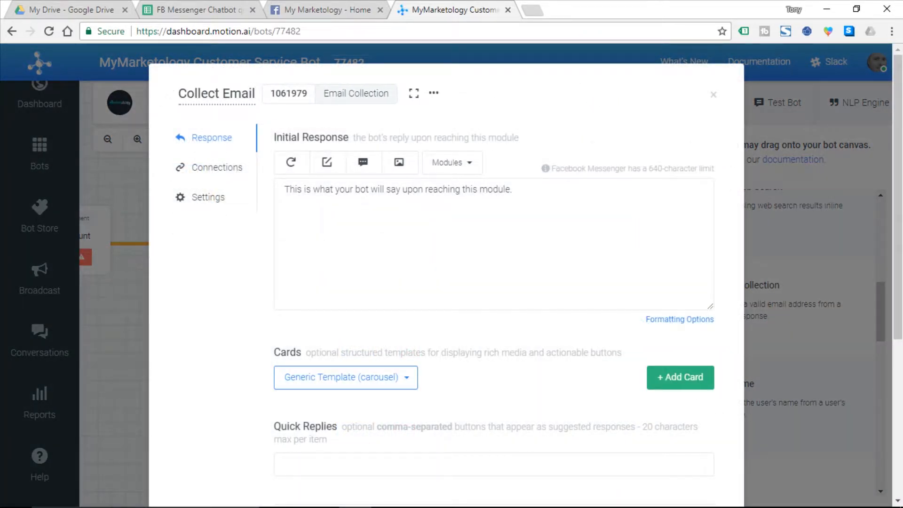
Set the Collect Email module's initial response to "So that we can reply, what is your email address?" from the spreadsheet and save it.
key(Tab)
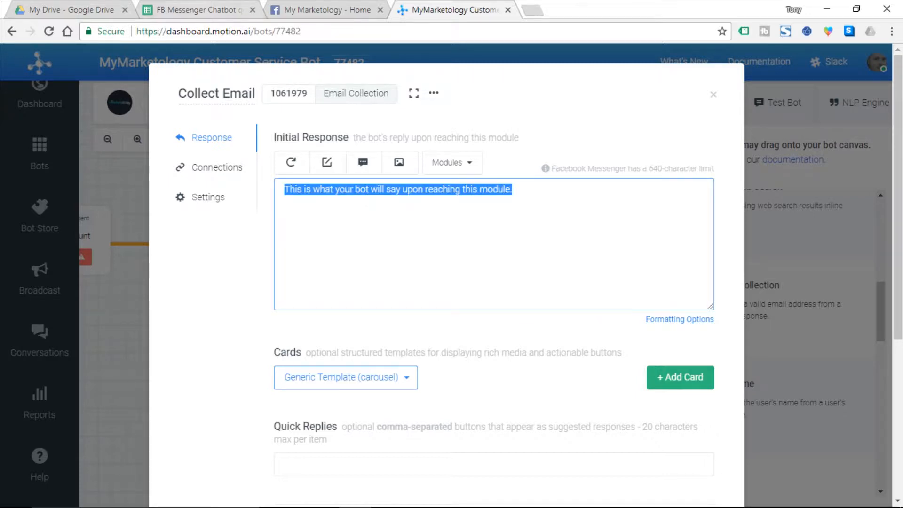
click(211, 9)
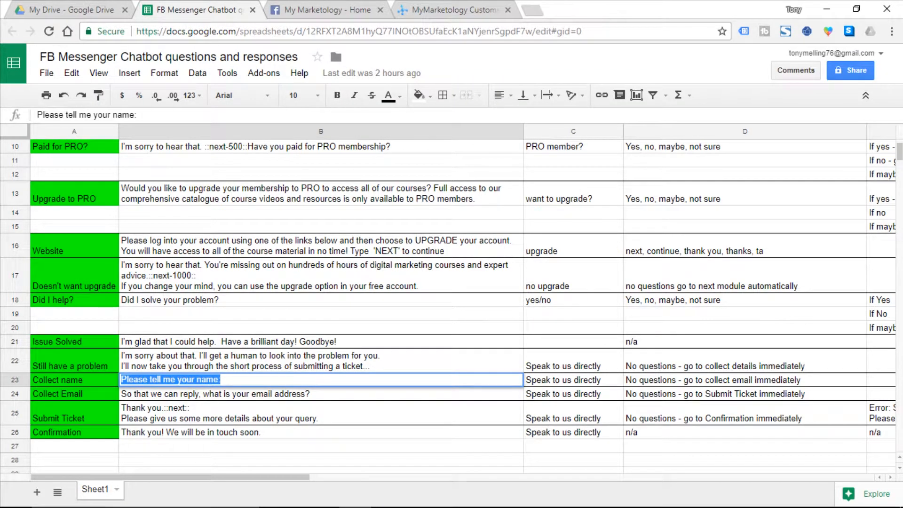
click(264, 394)
drag(227, 116, 37, 115)
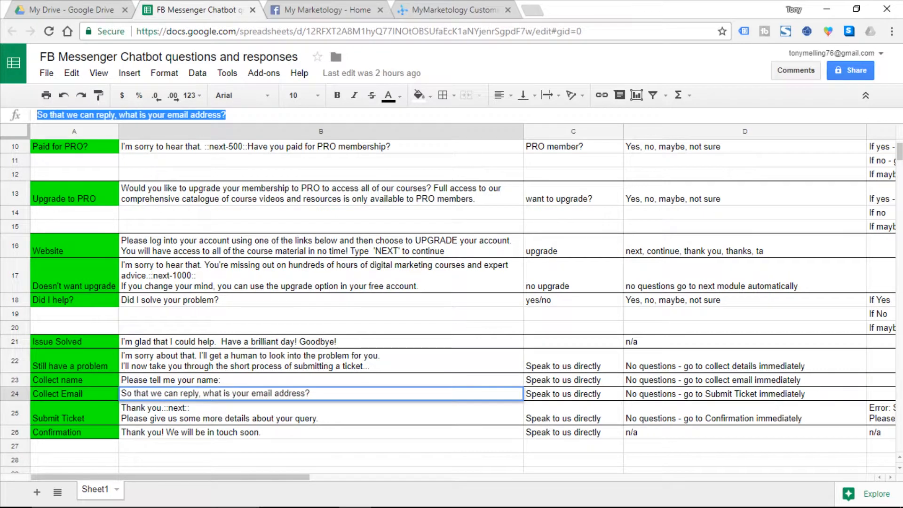
click(459, 10)
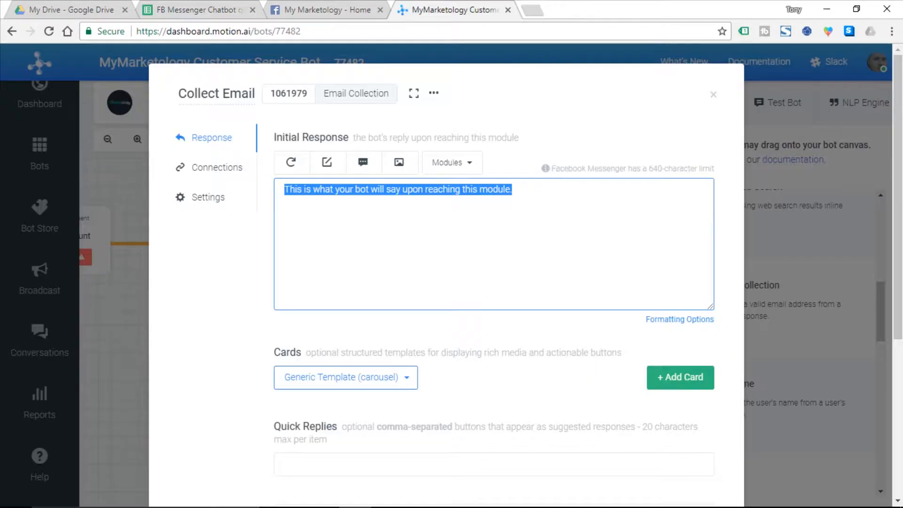
key(ctrl+v)
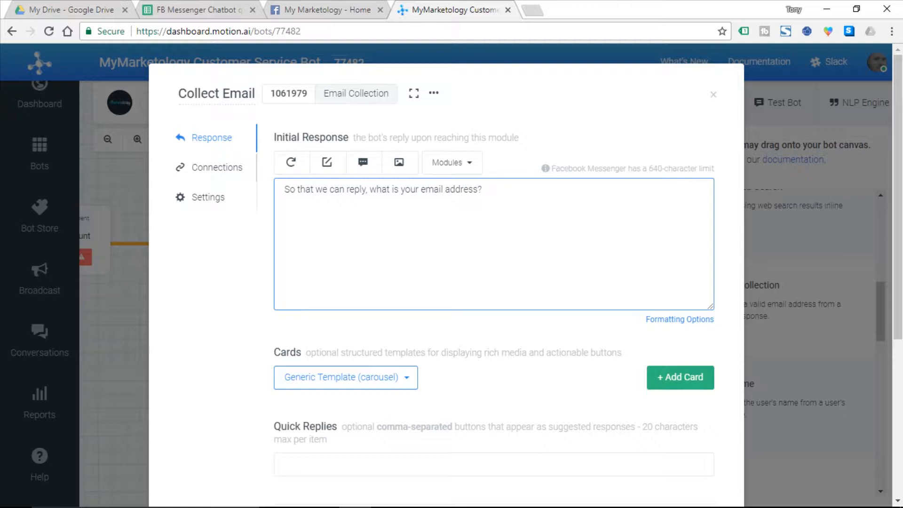
scroll(446, 282, down, 5)
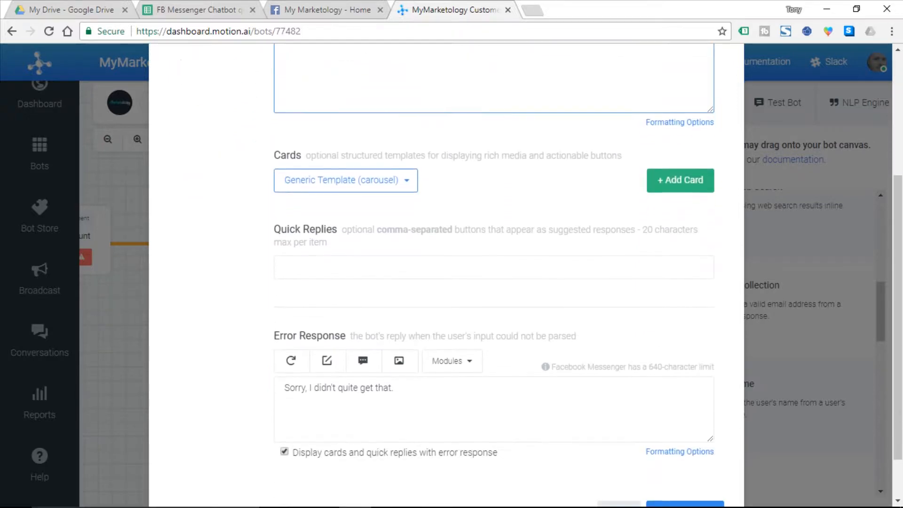
click(685, 454)
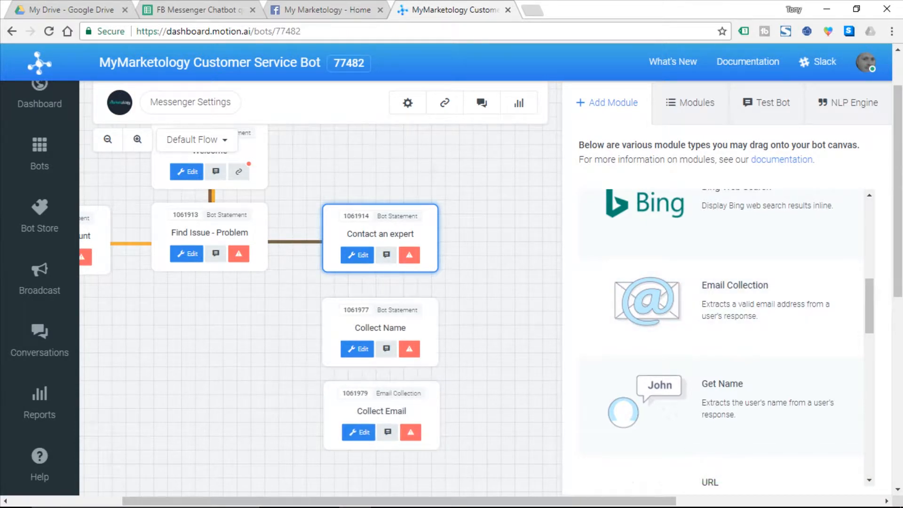
Consult the chatbot flow sketch in Photos and add a Send Email module named "Submit Ticket" below Collect Email on the Motion AI canvas.
mouse_move(452, 503)
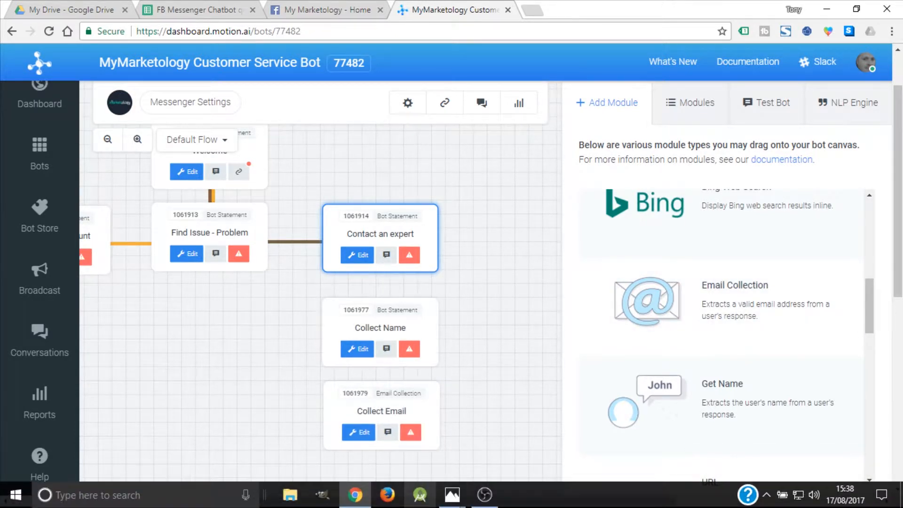
click(372, 423)
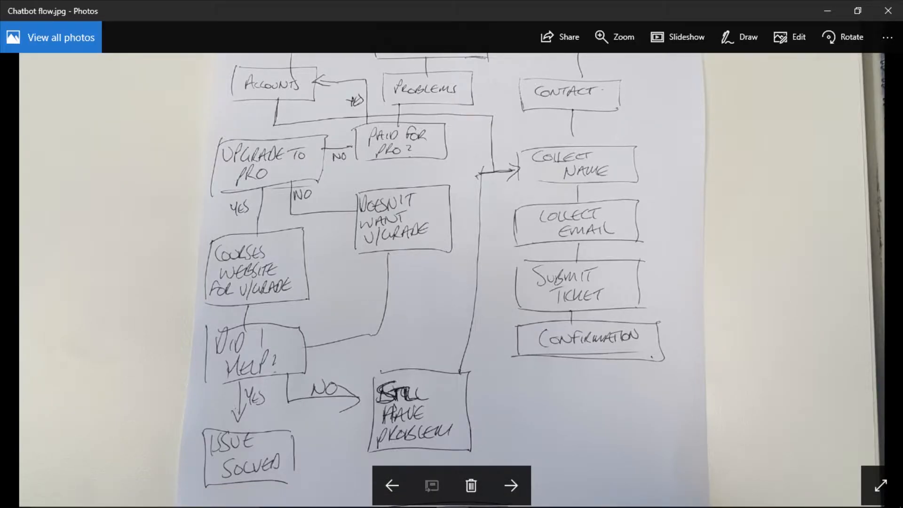
mouse_move(451, 504)
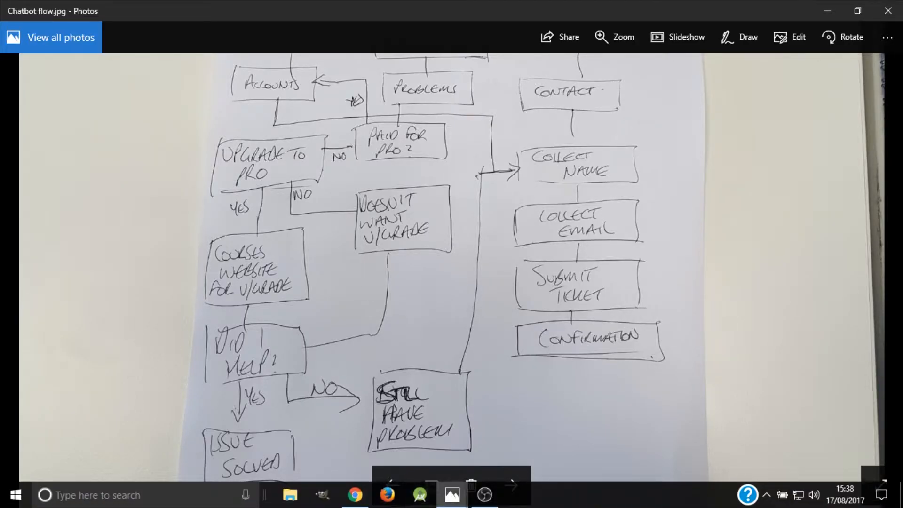
mouse_move(355, 495)
click(355, 442)
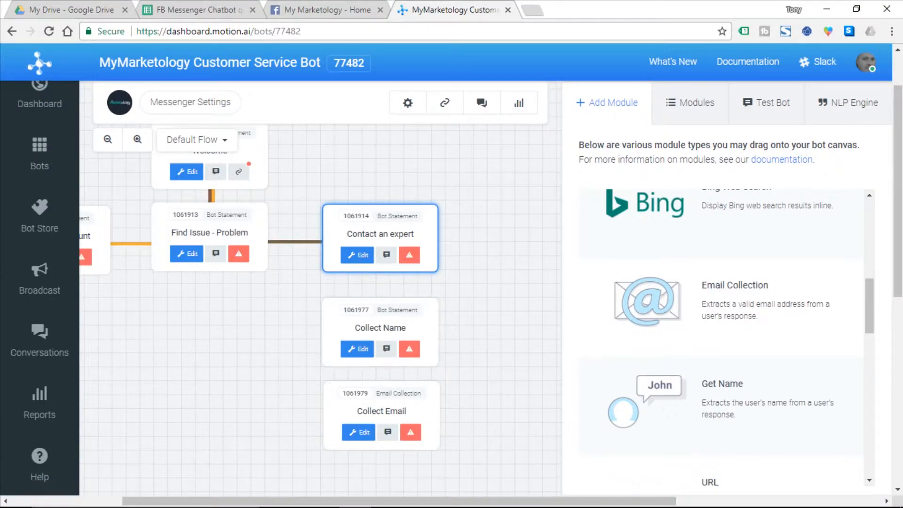
scroll(719, 308, down, 10)
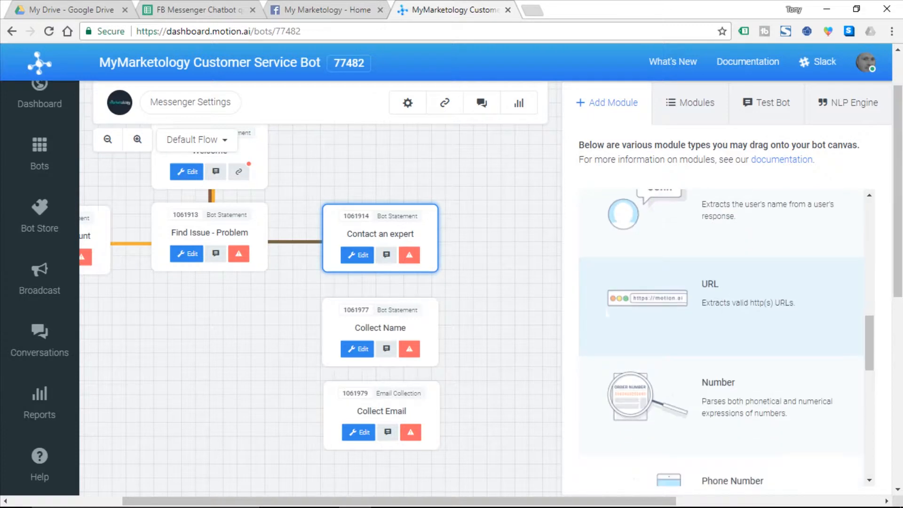
scroll(727, 339, down, 4)
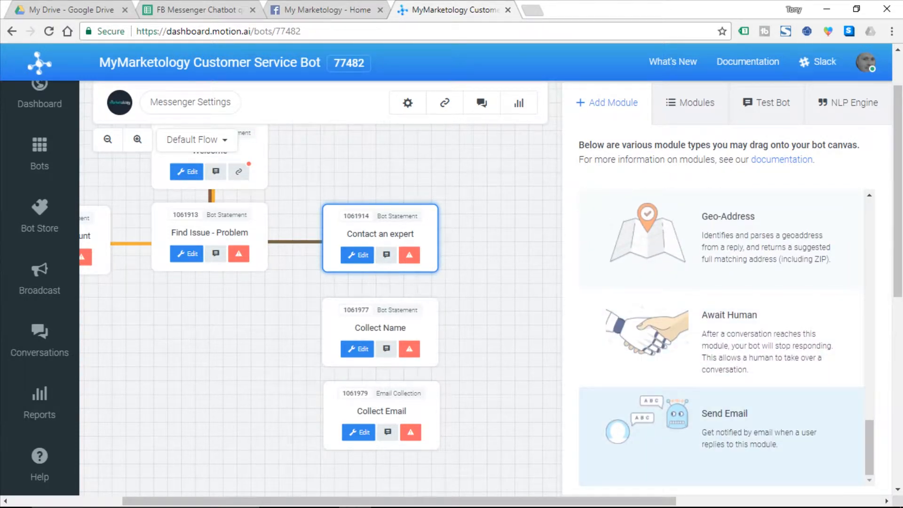
drag(647, 419, 387, 306)
triple_click(230, 94)
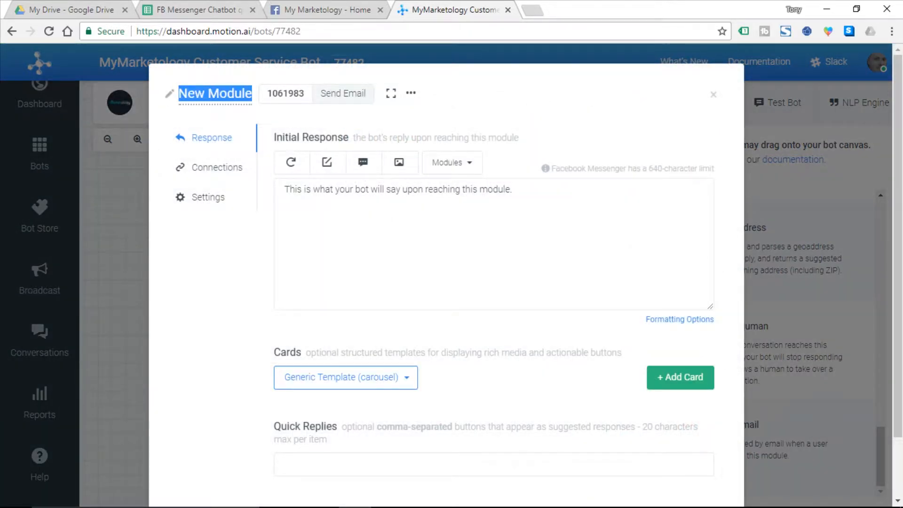
text(Submit Ticket)
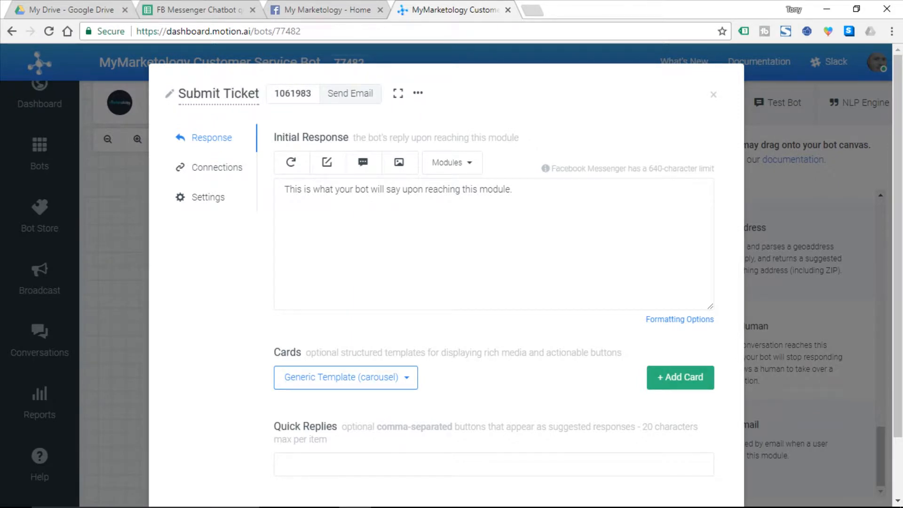
Replace the Submit Ticket module's initial response with "Thank you.::next:: Please give us some more details about your query." from the spreadsheet and save it.
triple_click(342, 189)
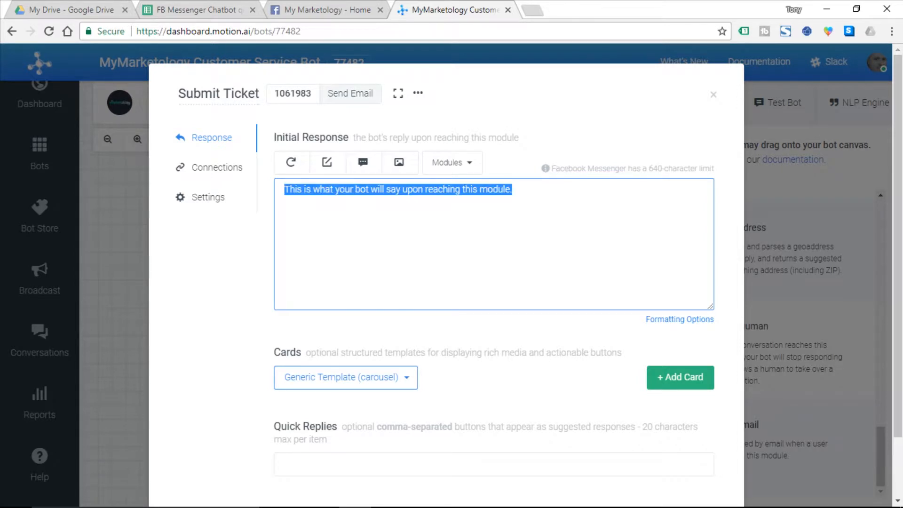
click(197, 10)
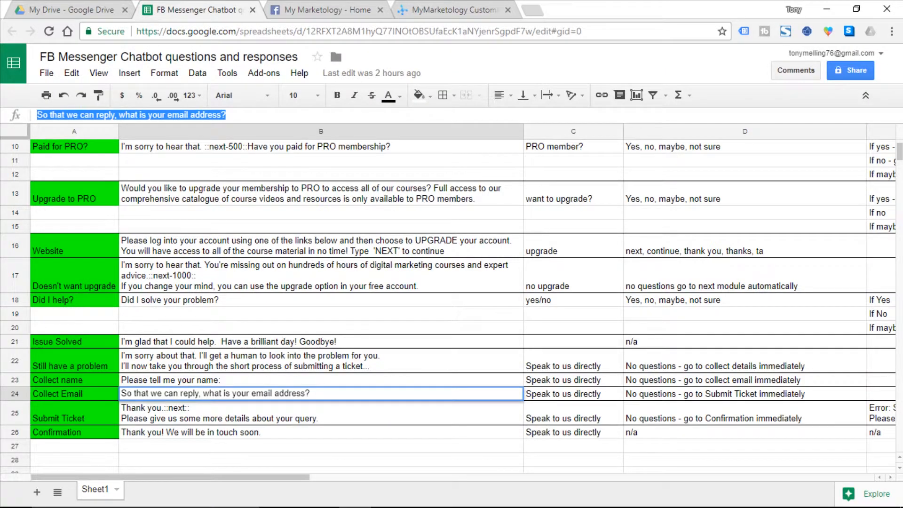
click(277, 414)
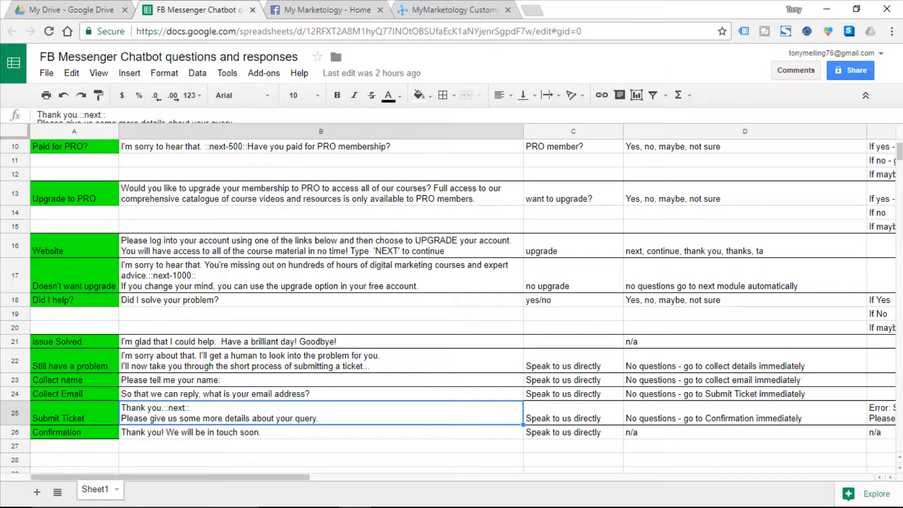
triple_click(70, 115)
click(63, 114)
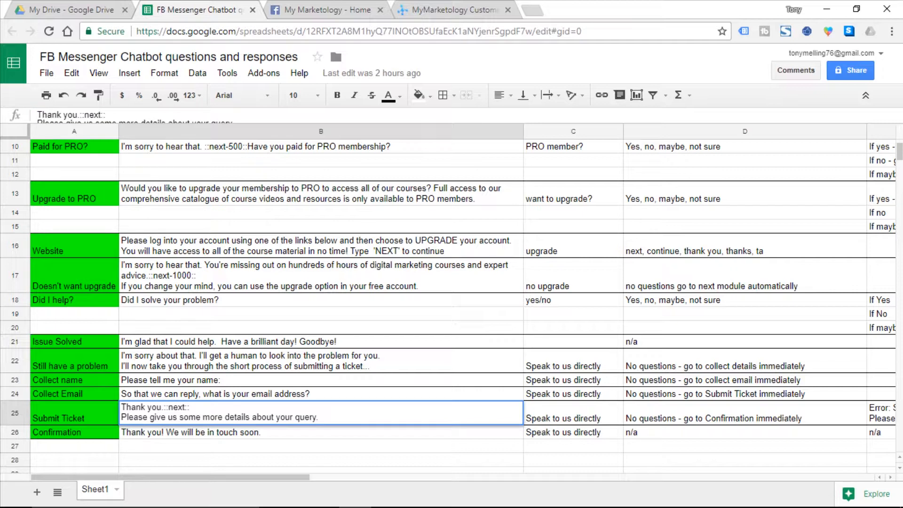
drag(320, 418, 121, 407)
key(ctrl+c)
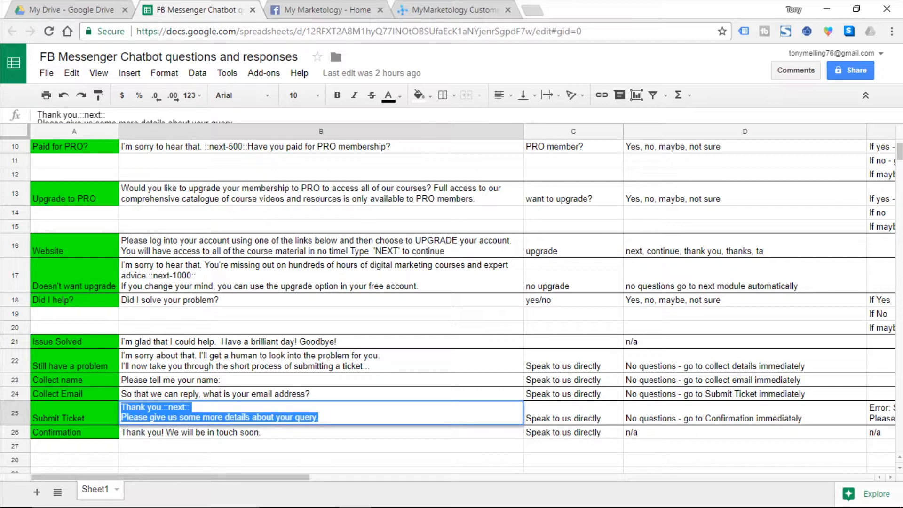
click(446, 10)
key(ctrl+v)
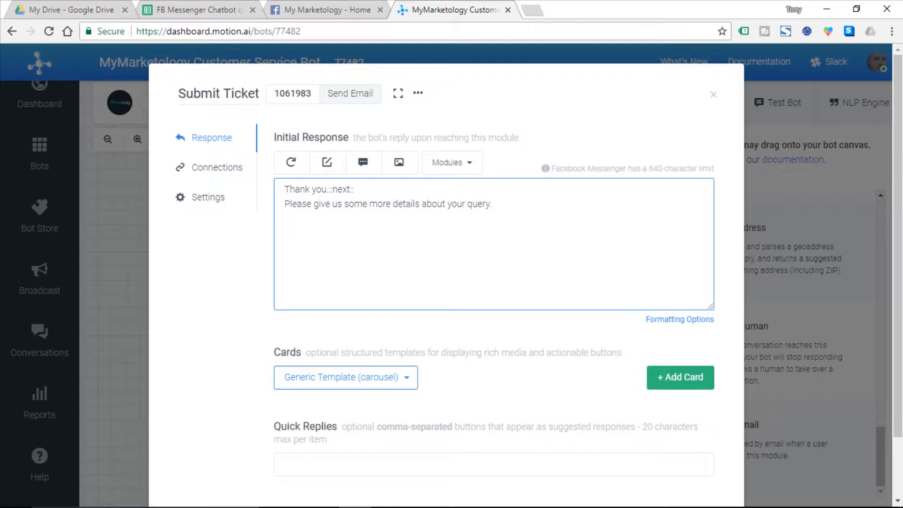
scroll(447, 282, down, 1)
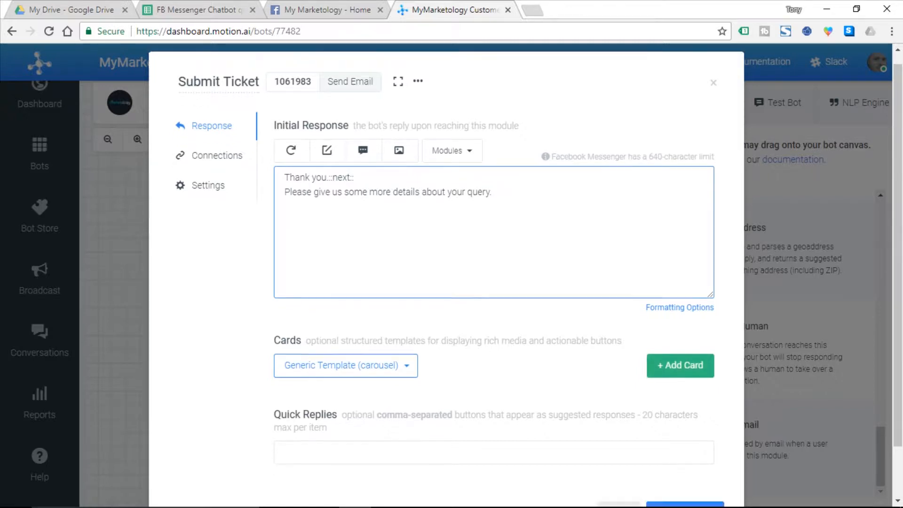
scroll(447, 282, down, 1)
click(685, 453)
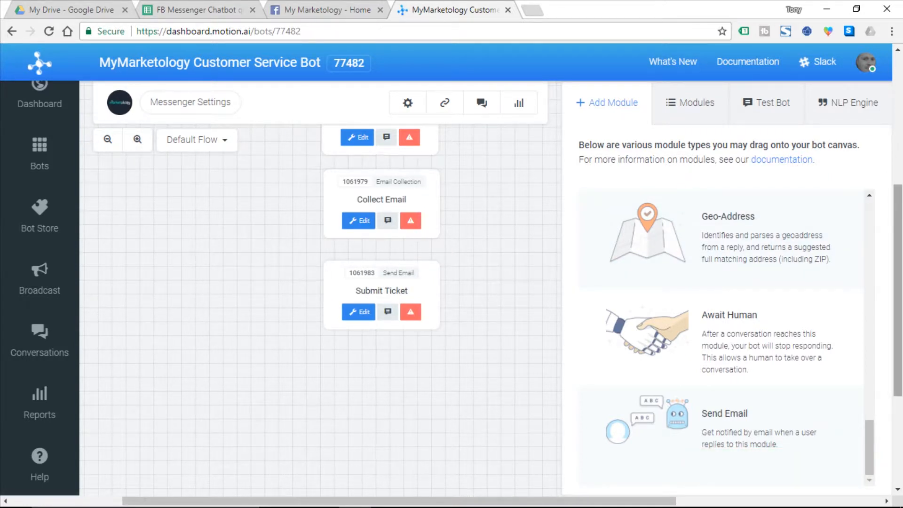
Add a Bot Statement module below Submit Ticket on the canvas and name it "Confirmation".
scroll(725, 329, up, 10)
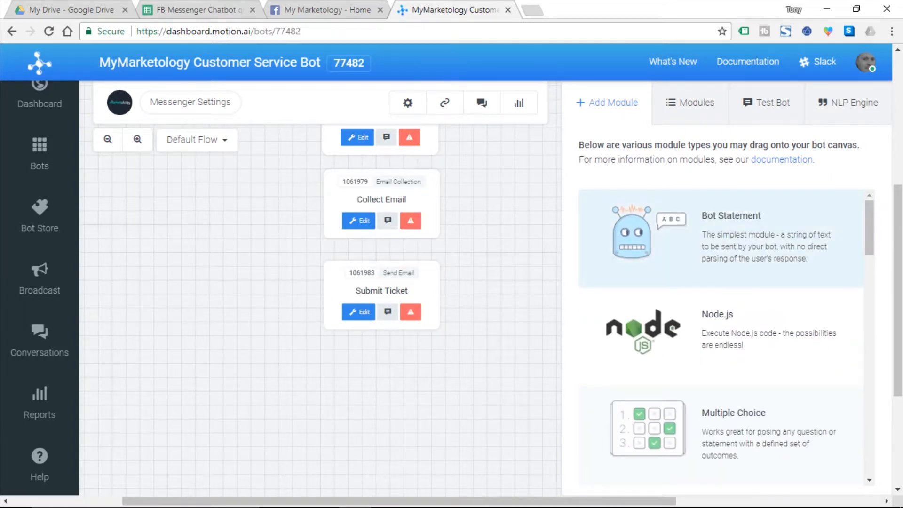
drag(672, 239, 389, 392)
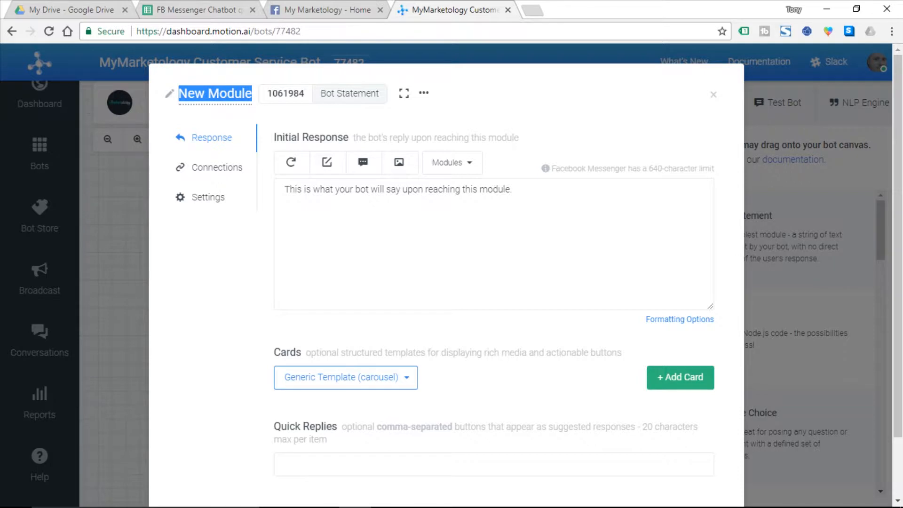
text(Confirm)
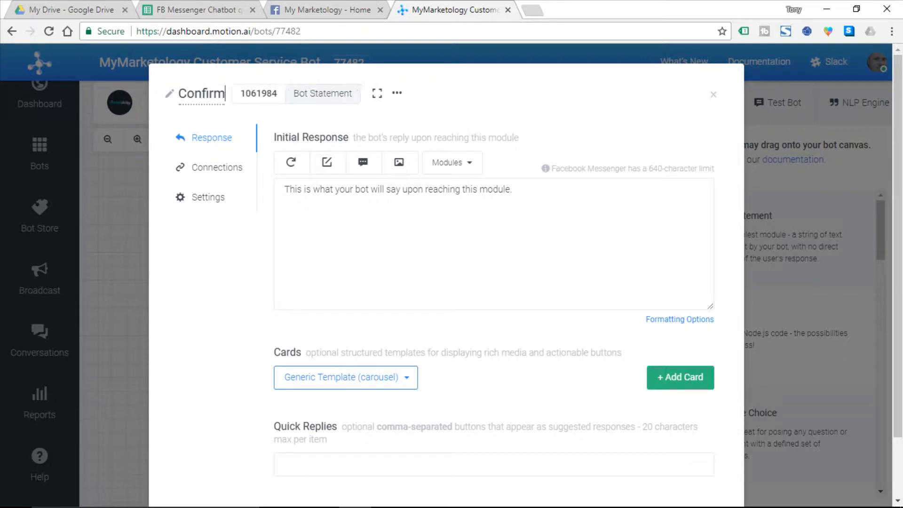
text(ation)
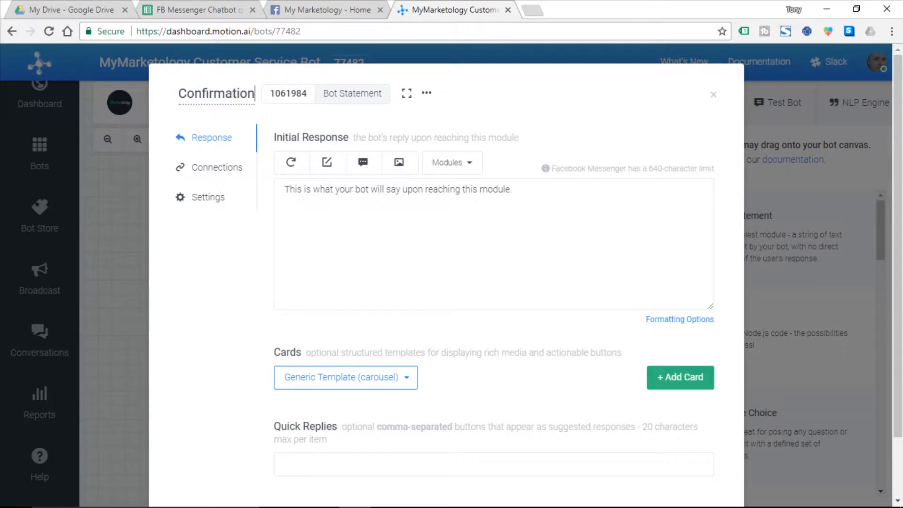
Set Confirmation's initial response to "Thank you! We will be in touch soon." from the spreadsheet, save it and align the module under Submit Ticket.
click(369, 190)
key(ctrl+a)
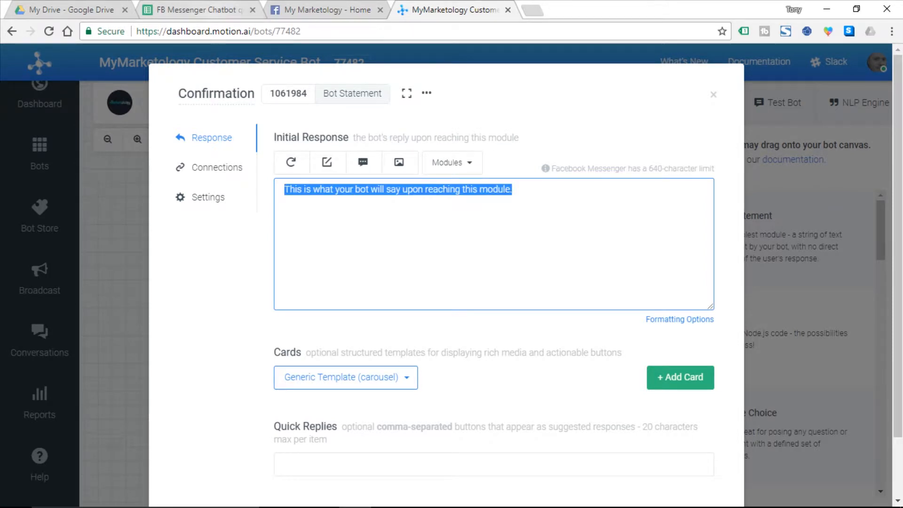
click(218, 10)
click(226, 432)
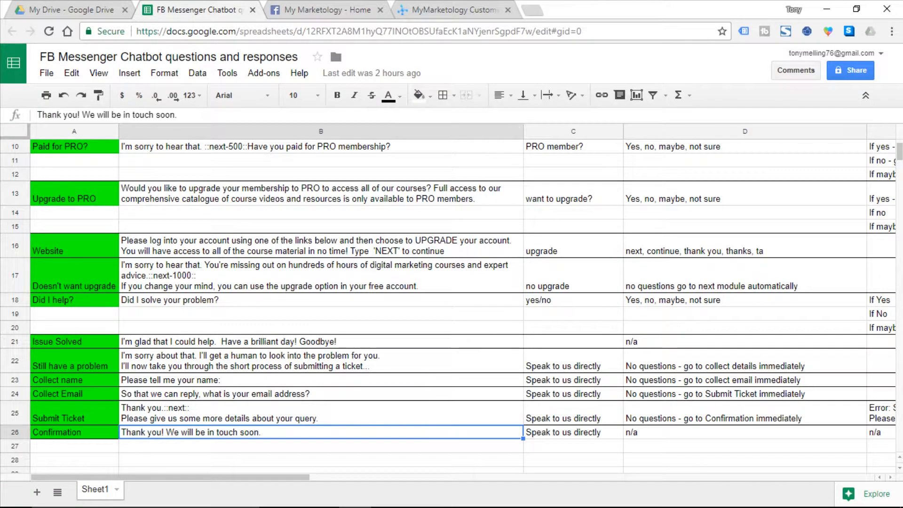
drag(177, 114, 37, 115)
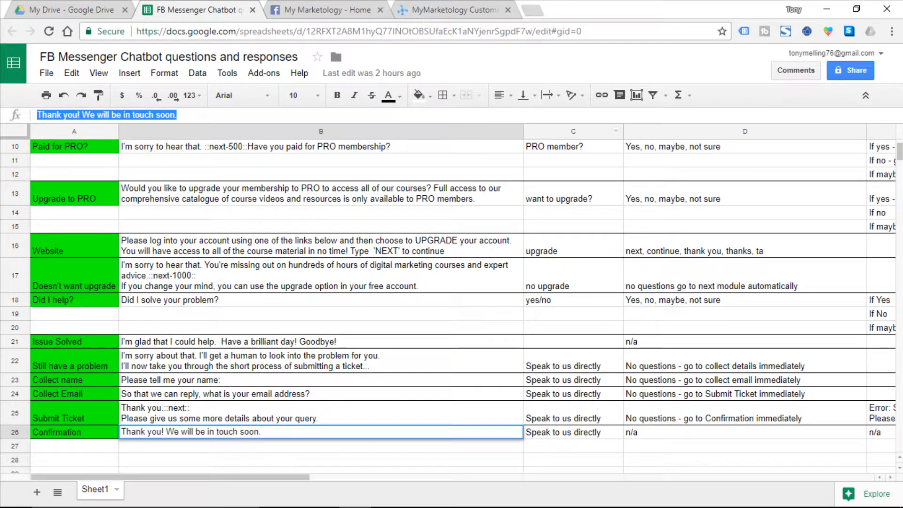
key(ctrl+c)
click(451, 10)
key(ctrl+v)
scroll(447, 264, down, 2)
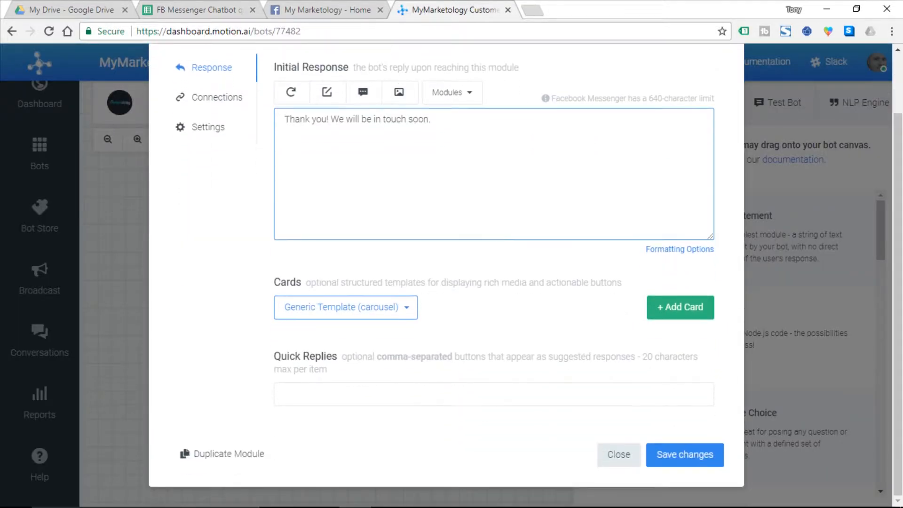
click(684, 455)
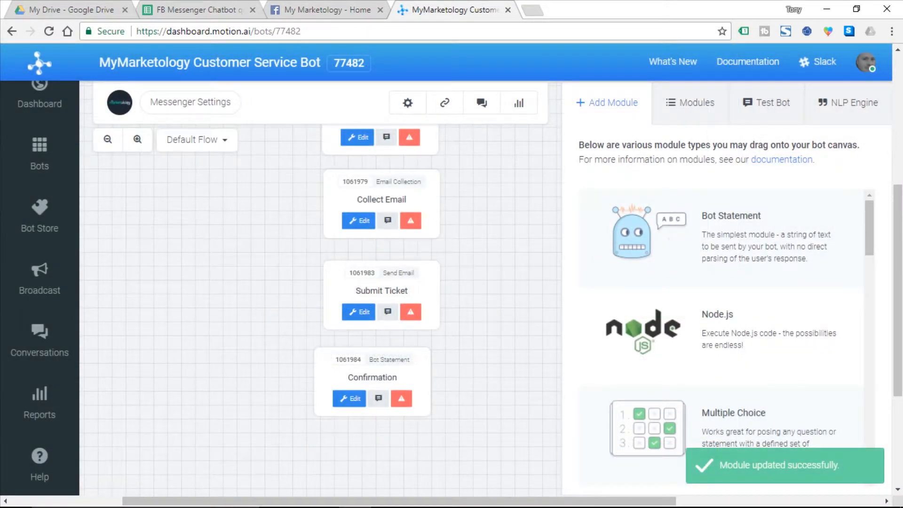
drag(429, 349, 439, 353)
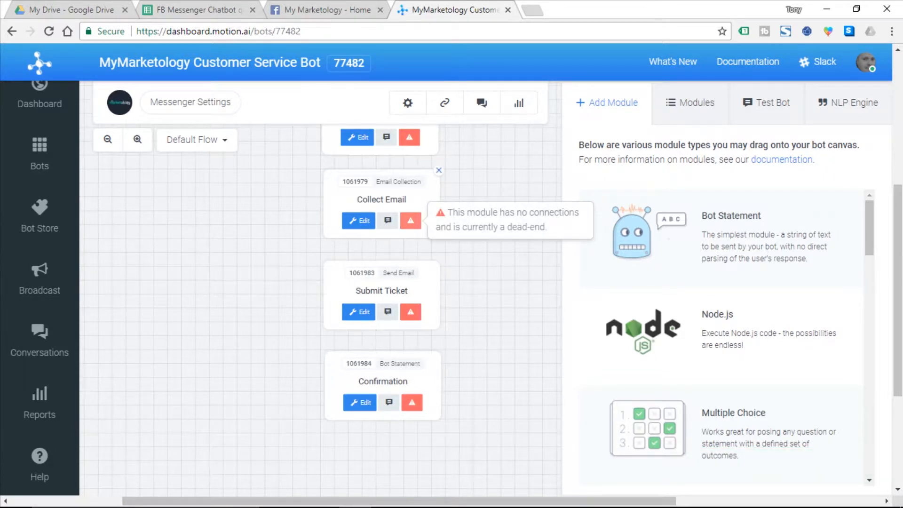
Set the Contact an expert module's fallback connection to go to Collect Name and save the module.
scroll(320, 310, up, 3)
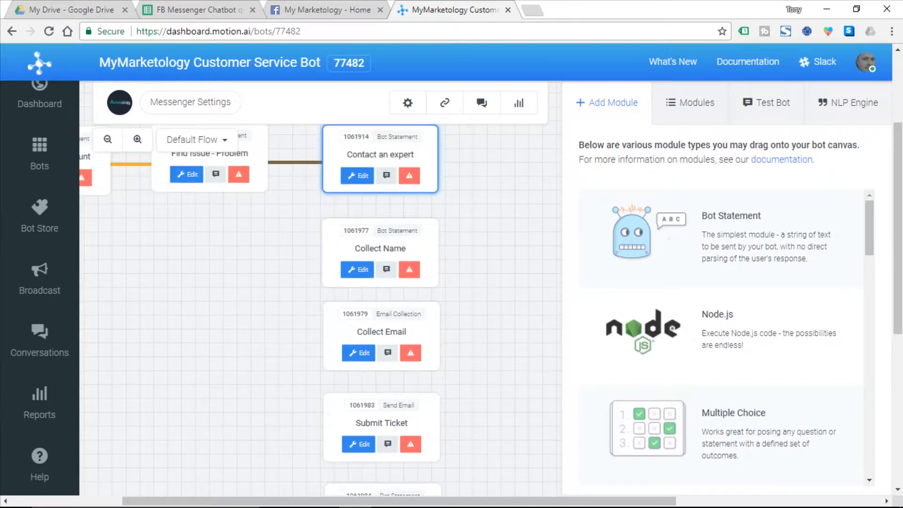
scroll(380, 221, up, 2)
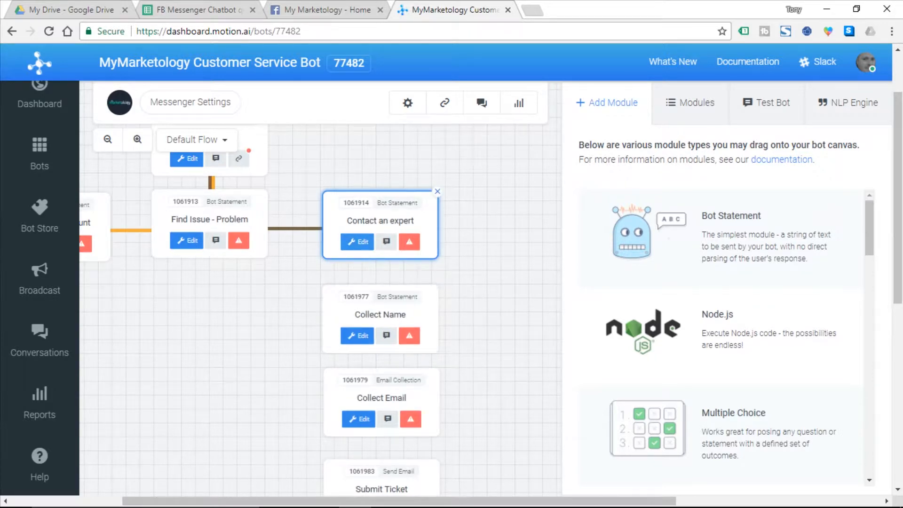
click(358, 242)
click(222, 167)
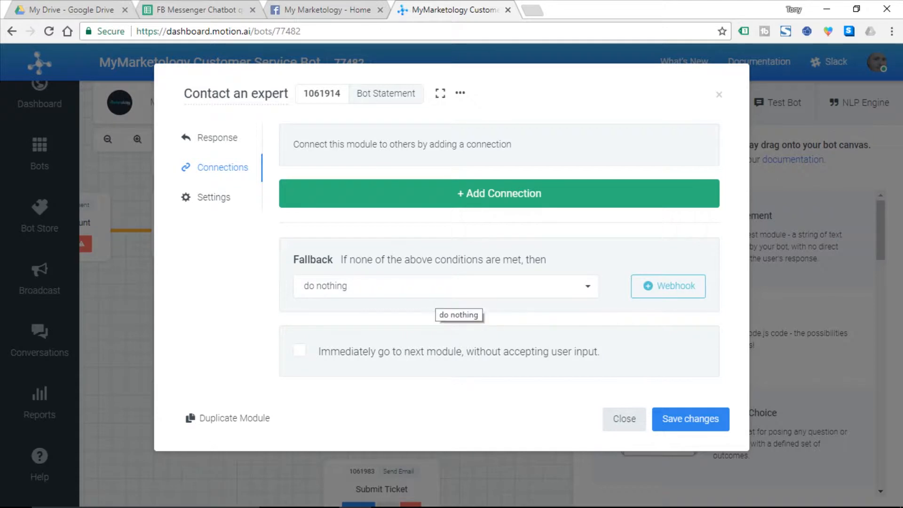
click(452, 288)
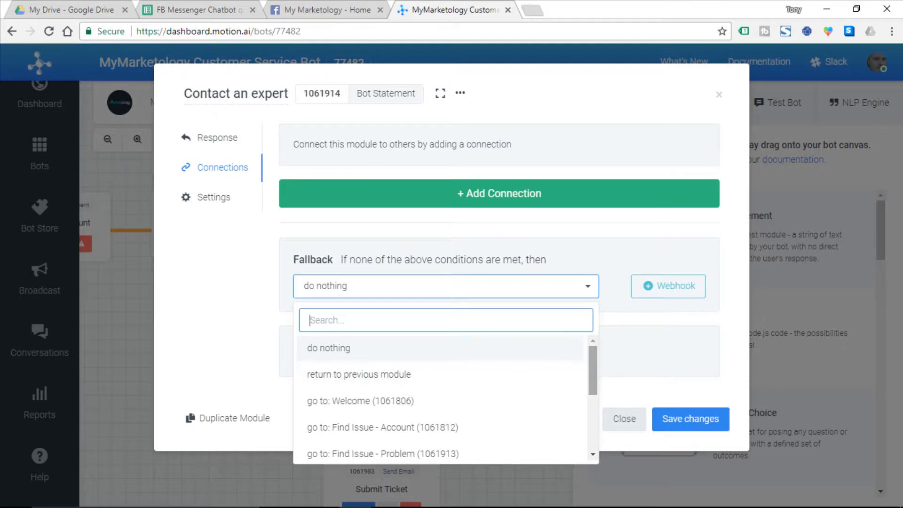
scroll(442, 399, down, 2)
scroll(442, 399, down, 3)
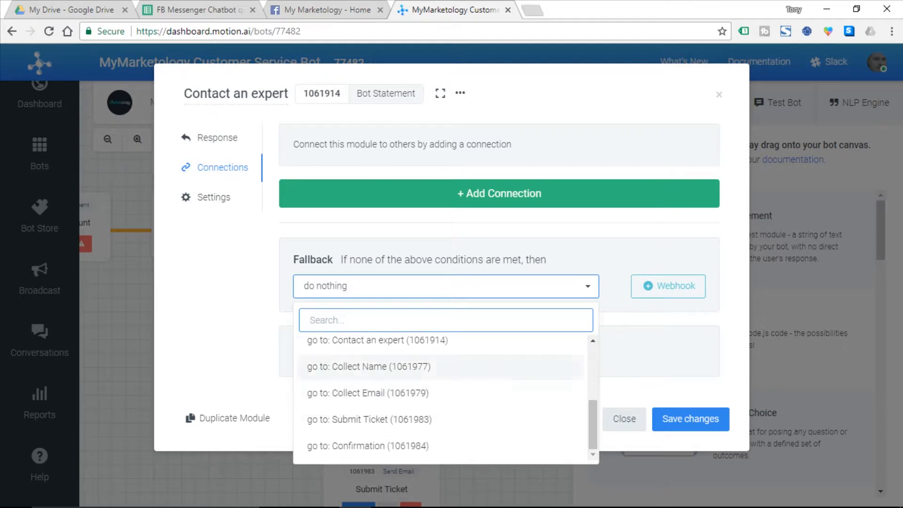
click(376, 368)
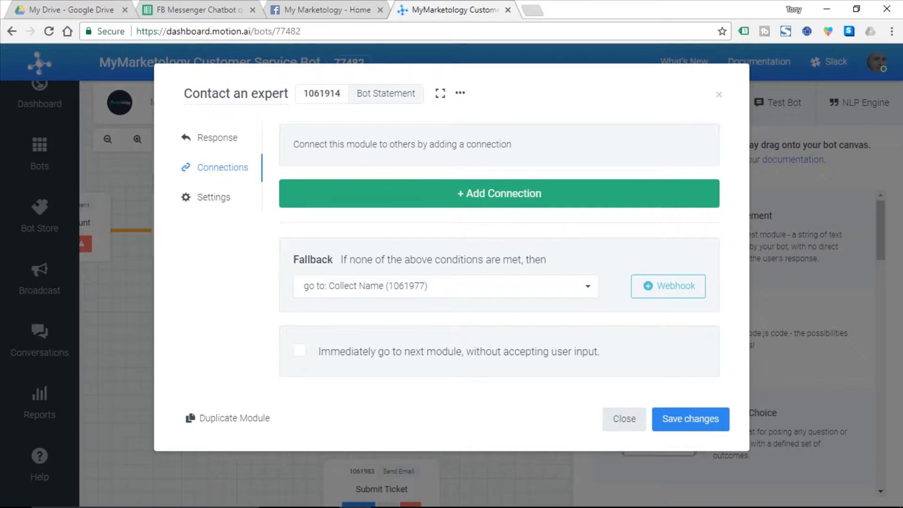
click(691, 418)
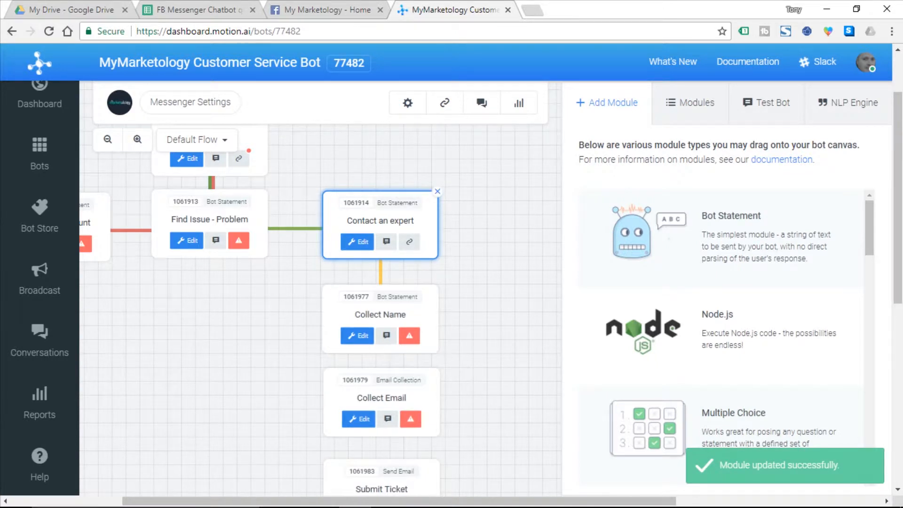
Test the bot from Contact an expert, set that module to go immediately to the next module without accepting user input, and save it.
click(386, 241)
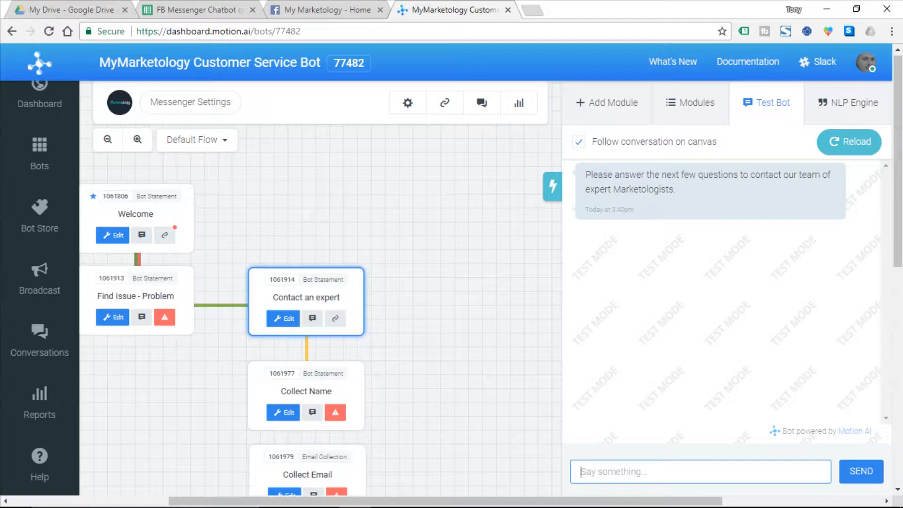
click(283, 318)
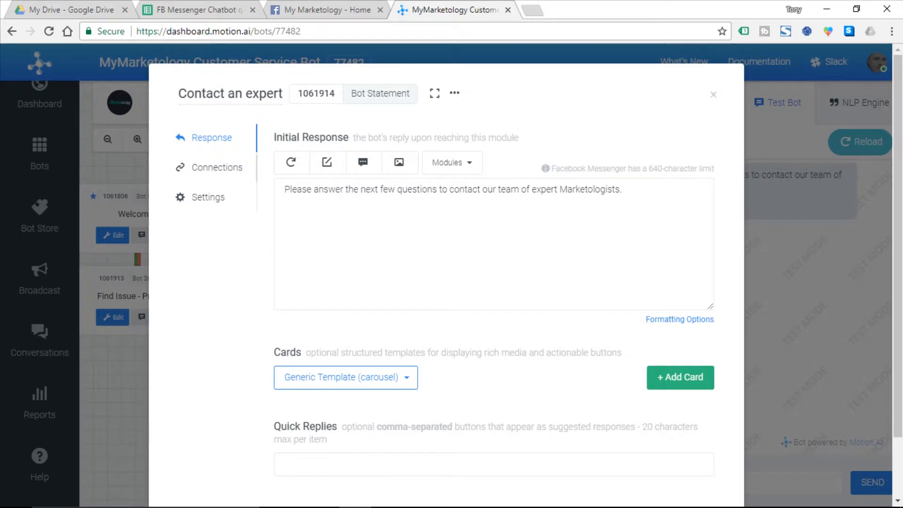
click(217, 168)
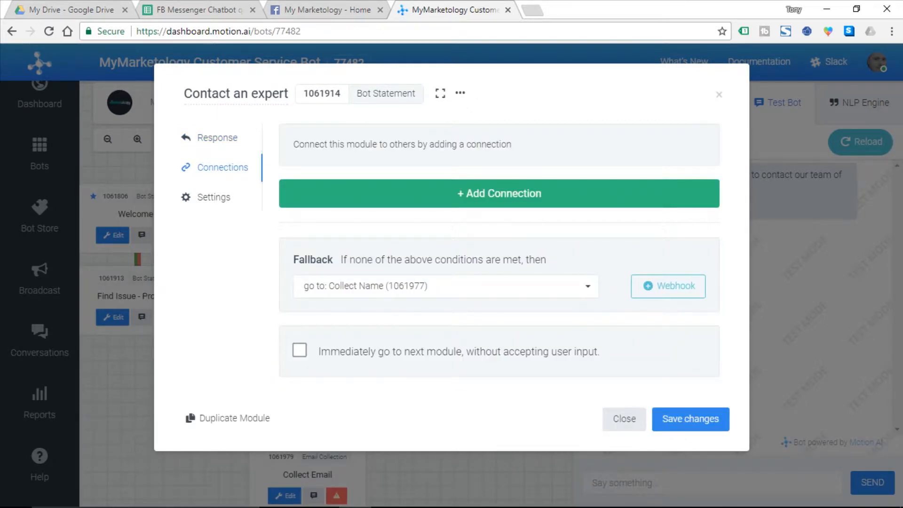
click(299, 350)
click(690, 419)
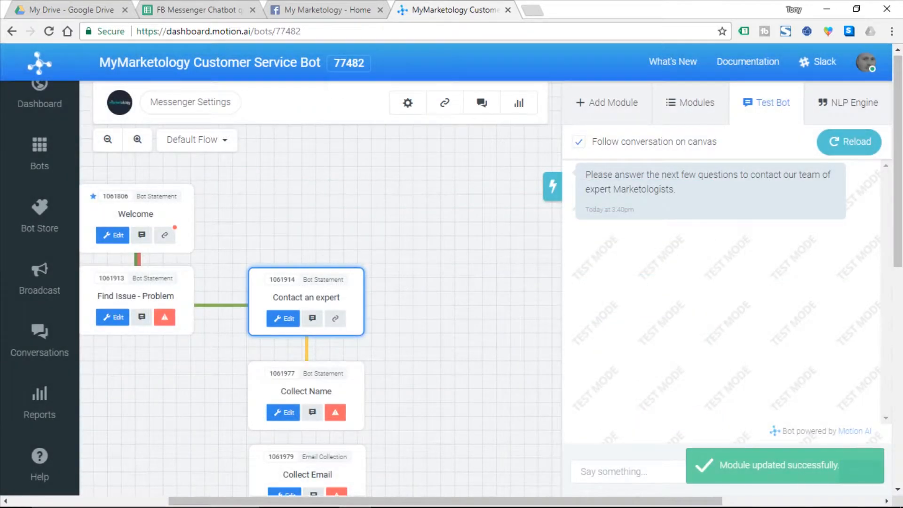
Restart the test conversation, then set the Collect Name module's fallback to go to Collect Email and save it.
click(850, 142)
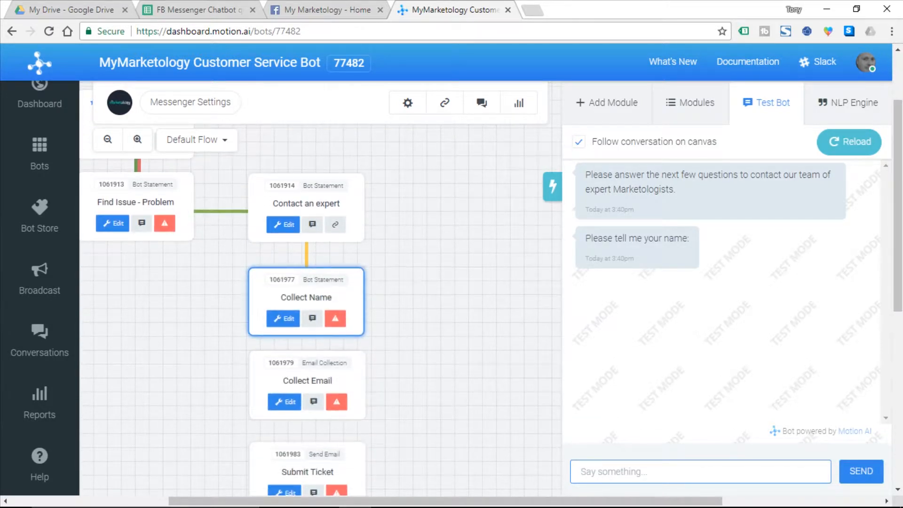
click(283, 319)
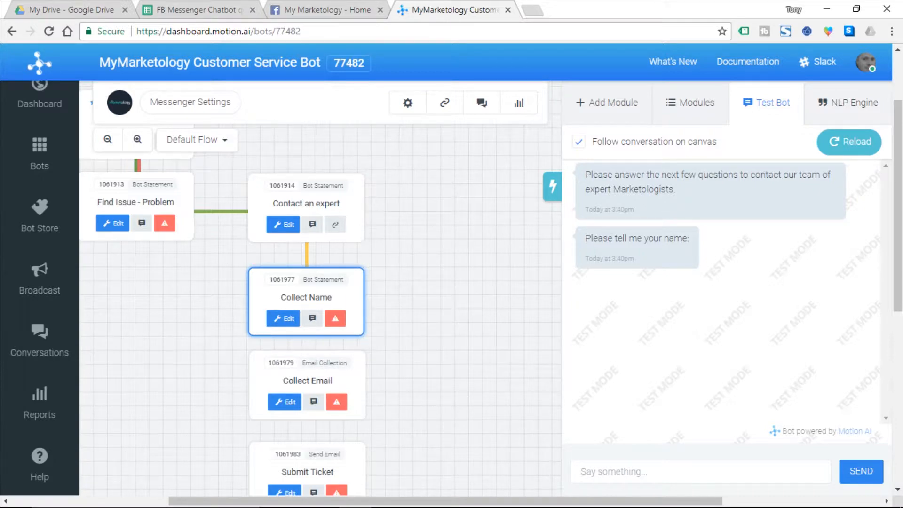
click(283, 319)
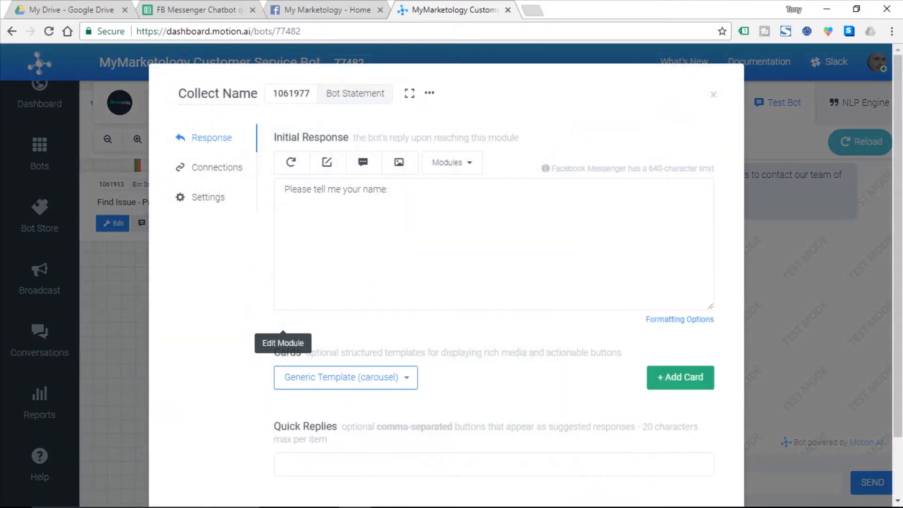
click(217, 167)
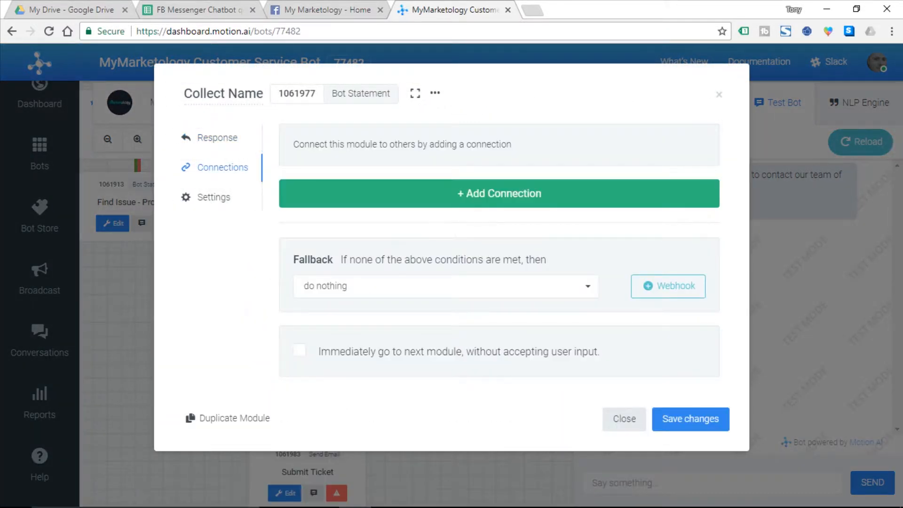
click(452, 287)
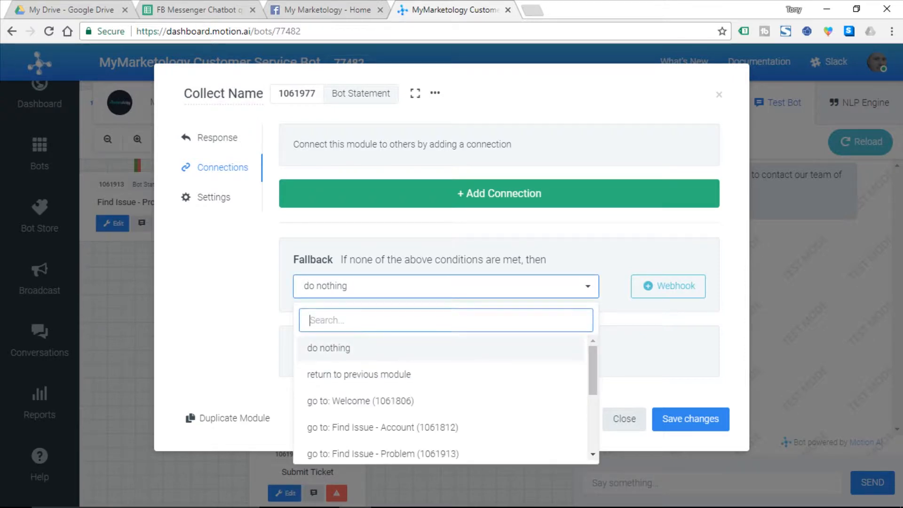
scroll(442, 400, down, 3)
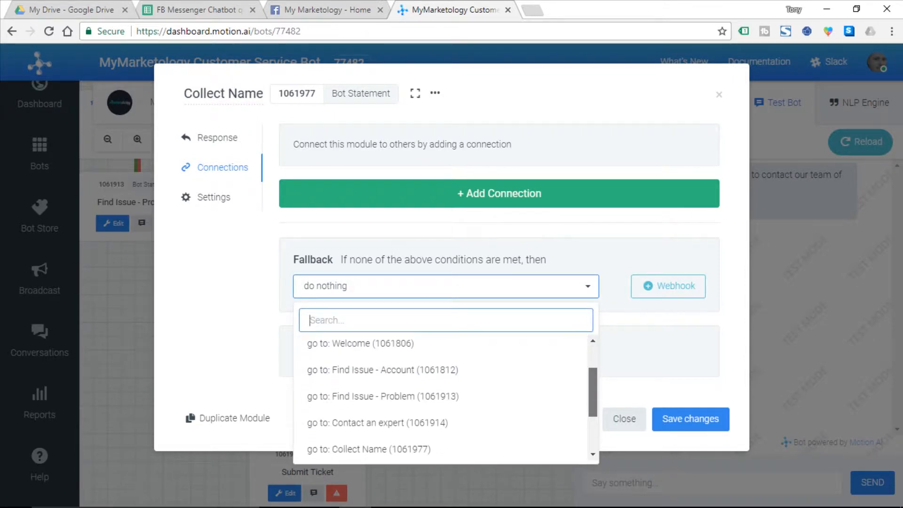
scroll(442, 413, down, 2)
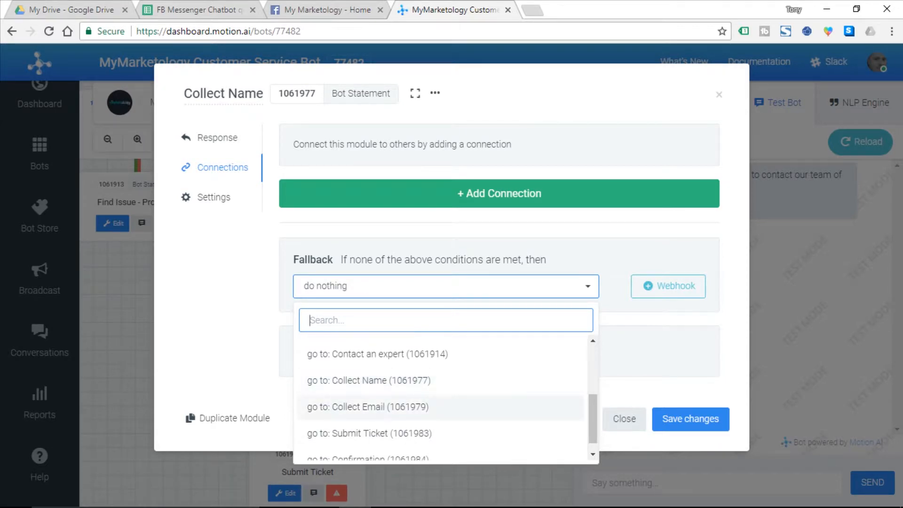
click(367, 406)
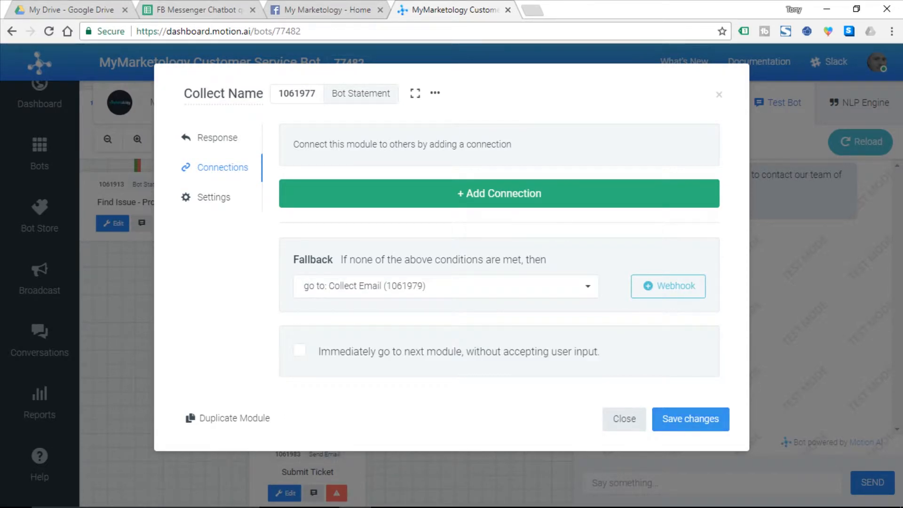
click(691, 418)
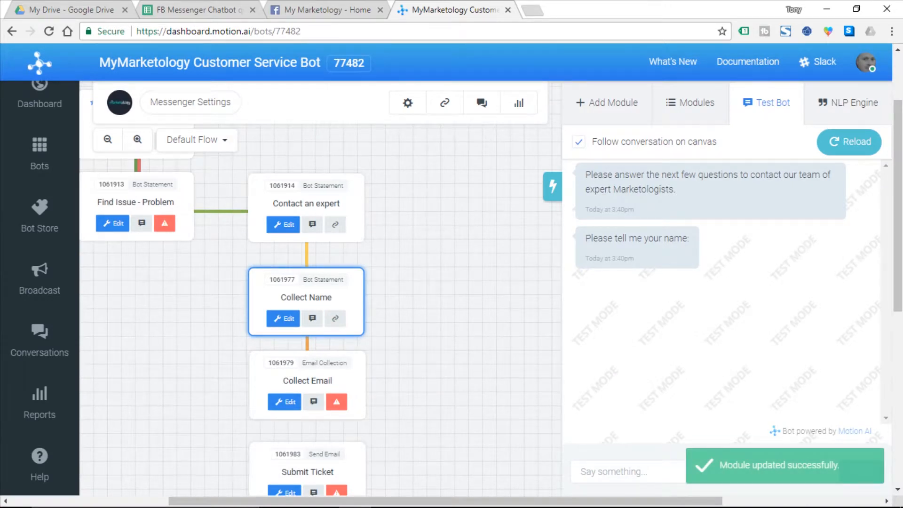
Restart the test conversation and answer the bot's name question with the tester's first name.
click(848, 142)
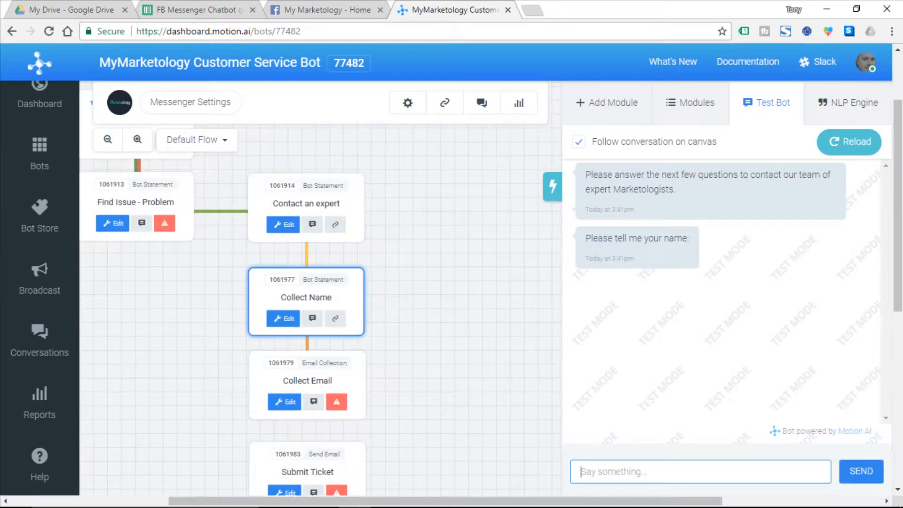
text(Tony)
key(Return)
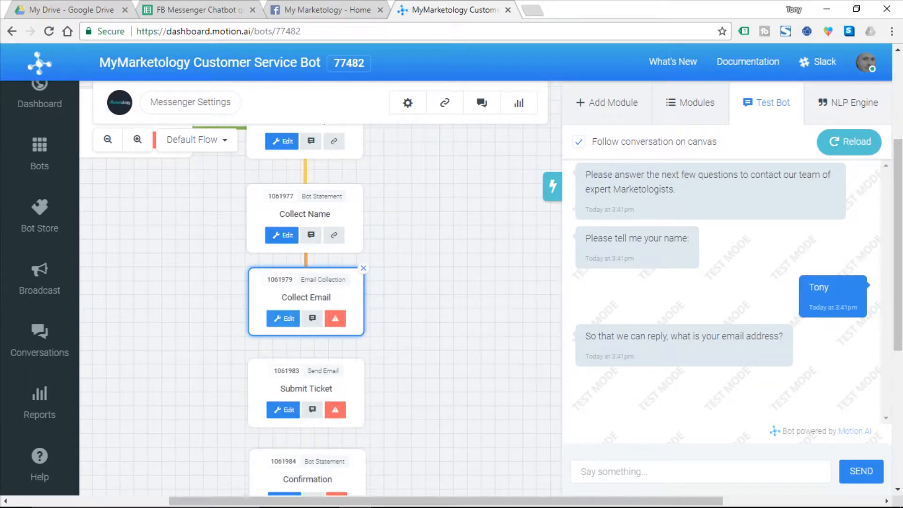
Set the Collect Email module's fallback connection to go to Submit Ticket and save the changes.
click(283, 318)
click(217, 168)
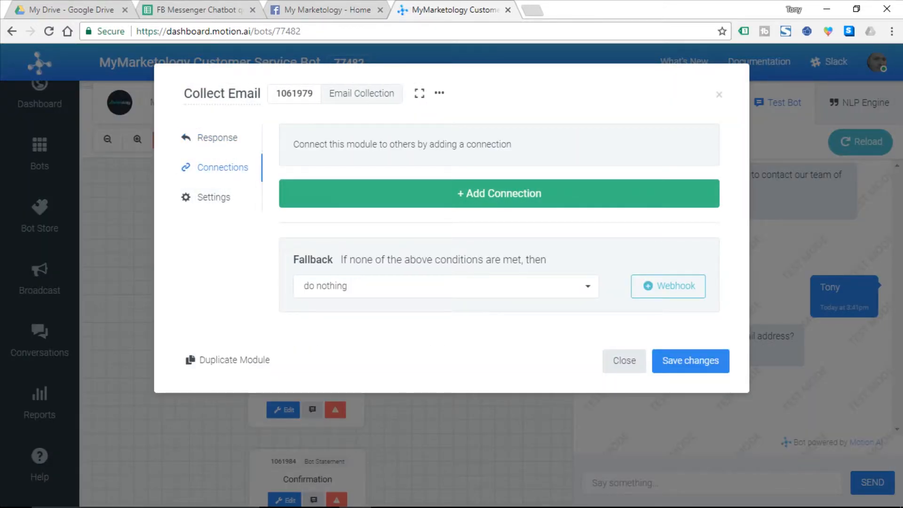
click(583, 286)
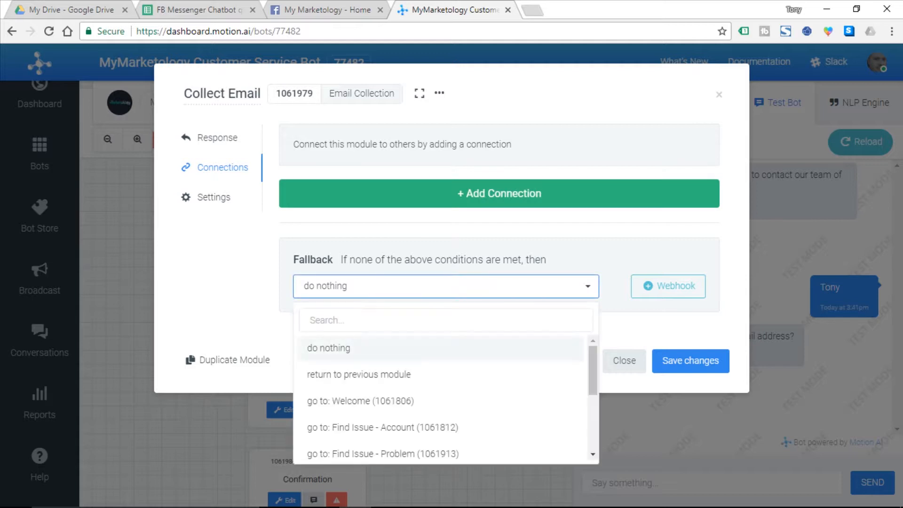
drag(593, 369, 593, 424)
click(470, 419)
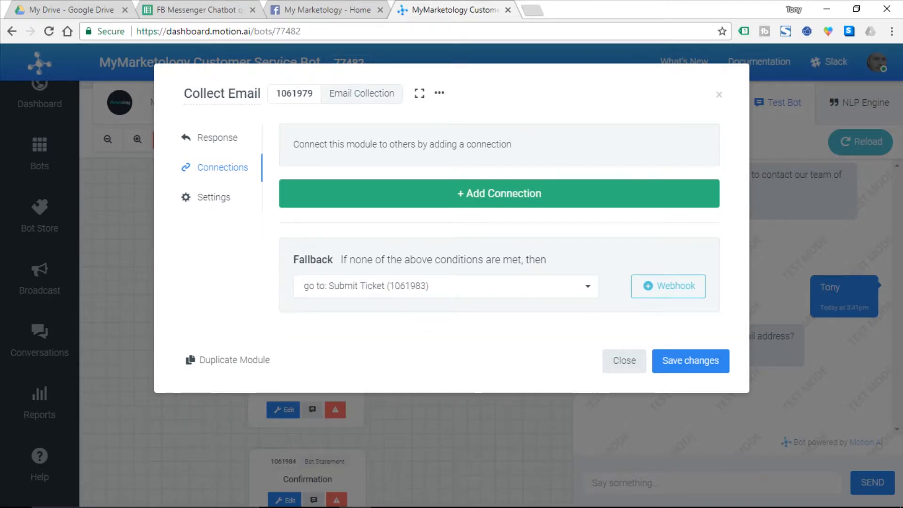
click(690, 360)
Set the Submit Ticket module's fallback connection to go to Confirmation and save the changes.
scroll(305, 282, down, 3)
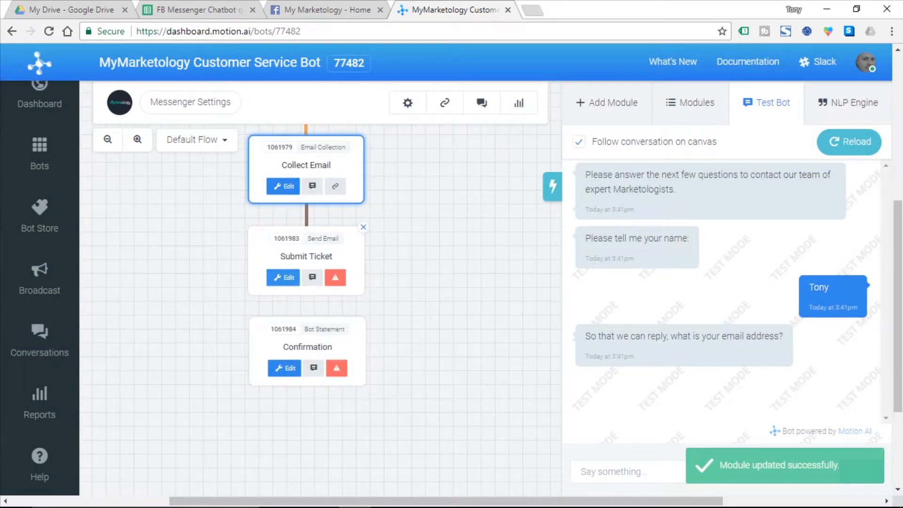
click(283, 277)
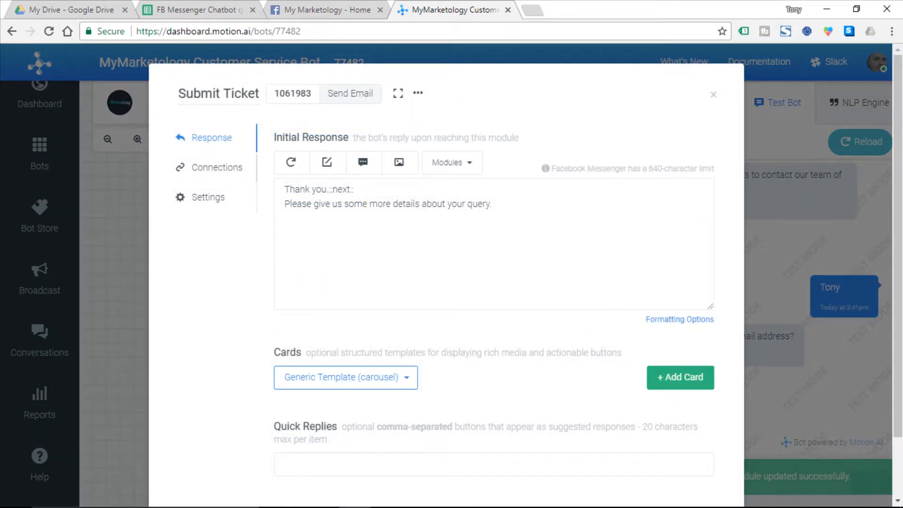
click(217, 167)
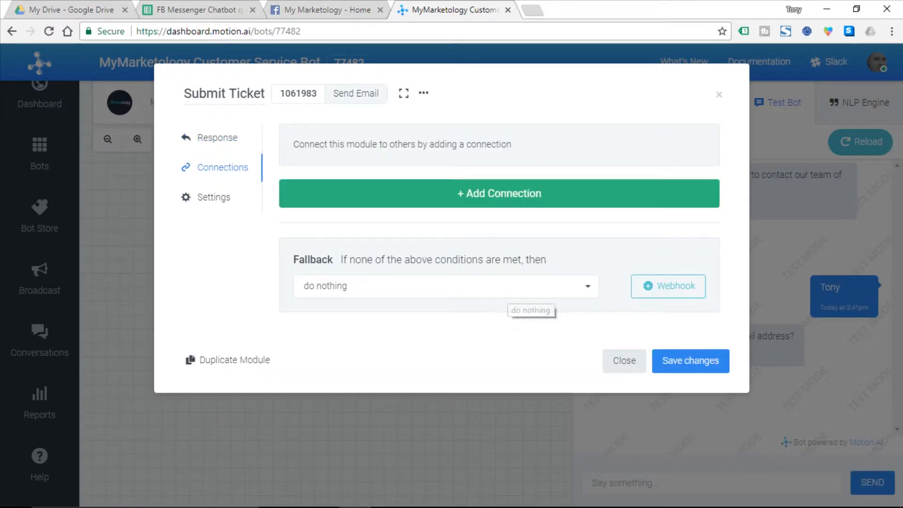
click(510, 289)
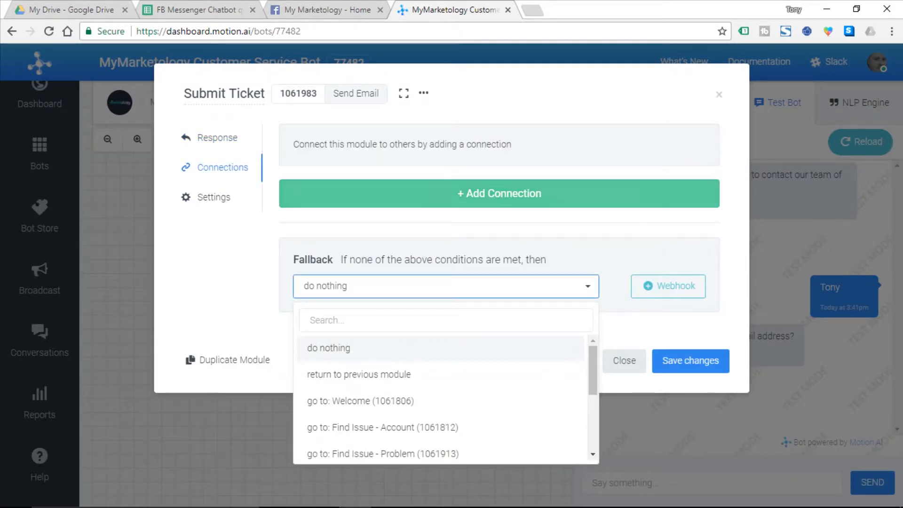
scroll(442, 400, down, 2)
scroll(442, 400, down, 3)
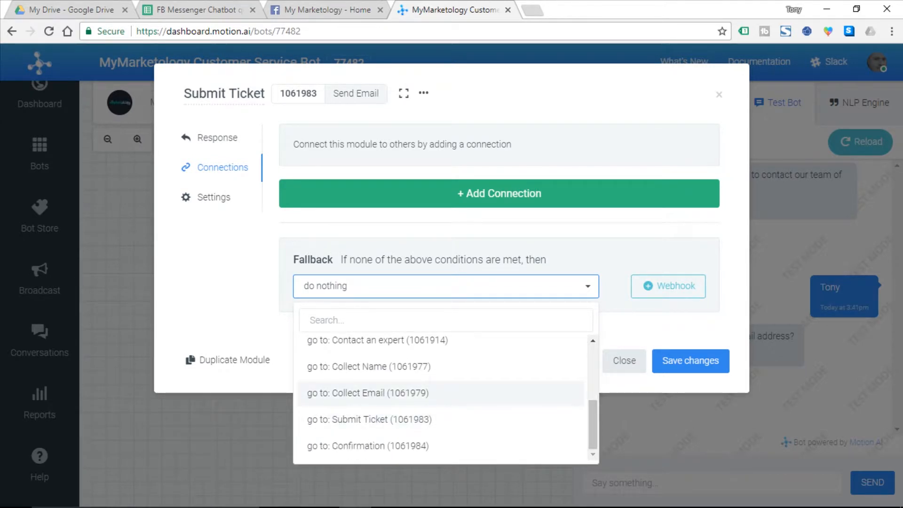
click(367, 445)
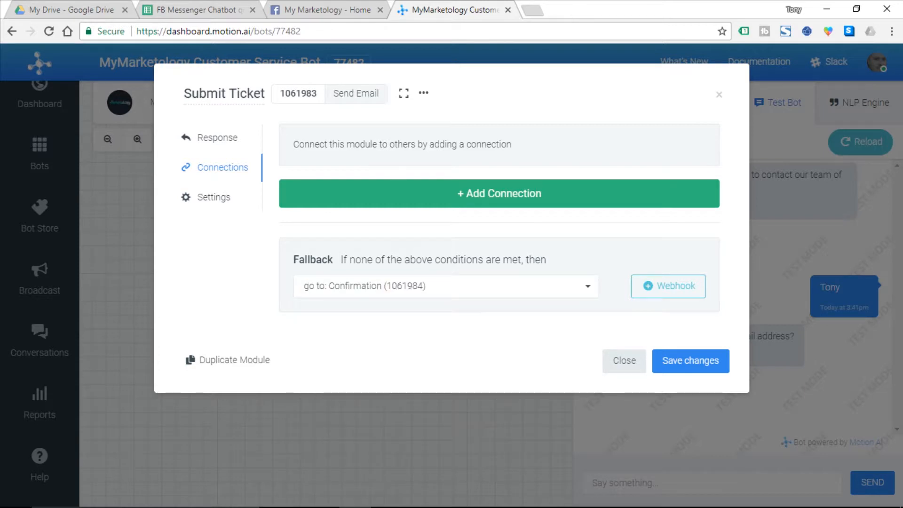
click(690, 361)
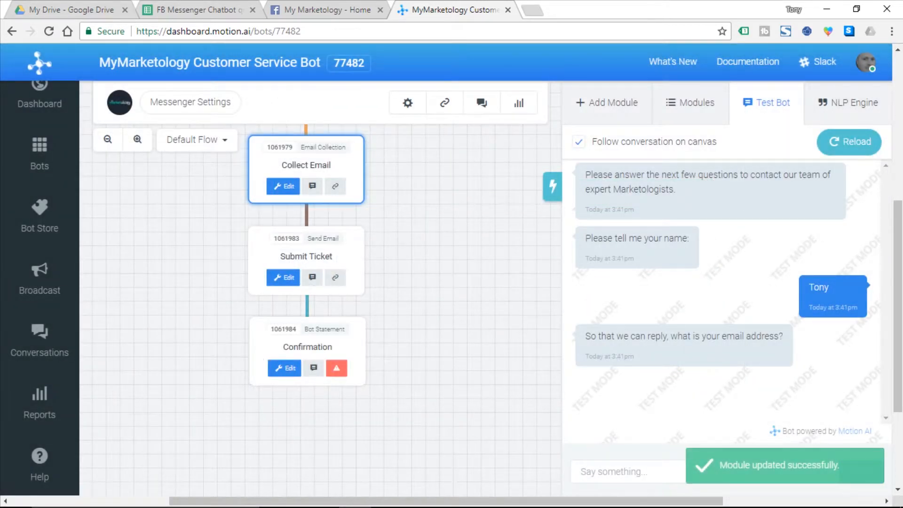
Examine the connected module chain on the canvas from Contact an expert through Confirmation, including the Confirmation module's connection status.
scroll(319, 291, up, 7)
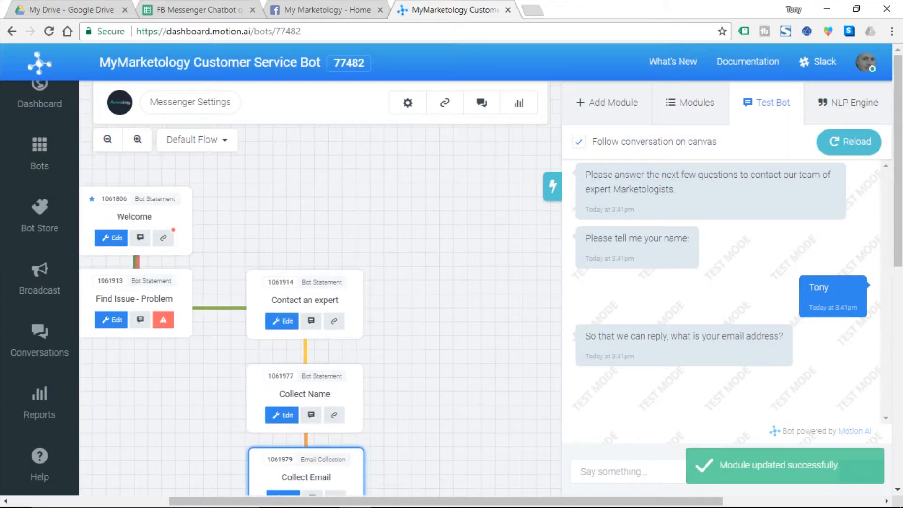
scroll(329, 306, down, 7)
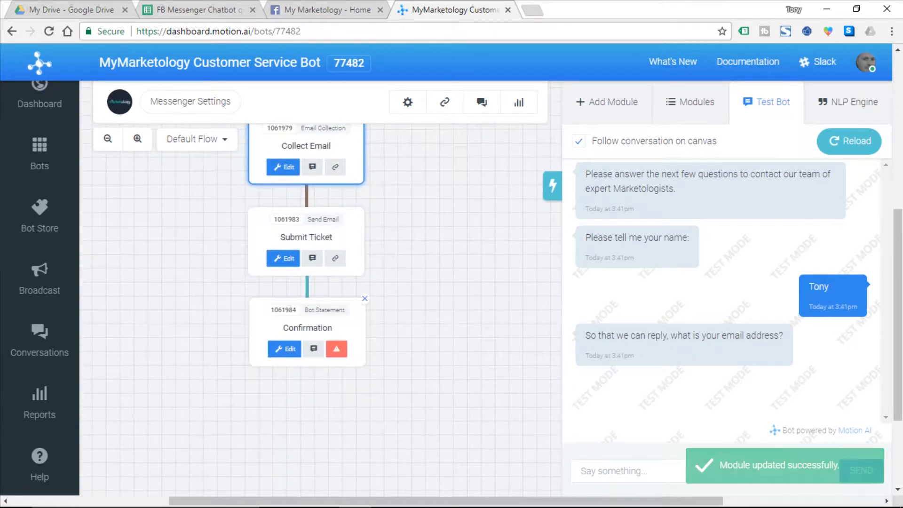
mouse_move(337, 348)
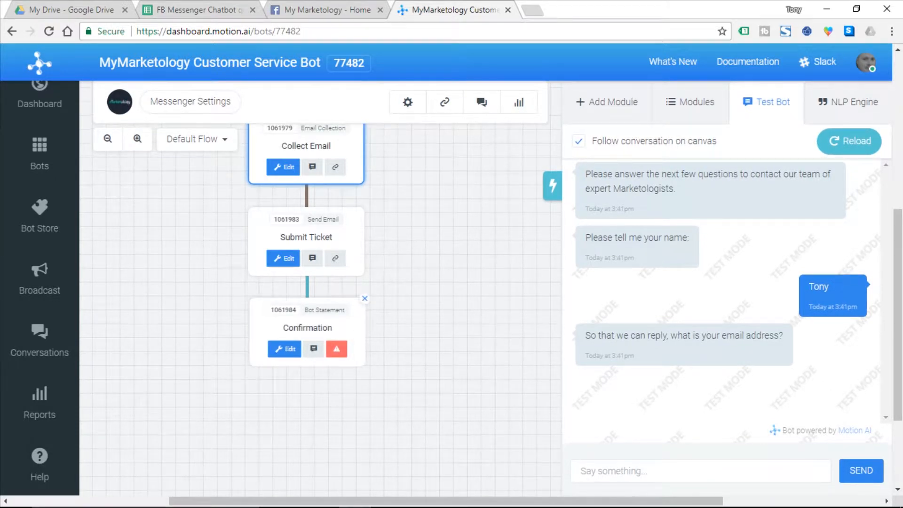
scroll(324, 306, up, 1)
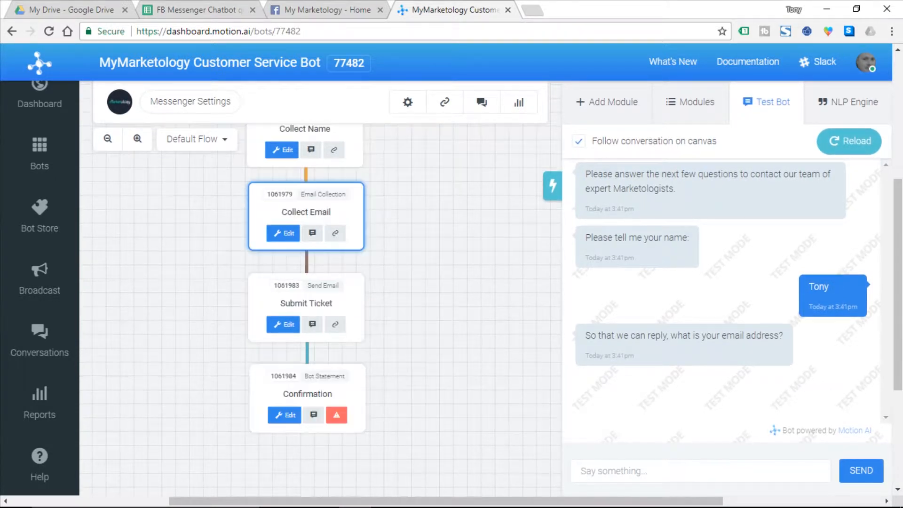
scroll(329, 225, up, 1)
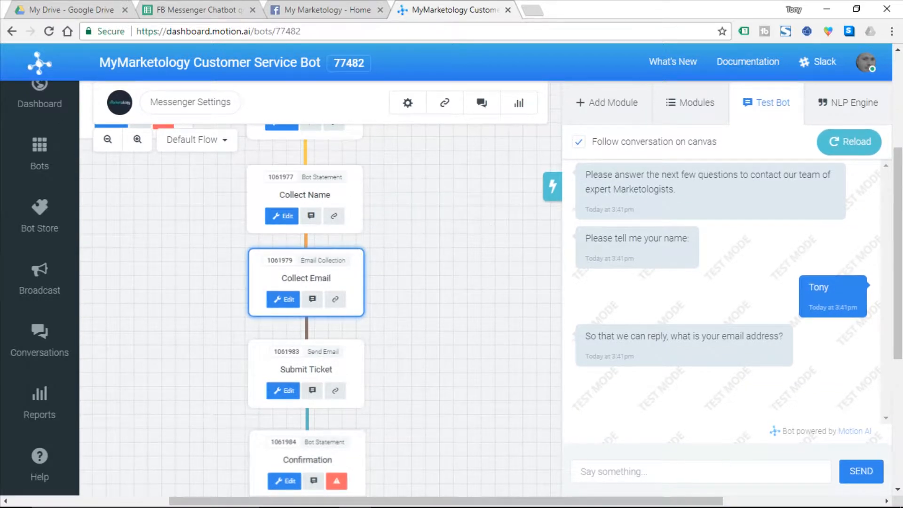
scroll(306, 282, down, 1)
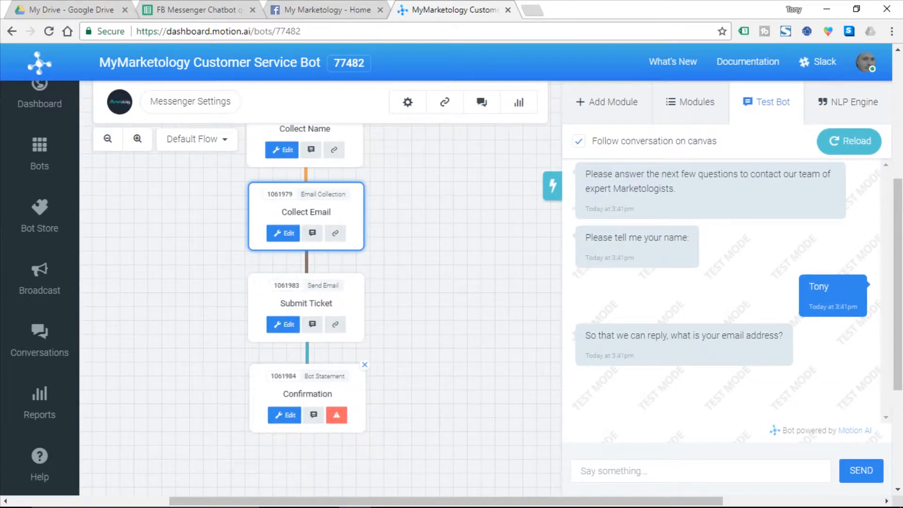
scroll(329, 282, up, 2)
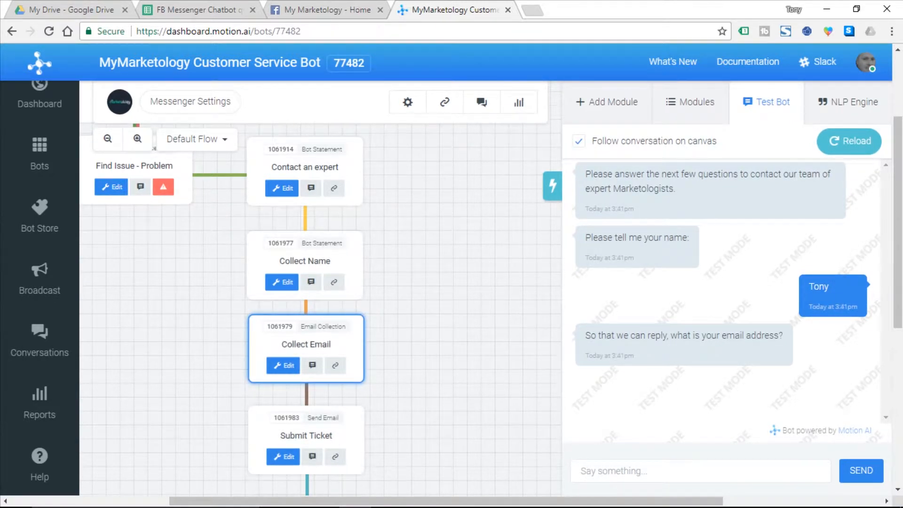
scroll(329, 282, down, 2)
scroll(329, 282, up, 3)
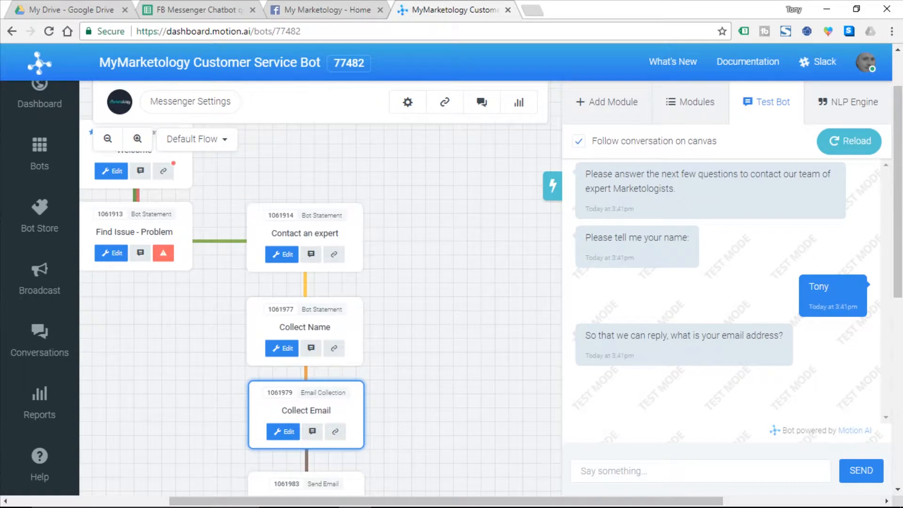
Switch to Chatbot flow.jpg in Photos to review the hand-drawn flow, then return to the bot canvas in Chrome.
mouse_move(452, 494)
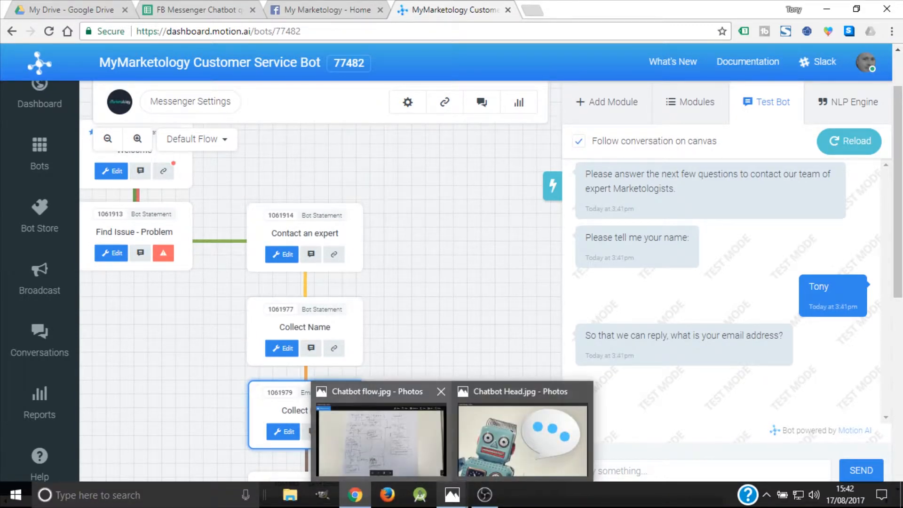
click(380, 437)
scroll(483, 269, up, 1)
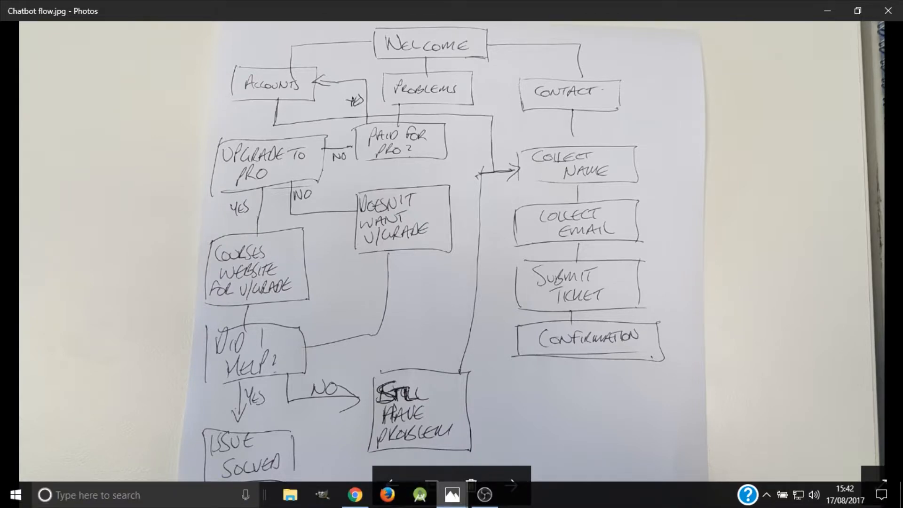
mouse_move(355, 495)
click(355, 437)
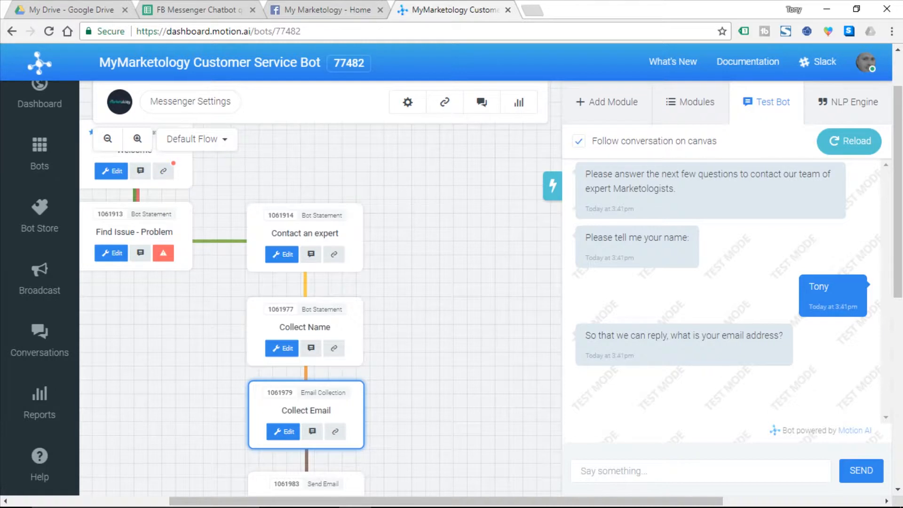
Start a test conversation from the Find Issue - Account module.
drag(211, 315, 422, 377)
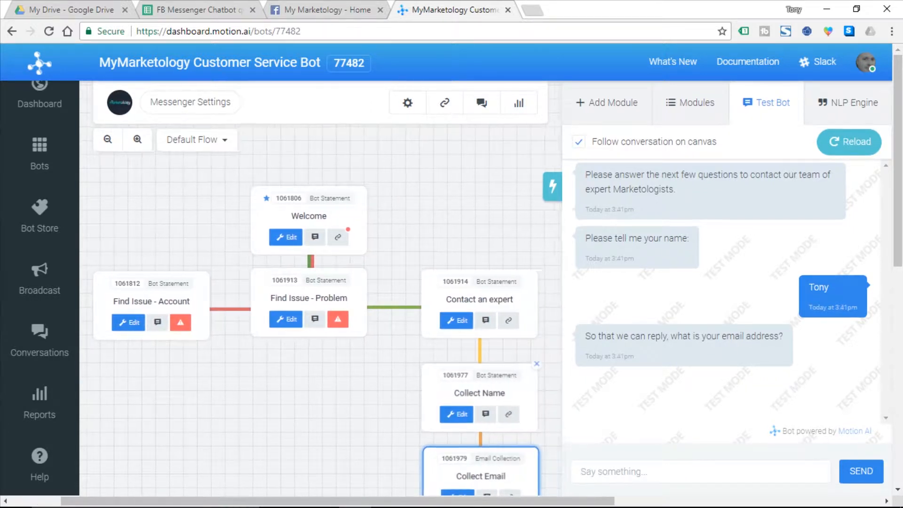
click(766, 102)
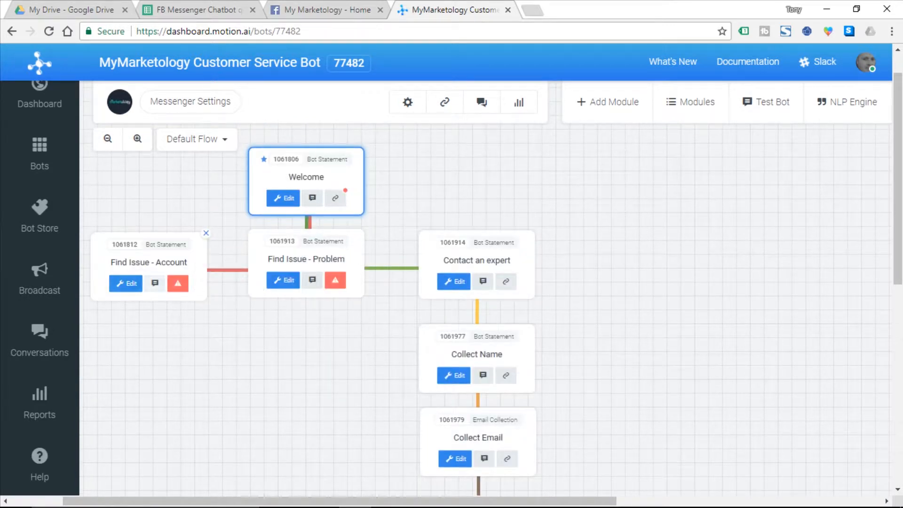
click(155, 283)
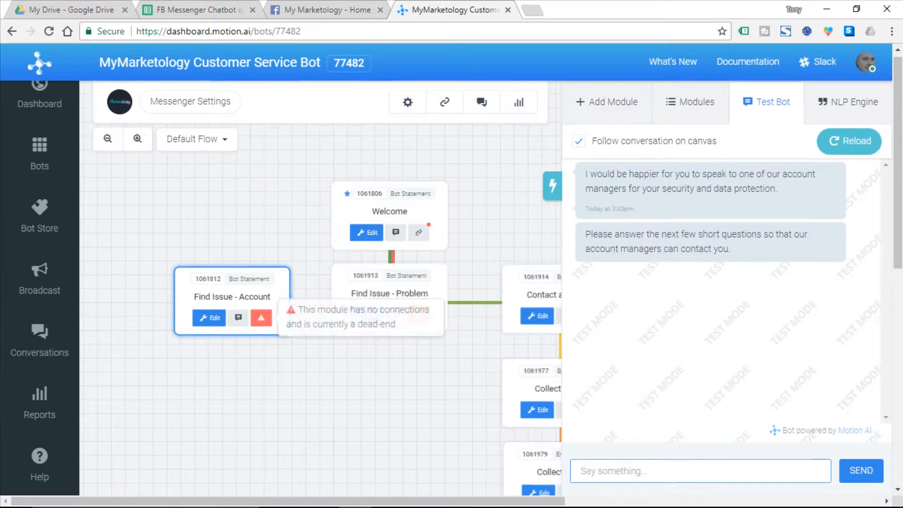
Set the Find Issue - Account module's fallback connection to go to Collect Name and save the changes.
click(209, 318)
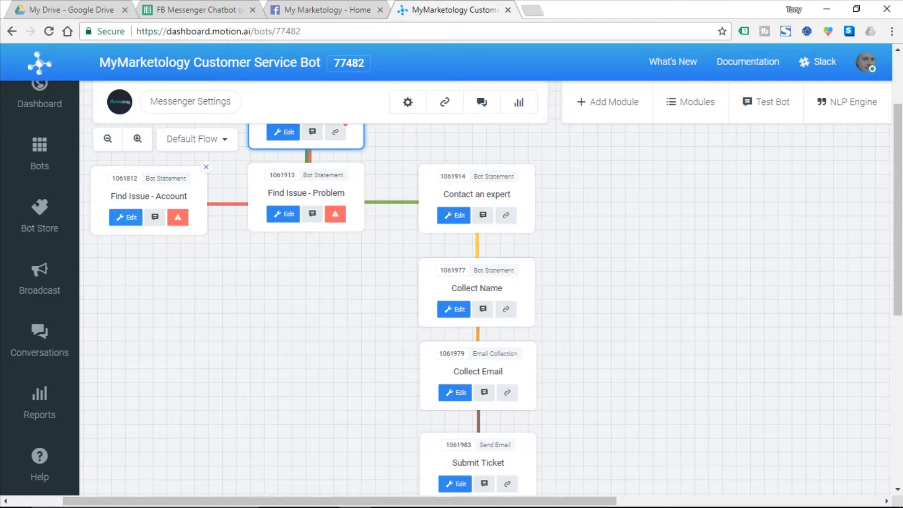
click(125, 217)
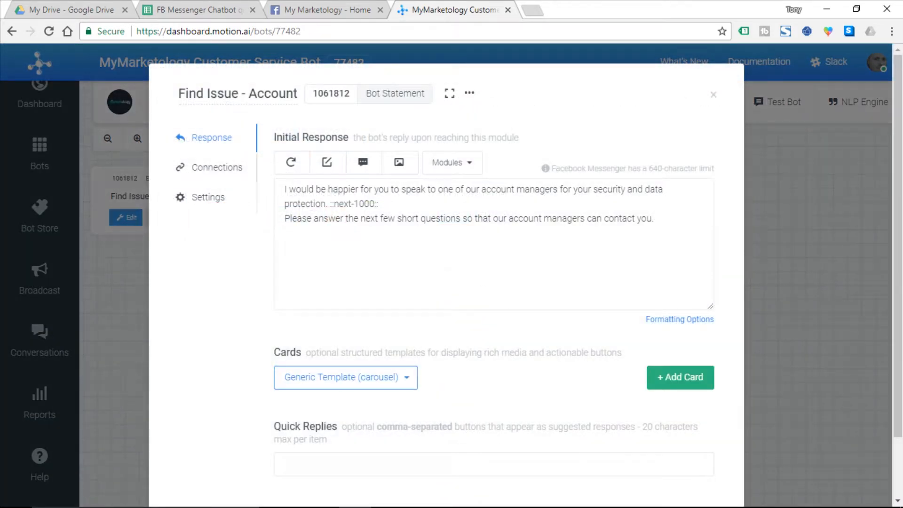
click(219, 168)
click(531, 286)
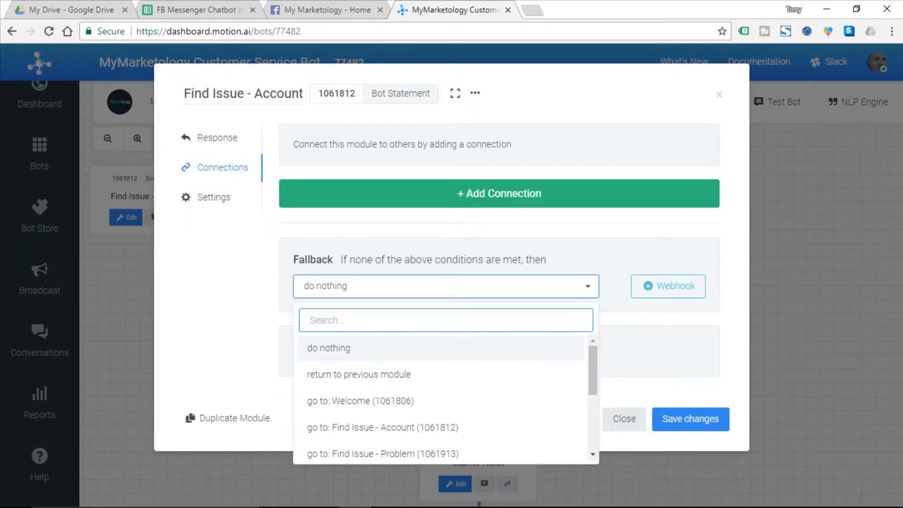
drag(593, 370, 592, 400)
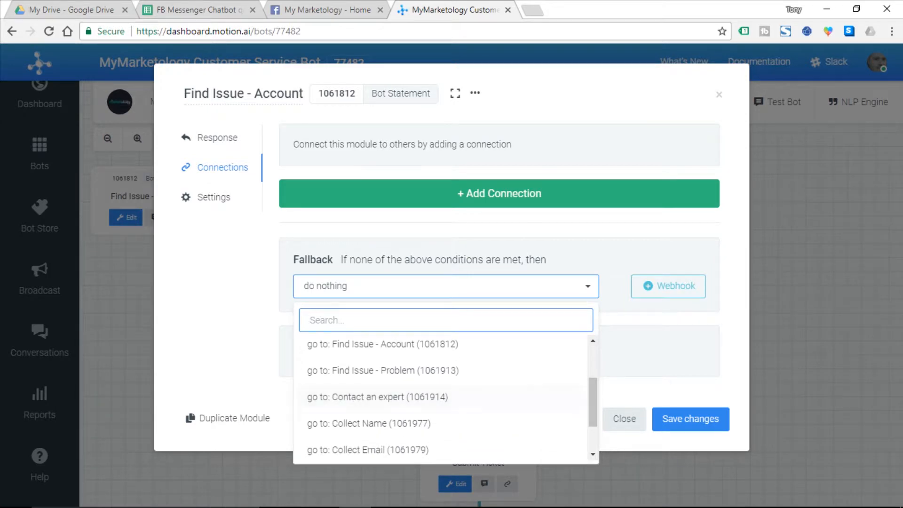
click(367, 420)
click(691, 418)
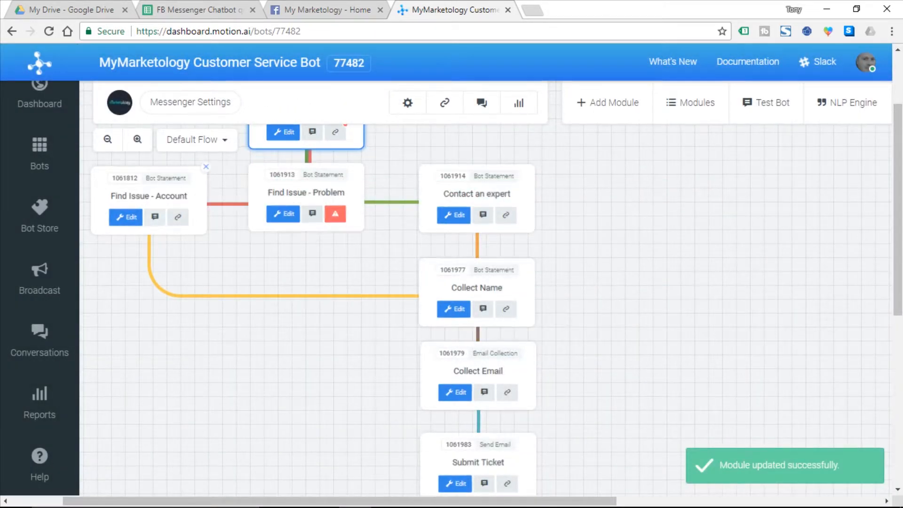
Examine the canvas connections from Welcome, Find Issue - Account, Find Issue - Problem and Contact an expert down through Confirmation.
scroll(475, 282, down, 2)
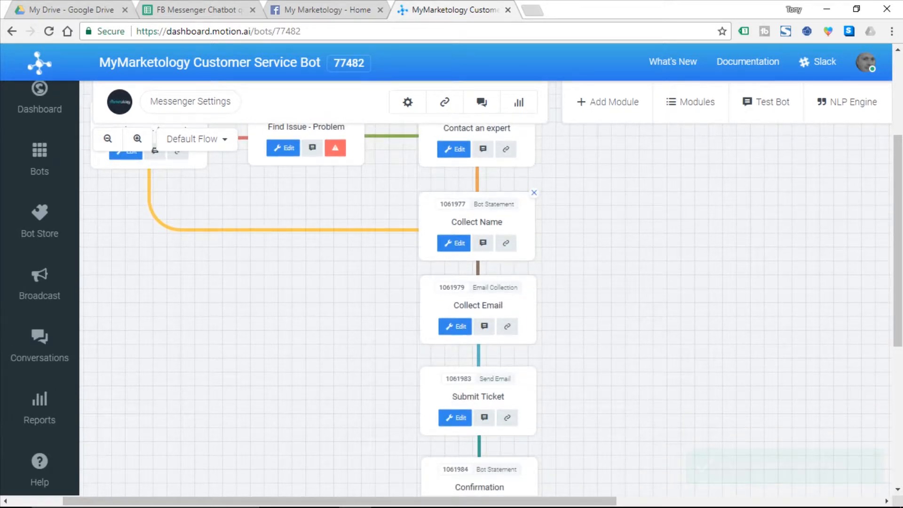
scroll(480, 306, up, 2)
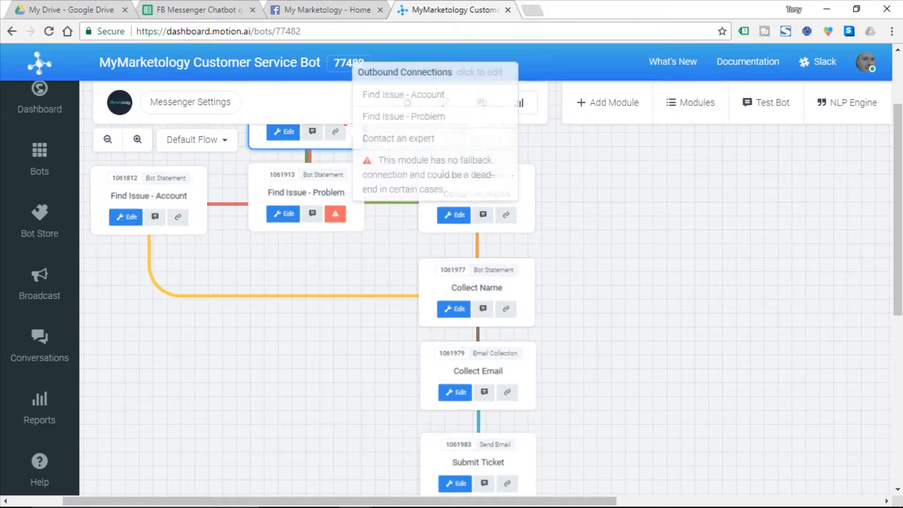
mouse_move(335, 214)
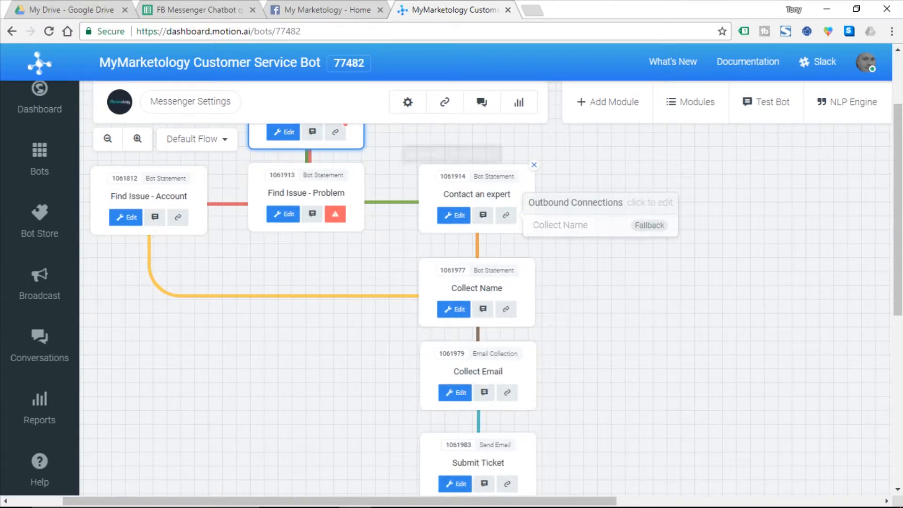
scroll(489, 463, down, 1)
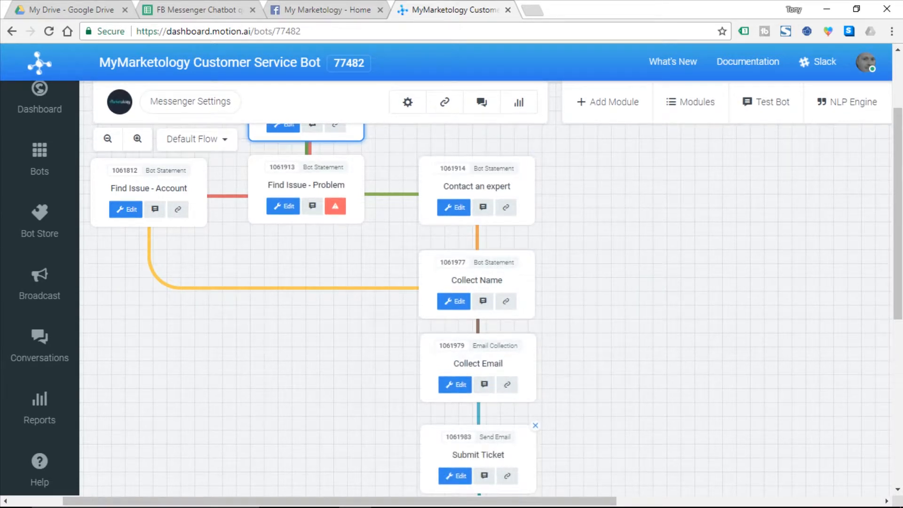
scroll(478, 473, down, 1)
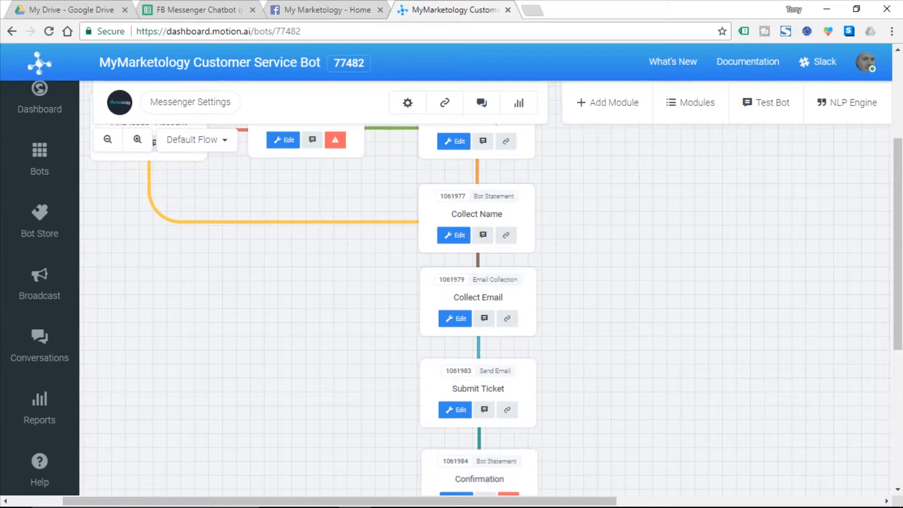
scroll(478, 472, up, 1)
scroll(478, 473, down, 1)
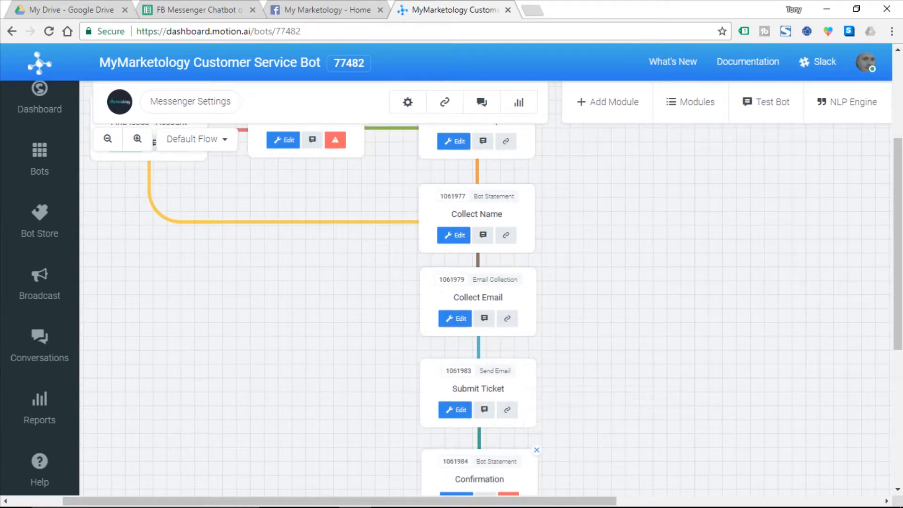
scroll(478, 473, up, 2)
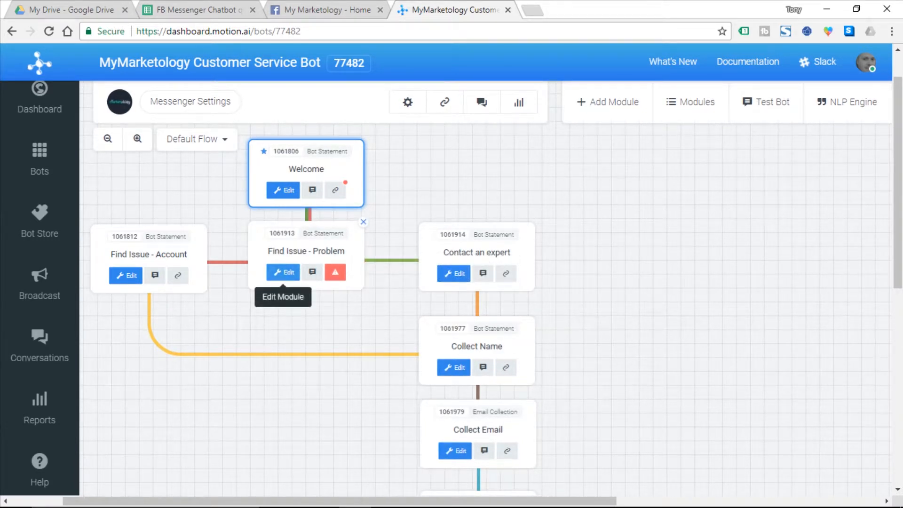
Switch to Chatbot flow.jpg in Photos to review the planned Problems branch, then return to the bot canvas in Chrome.
mouse_move(423, 504)
mouse_move(452, 493)
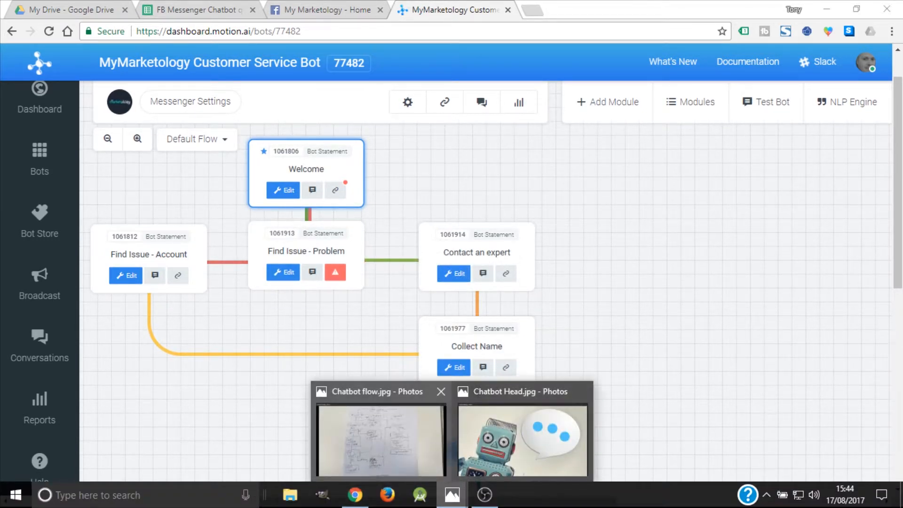
click(378, 432)
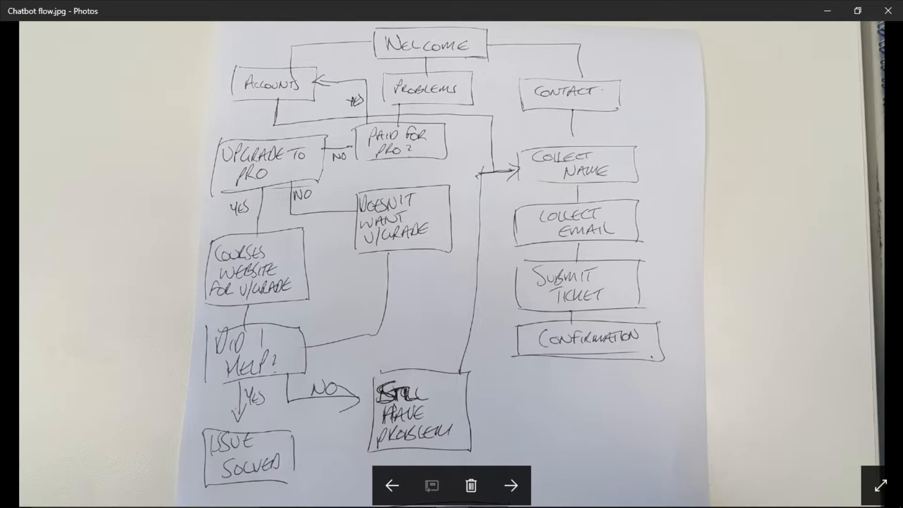
mouse_move(469, 507)
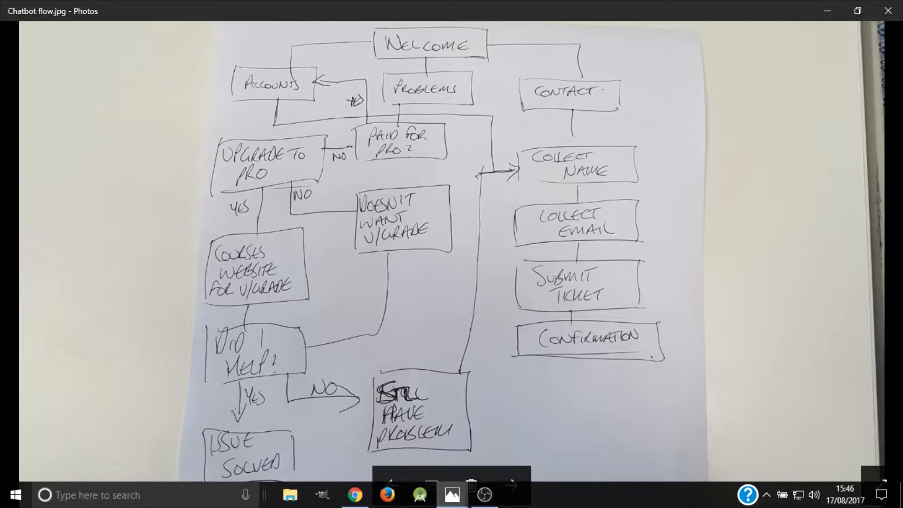
mouse_move(452, 494)
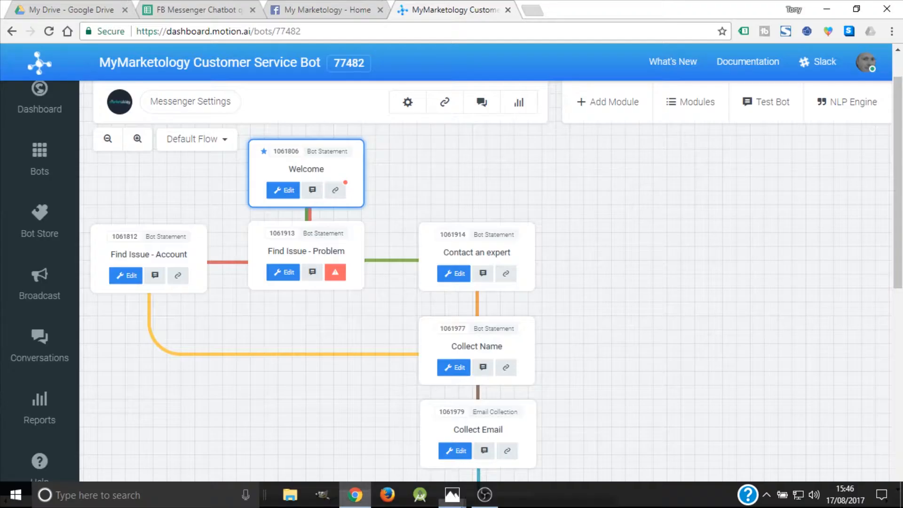
click(354, 494)
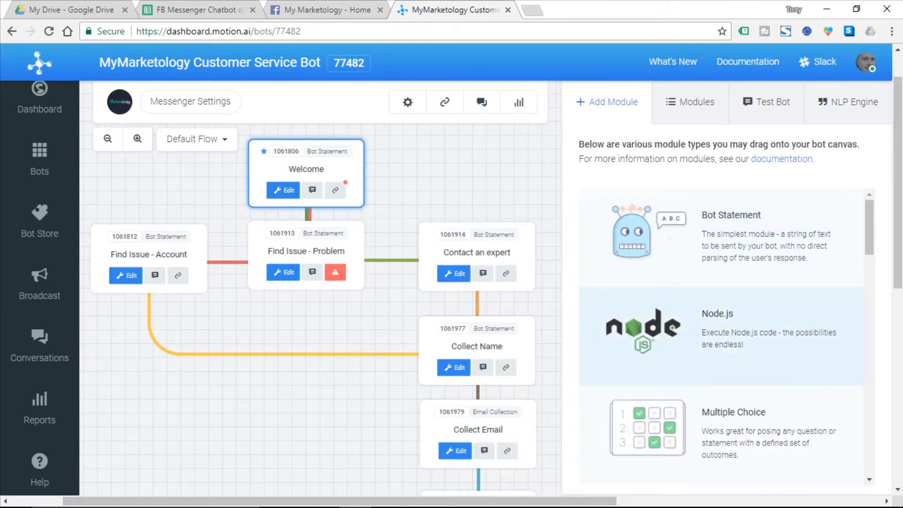
Add a Yes/No module to the canvas below Find Issue - Problem and review its yes, no and maybe connection options.
scroll(721, 325, down, 2)
scroll(723, 332, down, 2)
drag(723, 334, 299, 401)
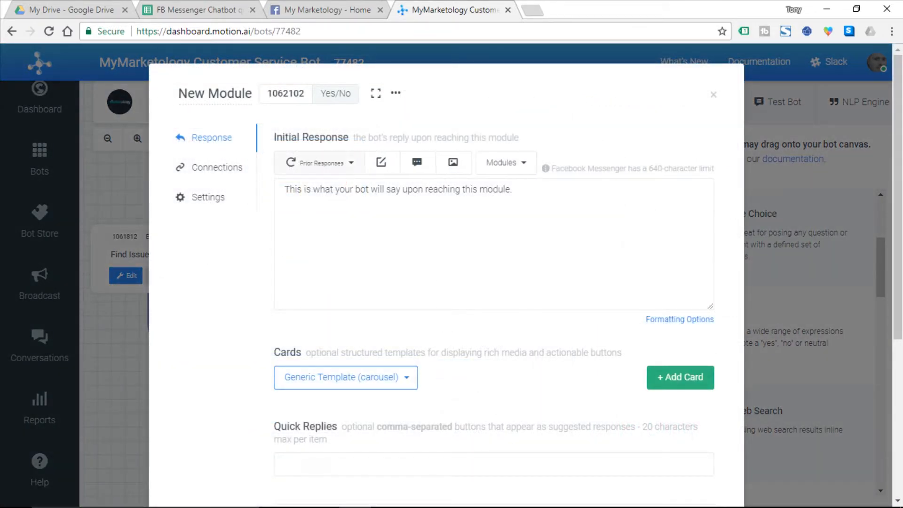
click(217, 168)
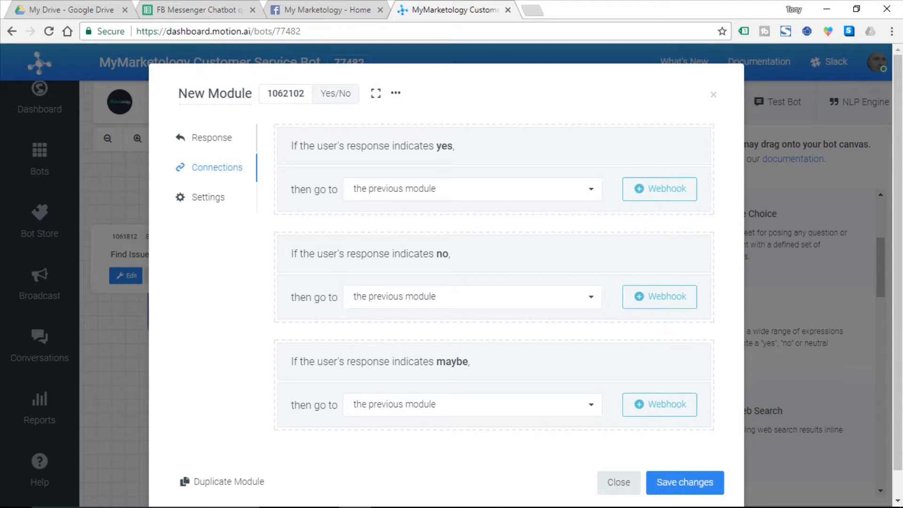
click(212, 137)
click(391, 189)
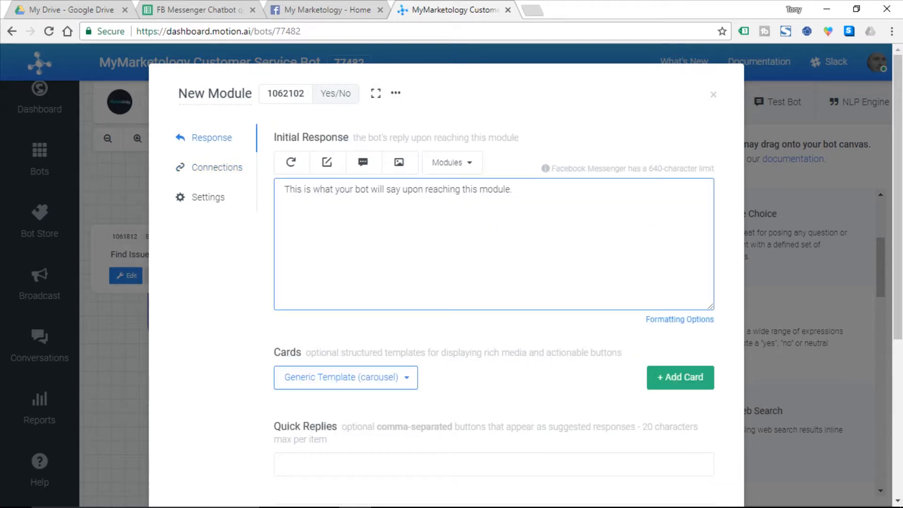
Rename the new Yes/No module as "Paid for pro?".
click(221, 95)
triple_click(221, 94)
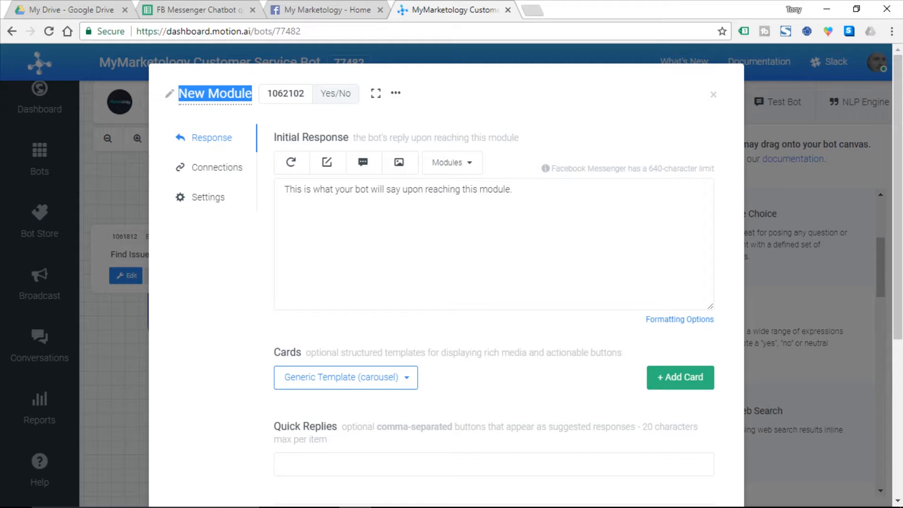
text(Pai)
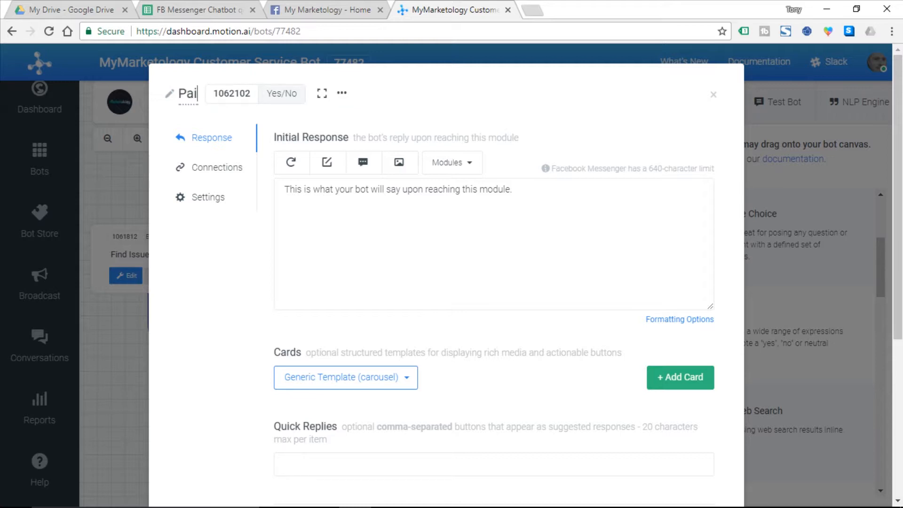
text(d for pro?)
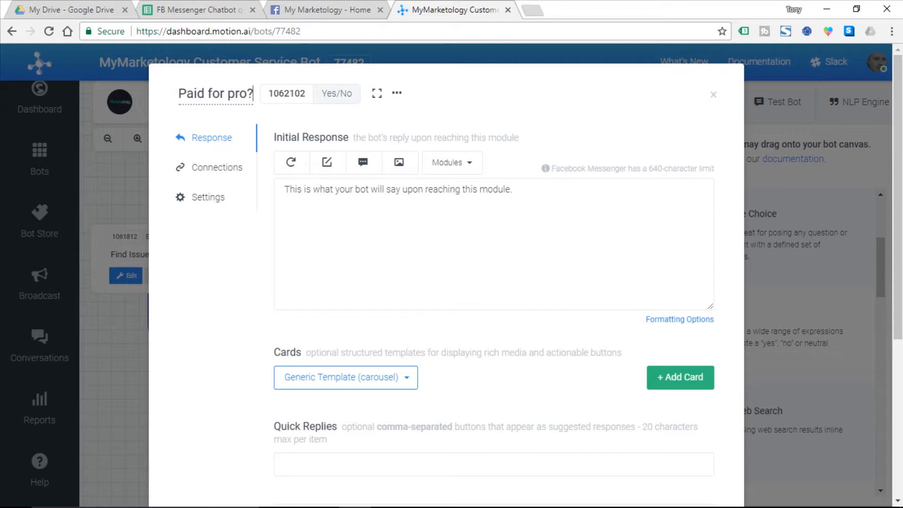
Copy the Paid for PRO? response "I'm sorry to hear that. ::next-500::Have you paid for PRO membership?" from the FB Messenger Chatbot questions and responses spreadsheet.
click(313, 189)
key(ctrl+a)
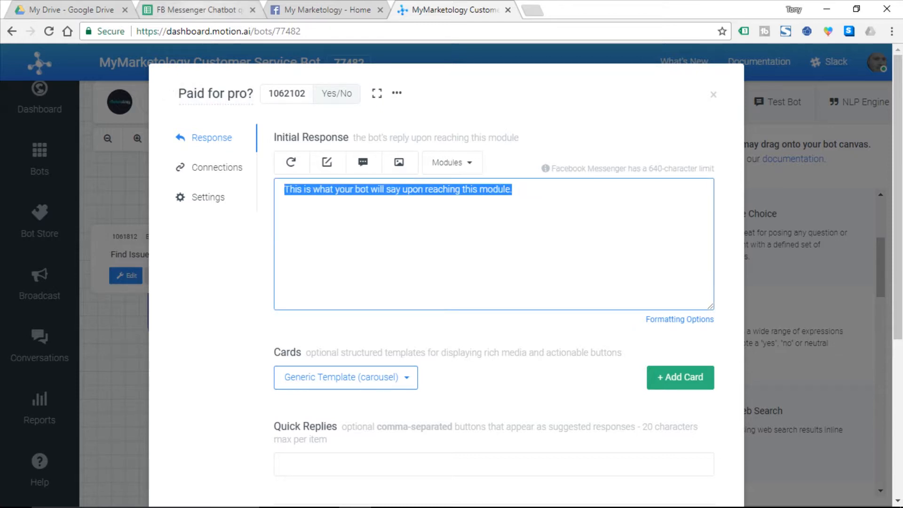
click(200, 10)
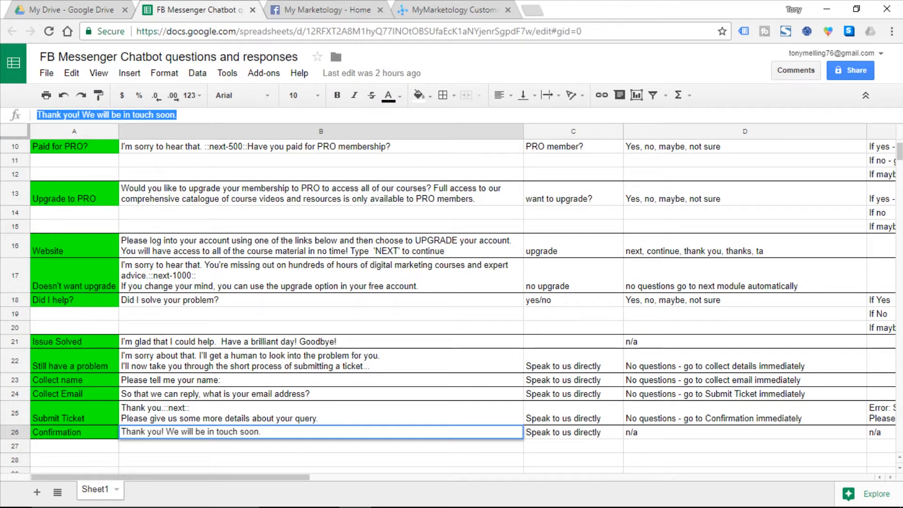
click(320, 146)
drag(307, 115, 37, 115)
key(ctrl+c)
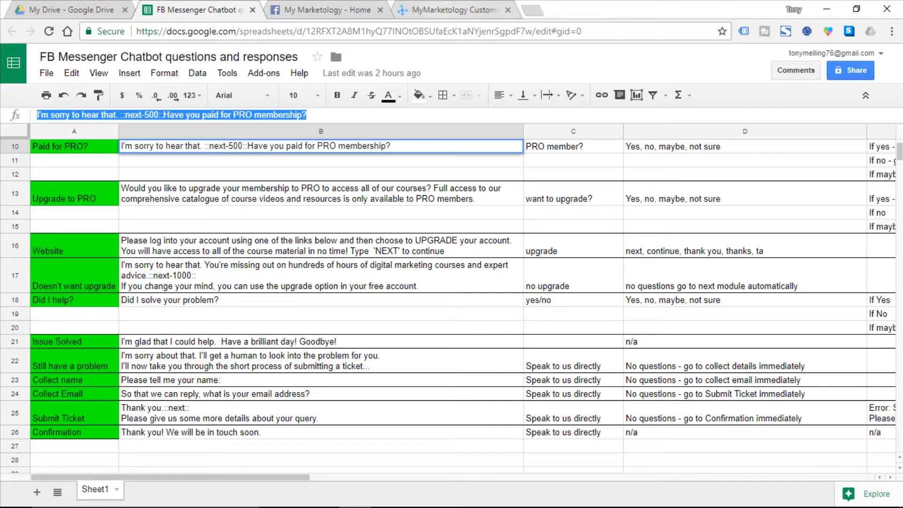
Replace the Paid for pro? module's default initial response with the copied PRO membership question and save the changes.
click(449, 10)
key(ctrl+v)
drag(416, 189, 372, 189)
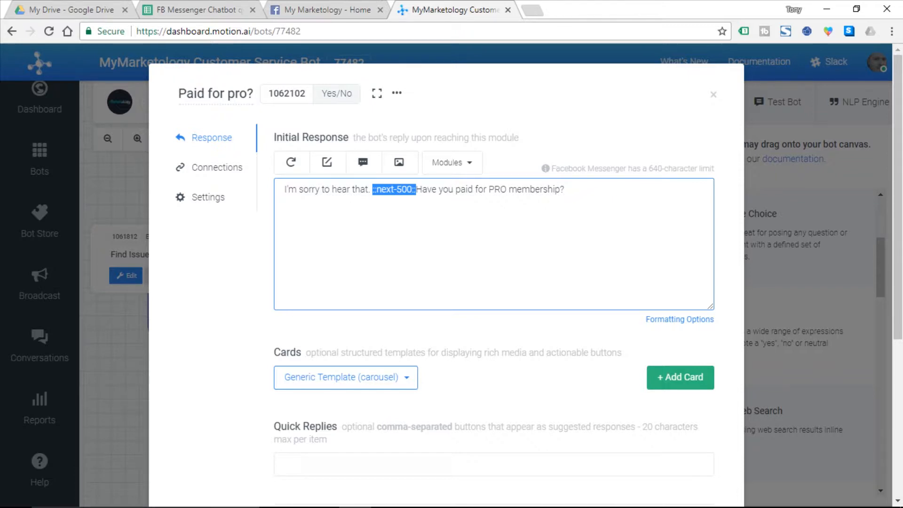
scroll(493, 282, down, 2)
scroll(494, 283, up, 2)
scroll(493, 282, down, 5)
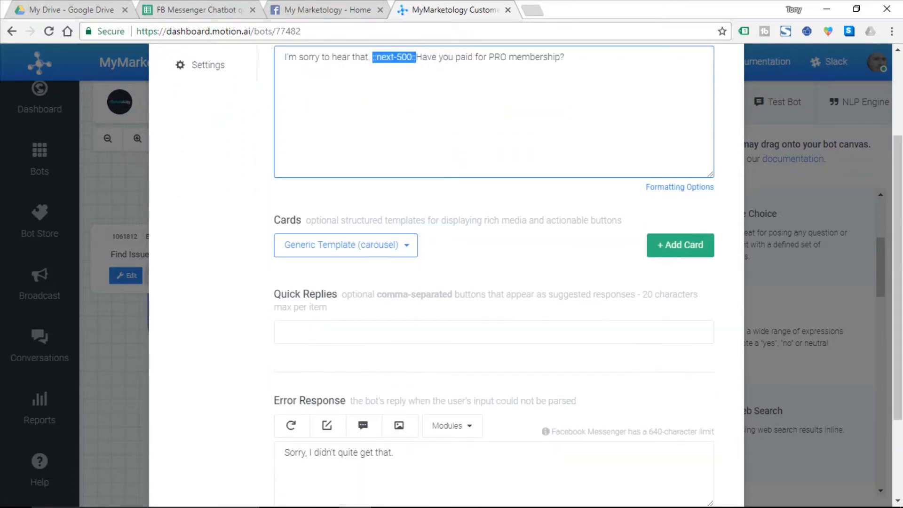
click(685, 455)
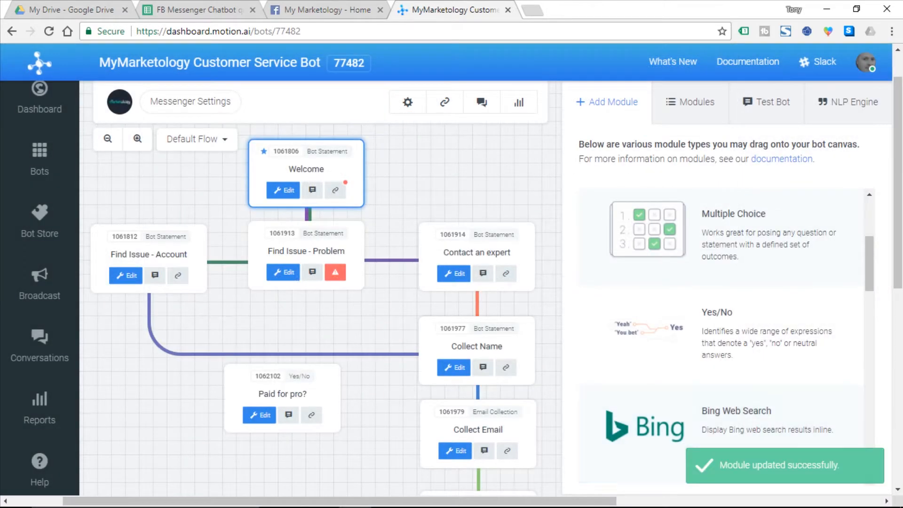
Align Paid for pro? beneath Find Issue - Problem, and set and save Find Issue - Problem's fallback connection to go to Paid for pro?
drag(283, 394, 303, 393)
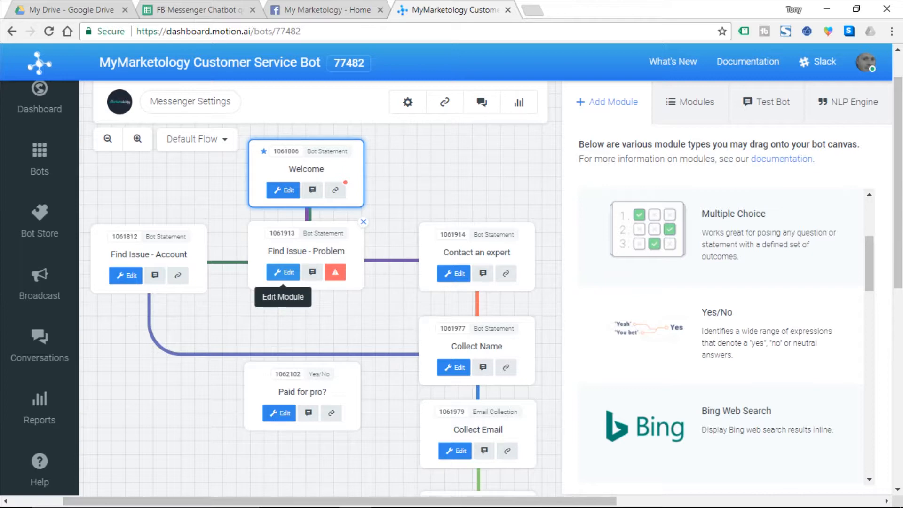
click(283, 272)
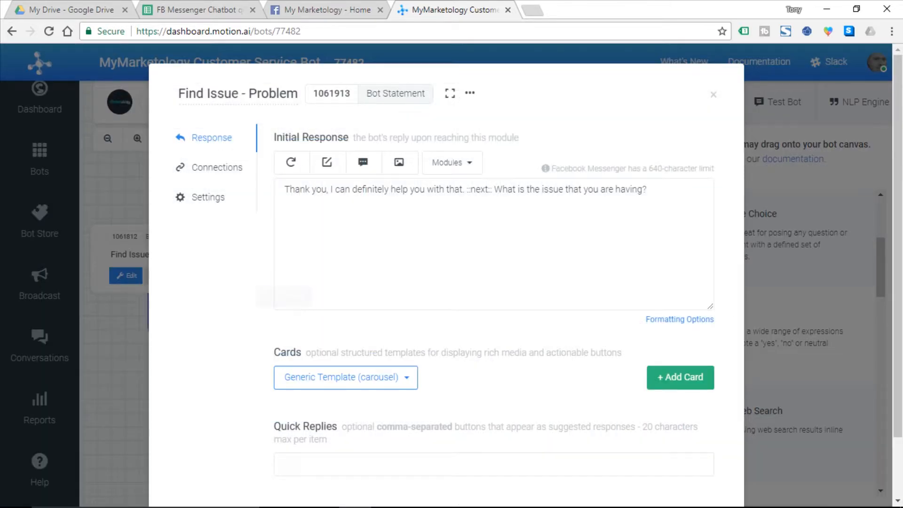
click(217, 168)
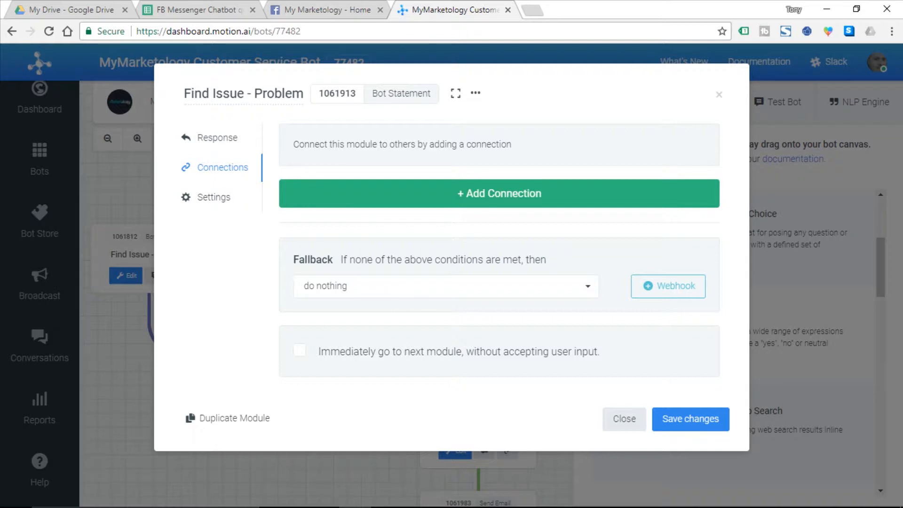
click(446, 285)
scroll(442, 400, down, 2)
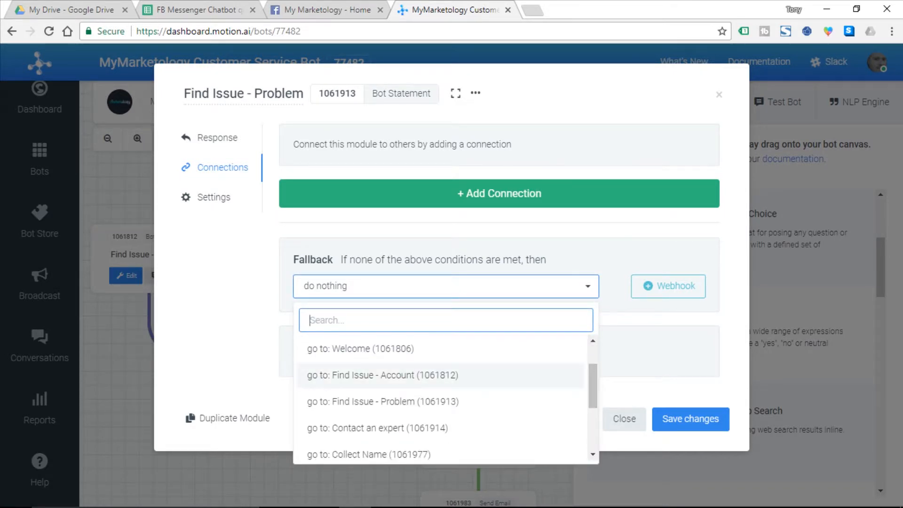
scroll(442, 399, down, 3)
click(366, 445)
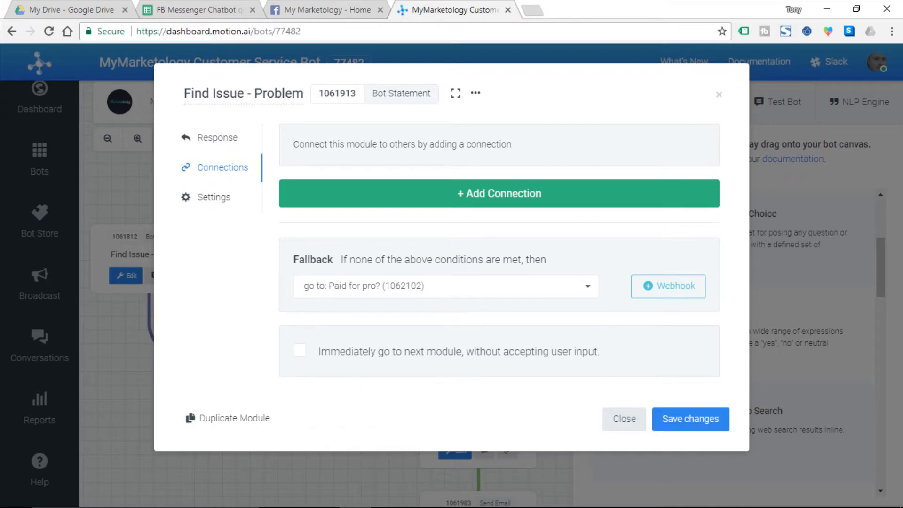
click(690, 419)
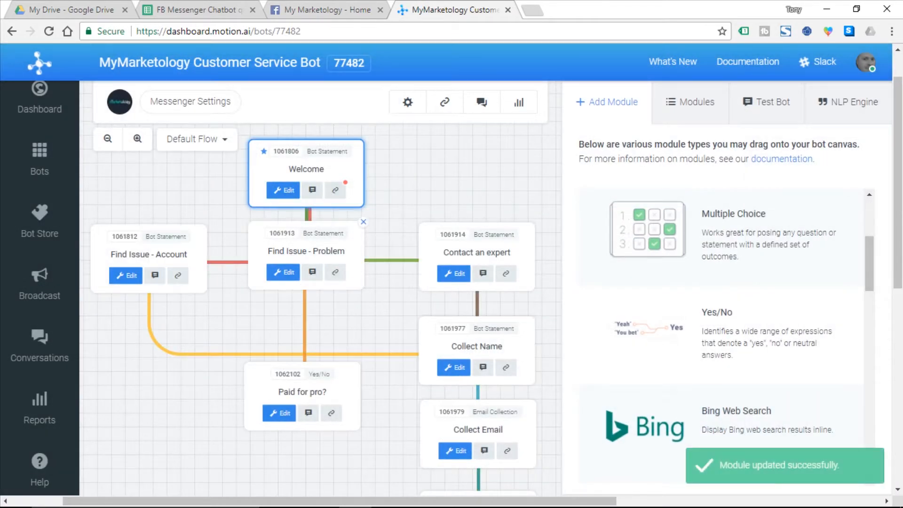
Test the bot from Find Issue - Problem by sending the message "can't view videos".
click(312, 272)
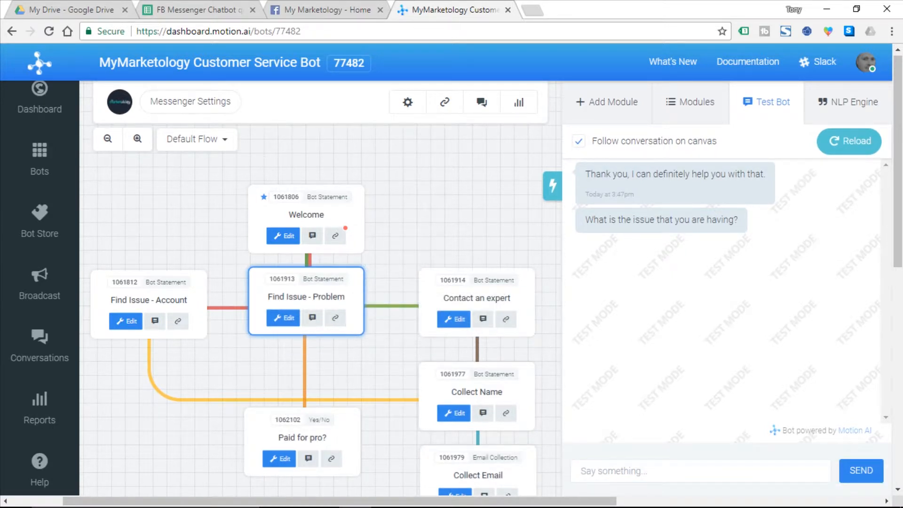
click(658, 470)
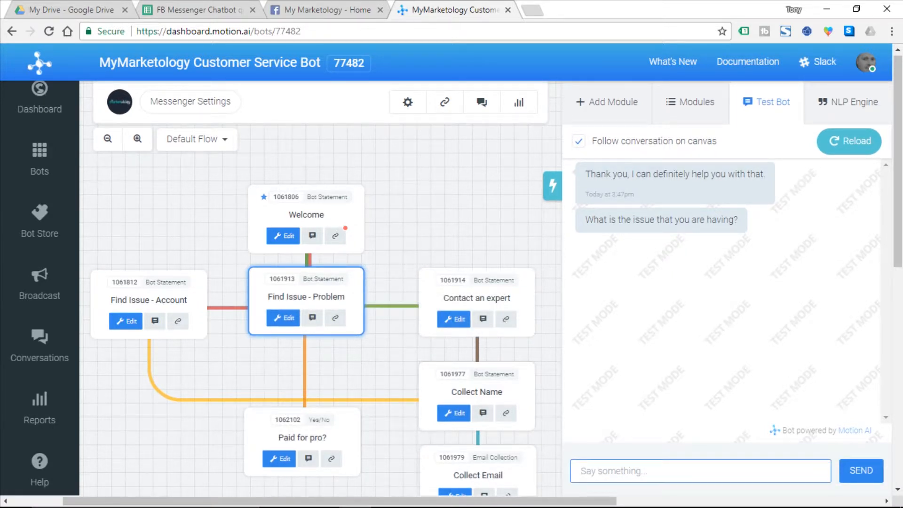
text(can't view videos)
key(Return)
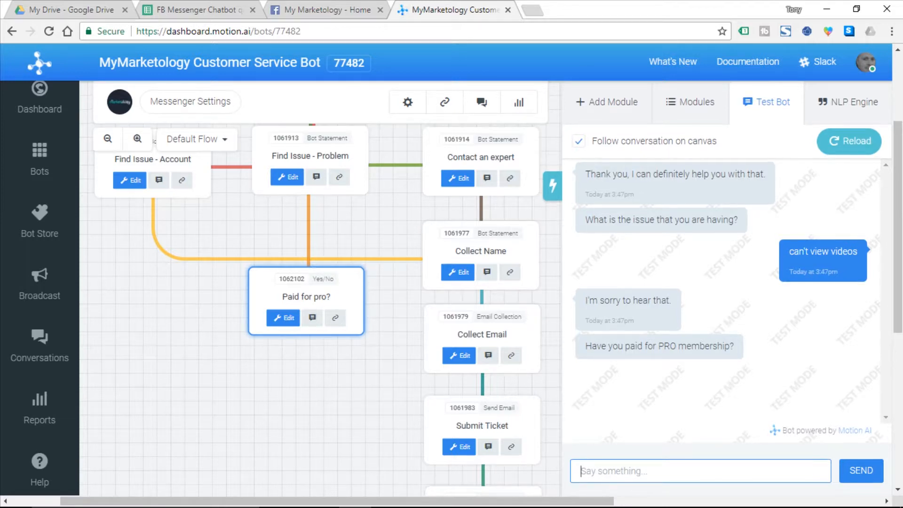
click(287, 177)
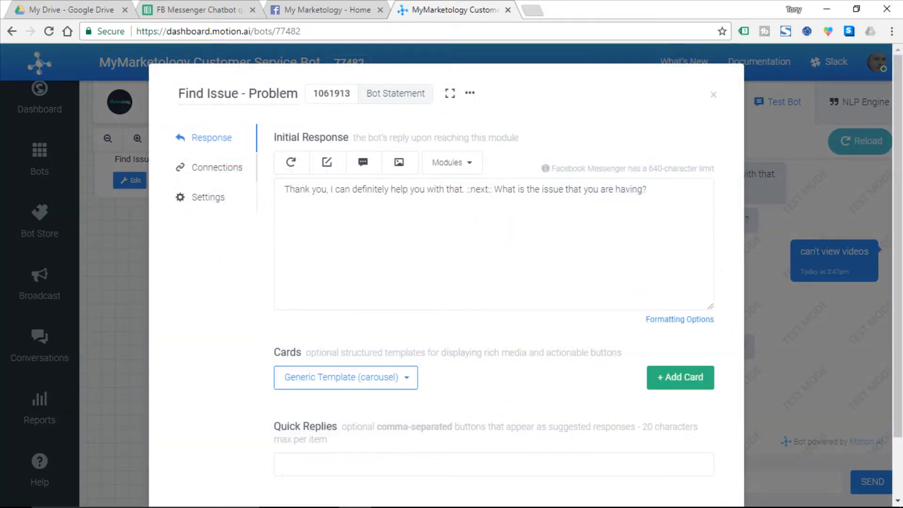
click(217, 168)
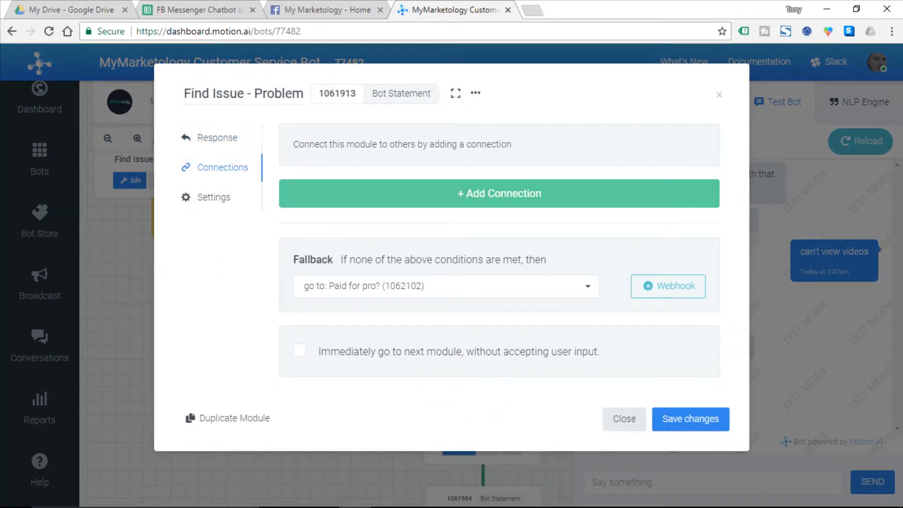
click(200, 9)
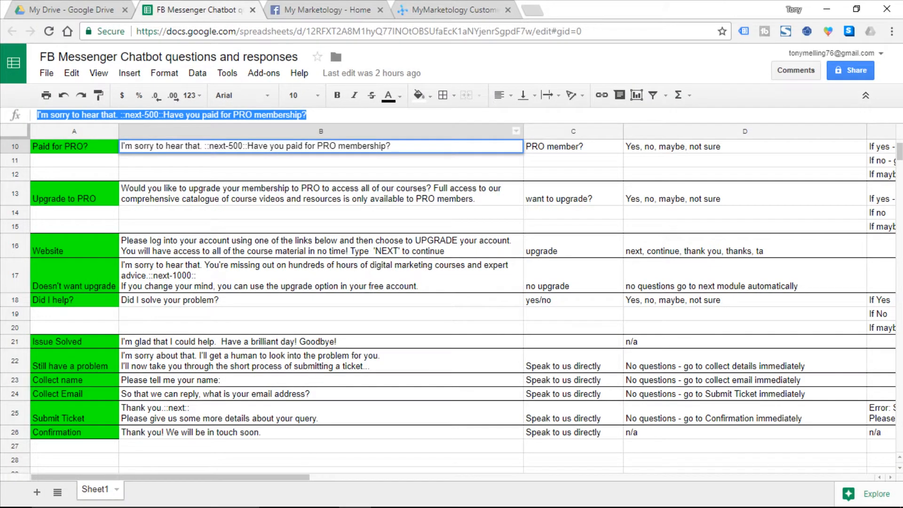
scroll(446, 294, up, 1)
click(321, 161)
click(321, 174)
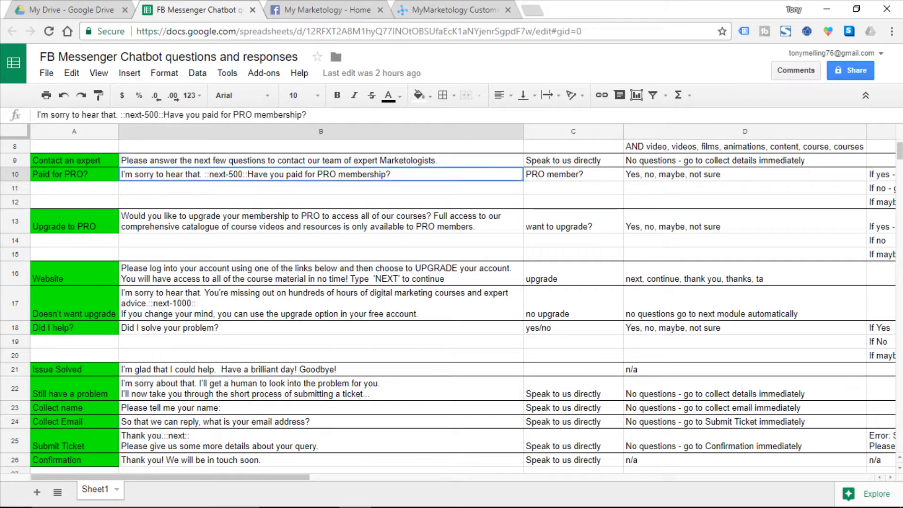
click(453, 10)
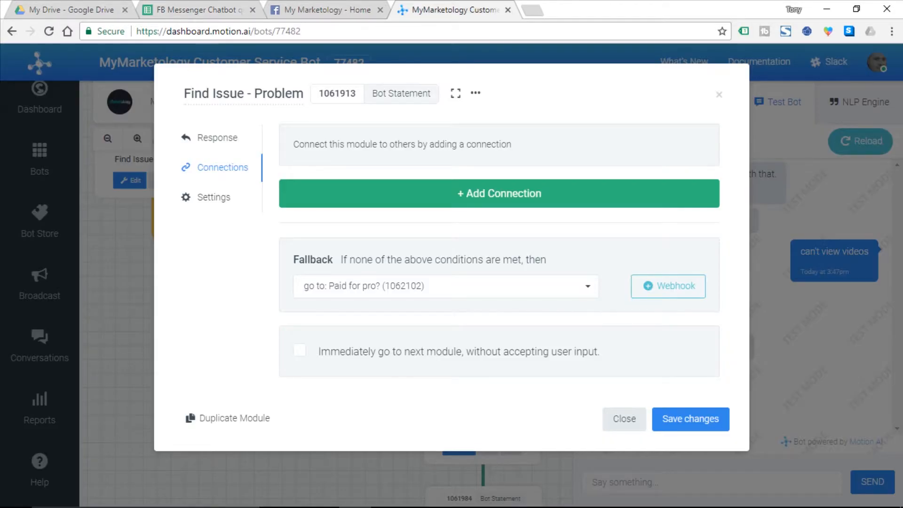
click(719, 94)
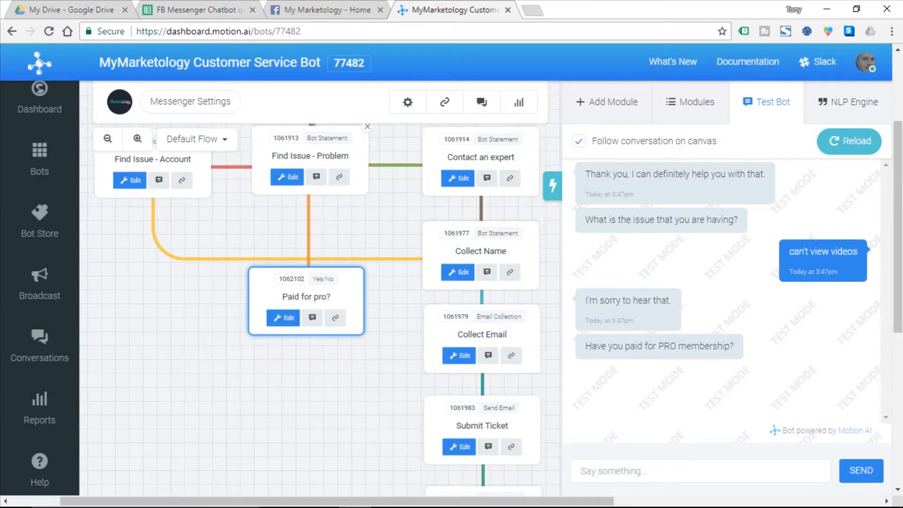
Copy the Find issue - Problem keywords "can't, doesn't, isn't, couldn't" from cell D6 of the FB Messenger Chatbot questions and responses spreadsheet.
click(199, 10)
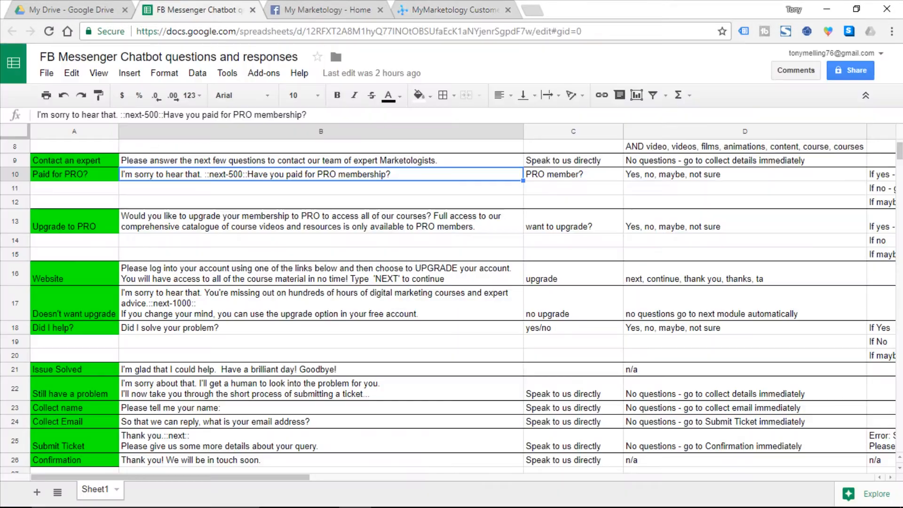
scroll(447, 306, up, 1)
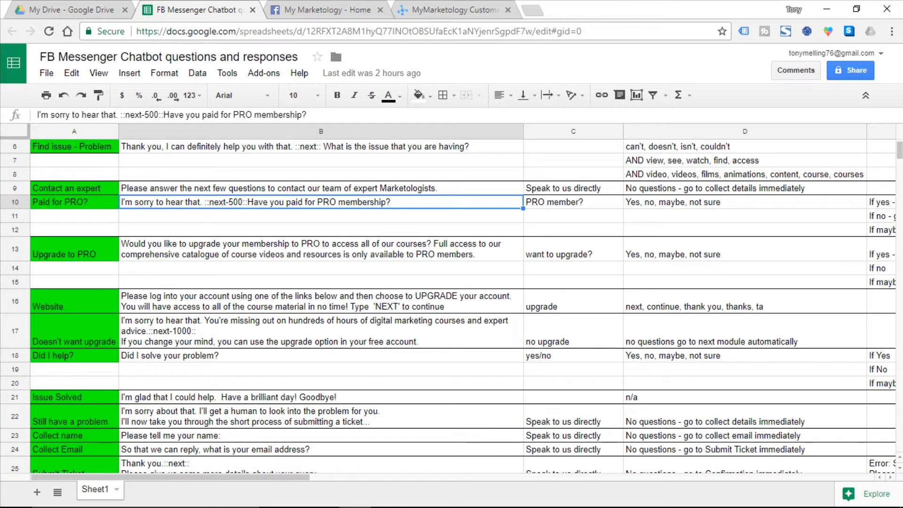
click(745, 146)
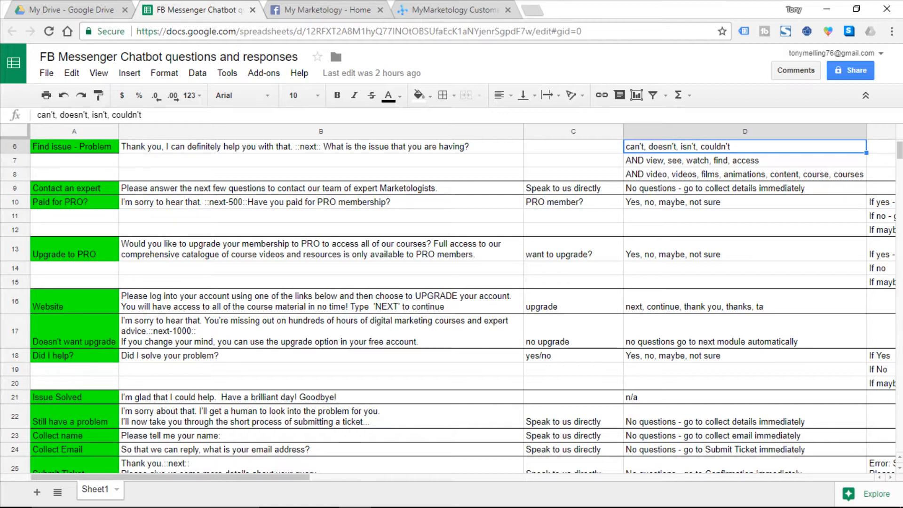
key(ctrl+c)
In the bot dashboard, add a connection to Find Issue - Problem for responses containing the whole words can't, doesn't, isn't or couldn't.
click(433, 11)
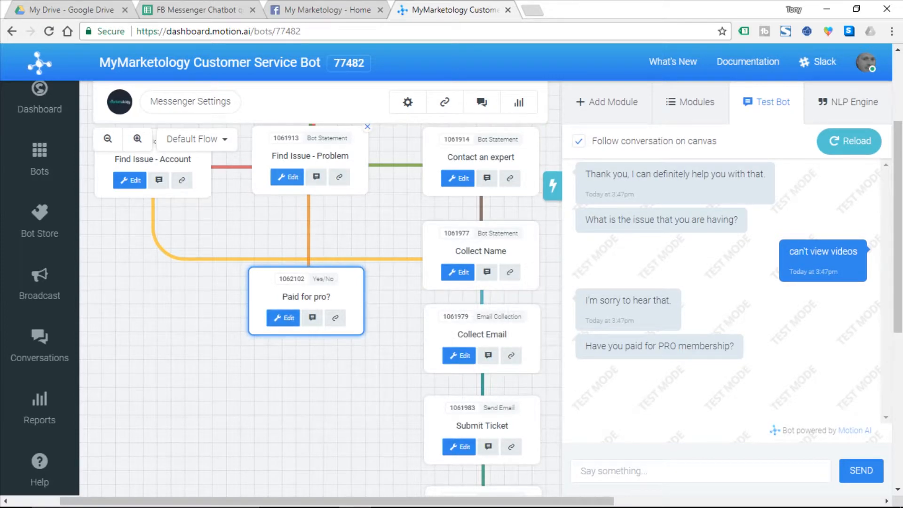
click(287, 176)
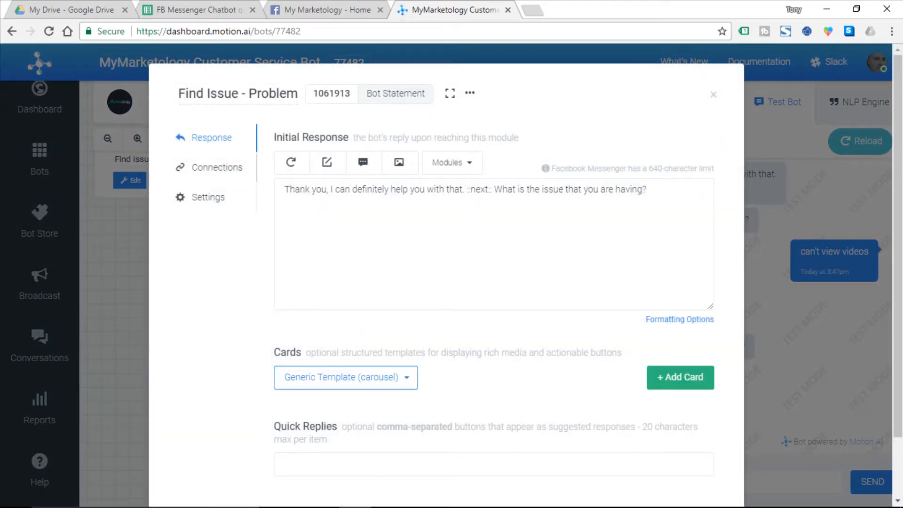
click(223, 167)
click(500, 193)
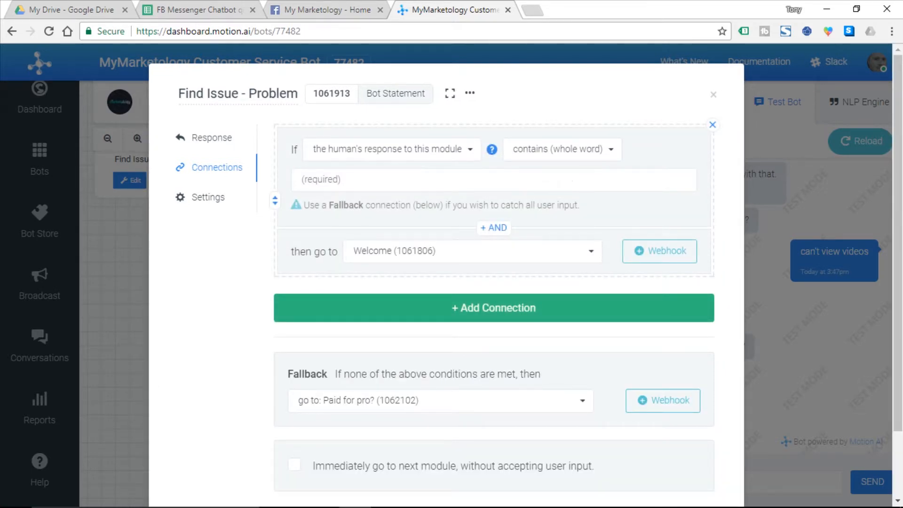
key(ctrl+v)
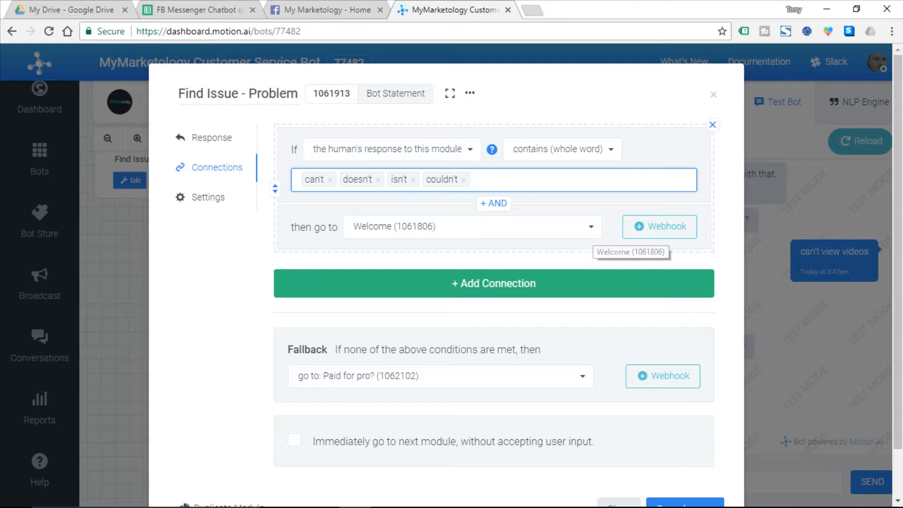
Add an AND condition to the connection with the spreadsheet's keywords view, see, watch, find, access, leaving out the word AND.
click(494, 203)
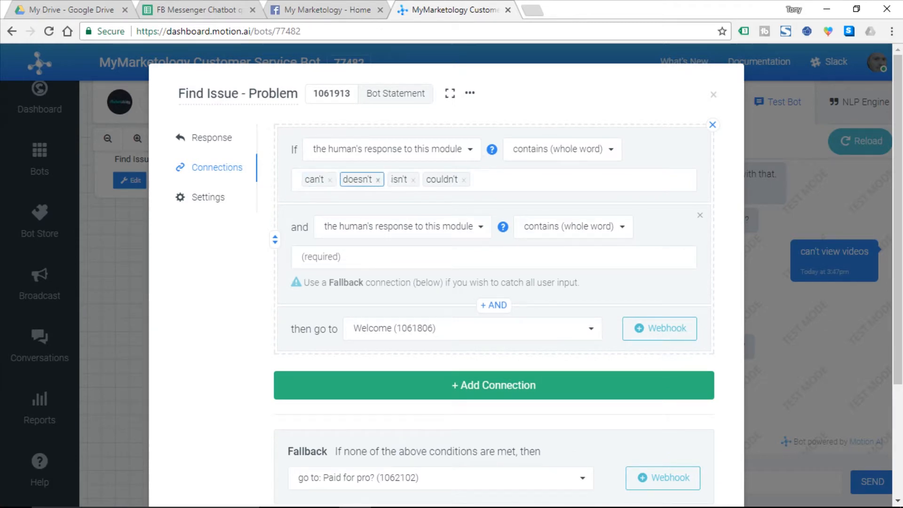
click(199, 9)
click(705, 160)
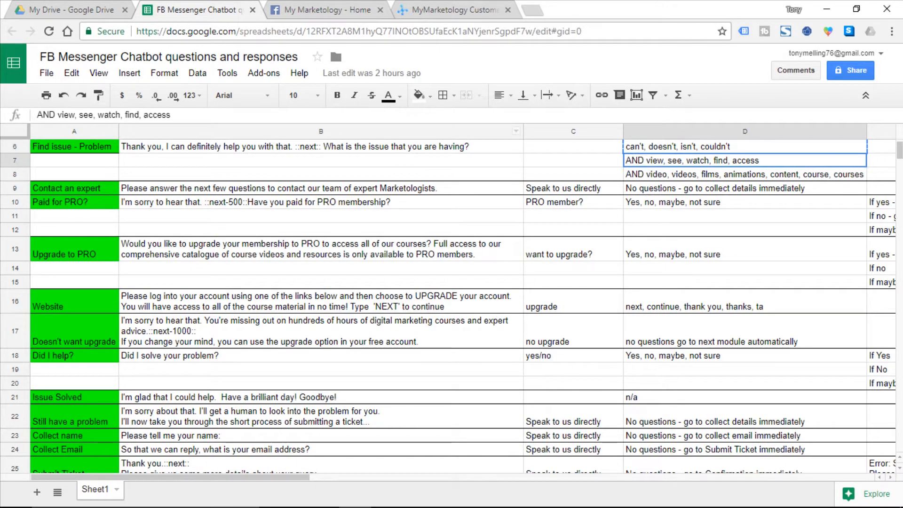
drag(170, 115, 58, 114)
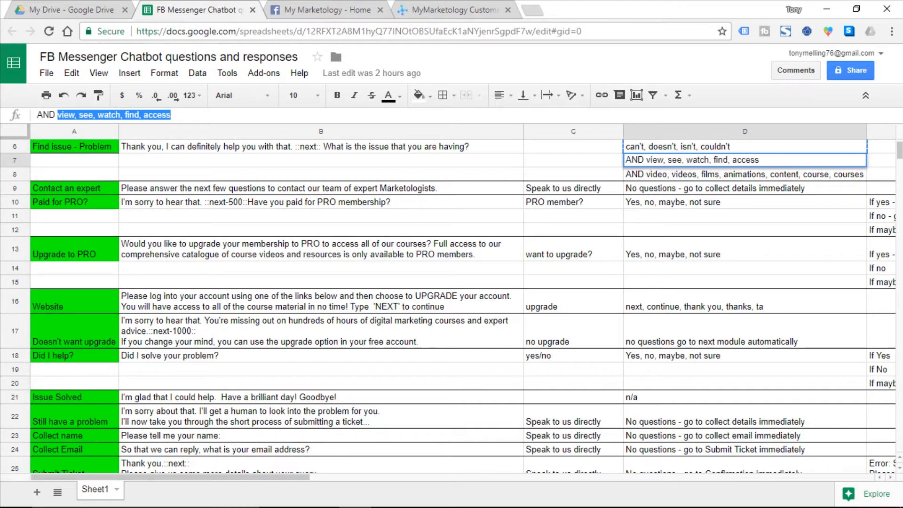
click(447, 10)
click(393, 257)
key(ctrl+v)
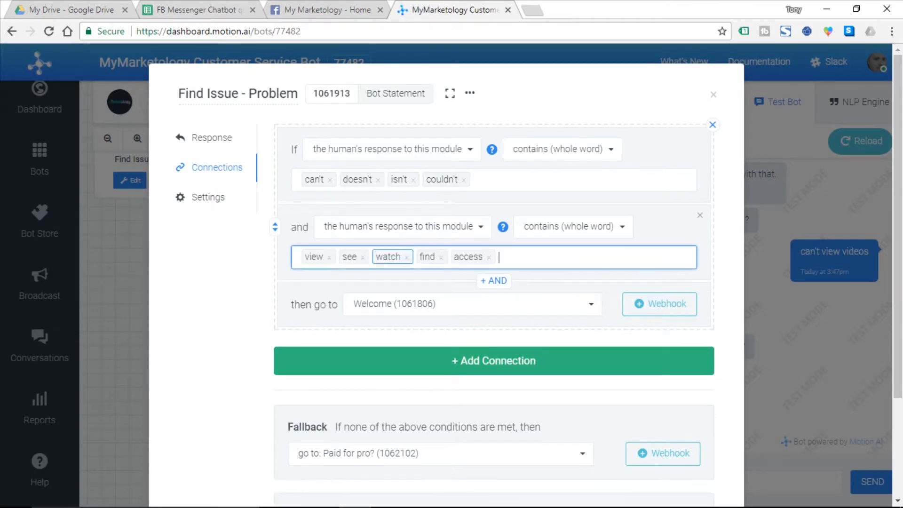
Add a third AND condition with the spreadsheet's keywords video, videos, films, animations, content, course, courses.
click(494, 280)
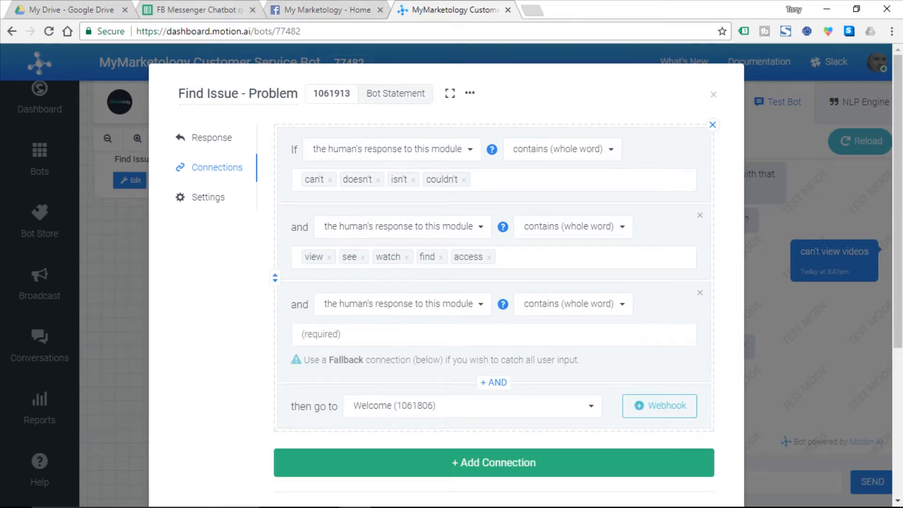
click(199, 9)
click(745, 174)
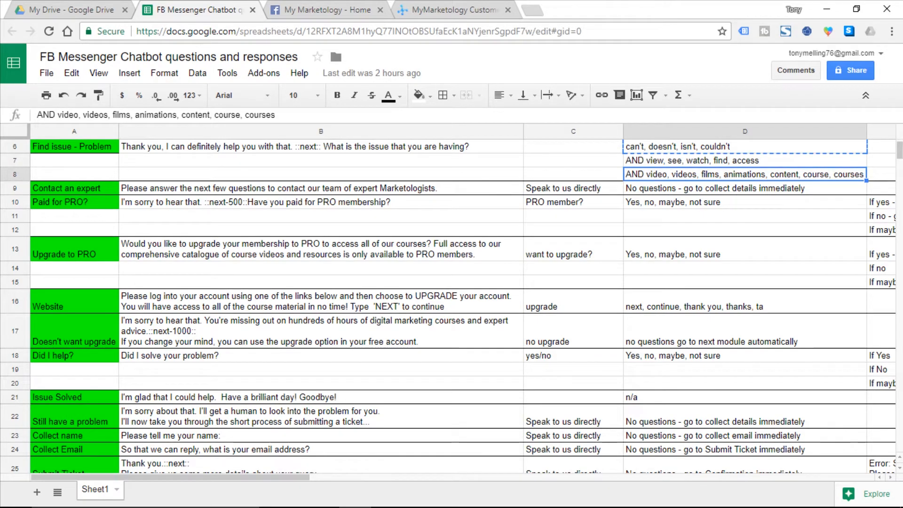
drag(276, 115, 57, 115)
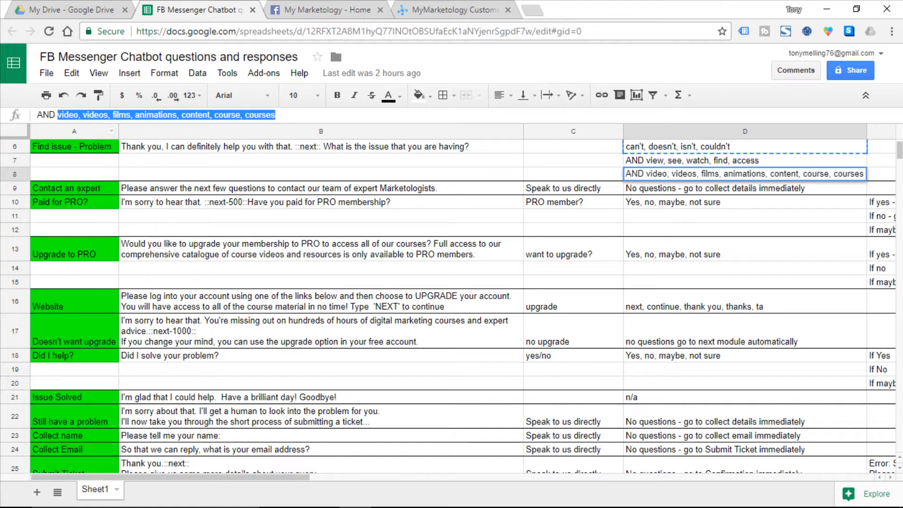
click(453, 10)
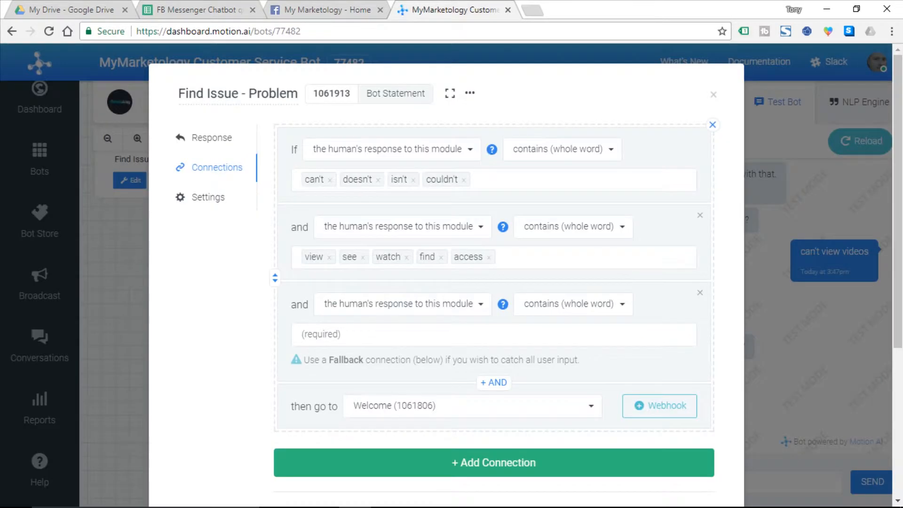
click(494, 334)
key(ctrl+v)
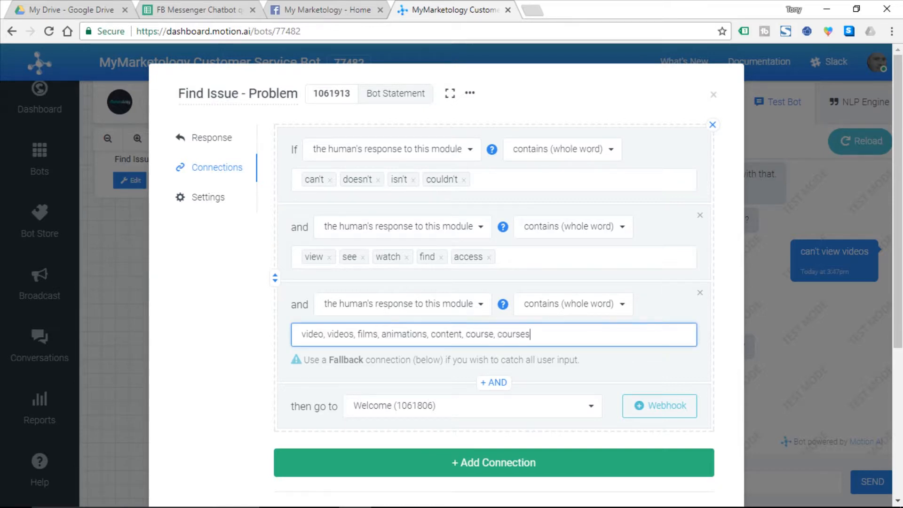
key(Return)
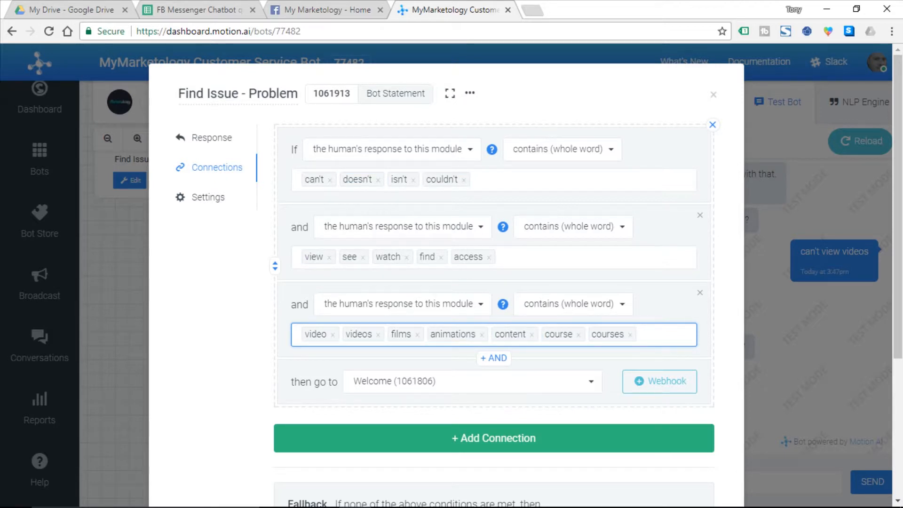
Save Find Issue - Problem's new connection and align the Paid for pro? module directly beneath it.
scroll(493, 283, down, 5)
click(681, 454)
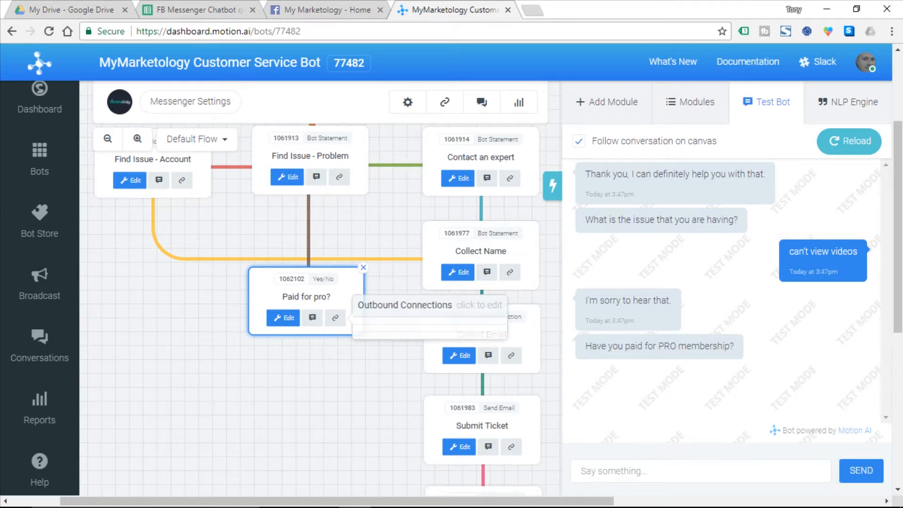
drag(322, 297, 325, 297)
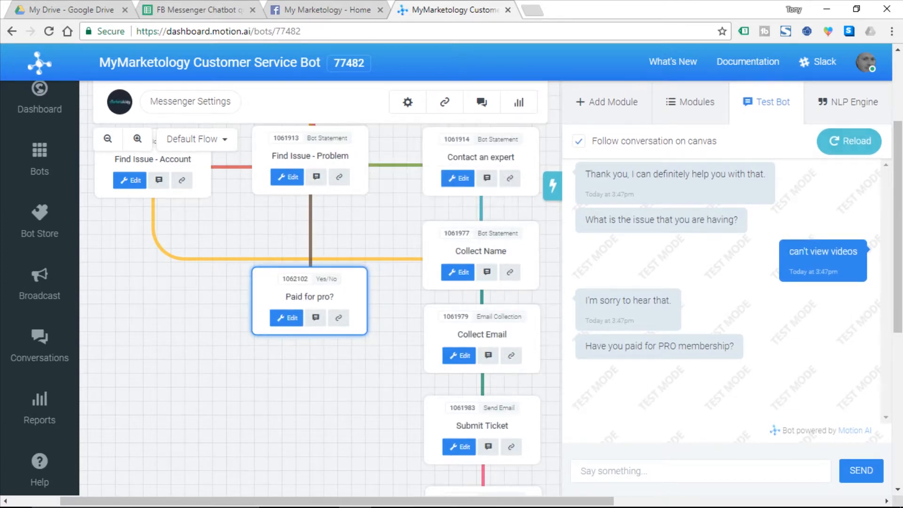
Restart the test conversation and send "can't see video" to check the new keyword connection.
click(850, 141)
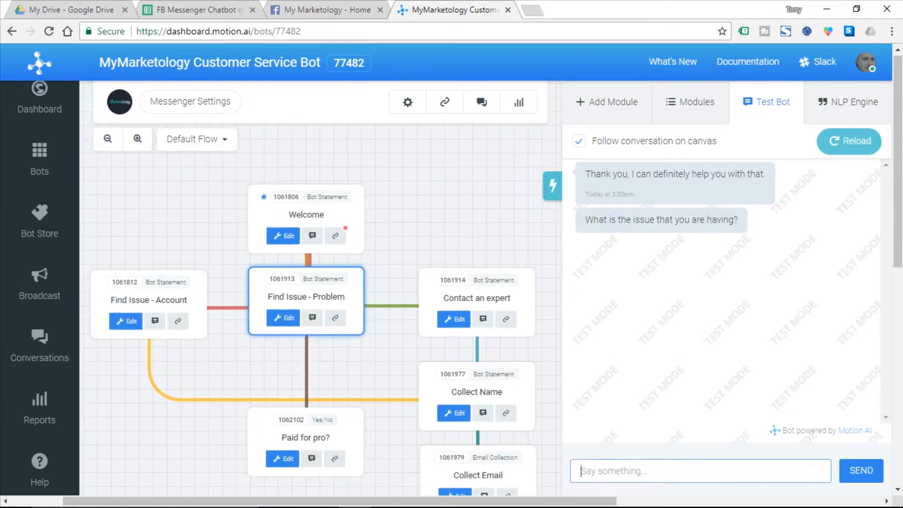
text(ca)
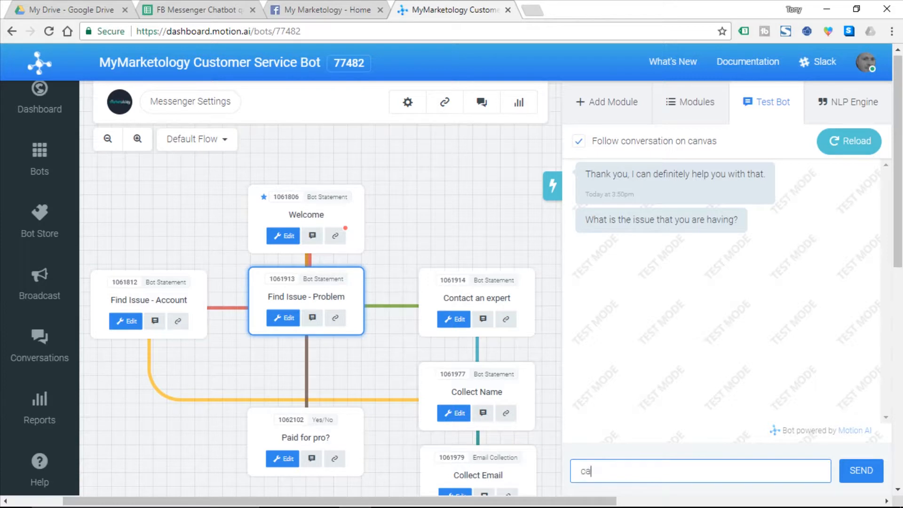
text(n't see video)
key(Return)
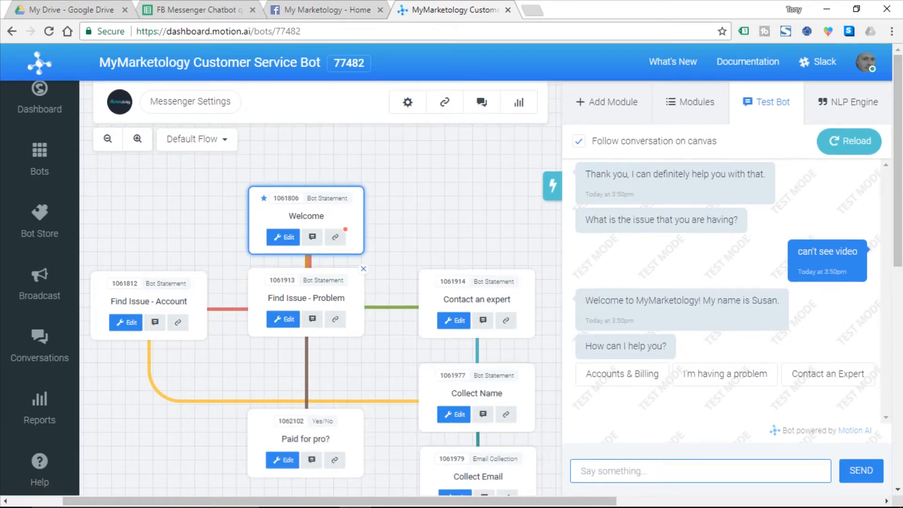
Change the destination of Find Issue - Problem's keyword connection to Paid for pro? and save the module.
click(283, 319)
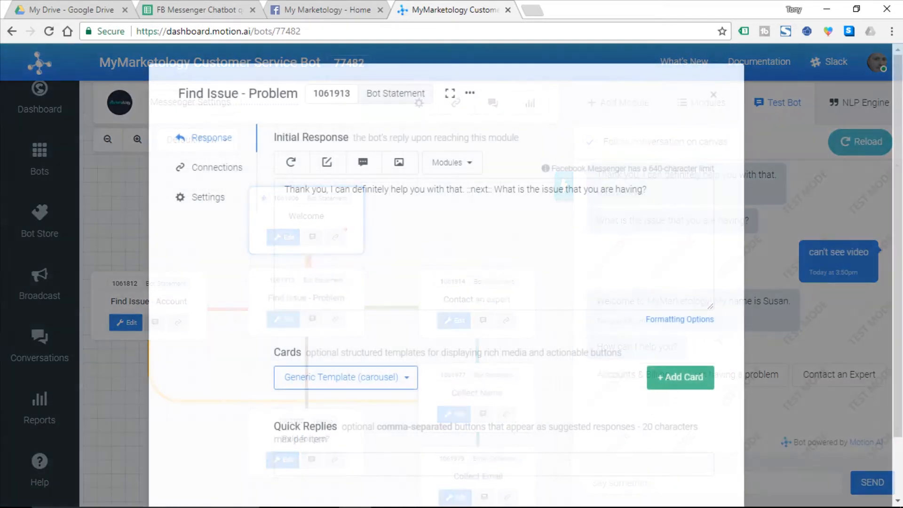
click(217, 168)
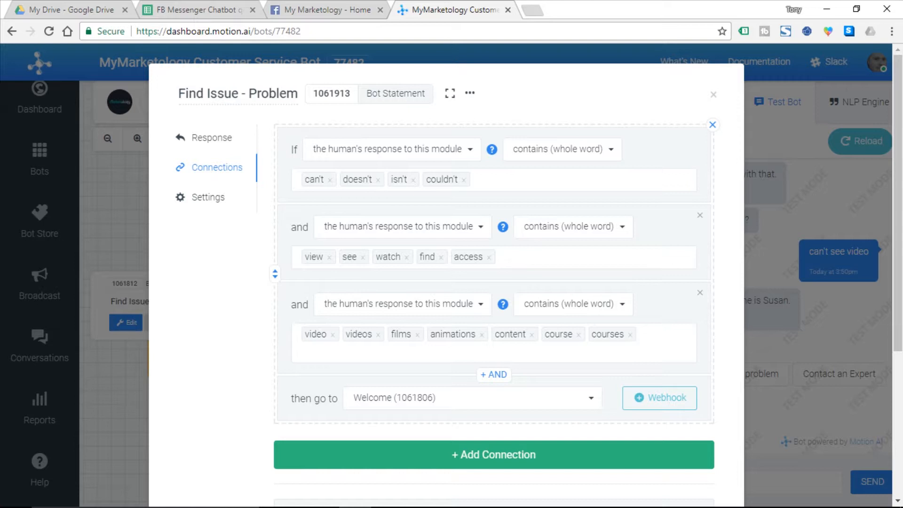
click(472, 397)
scroll(473, 477, down, 3)
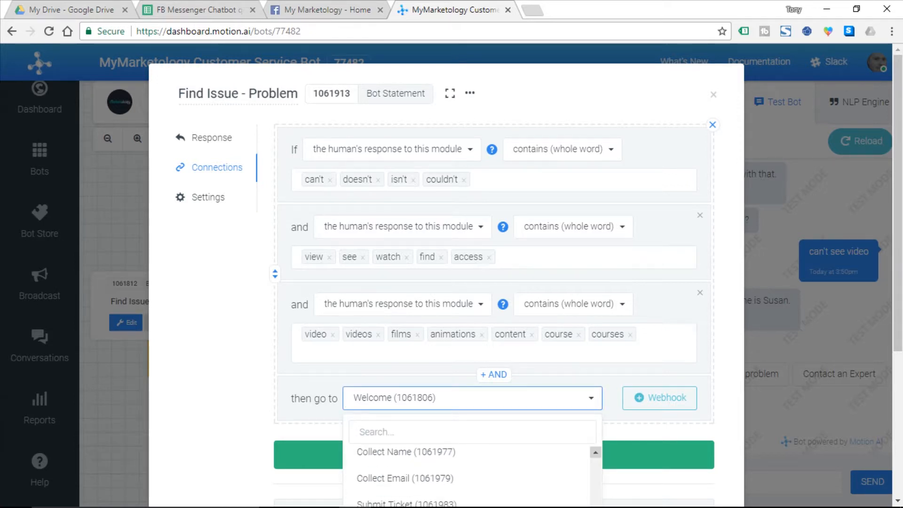
scroll(472, 477, down, 5)
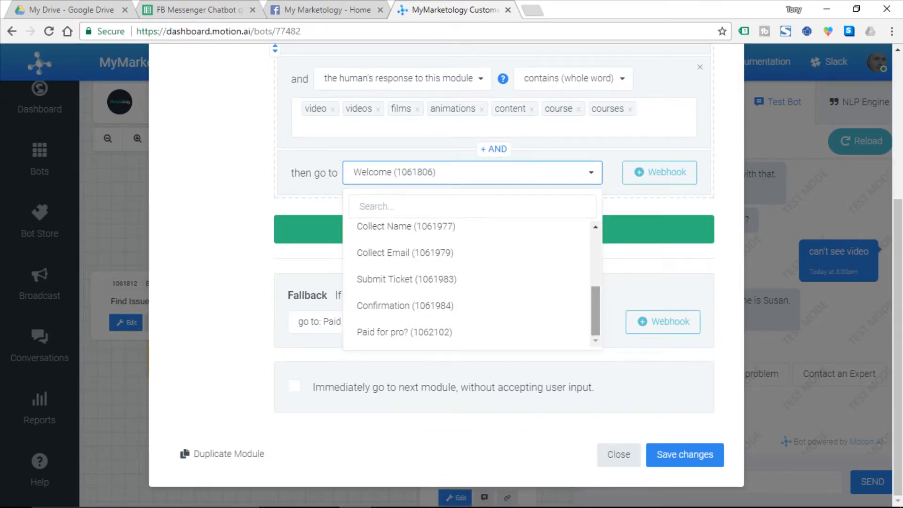
click(405, 331)
click(685, 454)
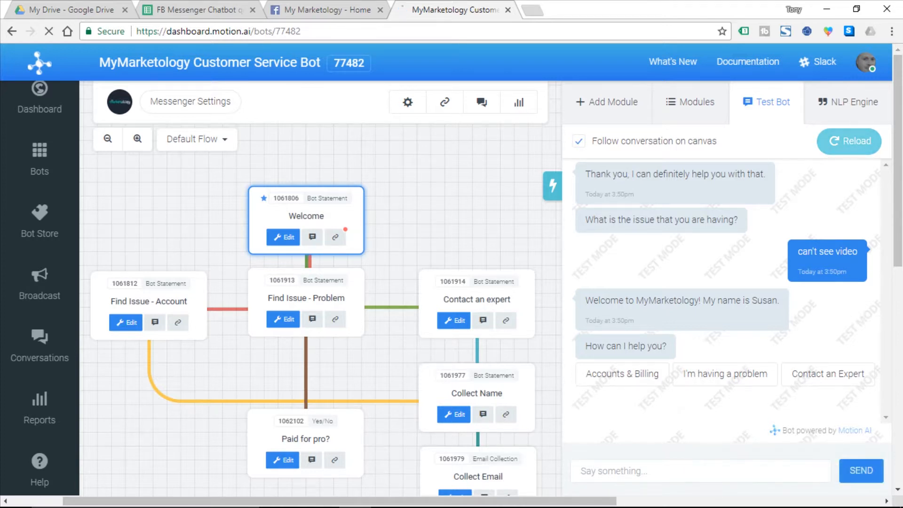
Reload the test conversation and send "can't see video" to retest the corrected keyword connection.
click(850, 141)
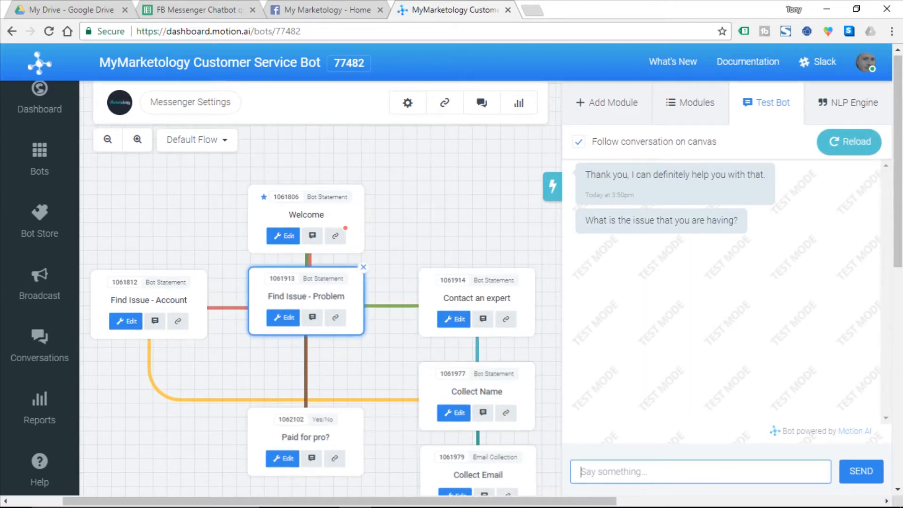
click(613, 470)
text(ca)
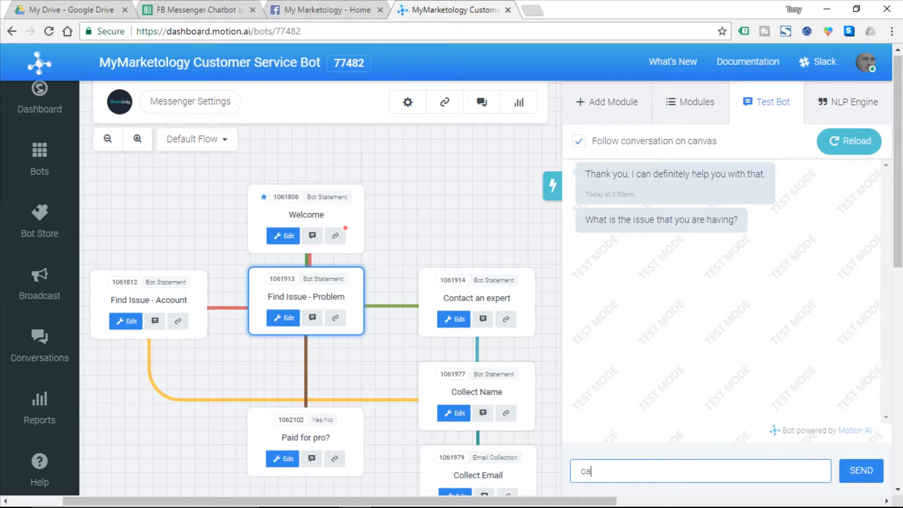
text(n't see video)
key(Return)
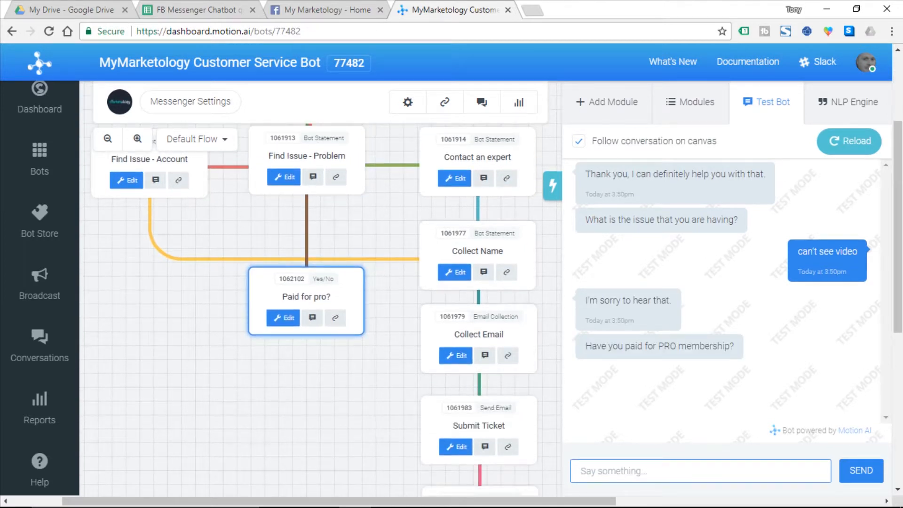
Consult the Chatbot flow.jpg sketch in Photos and add a Yes/No module to the canvas left of Paid for pro?
click(306, 301)
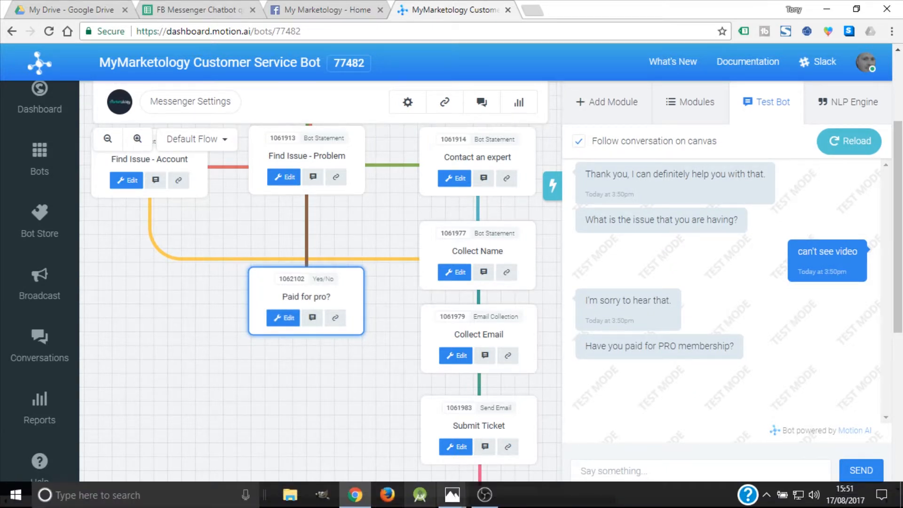
mouse_move(452, 494)
click(376, 430)
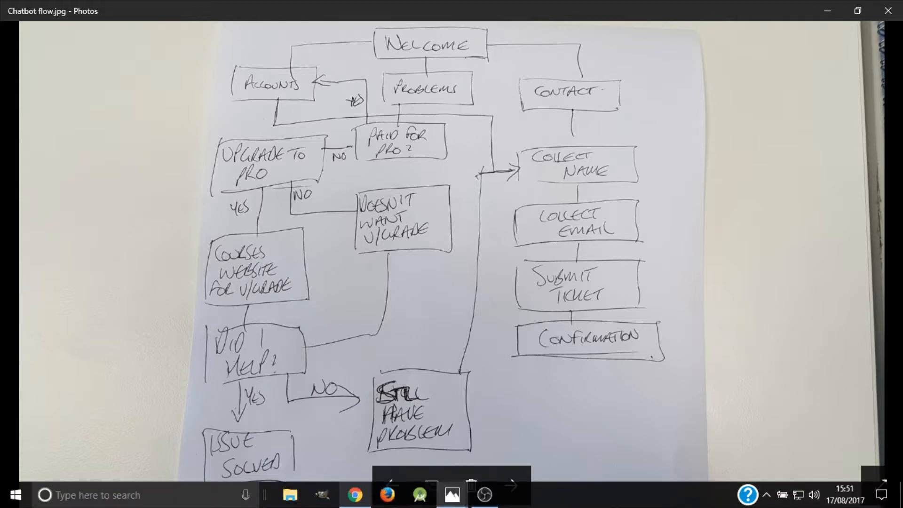
click(355, 498)
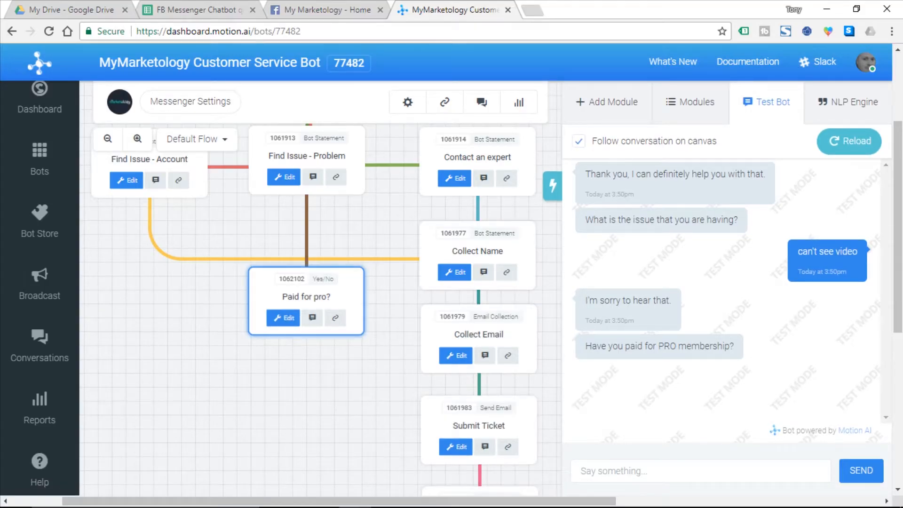
click(607, 102)
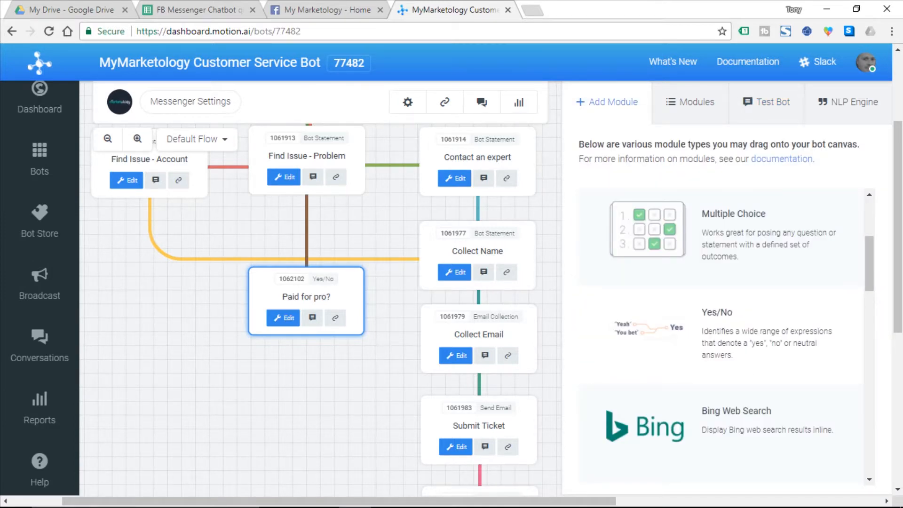
drag(752, 329, 155, 316)
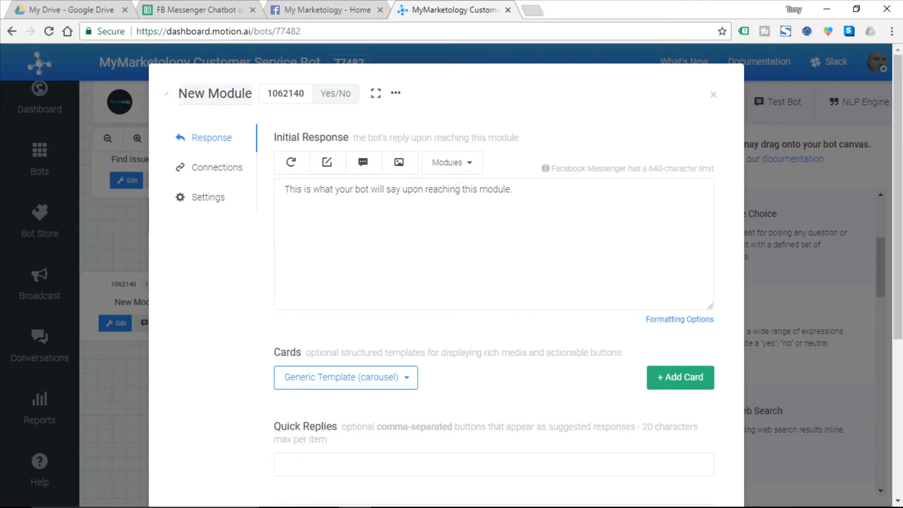
Name the new Yes/No module "Upgrade to pro?".
triple_click(229, 94)
text(Up)
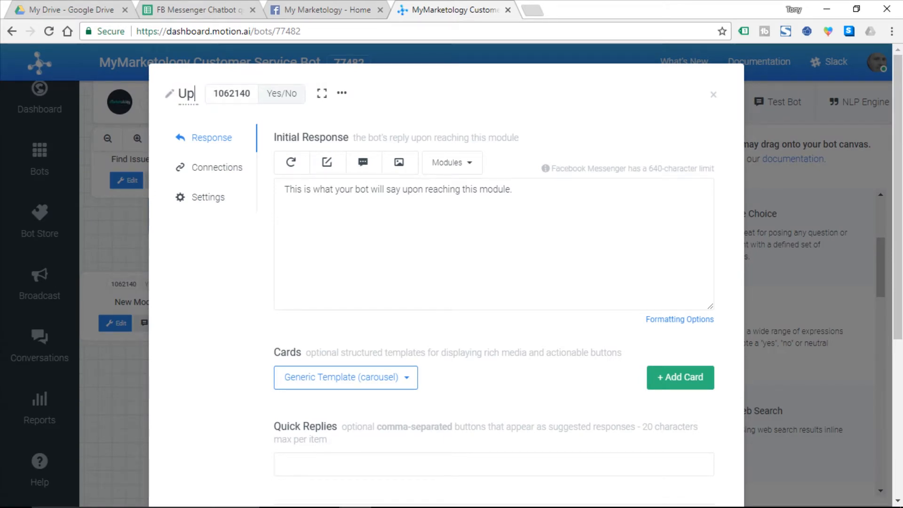
text(grade )
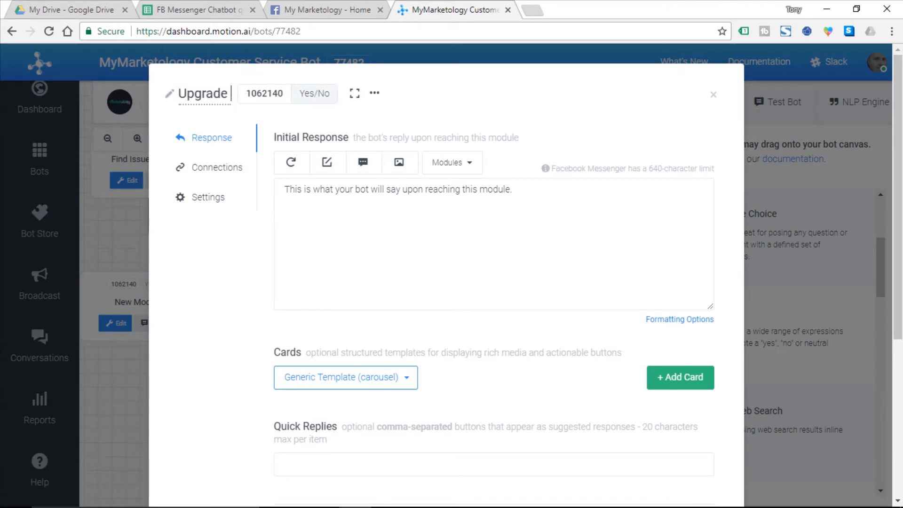
text(to)
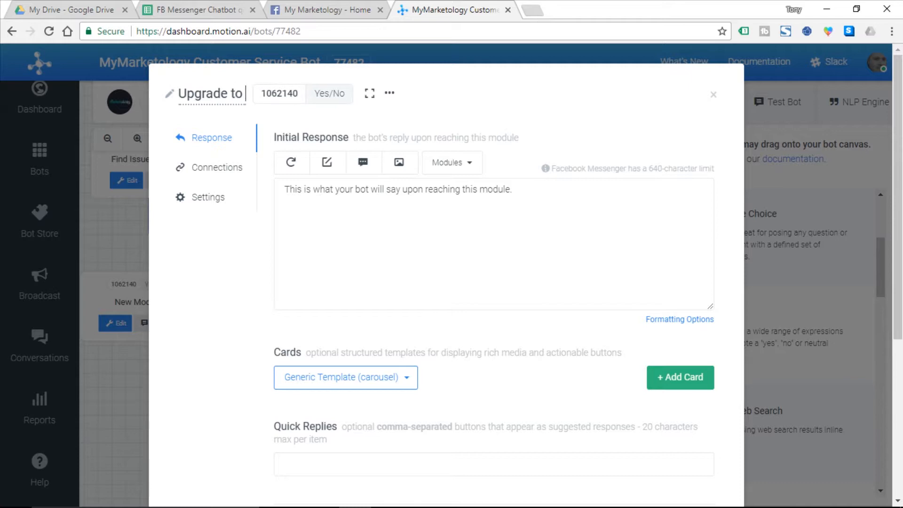
text( pro?)
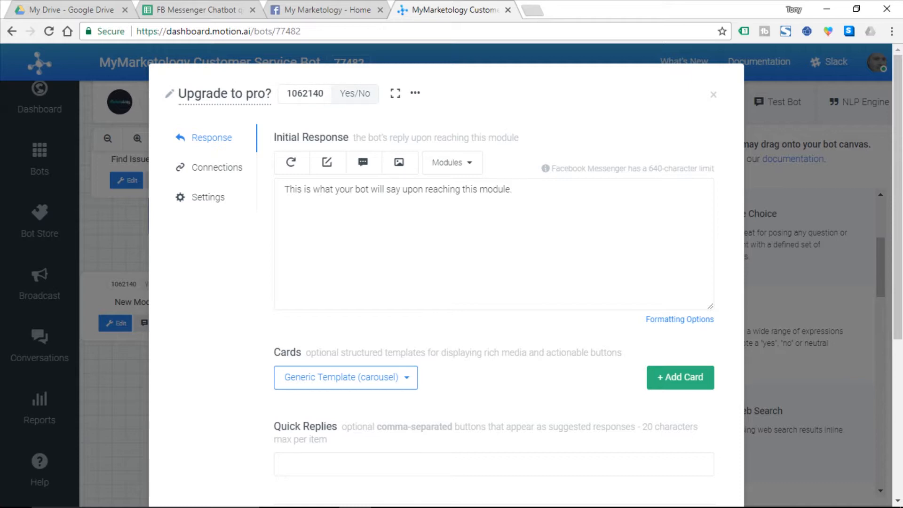
Replace the module's placeholder response with the Upgrade to PRO text copied from the FB Messenger Chatbot spreadsheet.
triple_click(398, 190)
click(199, 10)
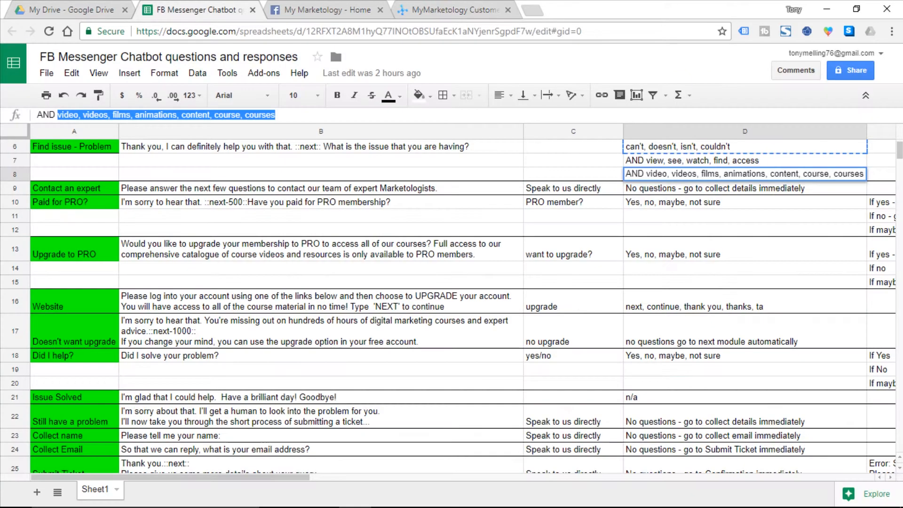
click(338, 250)
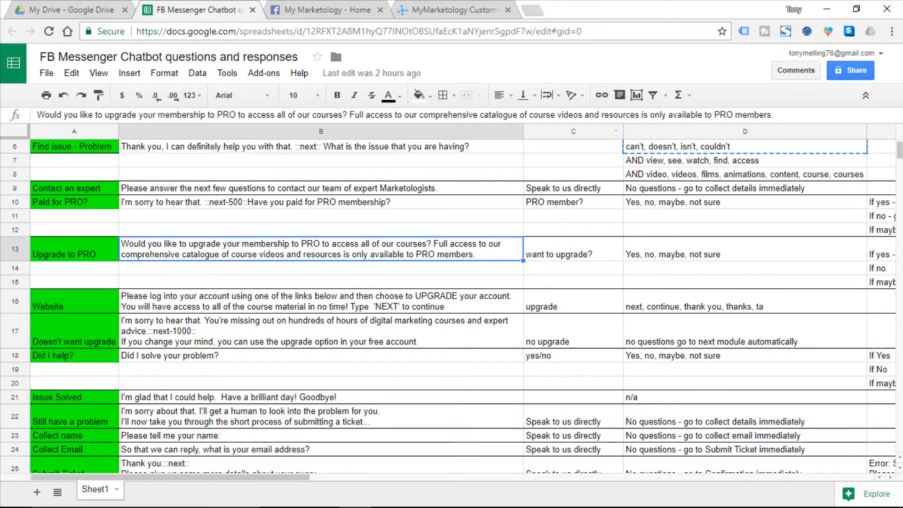
drag(773, 114, 37, 114)
key(ctrl+c)
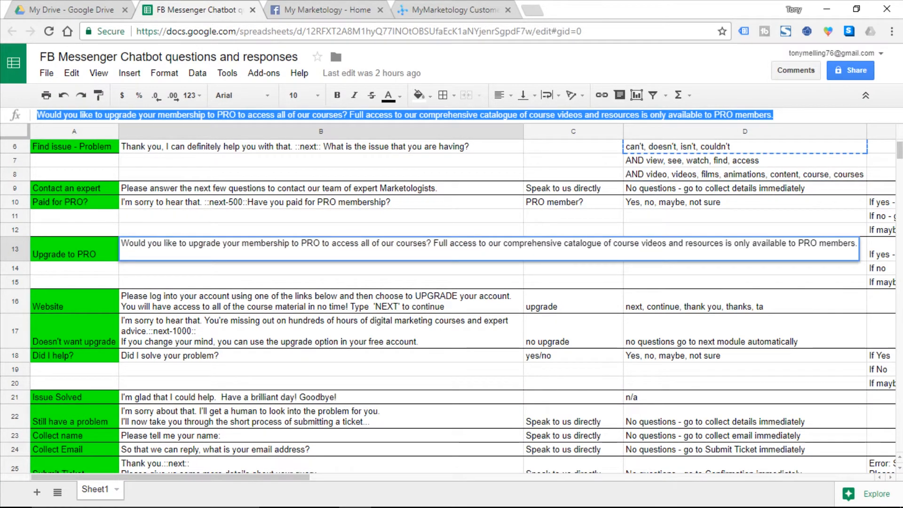
click(449, 10)
key(ctrl+v)
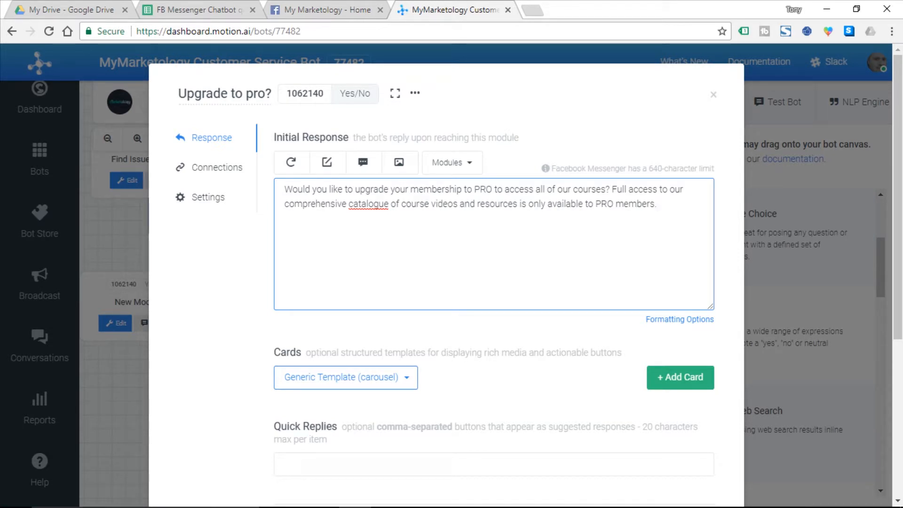
Insert ::next-750:: before "Full access" in the Upgrade to pro? response and save the module.
click(612, 190)
text(::next::)
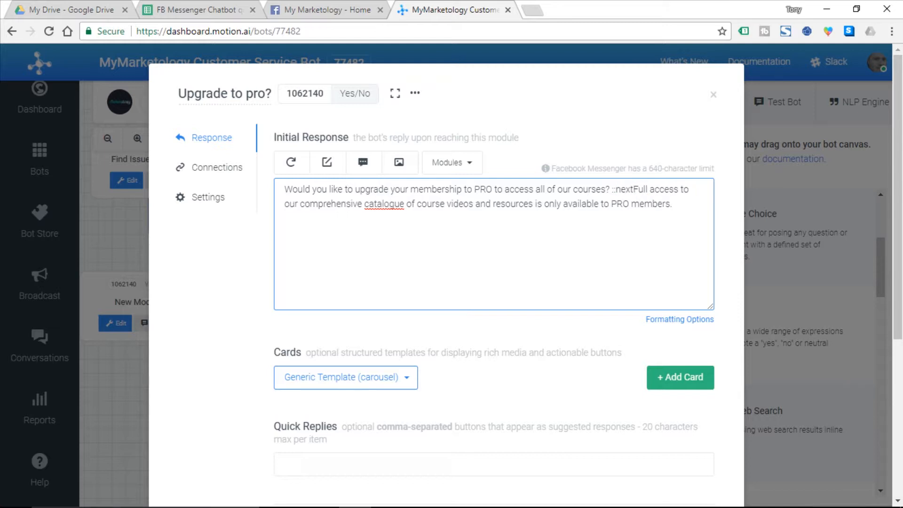
key(Left)
key(Left)
text(-750)
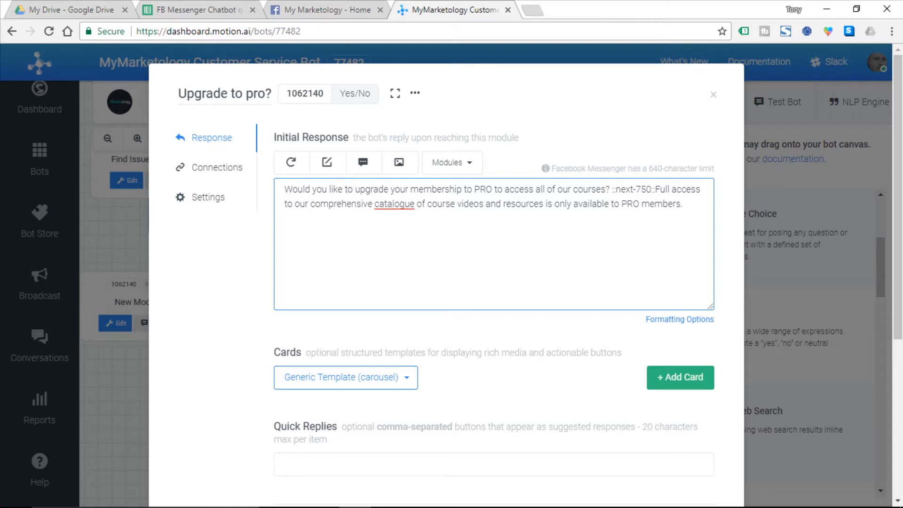
scroll(447, 282, down, 5)
click(685, 455)
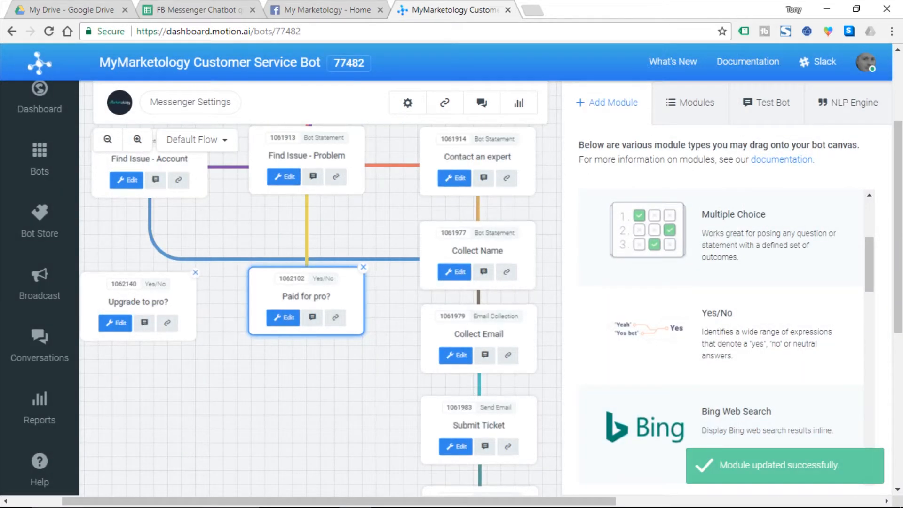
In Paid for pro?'s connections, route the yes response to Find Issue - Account.
mouse_move(167, 323)
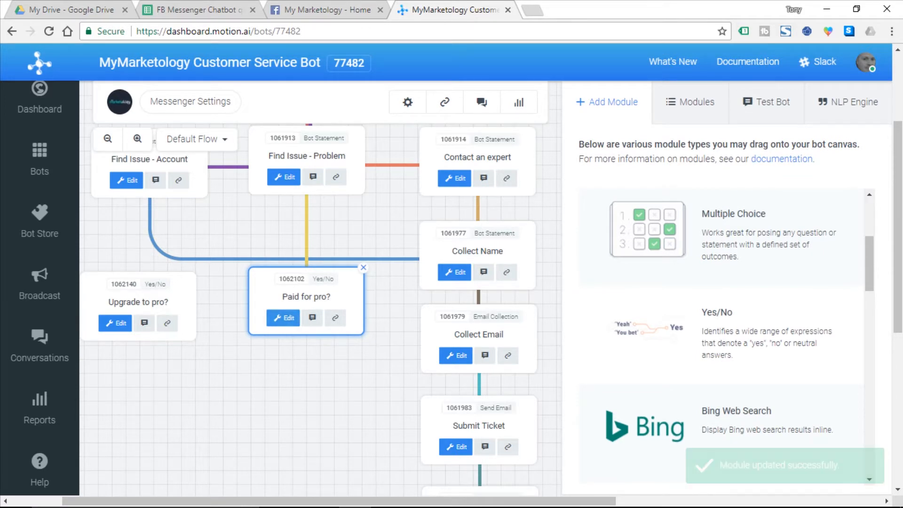
click(283, 317)
click(217, 167)
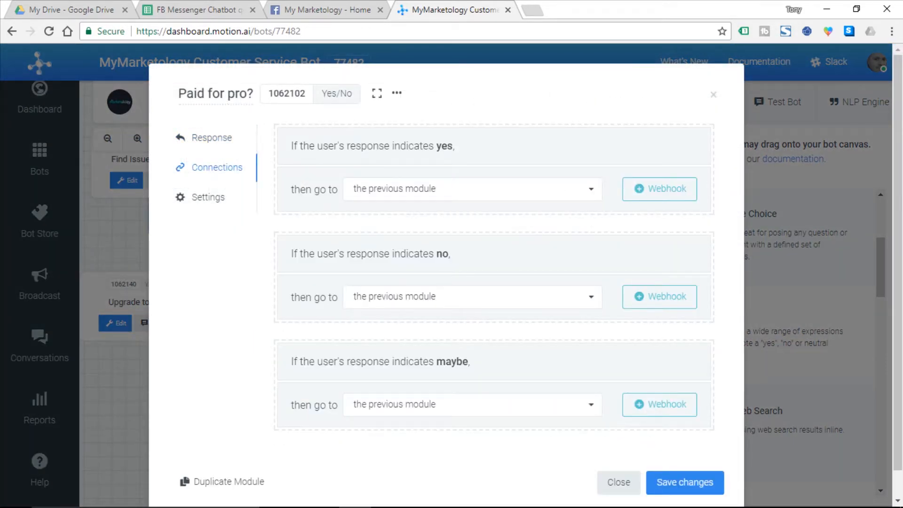
click(470, 189)
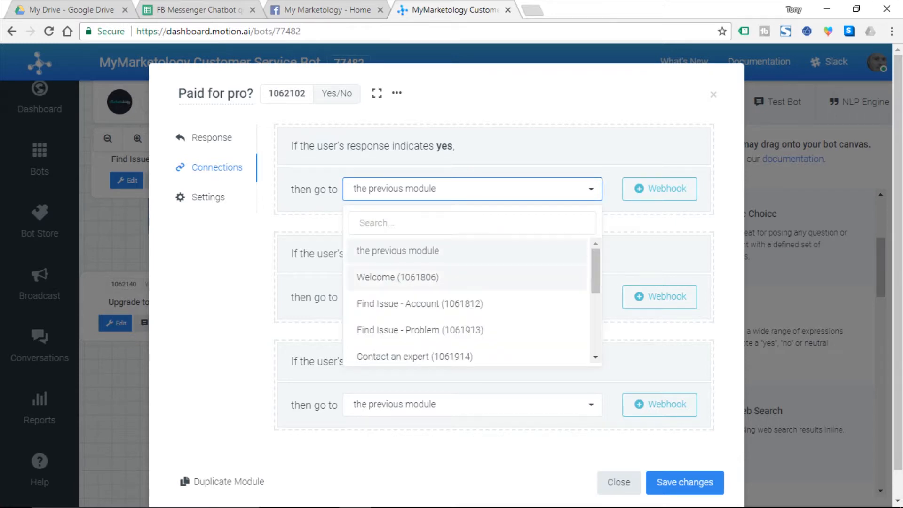
click(420, 304)
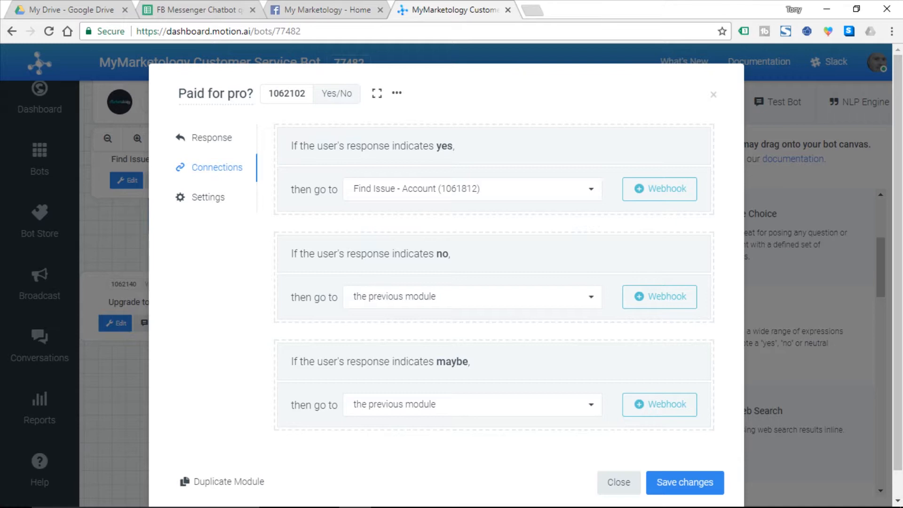
Route Paid for pro?'s no response to the Upgrade to pro? module.
click(585, 297)
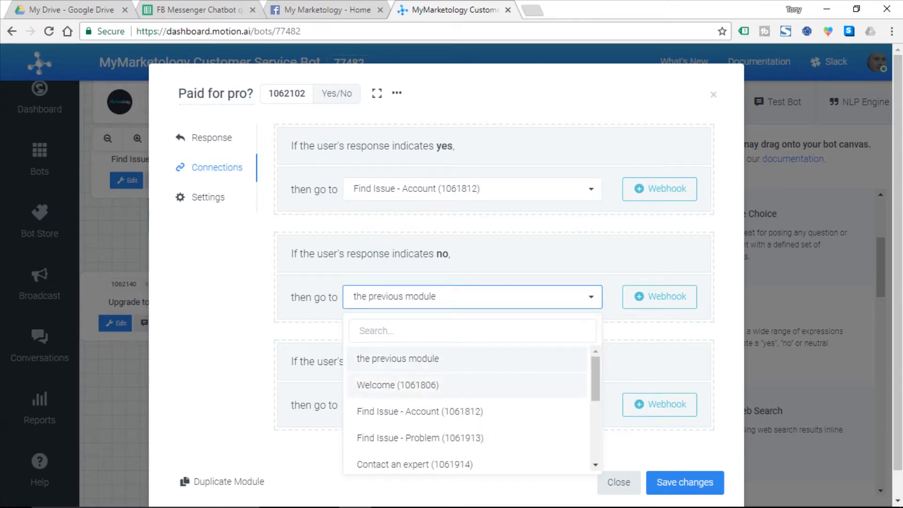
scroll(470, 400, down, 1)
scroll(470, 409, down, 3)
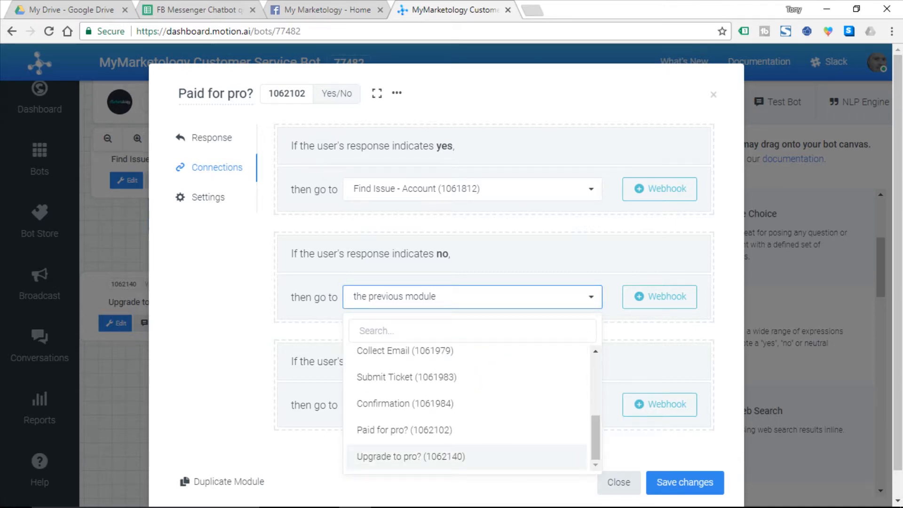
click(410, 456)
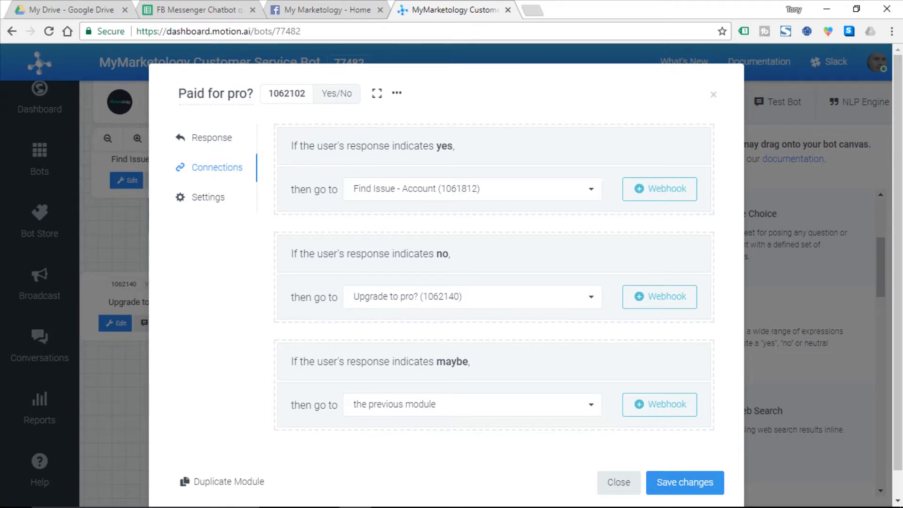
click(685, 483)
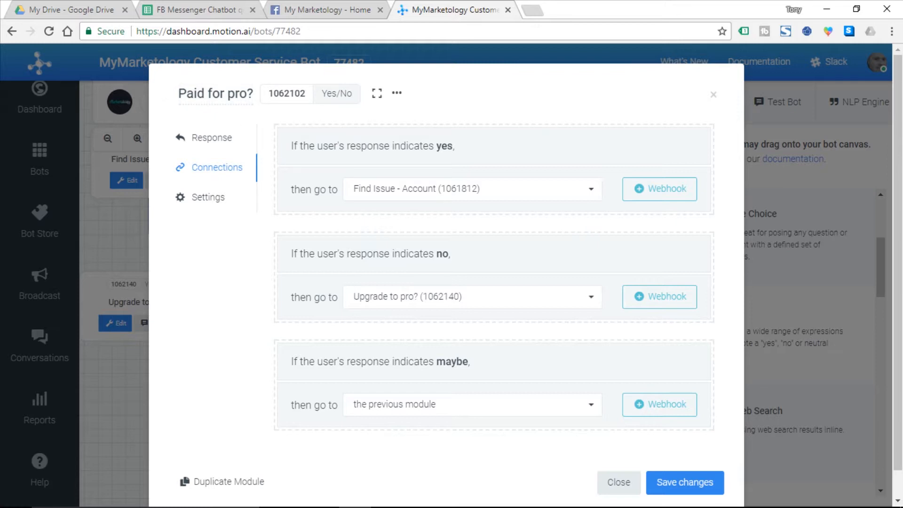
Route Paid for pro?'s maybe response to Find Issue - Account and save the module's connections.
click(470, 405)
scroll(465, 414, down, 5)
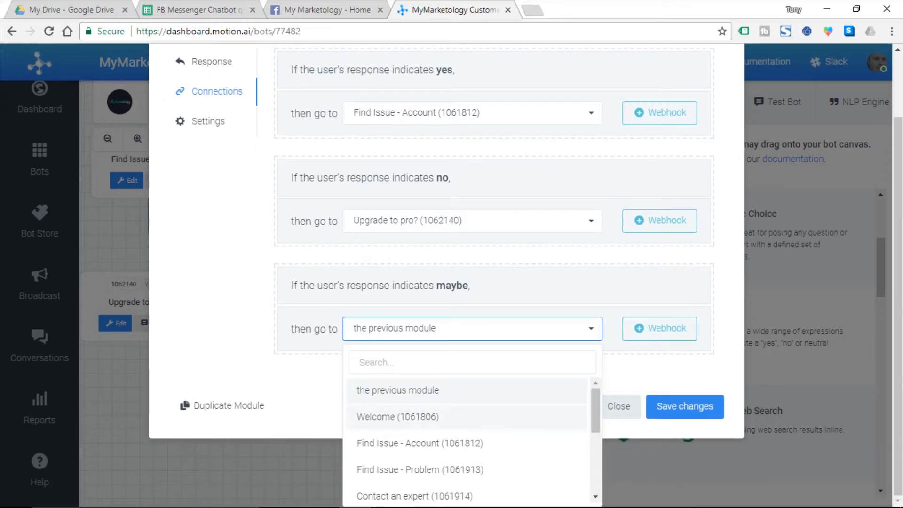
scroll(466, 410, up, 5)
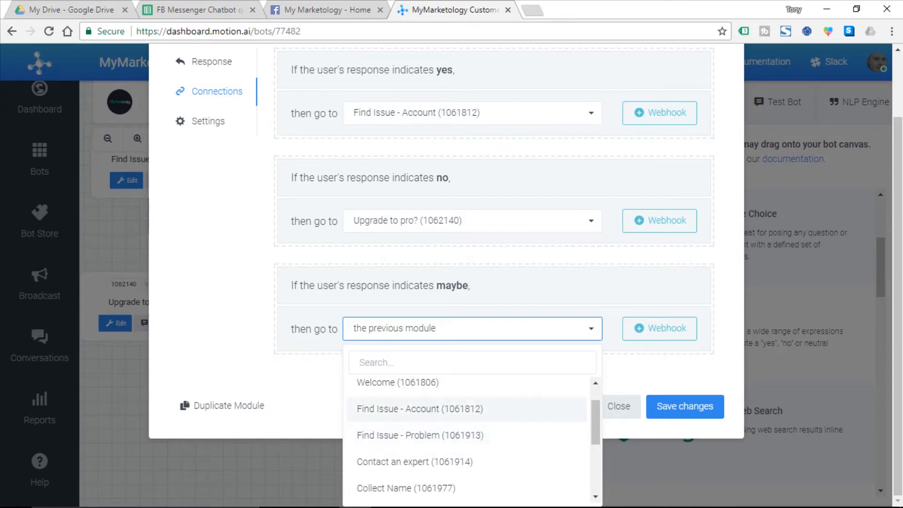
click(419, 404)
click(685, 454)
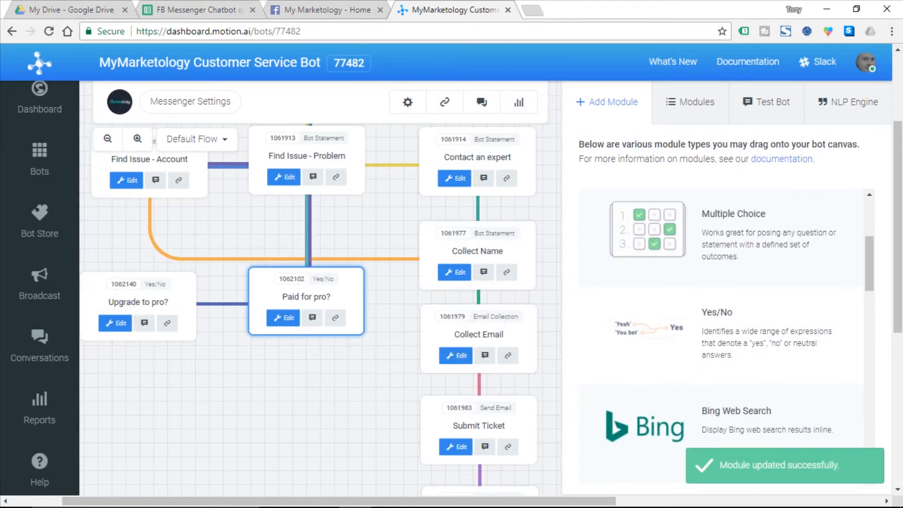
Review the module connections on the bot canvas against the hand-drawn plan in the Chatbot flow.jpg image.
click(607, 102)
scroll(395, 329, up, 3)
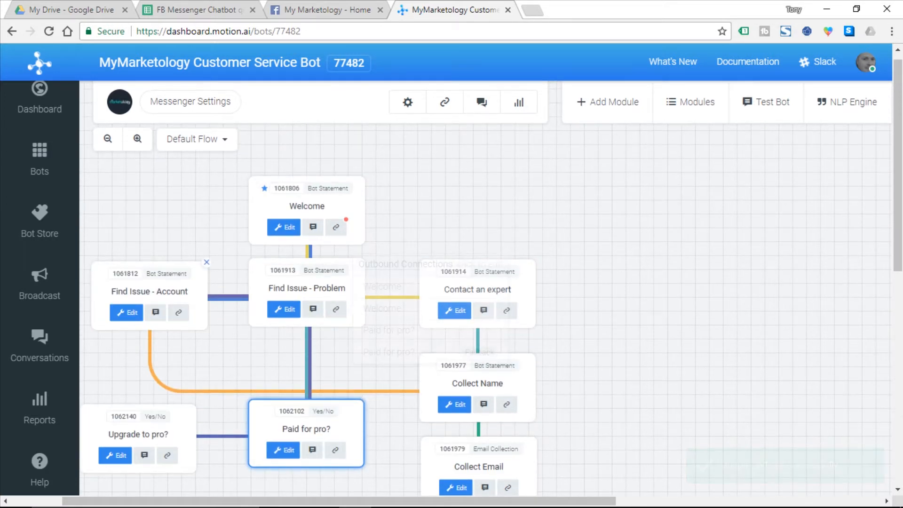
mouse_move(178, 312)
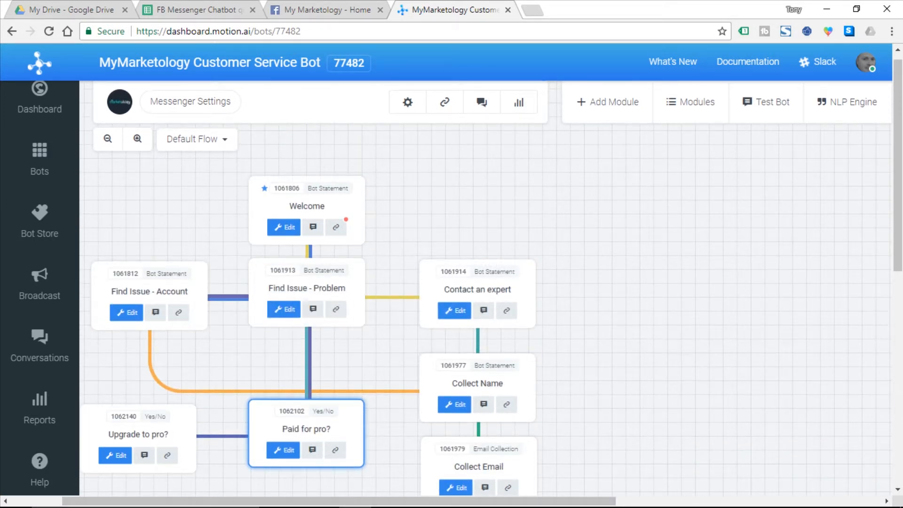
scroll(310, 291, down, 3)
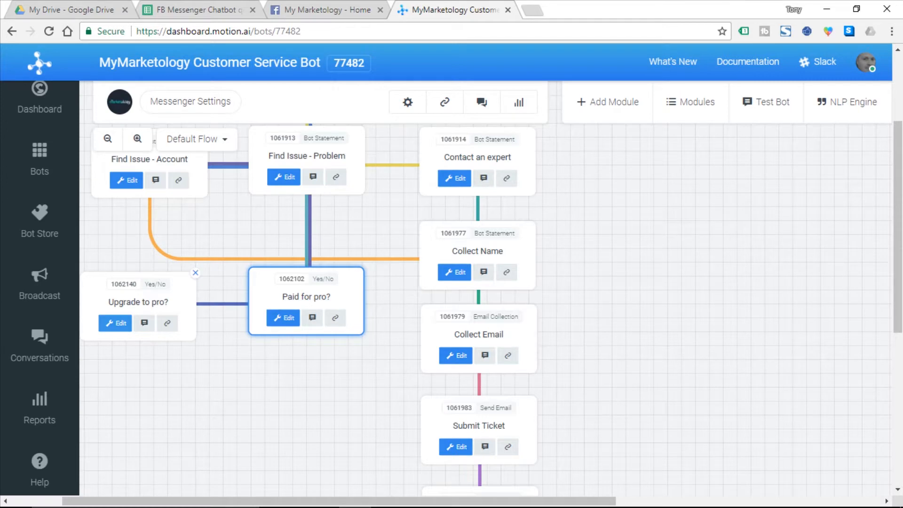
click(376, 447)
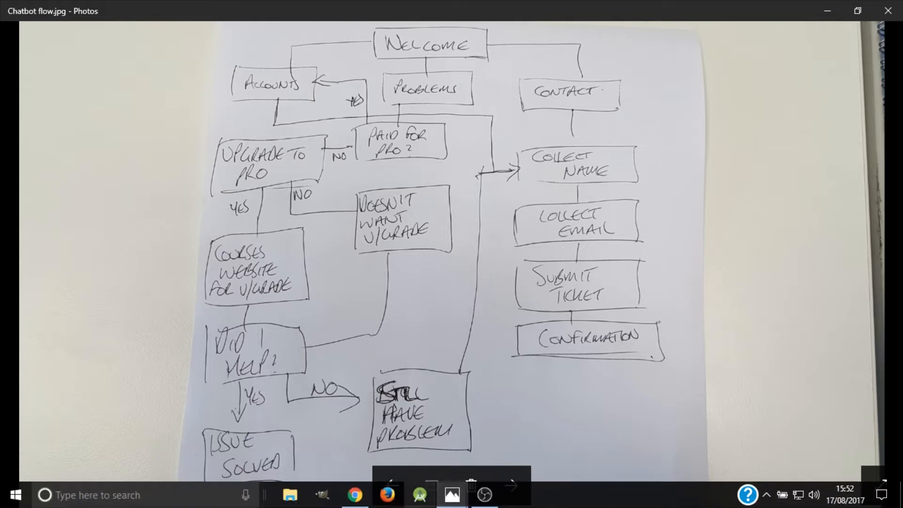
click(355, 495)
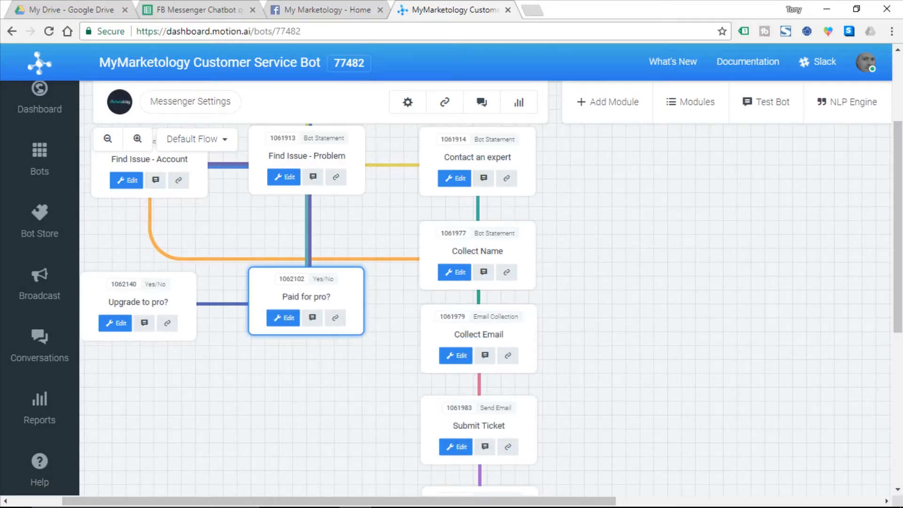
Add a Bot Statement module to the canvas below Paid for pro? and name it "Doesn't want upgrade".
click(608, 102)
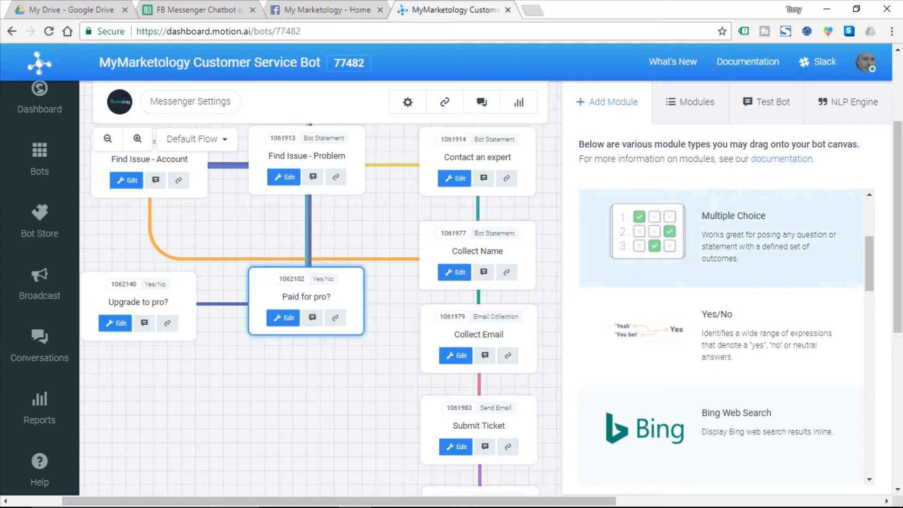
scroll(724, 238, up, 4)
drag(632, 233, 315, 423)
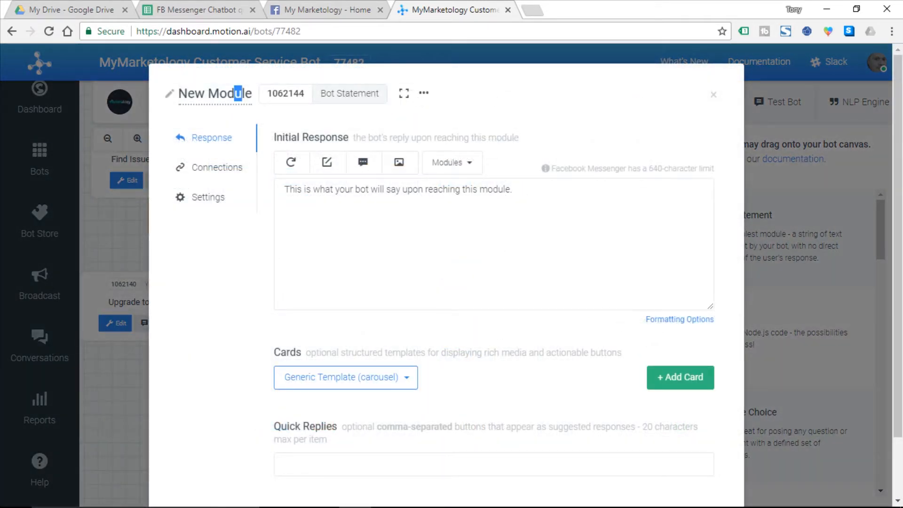
triple_click(238, 93)
text(Doesn)
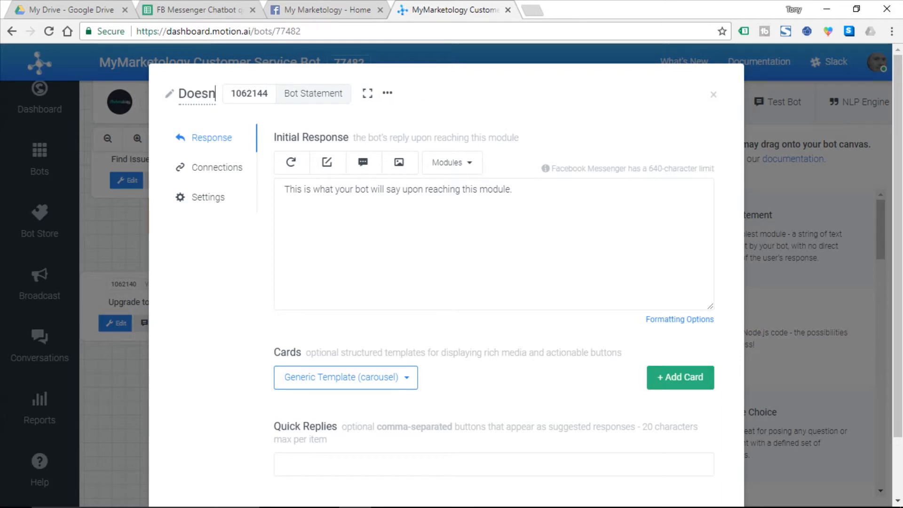
text('t want up)
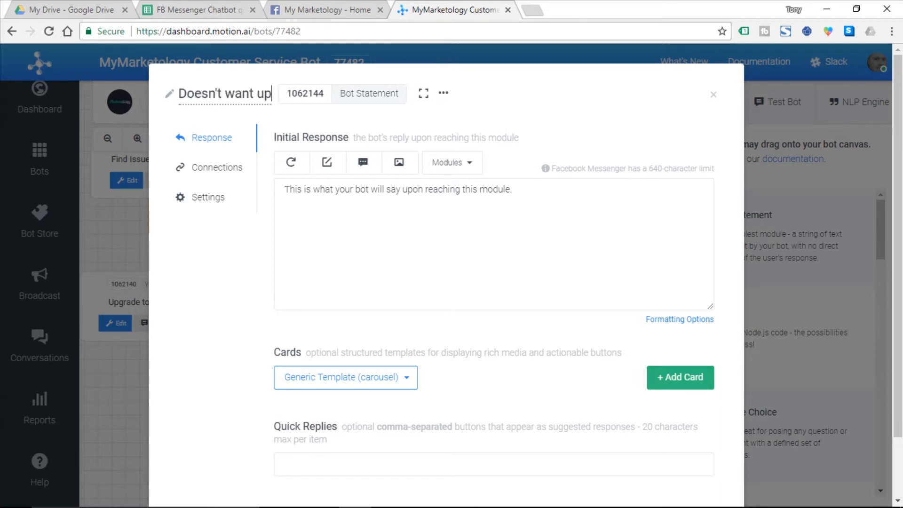
text(grade)
Replace the Doesn't want upgrade module's placeholder response with the Doesn't want upgrade text copied from cell B17 of the questions and responses spreadsheet.
click(424, 189)
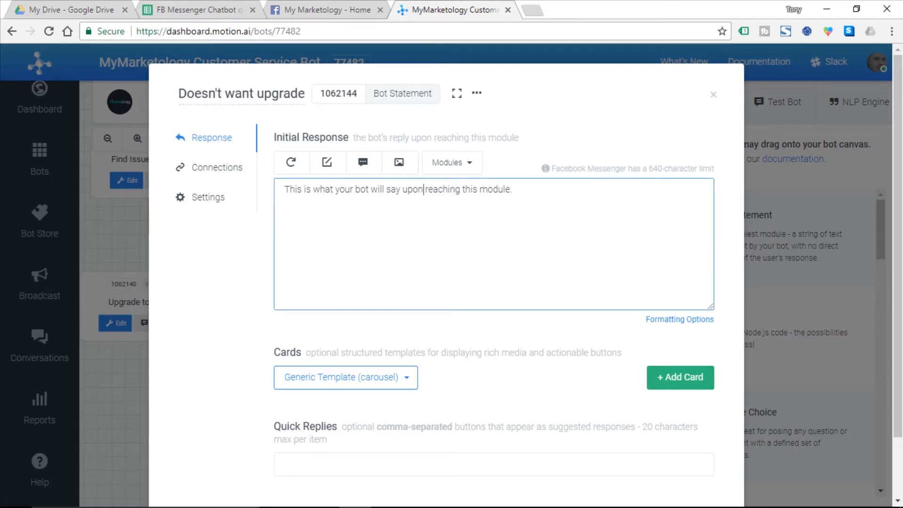
key(ctrl+a)
click(186, 10)
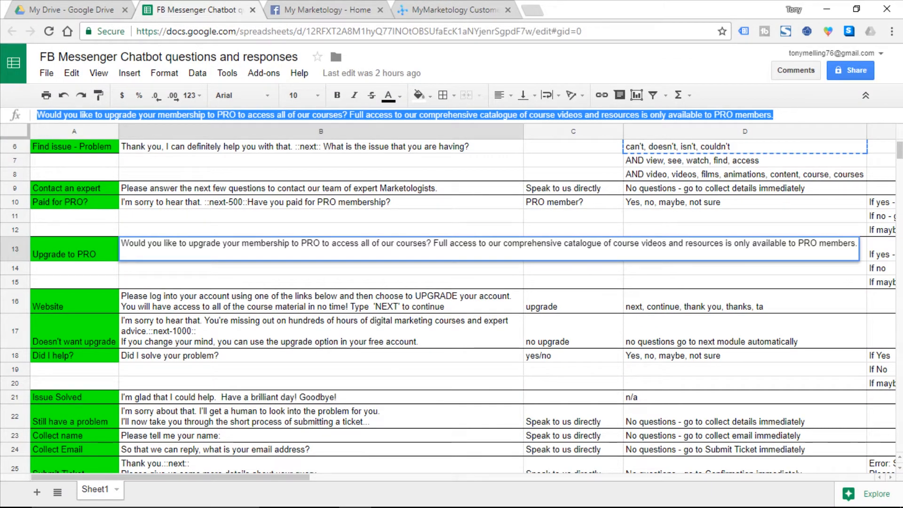
click(321, 331)
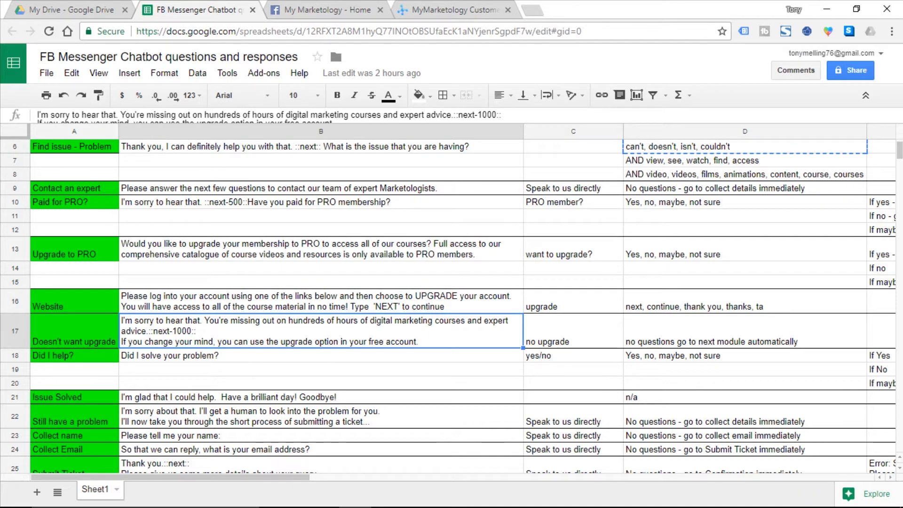
key(Return)
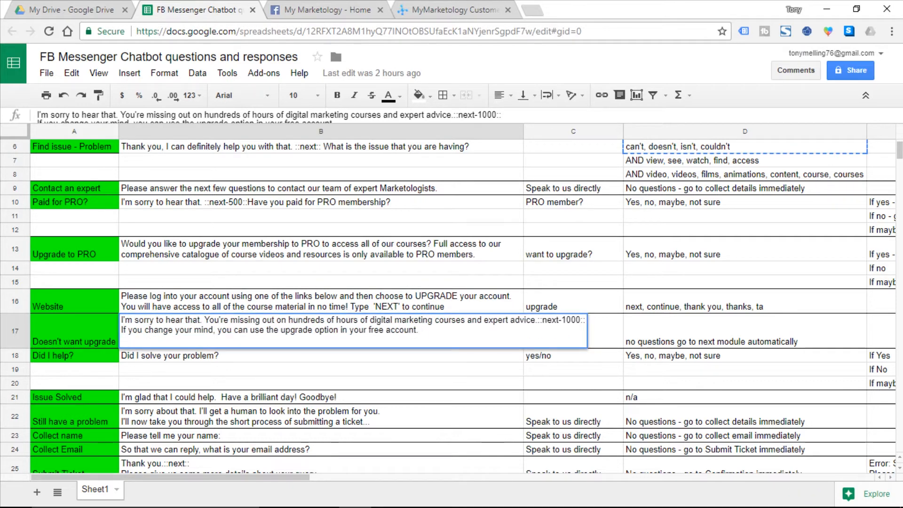
key(ctrl+a)
key(ctrl+c)
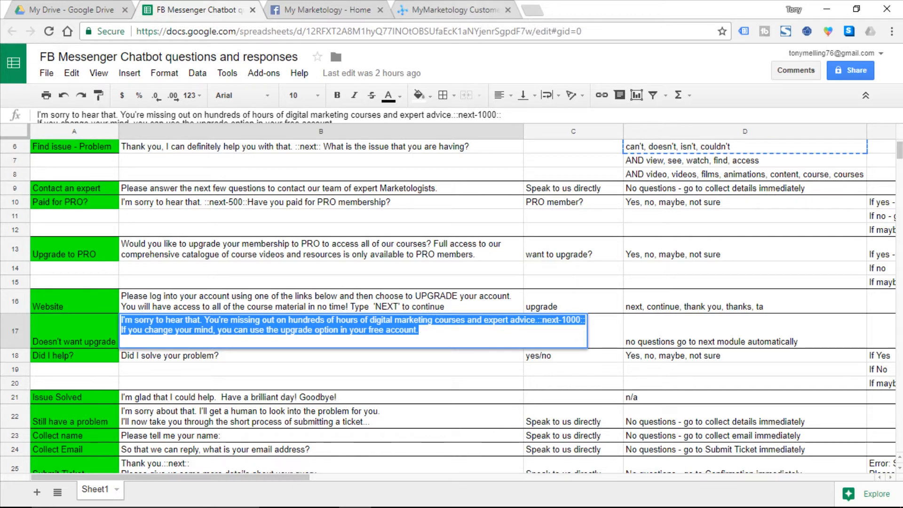
key(ctrl+4)
key(ctrl+v)
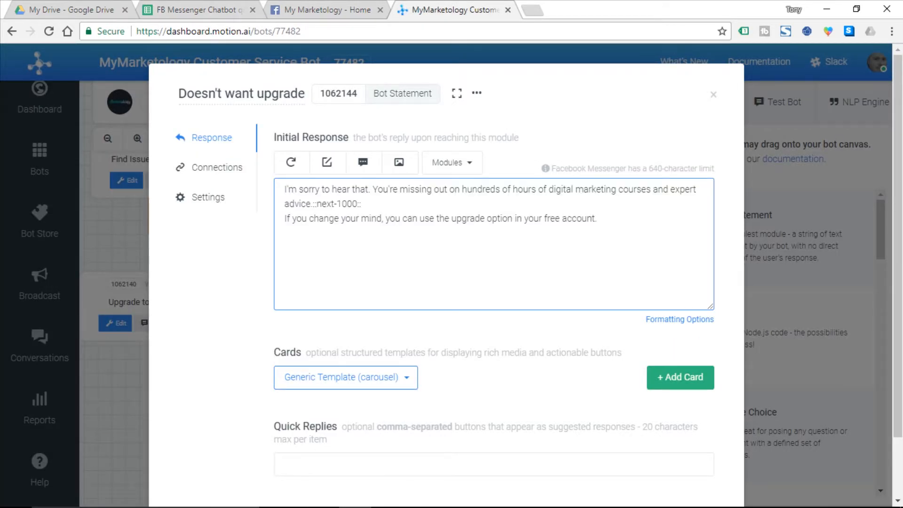
Save the Doesn't want upgrade module and align it directly beneath Paid for pro? on the canvas.
drag(306, 205, 315, 204)
click(361, 204)
scroll(362, 204, down, 3)
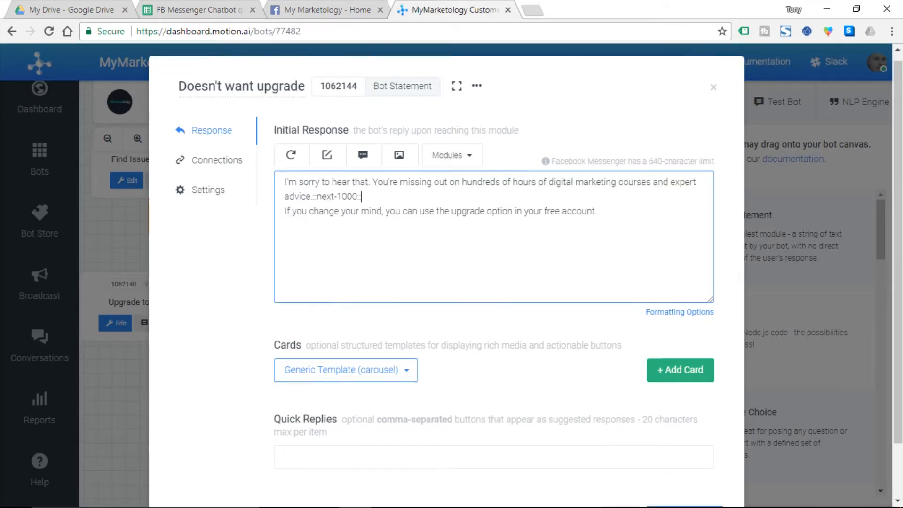
click(685, 455)
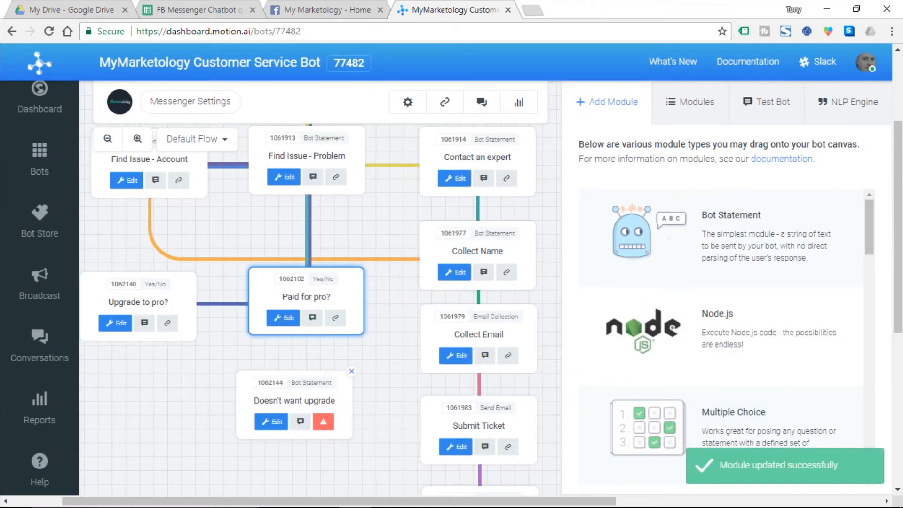
drag(294, 400, 306, 396)
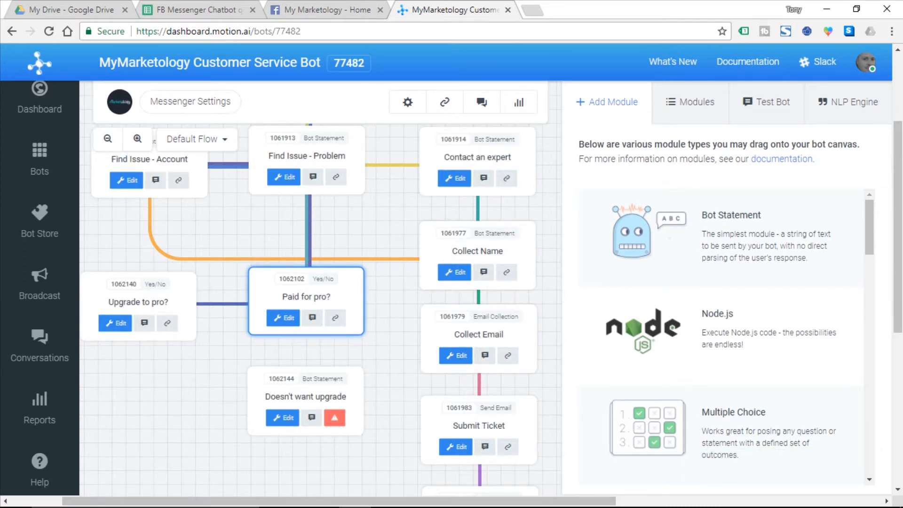
Following the flow sketch, add a Bing Web Search module below Upgrade to pro? and name it courses.mymarketology.
scroll(320, 283, down, 3)
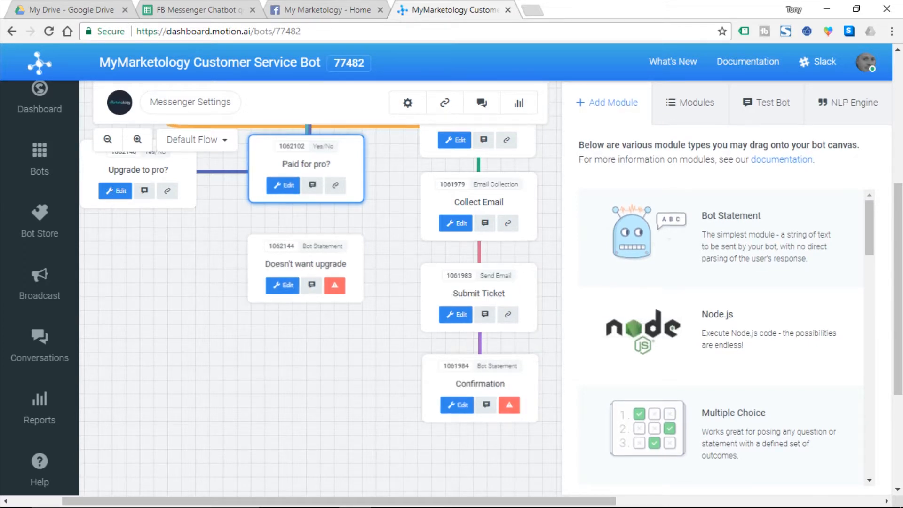
mouse_move(451, 493)
click(381, 433)
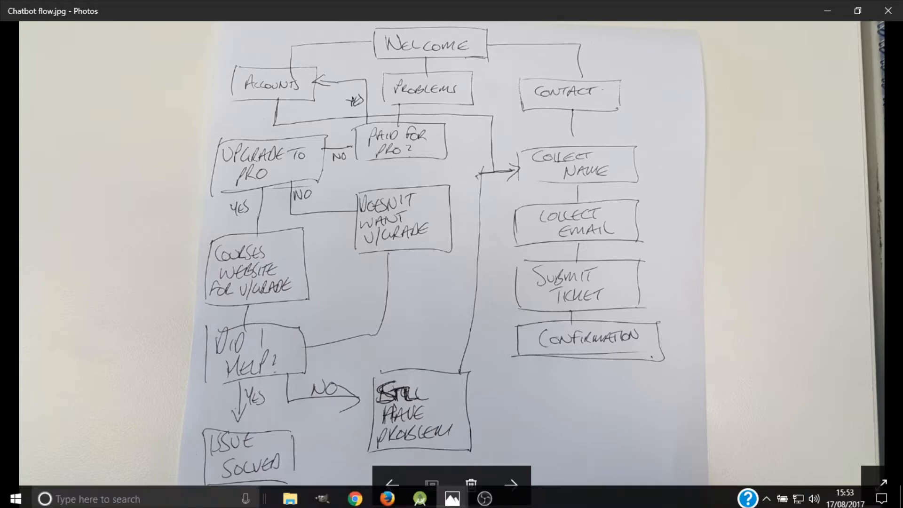
click(355, 494)
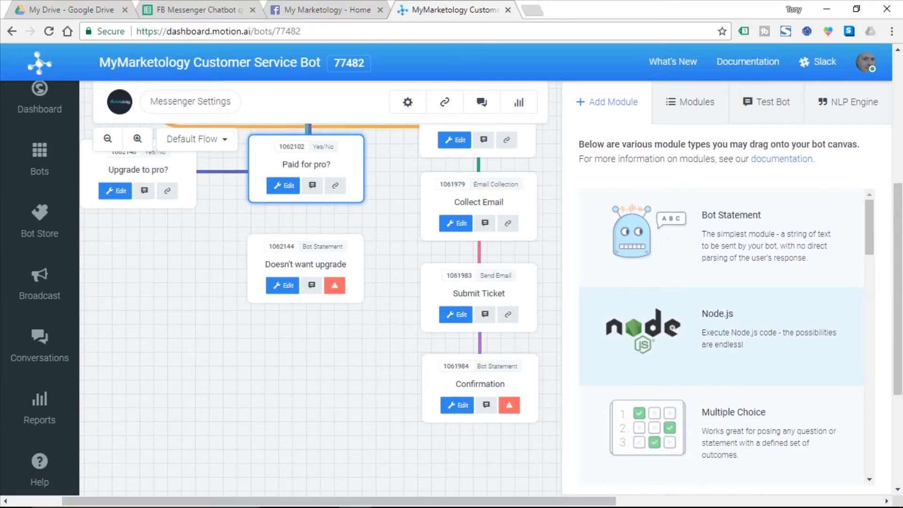
scroll(724, 330, down, 4)
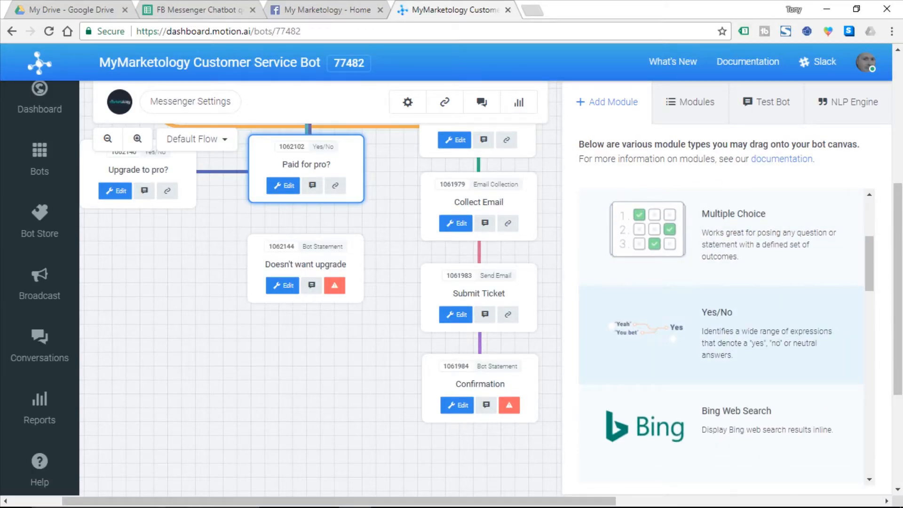
drag(644, 428, 153, 279)
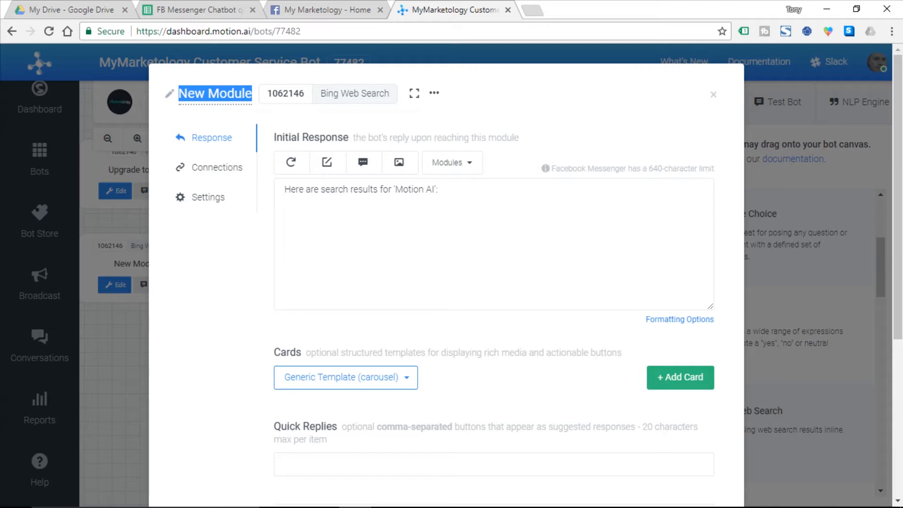
text(course)
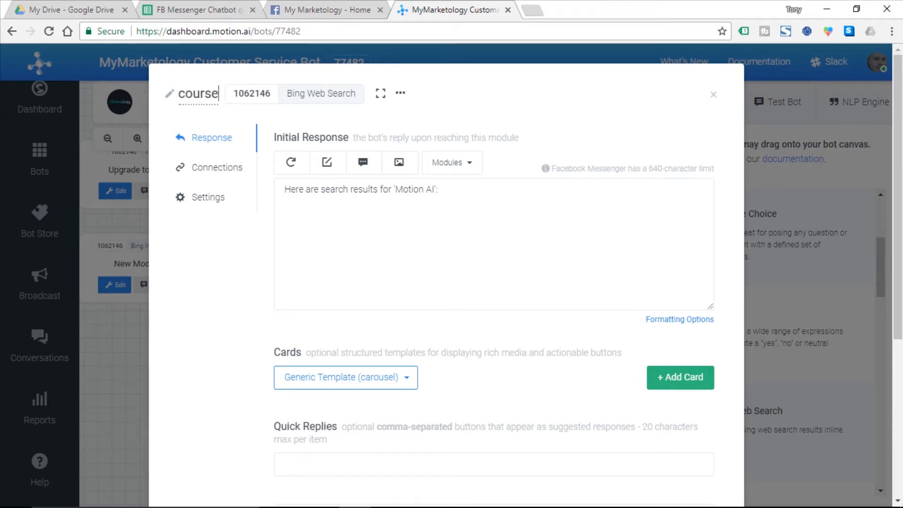
text(s.mym)
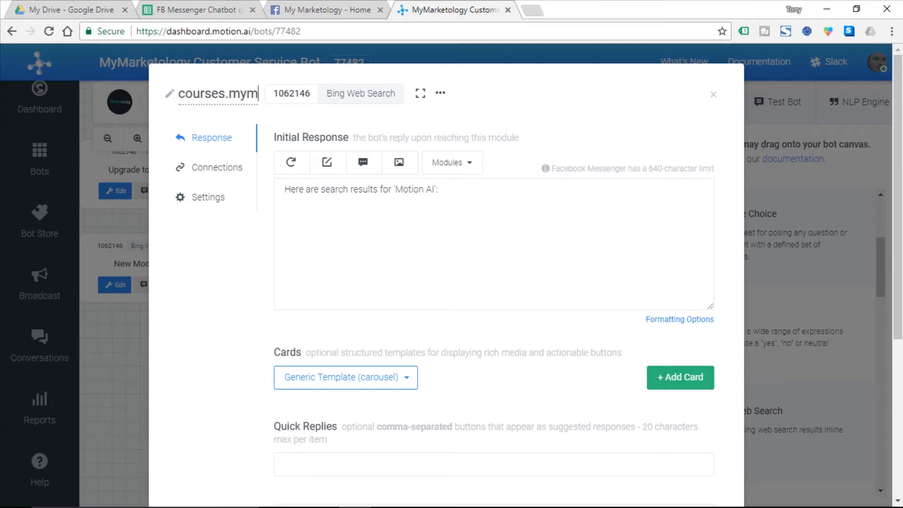
text(arketology)
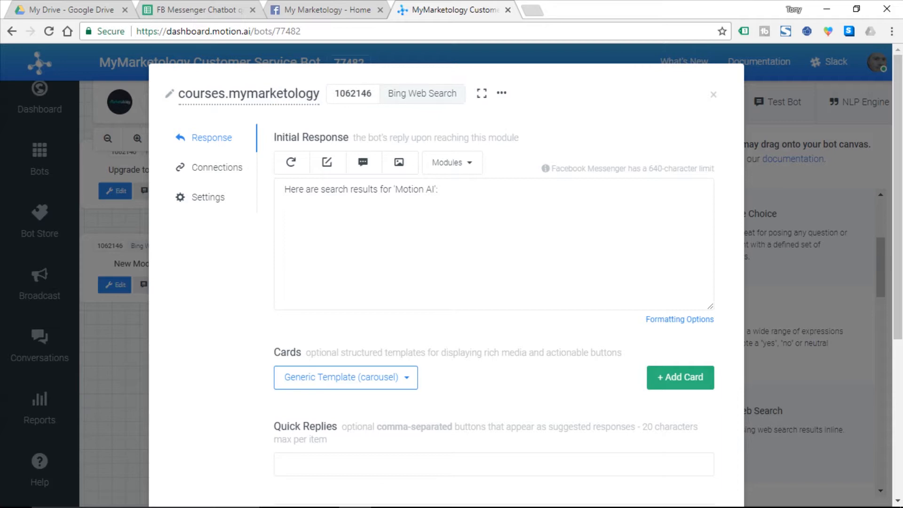
Replace the courses.mymarketology module's default response with the Website text copied from cell B16 of the spreadsheet.
triple_click(407, 190)
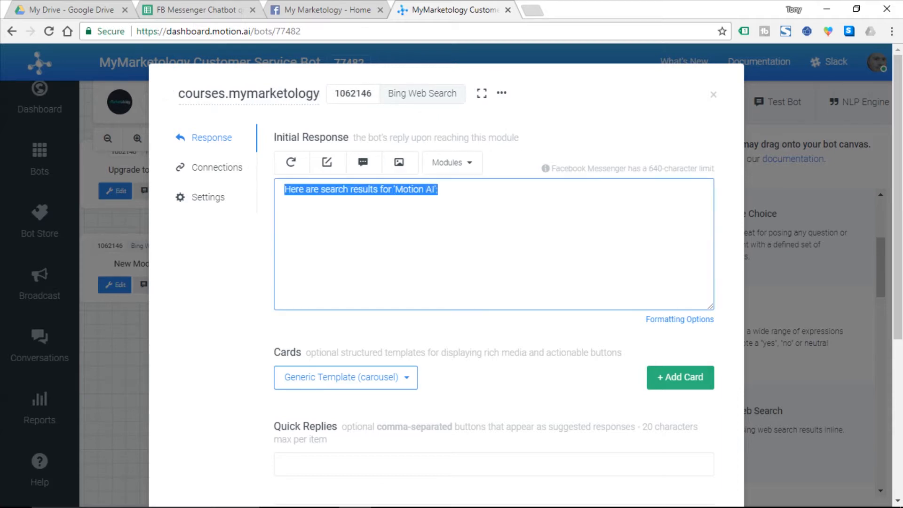
click(193, 10)
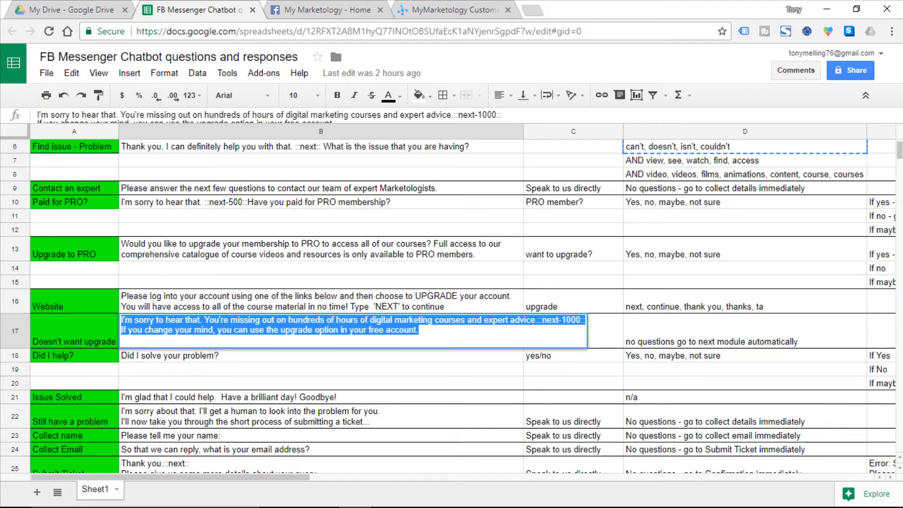
click(320, 302)
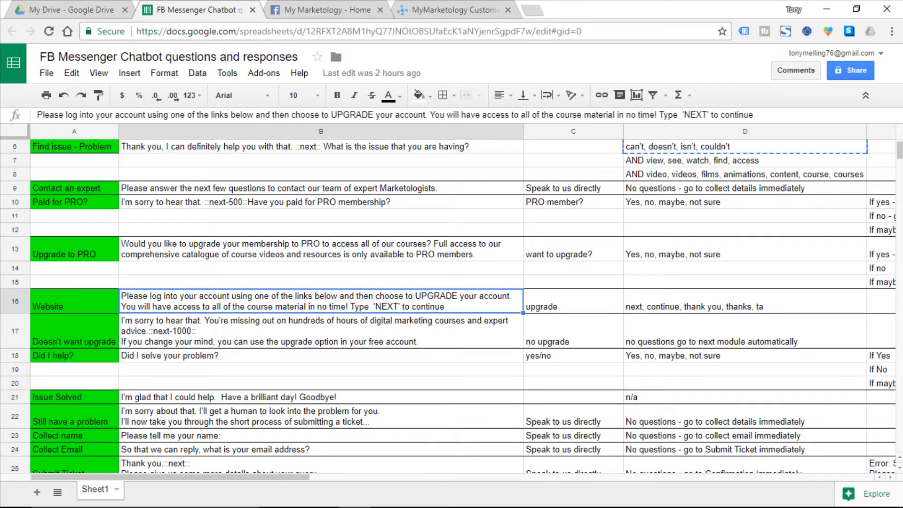
double_click(321, 301)
drag(838, 296, 120, 295)
key(ctrl+c)
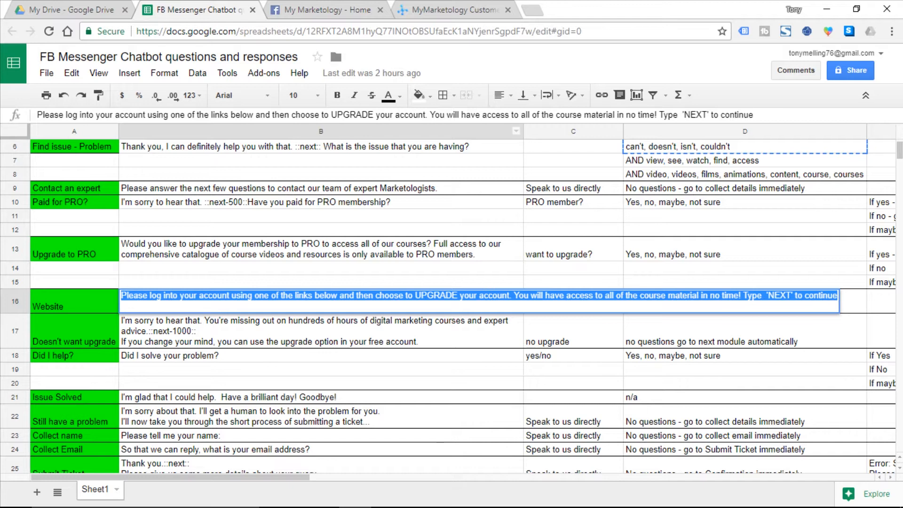
click(450, 10)
key(ctrl+v)
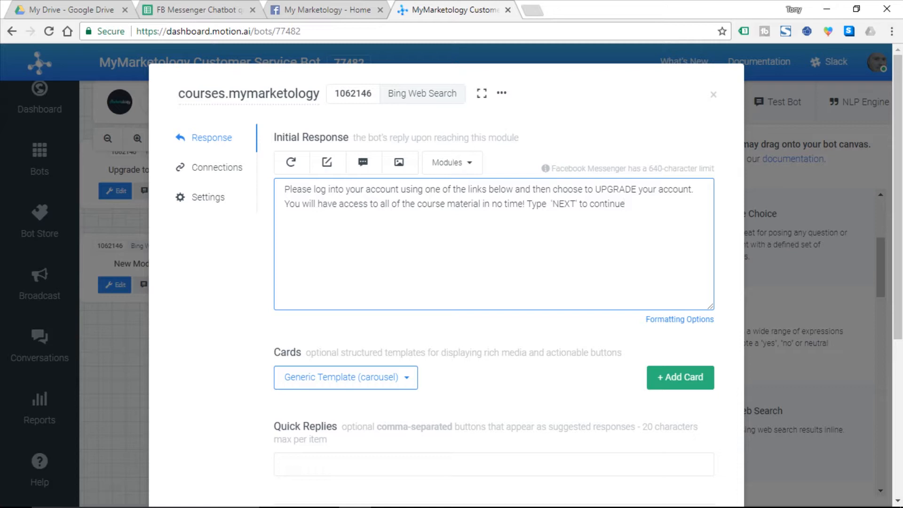
Move "Type 'NEXT' to continue" in the response to its own line, separated by a blank line.
click(527, 204)
key(Return)
key(Return)
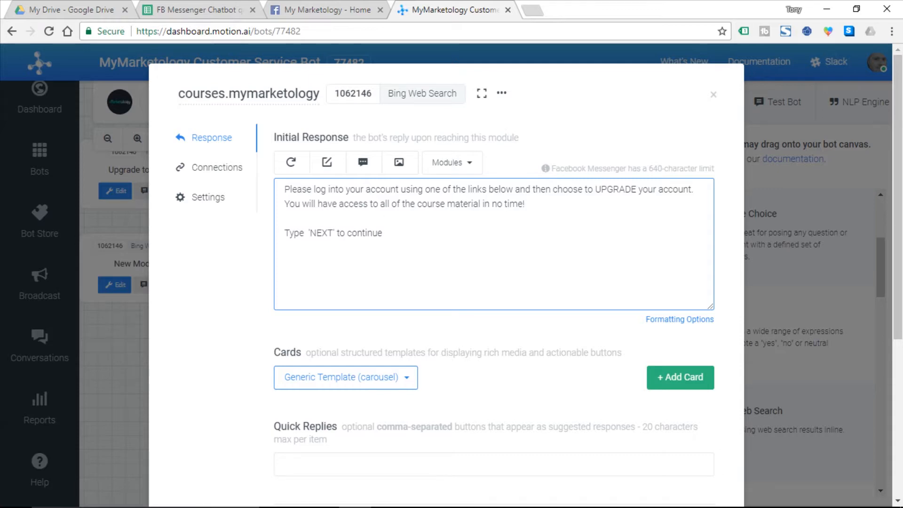
Save the courses.mymarketology module and run a test of it.
scroll(447, 283, down, 5)
click(685, 455)
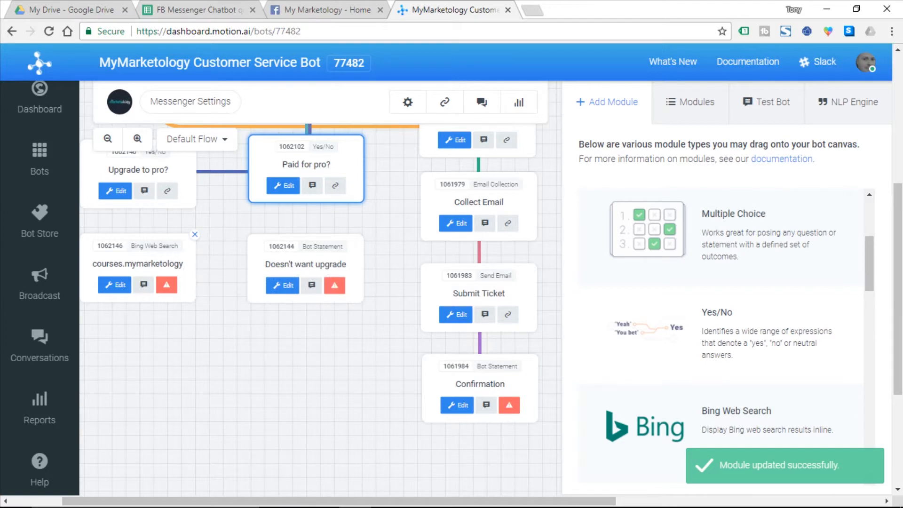
click(144, 284)
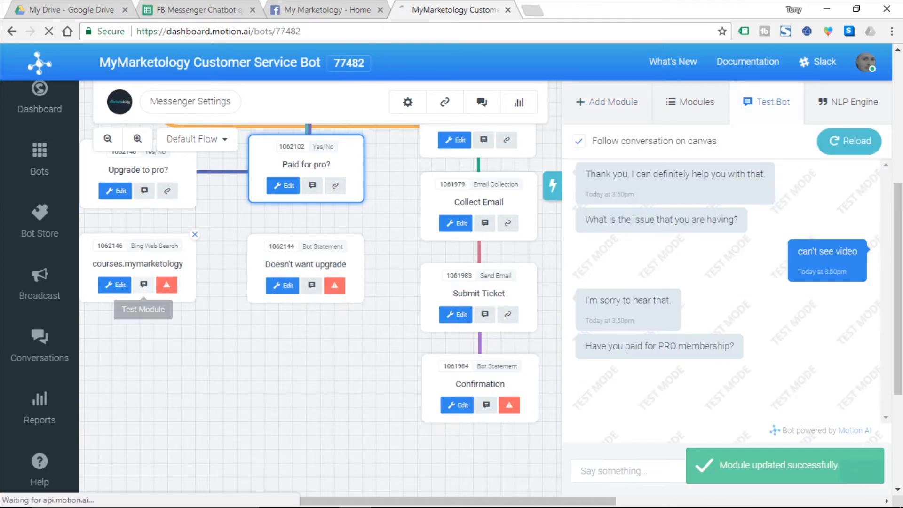
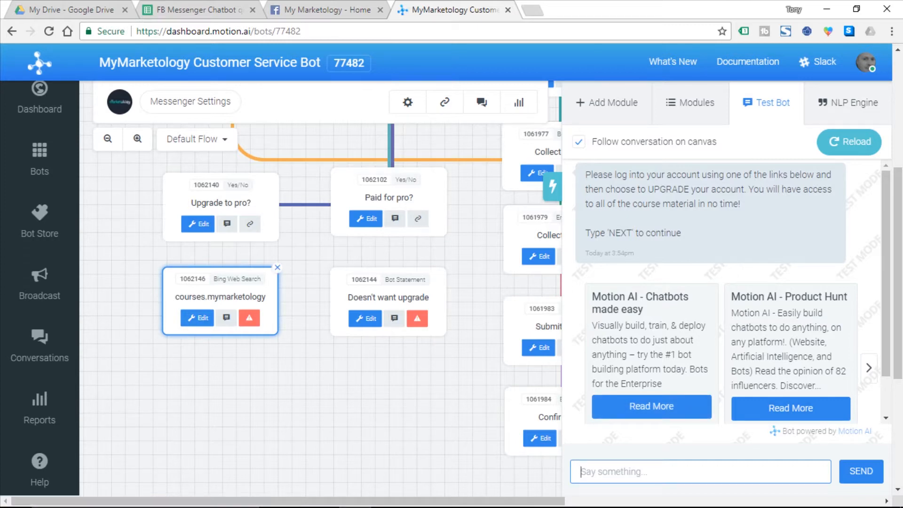
Set the courses.mymarketology module's Bing search string to courses.mymarketology.com, save it, and check the page behind the first test result.
click(197, 318)
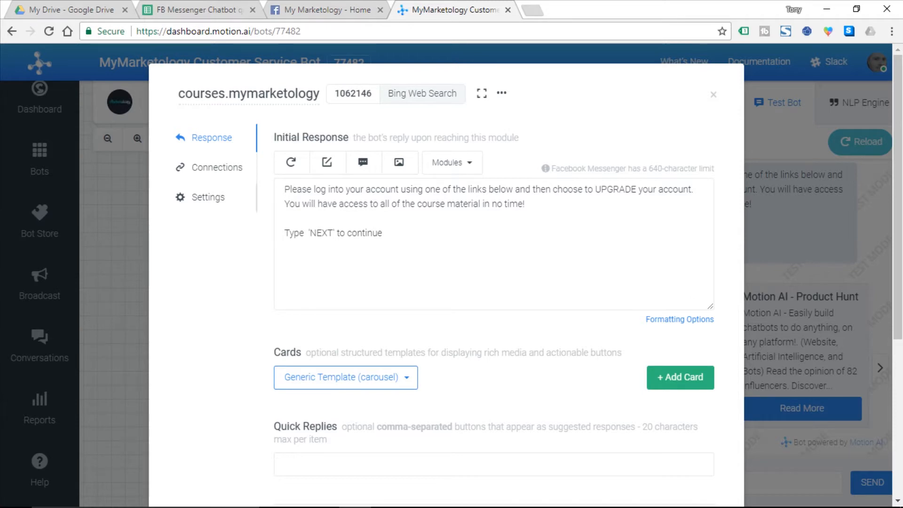
click(208, 197)
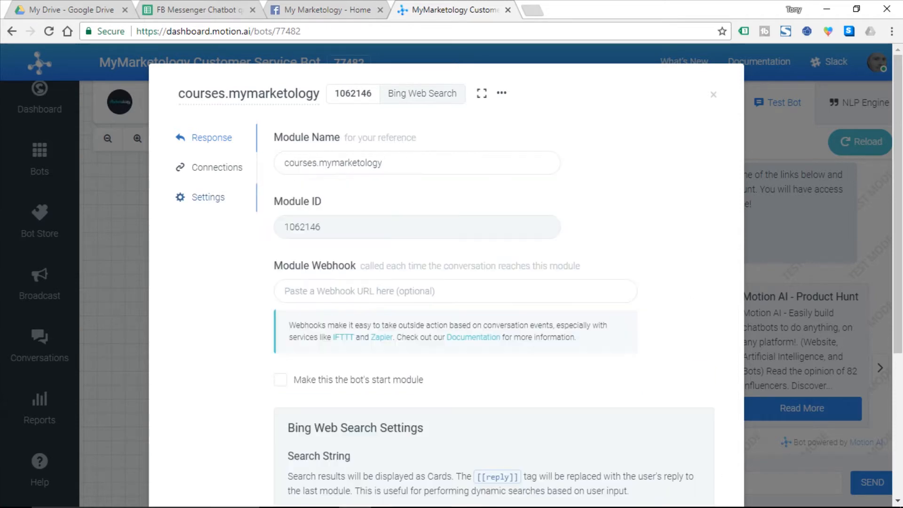
scroll(446, 282, down, 4)
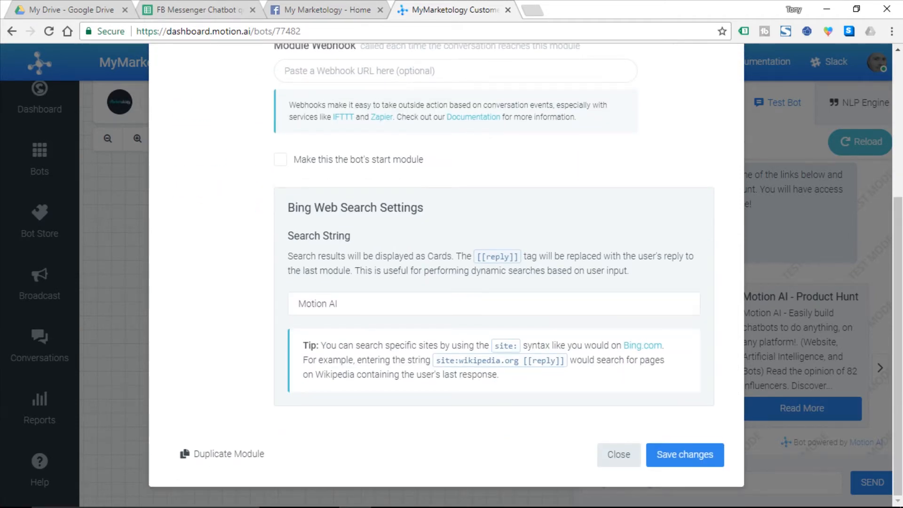
triple_click(318, 304)
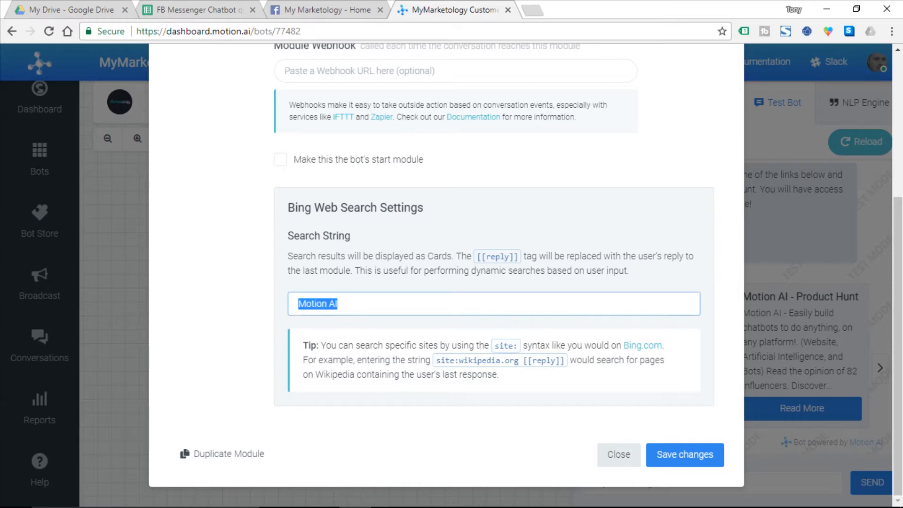
text(course)
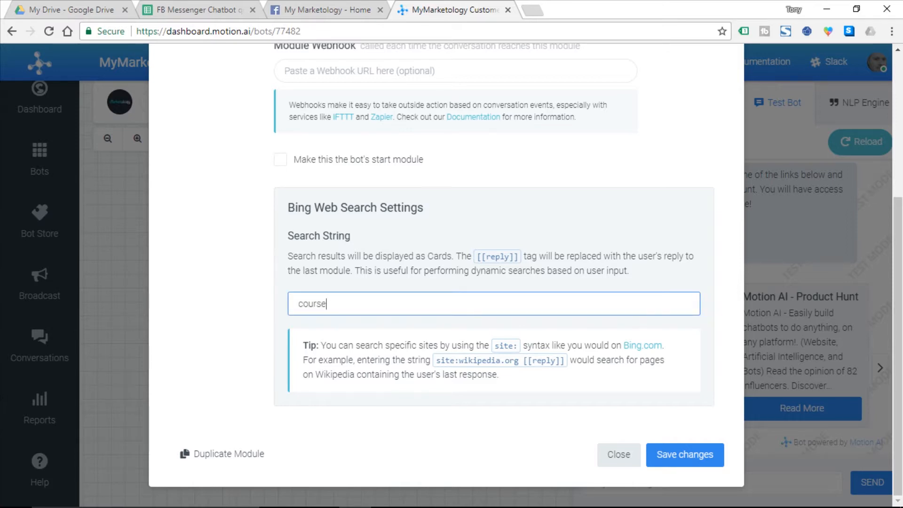
text(s.mymarketology.com)
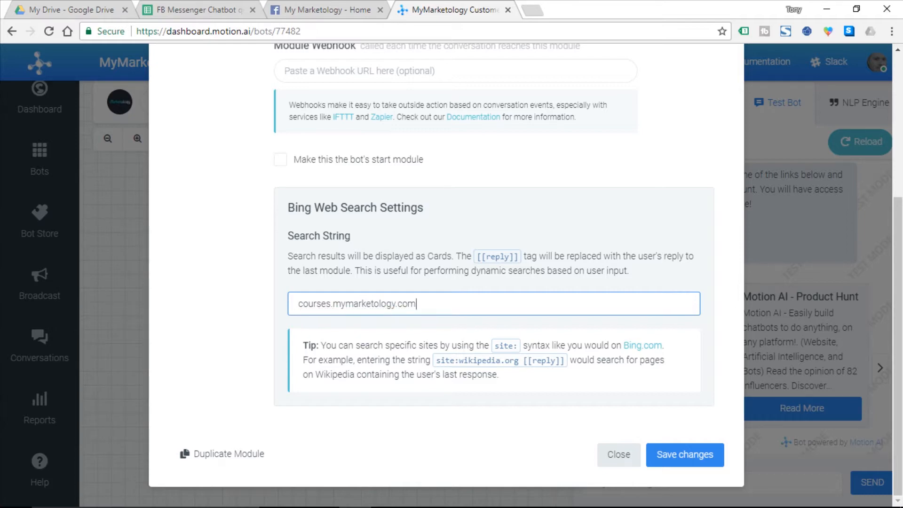
key(Return)
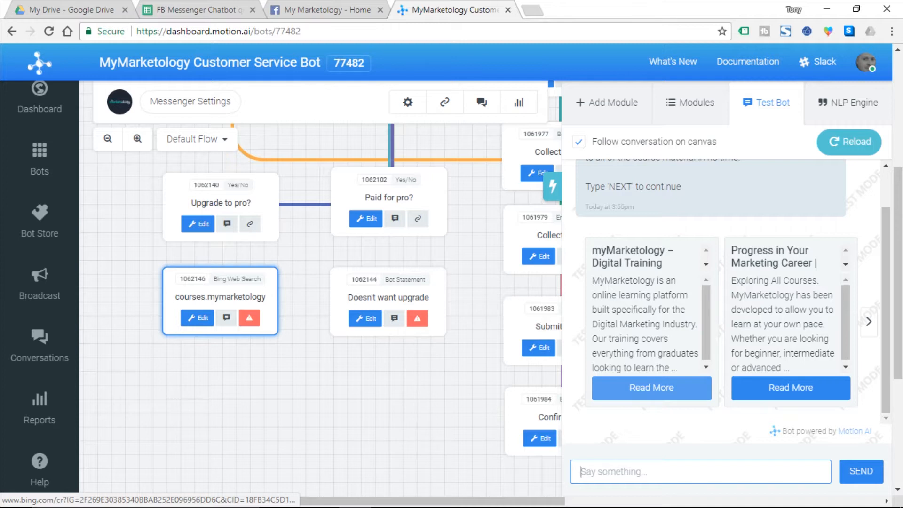
click(651, 388)
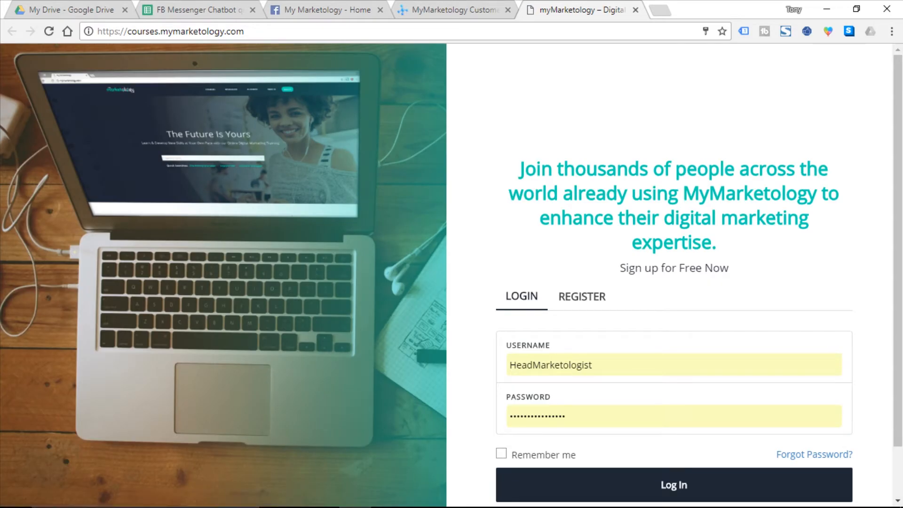
click(635, 9)
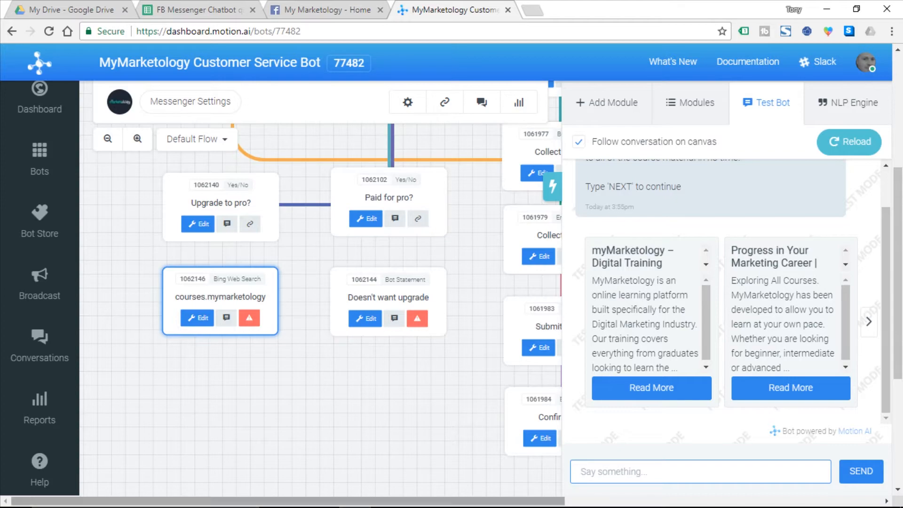
Following the flow sketch, add a Yes/No module below courses.mymarketology and name it "Did I help?".
mouse_move(452, 494)
click(380, 437)
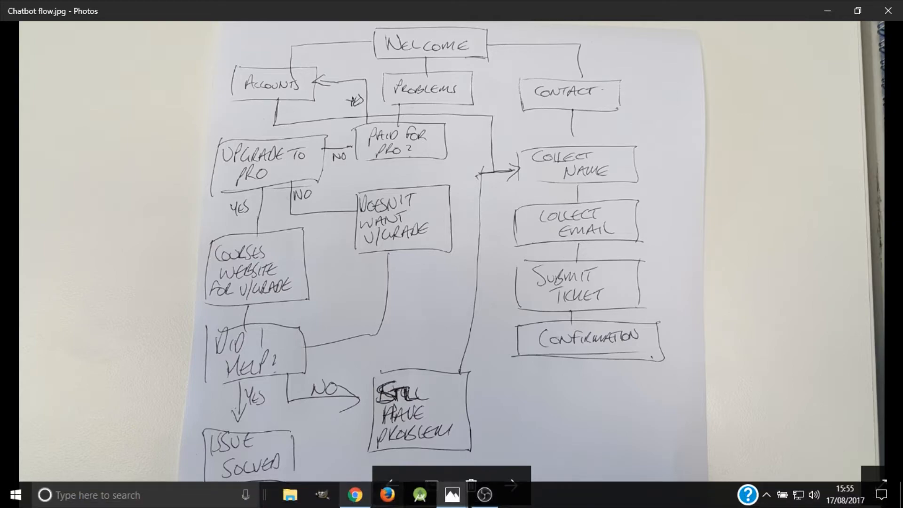
click(355, 495)
click(606, 102)
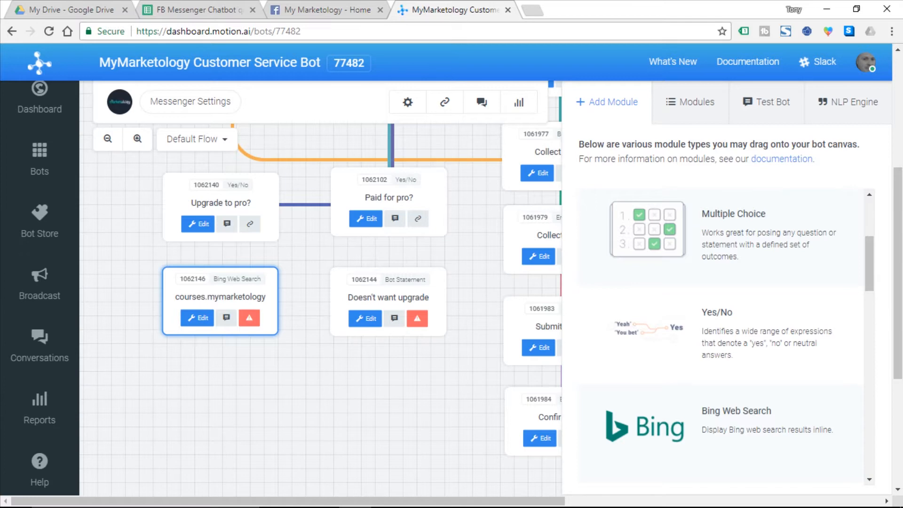
drag(649, 331, 232, 408)
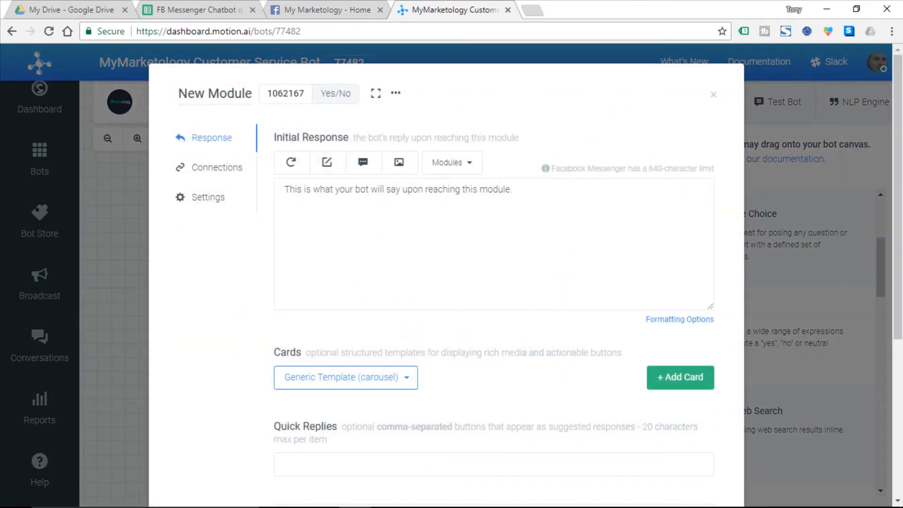
double_click(229, 94)
click(220, 94)
triple_click(219, 93)
text(Did)
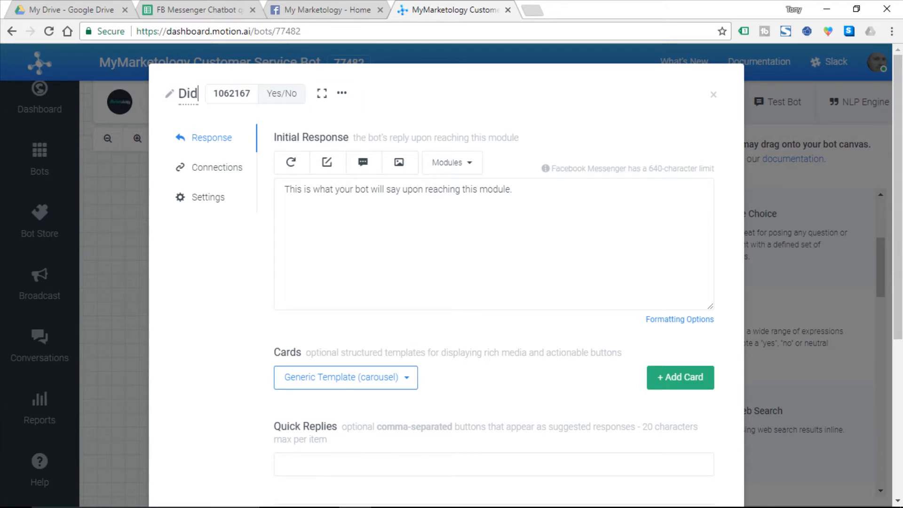
text( I help?)
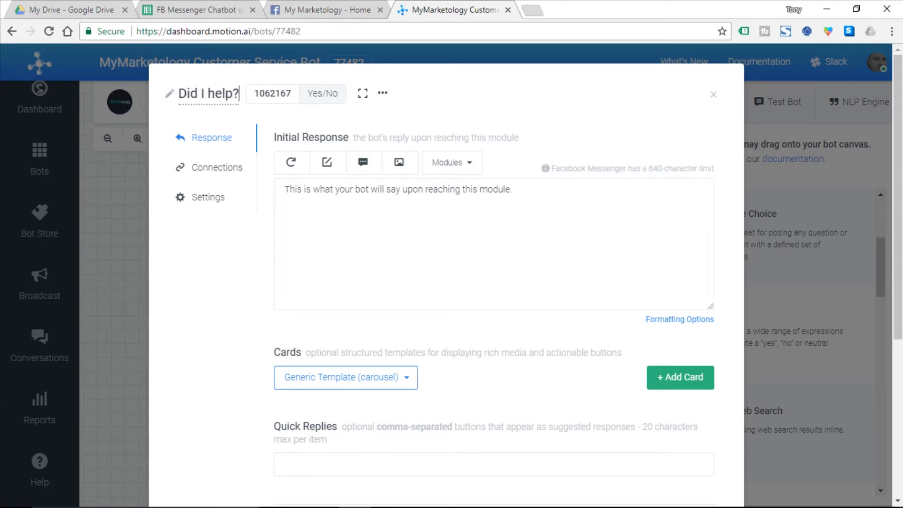
key(Return)
Replace the Did I help? module's default response with "Did I solve your problem?" copied from spreadsheet cell B18, and save the module.
triple_click(412, 190)
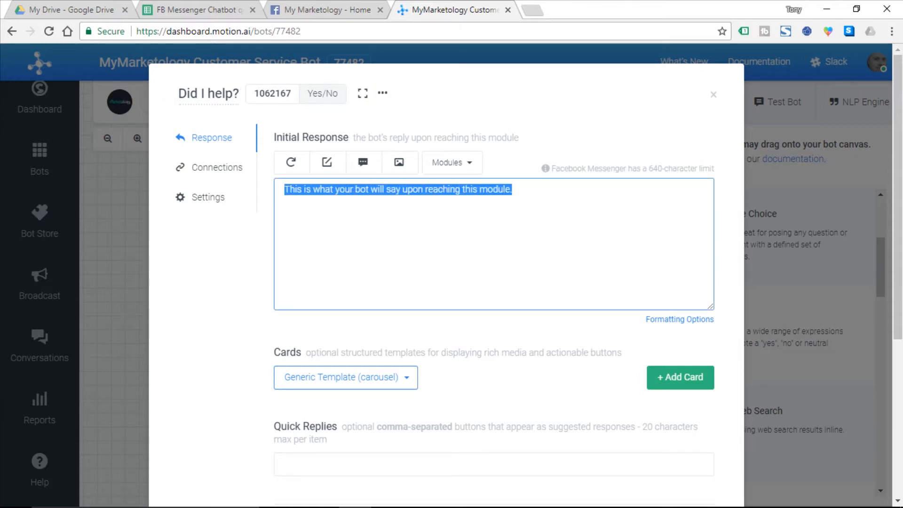
click(200, 10)
scroll(235, 301, down, 1)
click(216, 328)
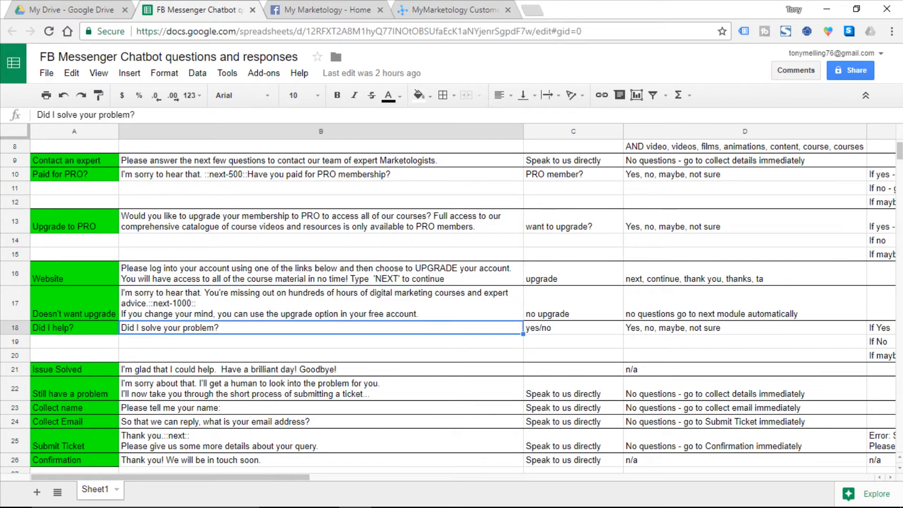
click(138, 115)
drag(136, 115, 37, 115)
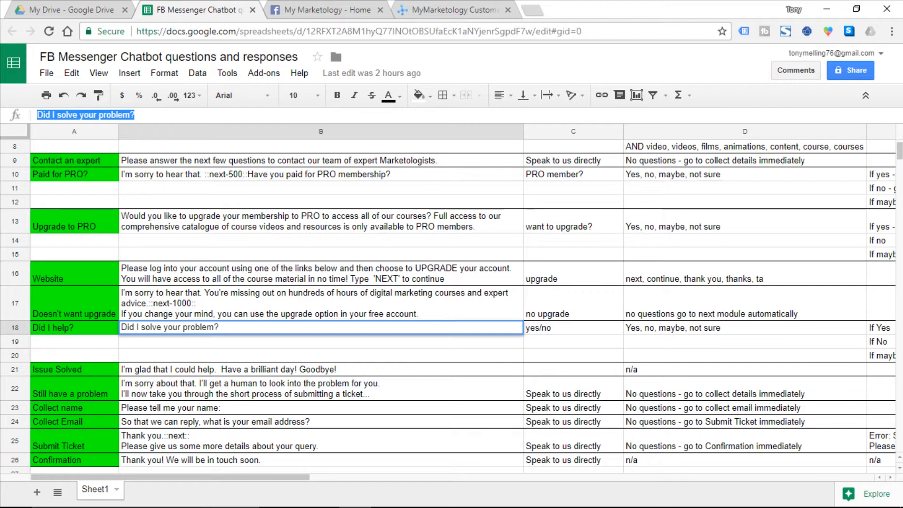
key(ctrl+c)
click(447, 10)
key(ctrl+v)
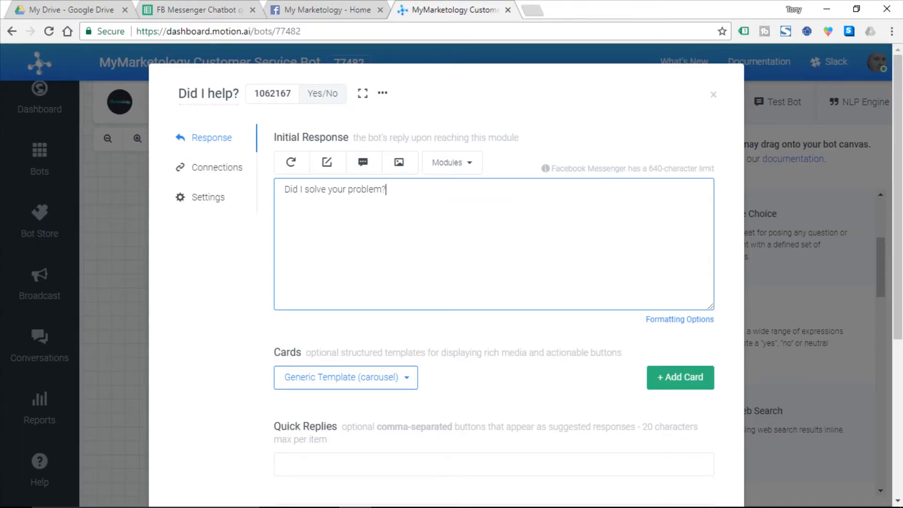
scroll(471, 282, down, 5)
click(686, 453)
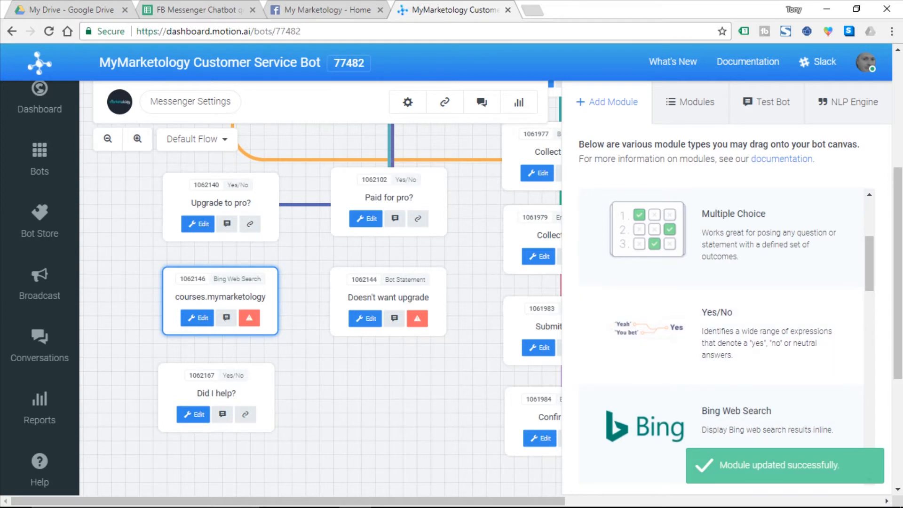
Add a Bot Statement module below Did I help? and name it "Issue solved".
scroll(722, 336, up, 3)
scroll(721, 336, up, 1)
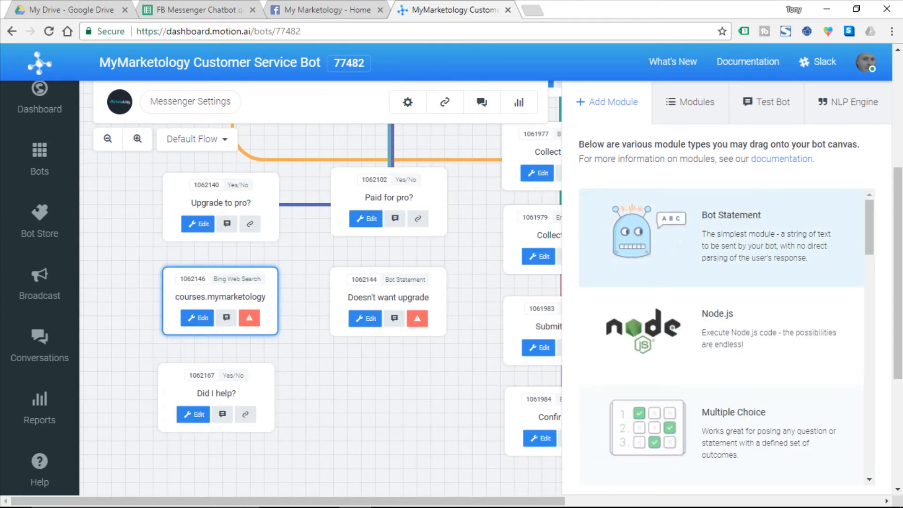
drag(631, 230, 204, 373)
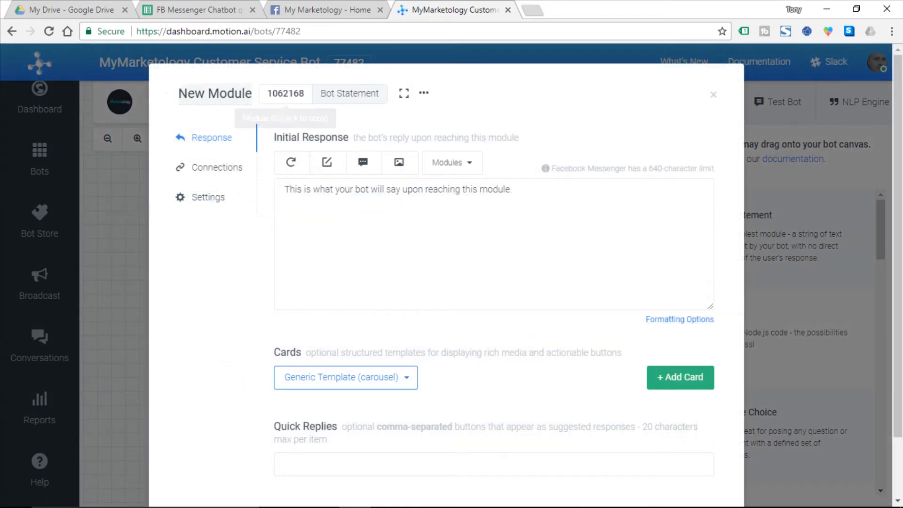
double_click(230, 93)
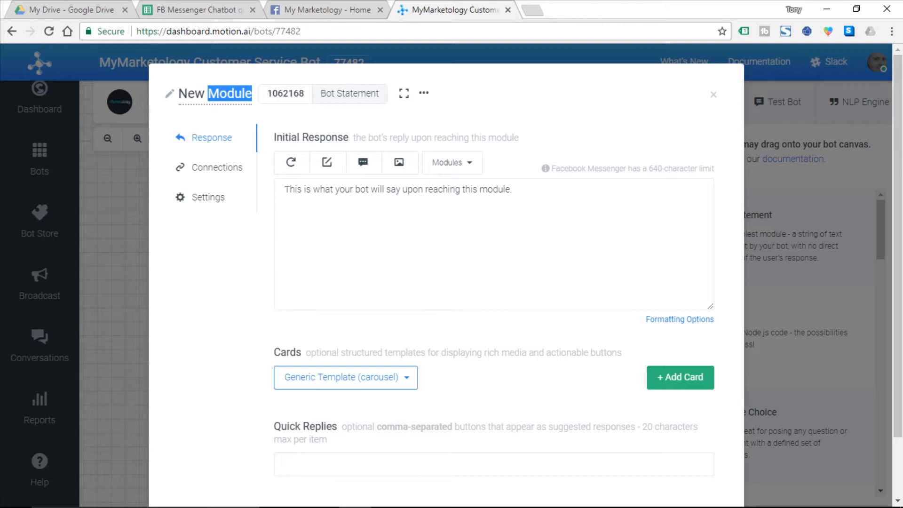
key(ctrl+a)
text(Issue)
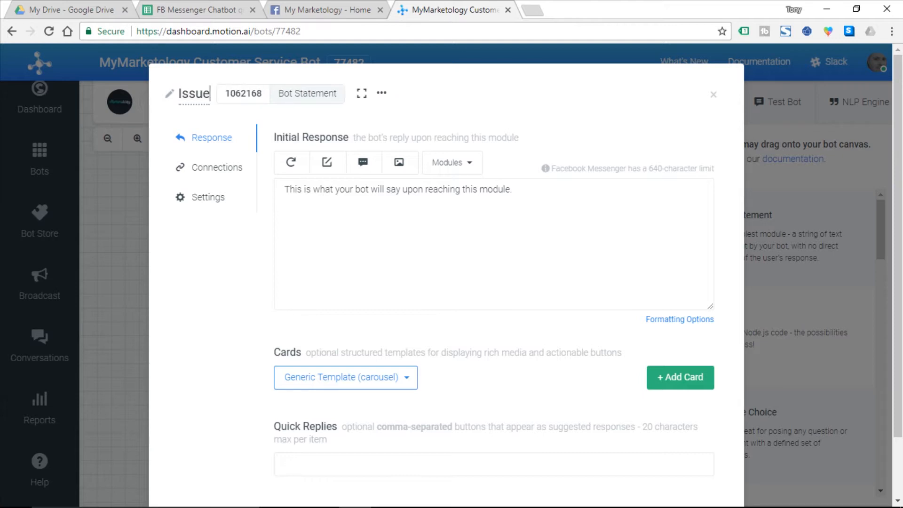
text( colved)
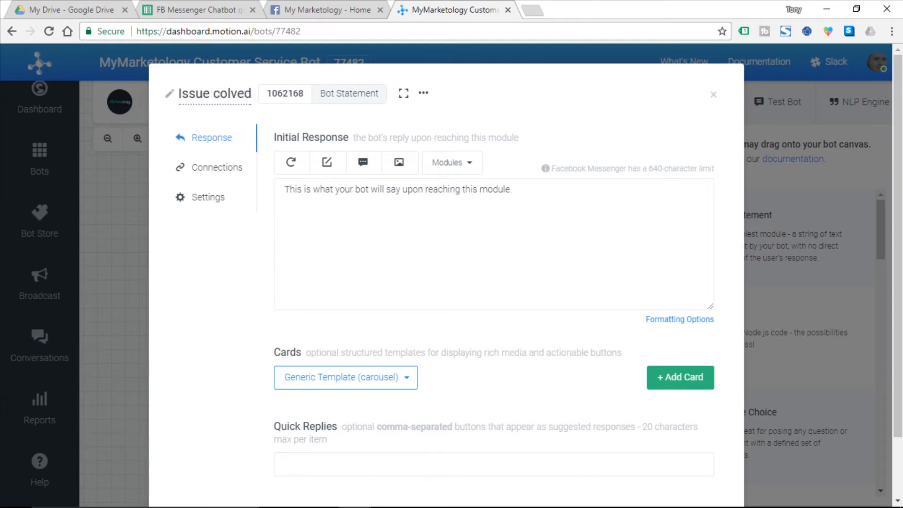
key(BackSpace)
key(BackSpace)
key(BackSpace)
key(BackSpace)
key(BackSpace)
key(BackSpace)
key(BackSpace)
text(so)
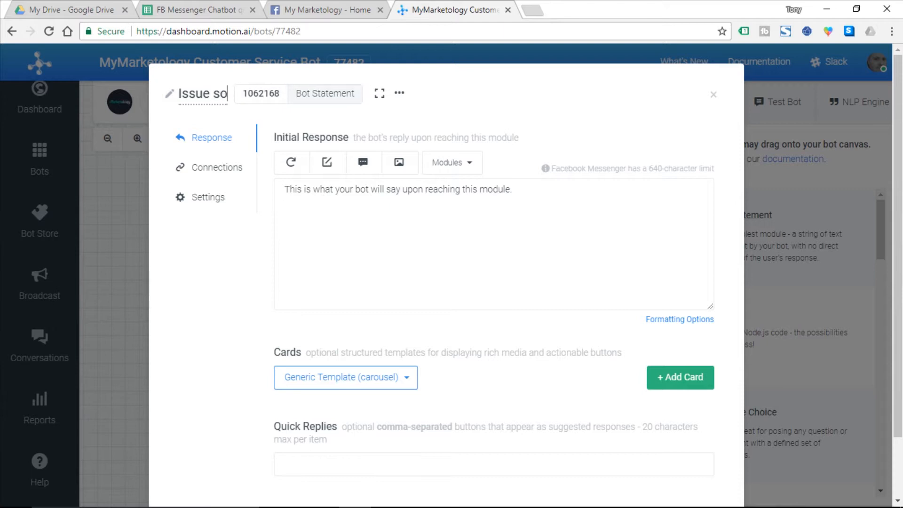
text(lved)
Replace the Issue solved module's response with the text copied from spreadsheet cell B21, save it, and align the module under Did I help?
click(326, 189)
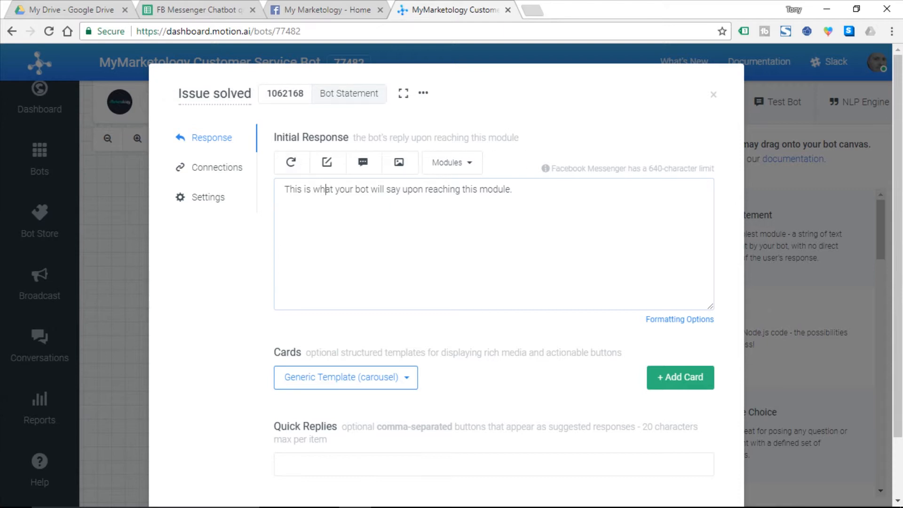
triple_click(326, 190)
click(199, 10)
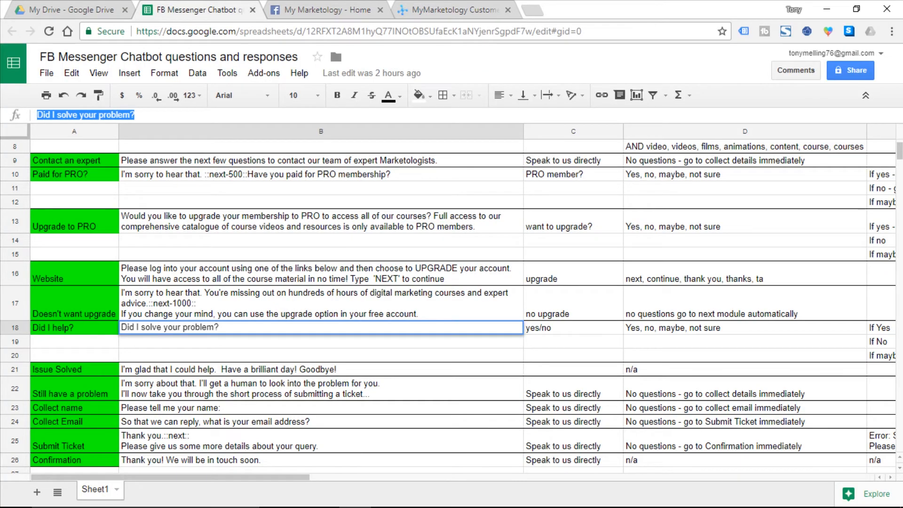
click(282, 369)
triple_click(277, 115)
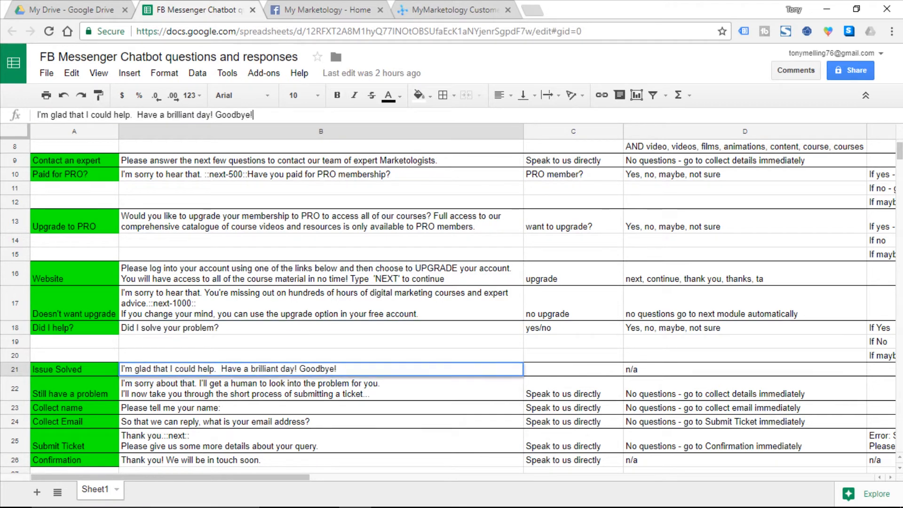
click(330, 10)
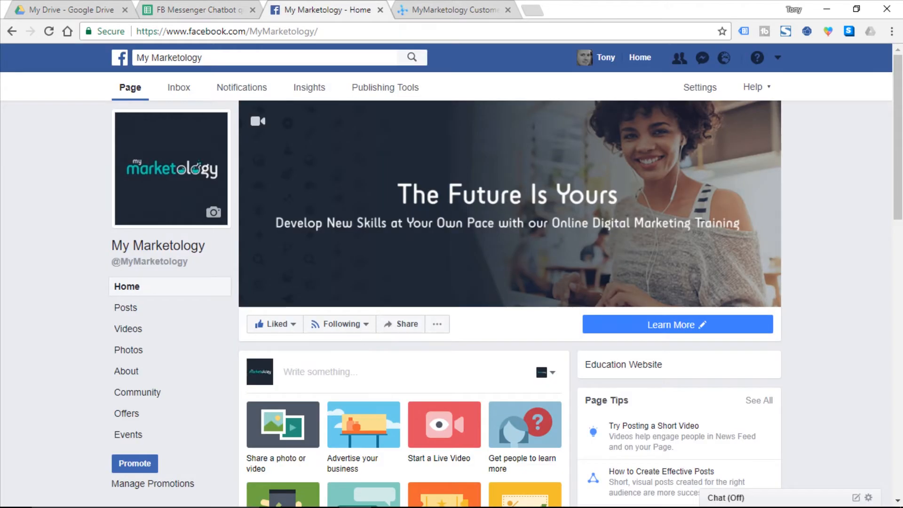
click(446, 10)
key(ctrl+v)
scroll(447, 273, down, 2)
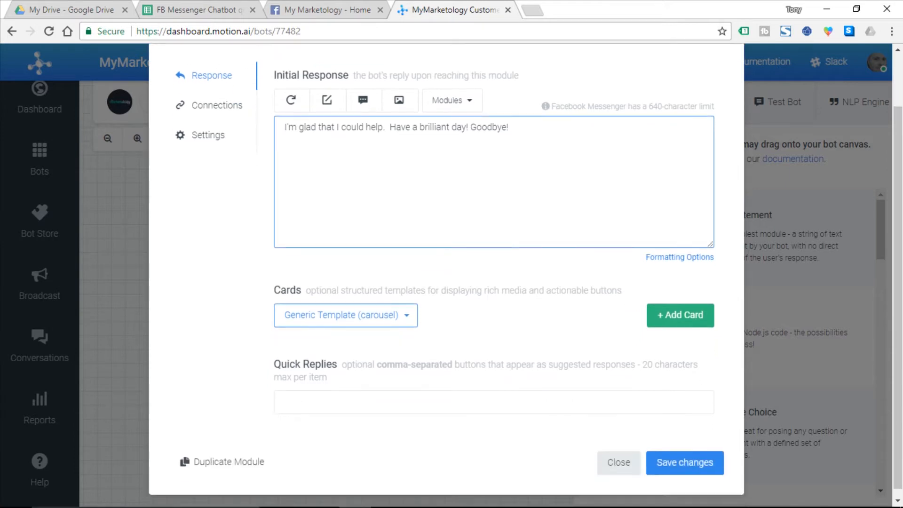
click(685, 455)
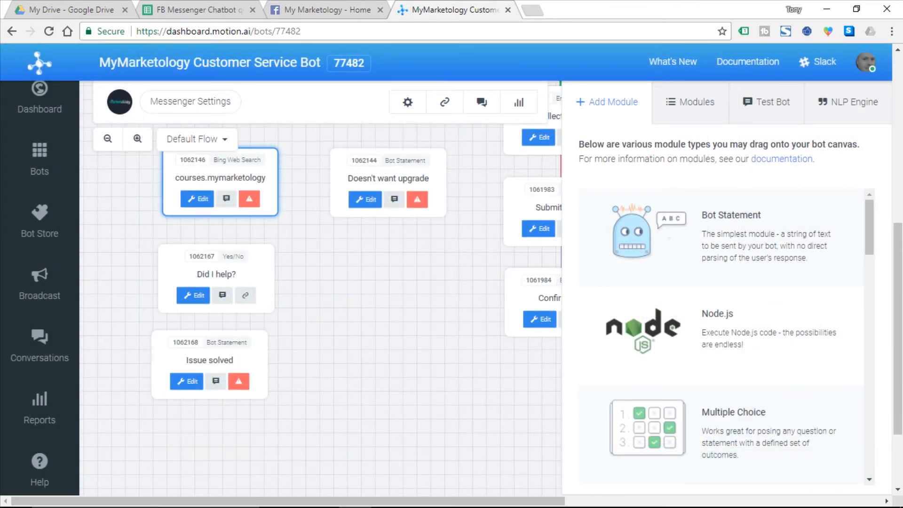
drag(209, 360, 216, 362)
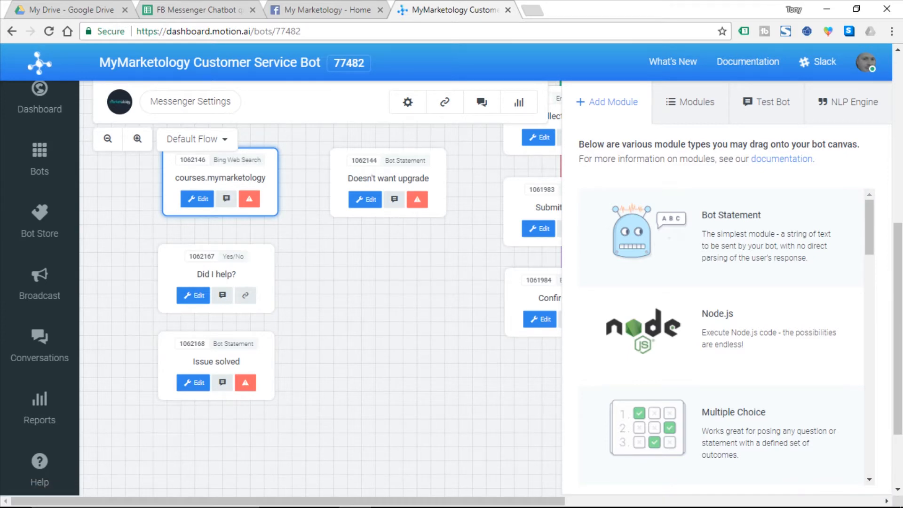
Add a Bot Statement module below Doesn't want upgrade and name it "Still have problem".
drag(630, 235, 381, 336)
triple_click(230, 94)
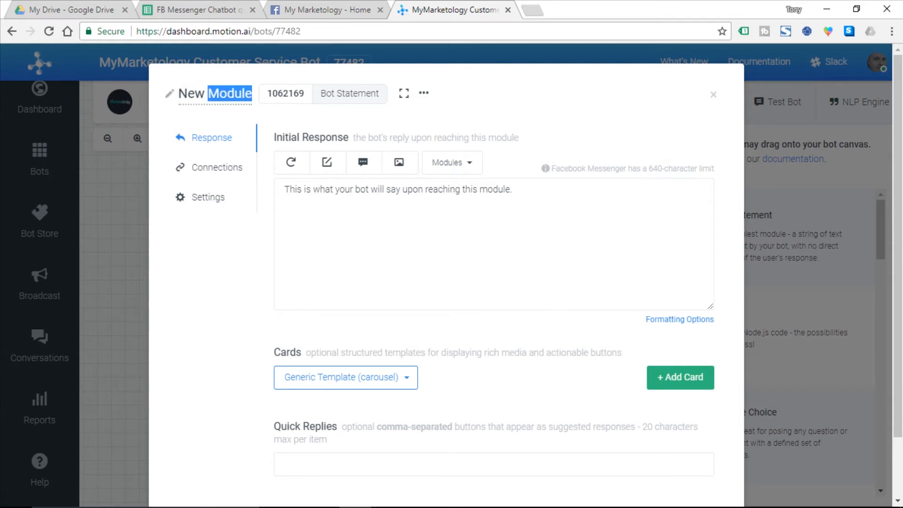
text(Still)
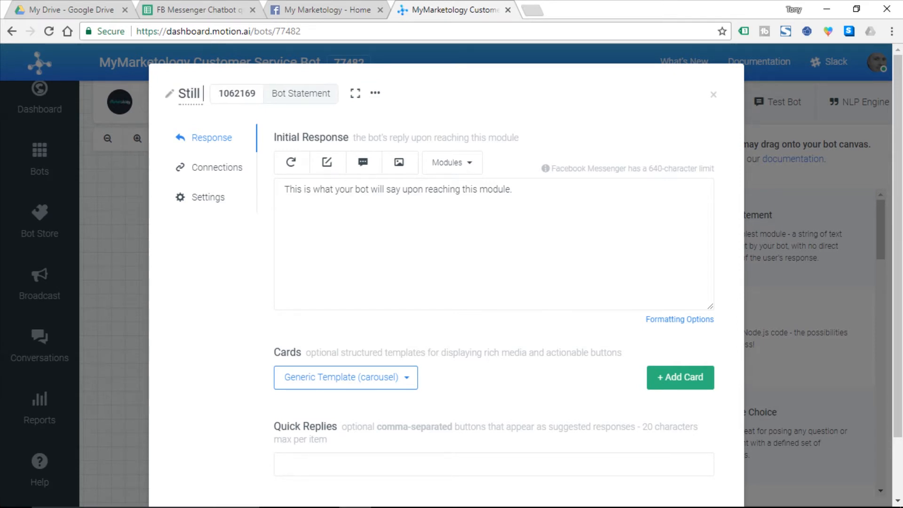
text( have problem)
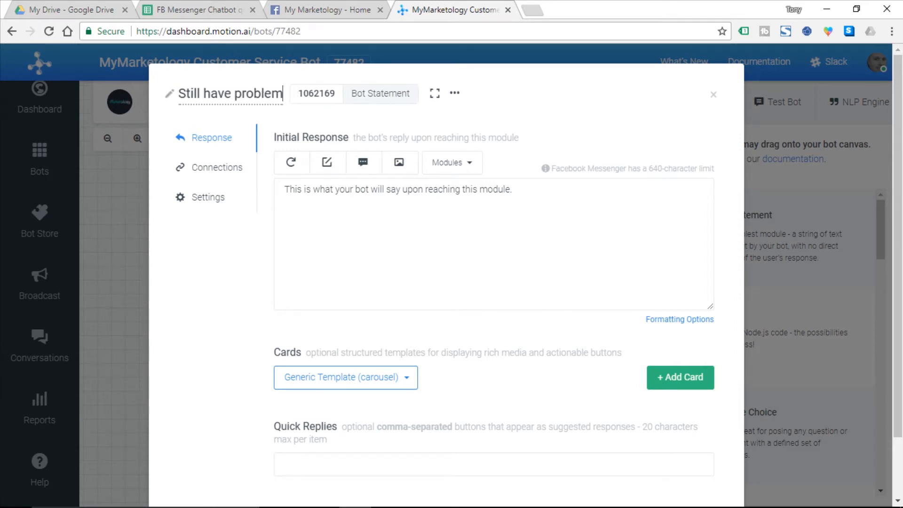
Replace the Still have problem module's default response with the text copied from spreadsheet cell B22, and save the module.
triple_click(344, 190)
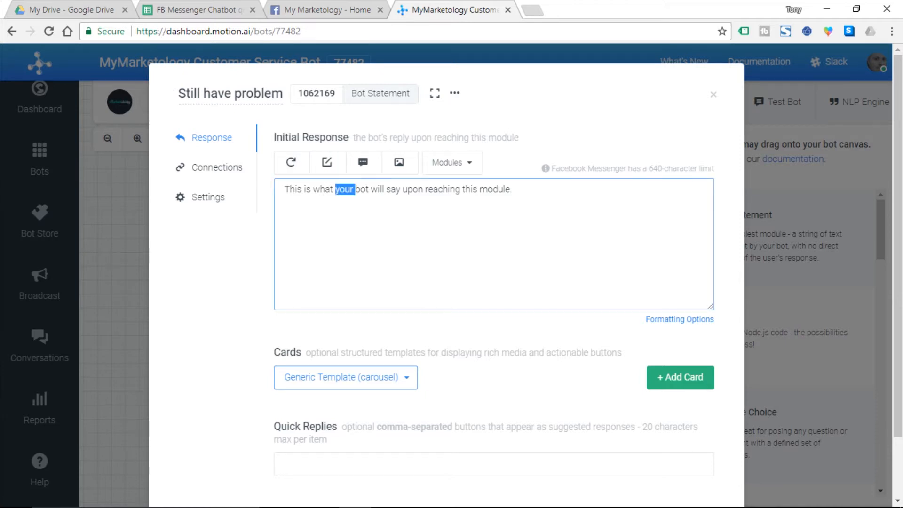
click(200, 10)
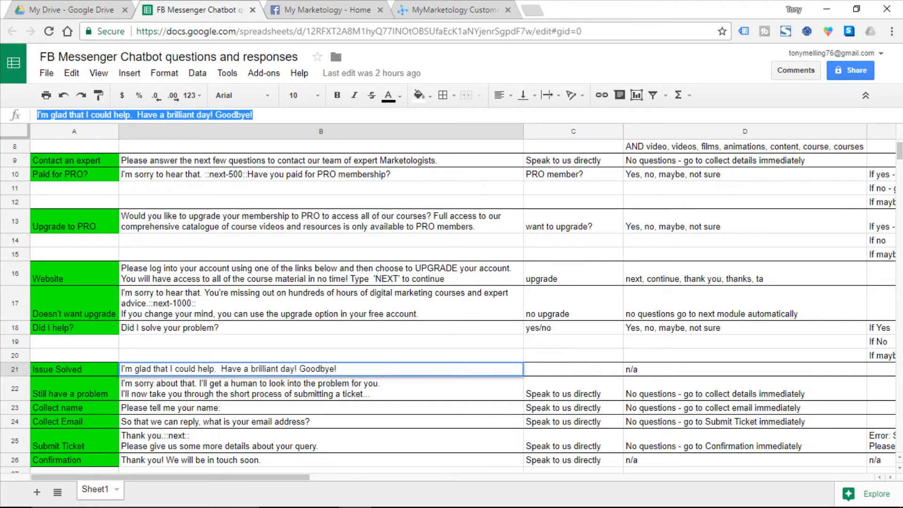
click(321, 388)
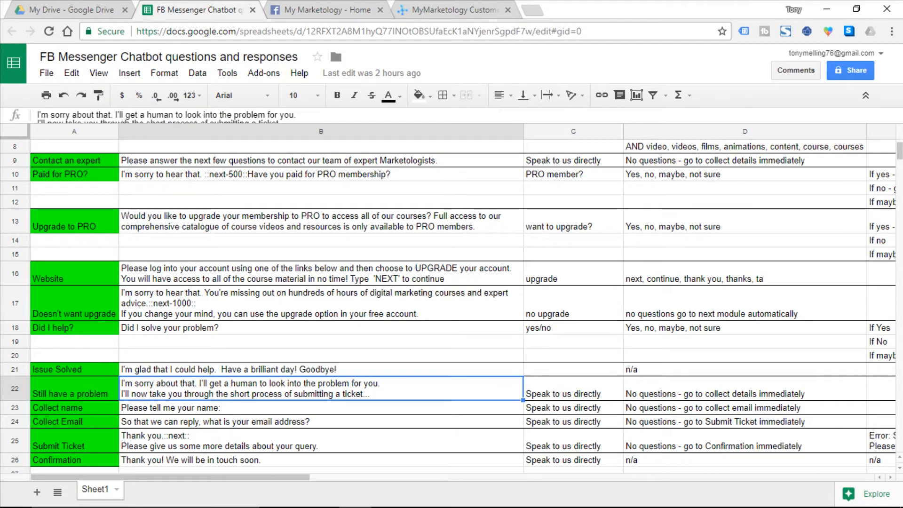
key(Return)
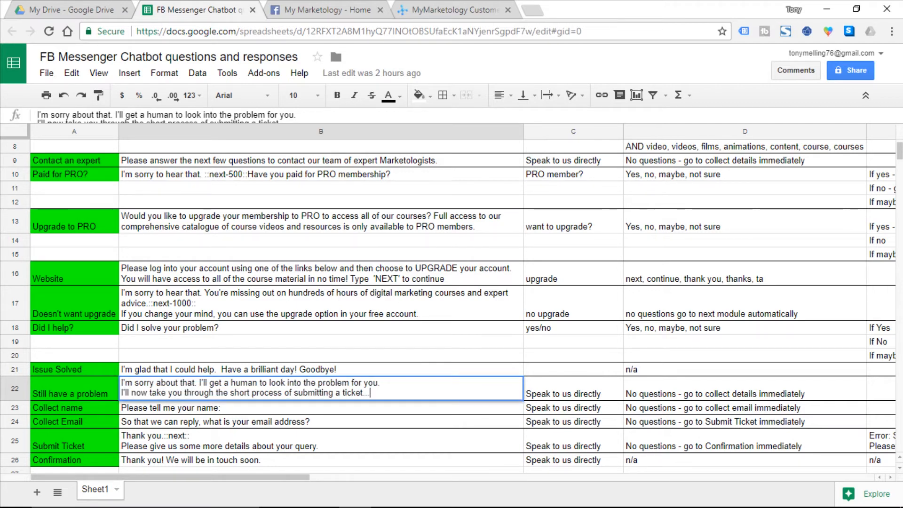
drag(371, 393, 121, 382)
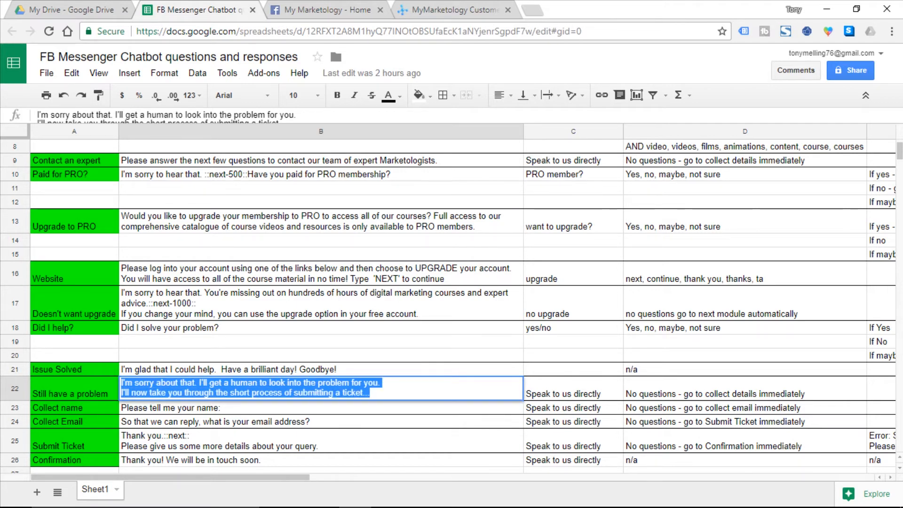
key(ctrl+c)
click(449, 9)
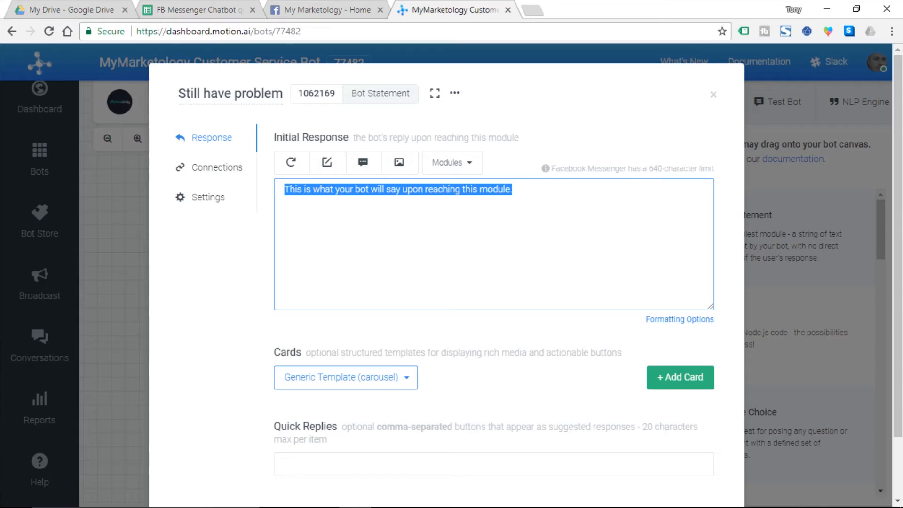
key(ctrl+v)
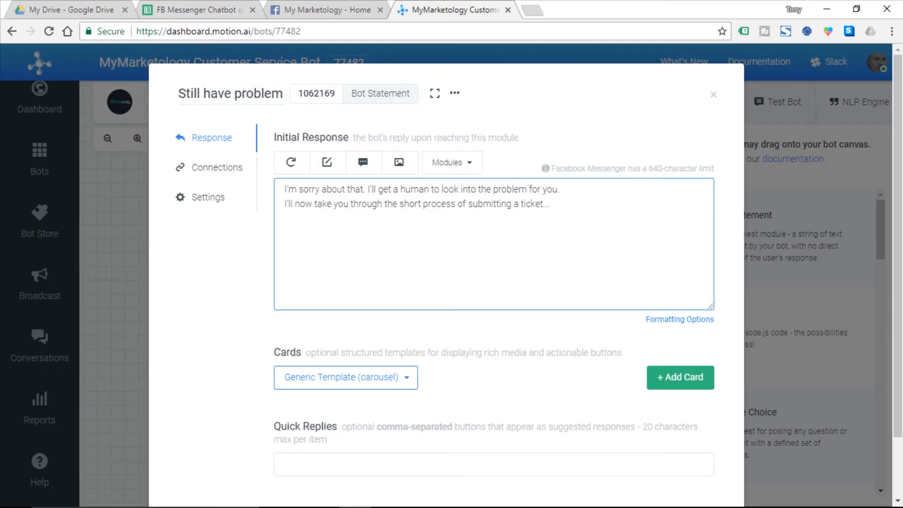
scroll(445, 276, down, 2)
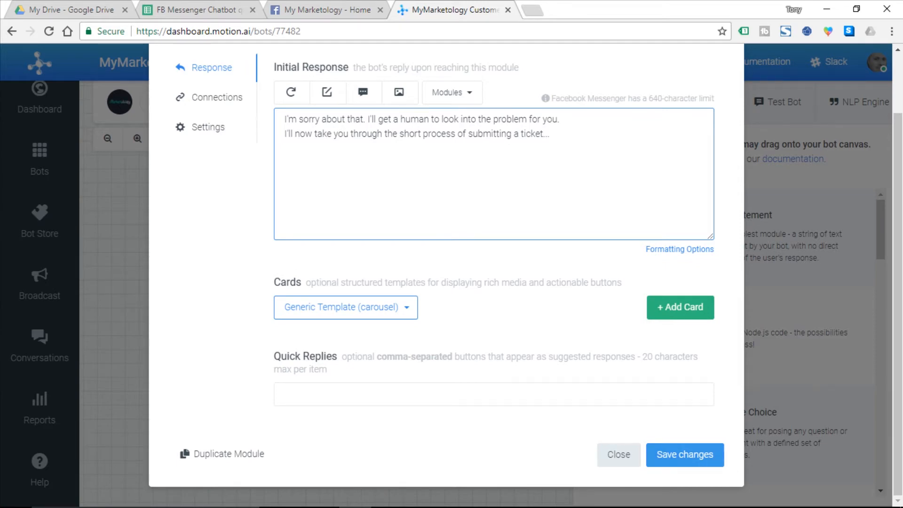
click(684, 455)
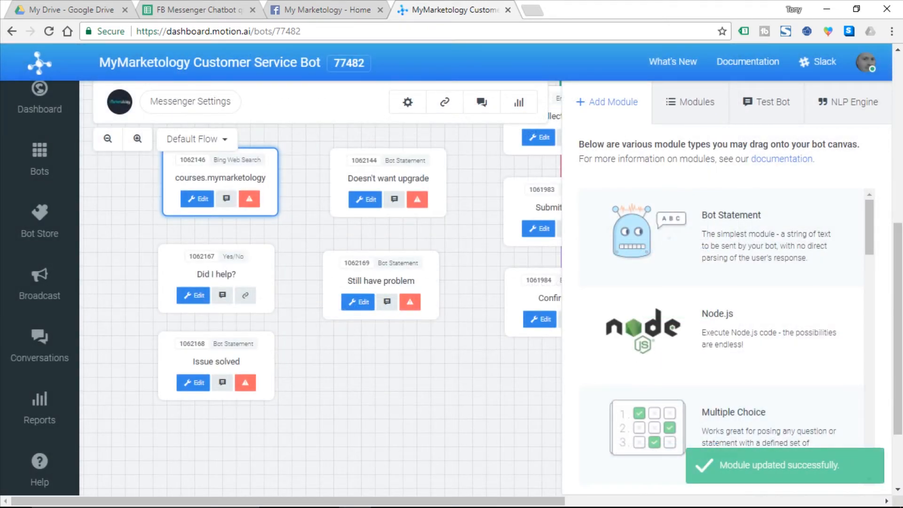
In the Upgrade to pro? module's connections, route a yes response to courses.mymarketology and a no response to Doesn't want upgrade.
scroll(419, 332, up, 2)
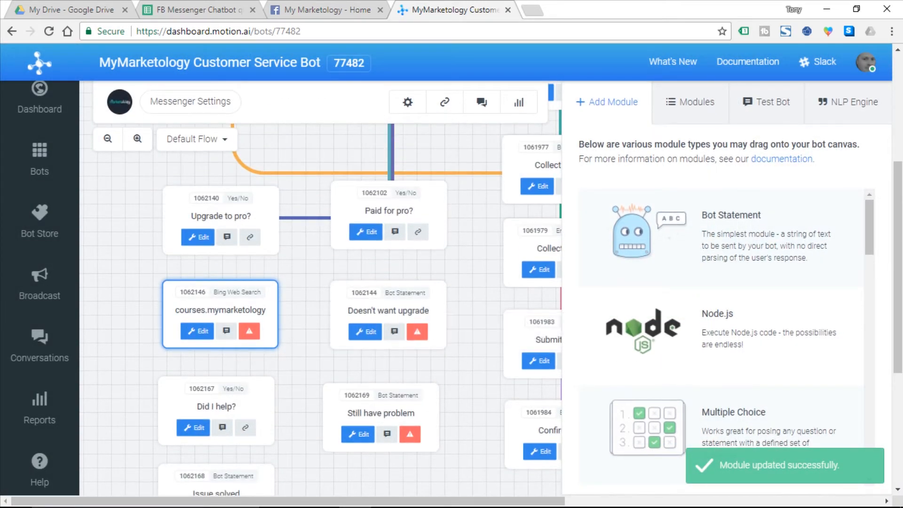
click(607, 102)
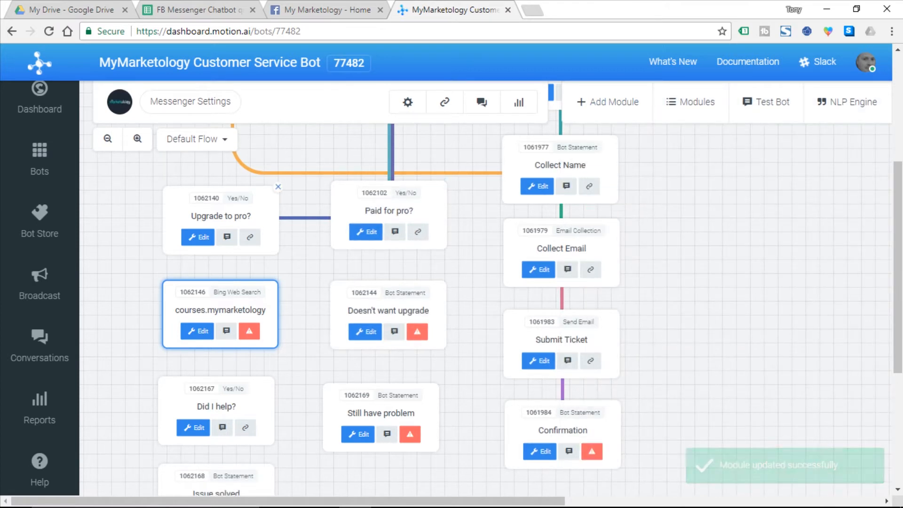
mouse_move(250, 236)
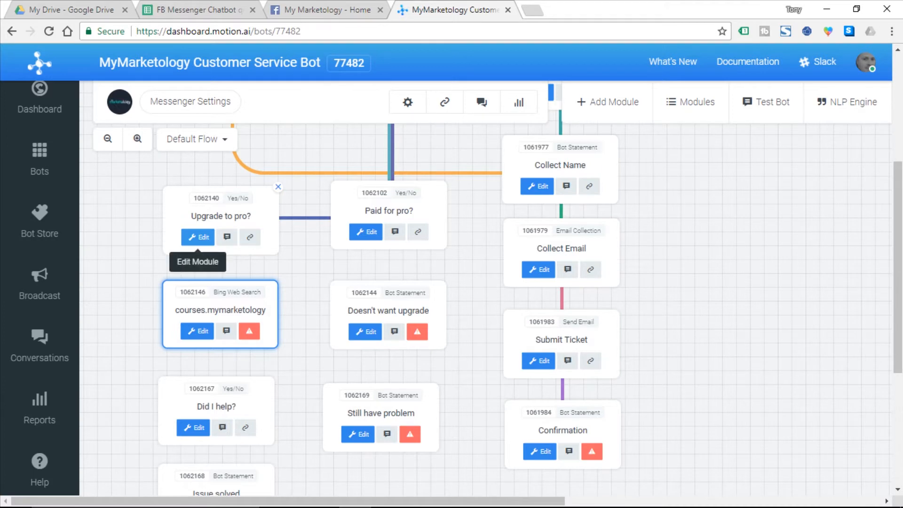
click(198, 237)
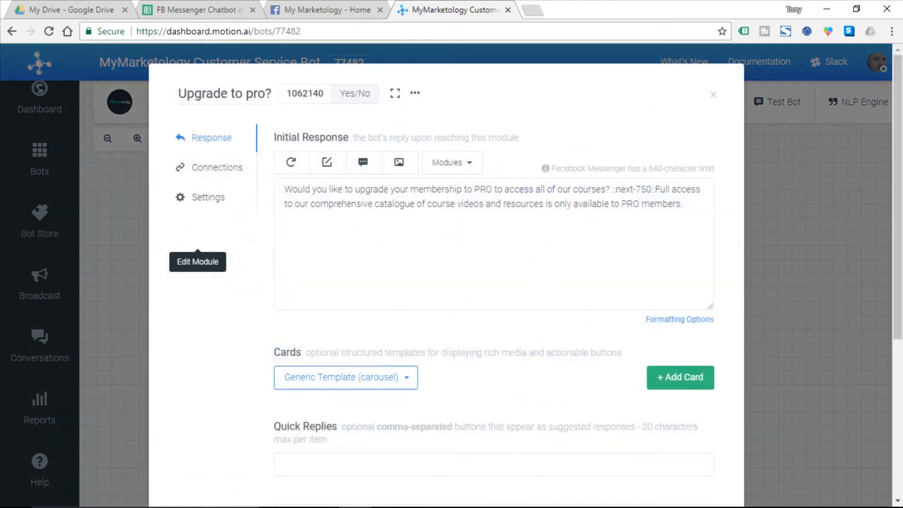
click(217, 167)
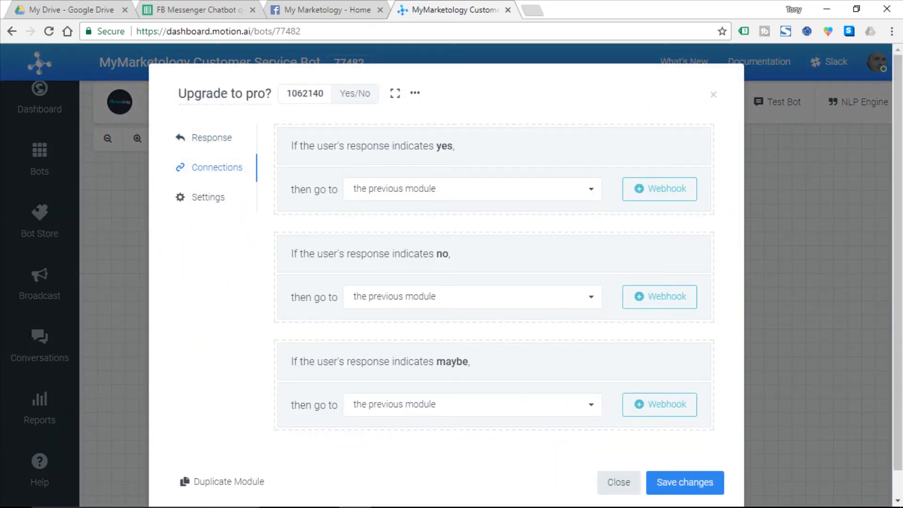
click(473, 189)
drag(595, 263, 596, 343)
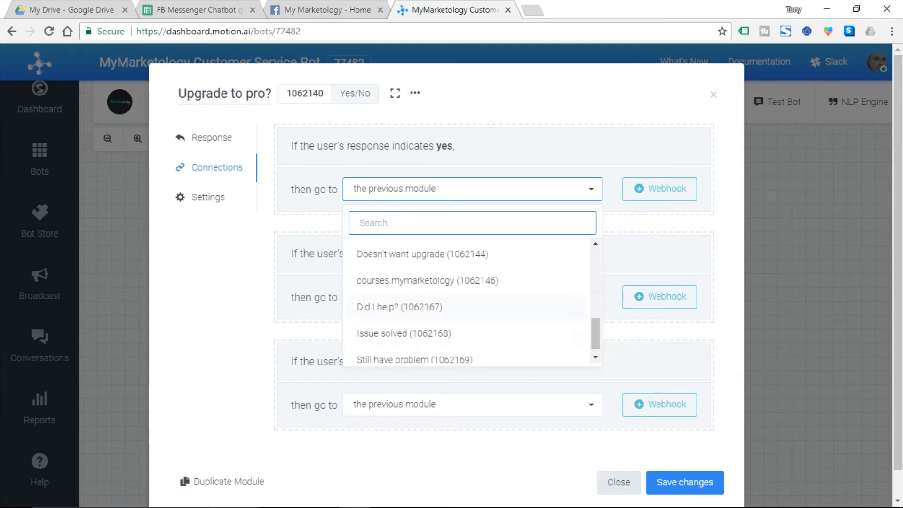
click(425, 280)
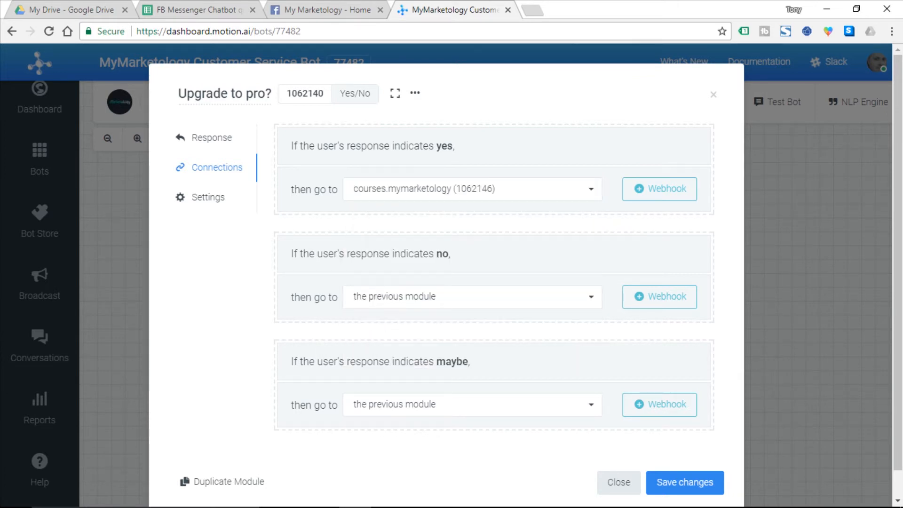
click(472, 297)
drag(595, 372, 595, 439)
click(423, 390)
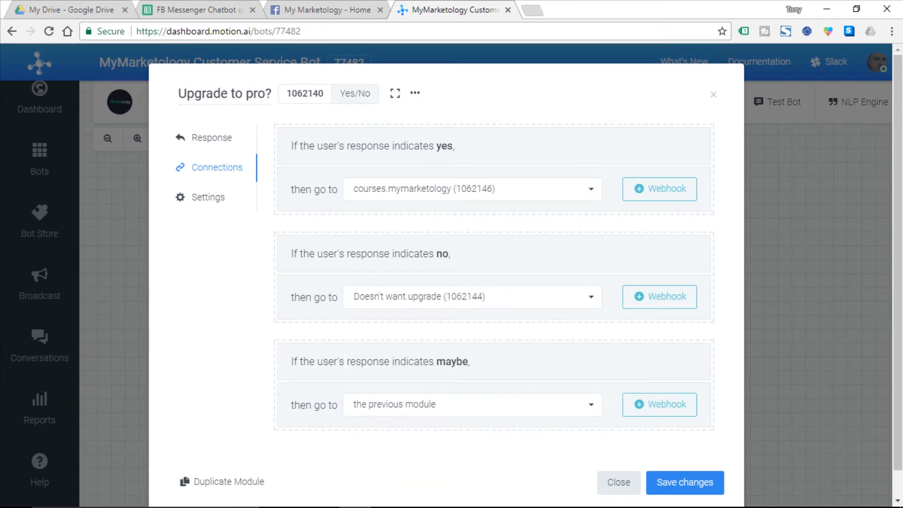
Route the maybe response of Upgrade to pro? to courses.mymarketology and save the module.
click(472, 405)
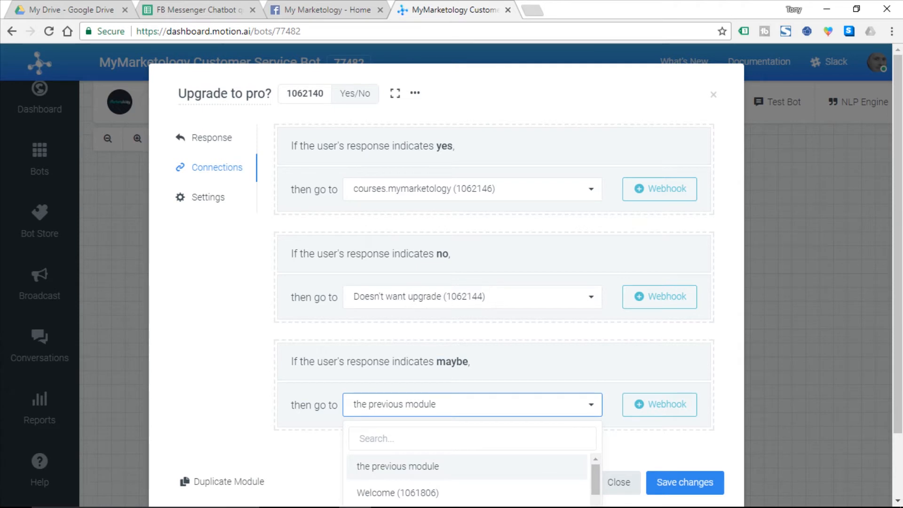
scroll(472, 405, down, 2)
drag(595, 403, 595, 465)
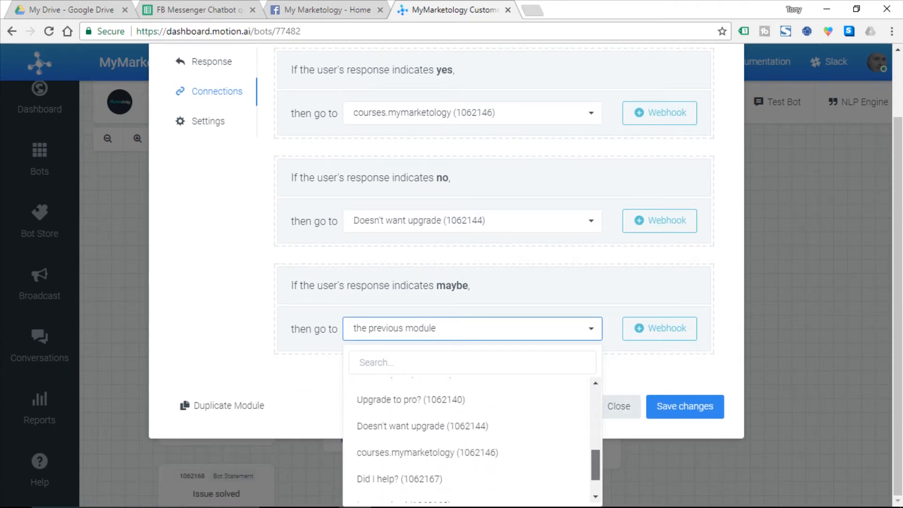
click(427, 452)
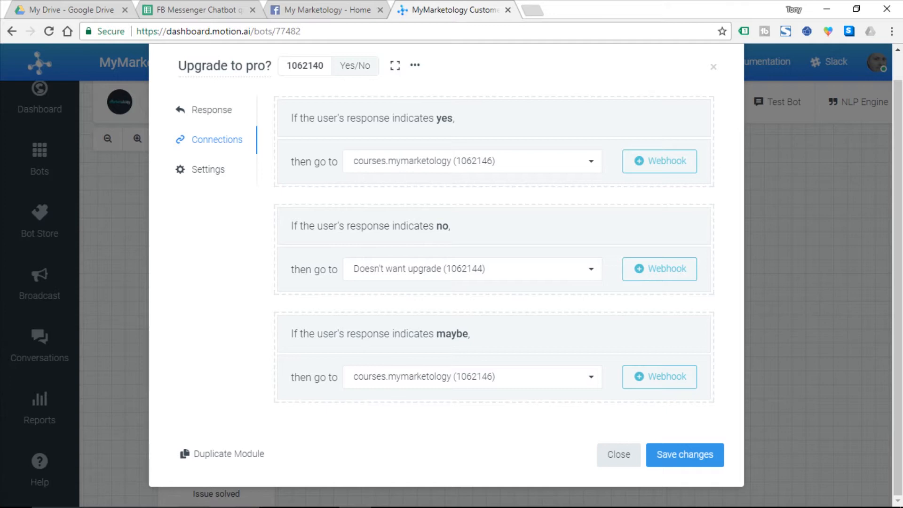
click(685, 455)
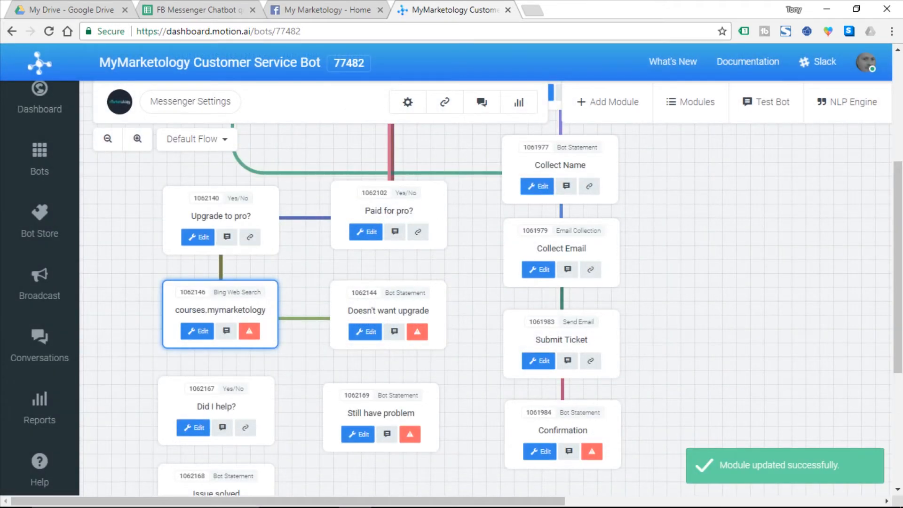
Set the fallback connection of the Doesn't want upgrade module to go to Did I help?, and save the module.
scroll(485, 310, down, 4)
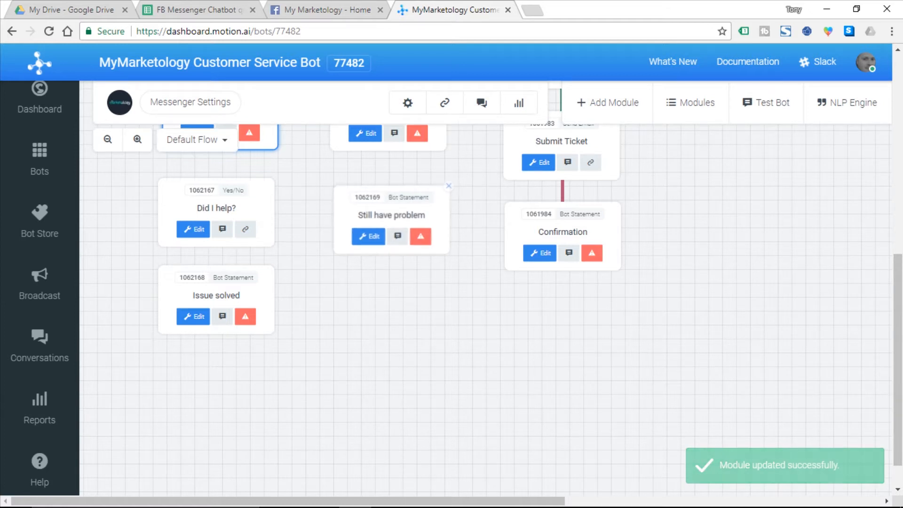
scroll(489, 290, up, 3)
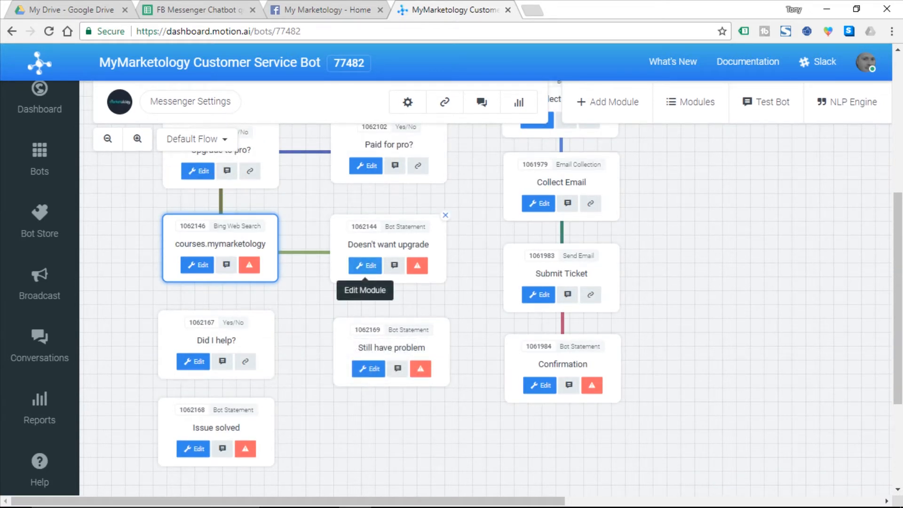
click(365, 265)
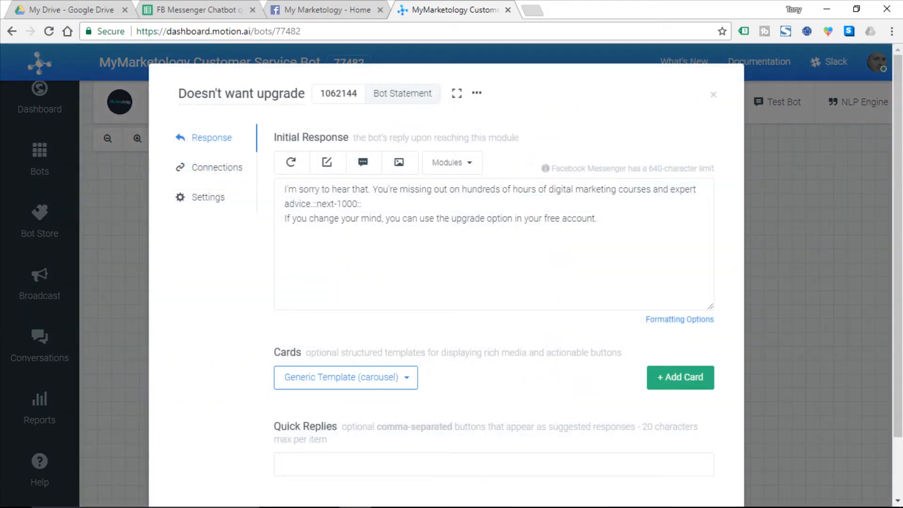
click(217, 167)
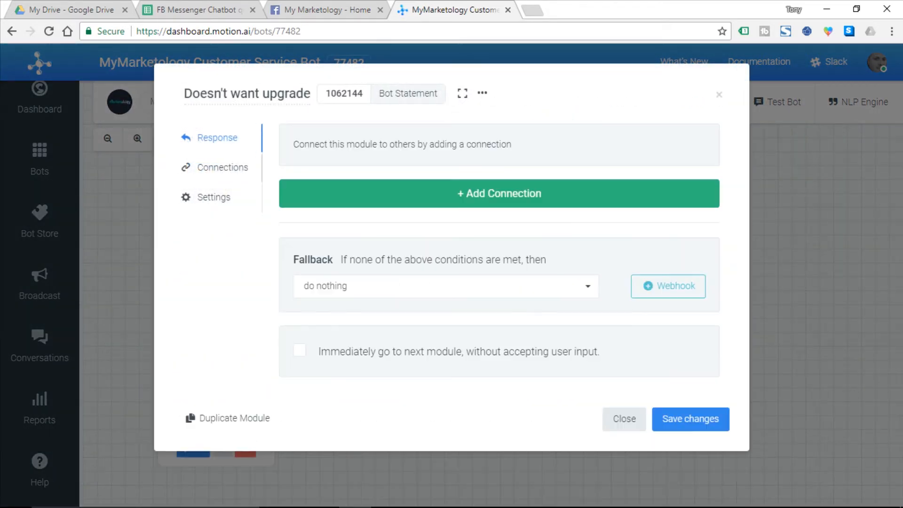
click(586, 286)
scroll(442, 393, down, 8)
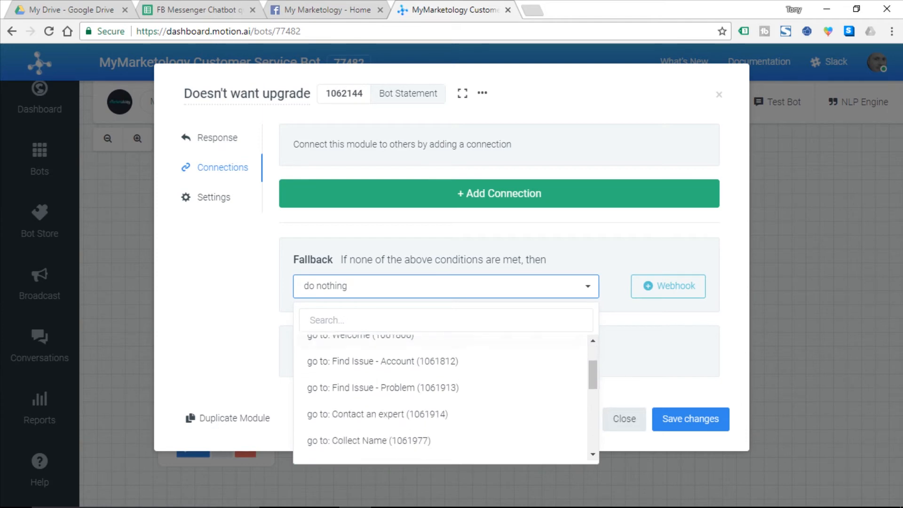
click(442, 393)
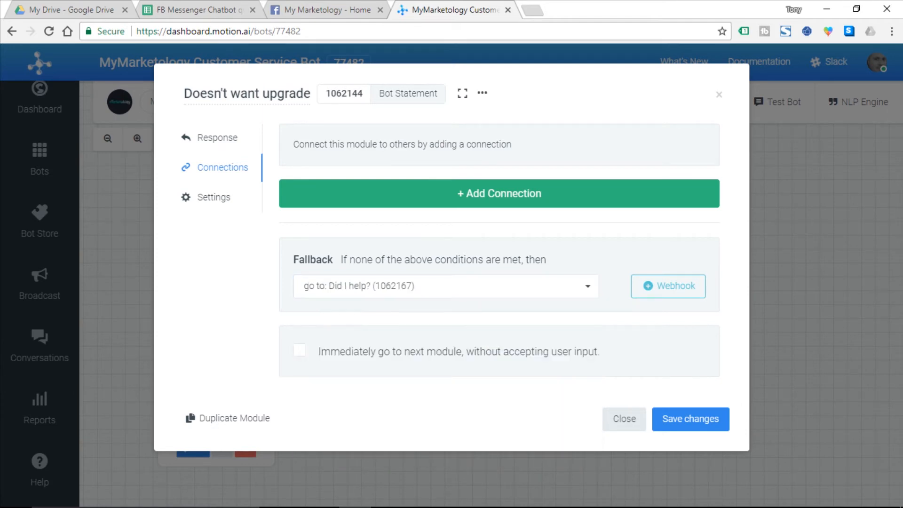
click(690, 419)
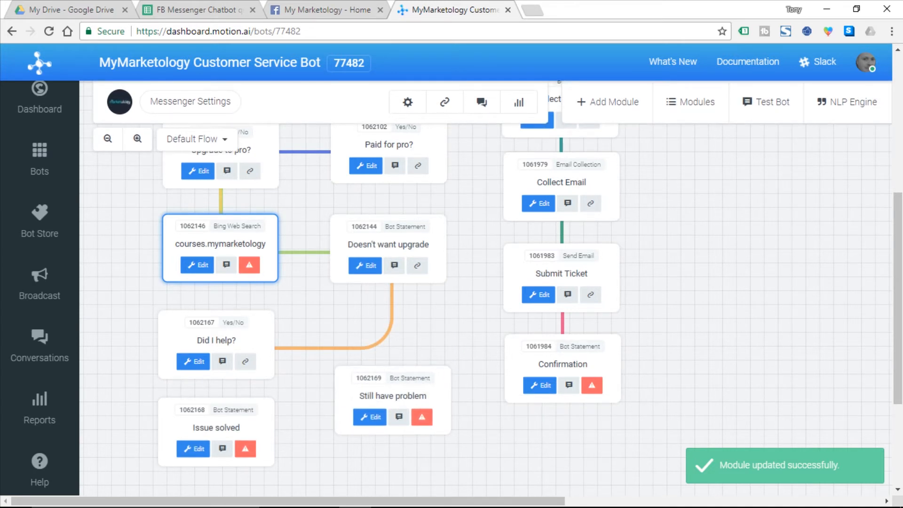
Add a connection to the courses.mymarketology module for responses containing next, continue or move on, and save the module.
scroll(216, 236, down, 3)
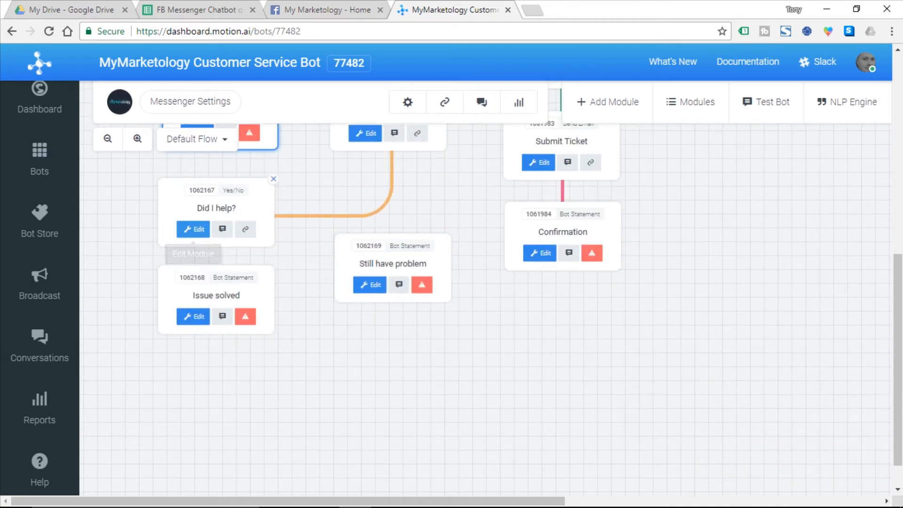
scroll(244, 249, up, 3)
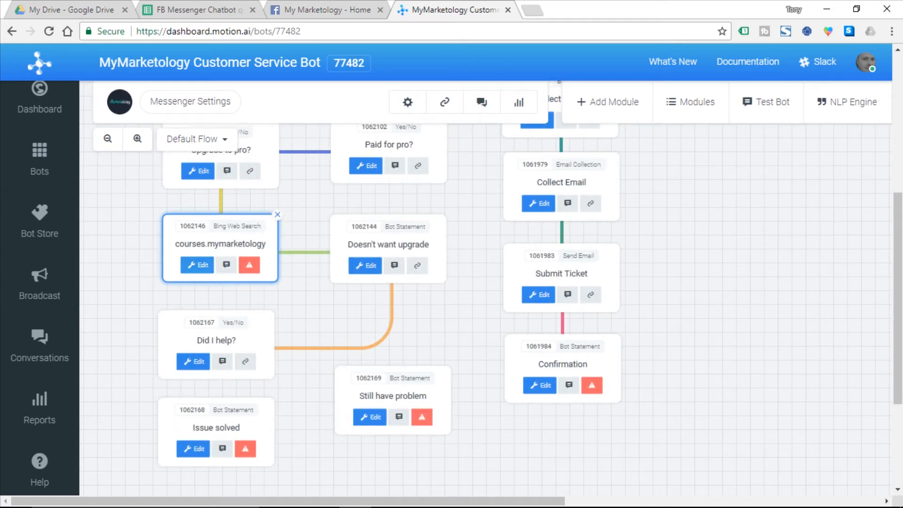
click(198, 265)
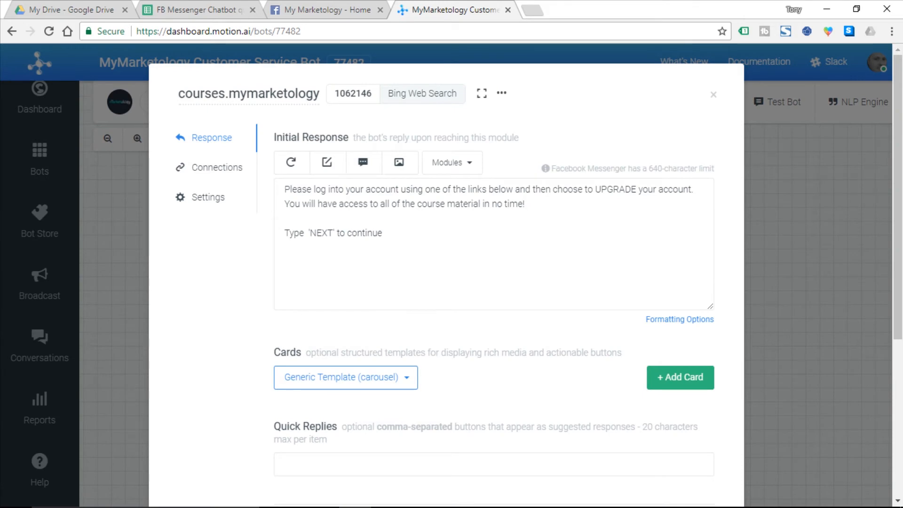
click(217, 168)
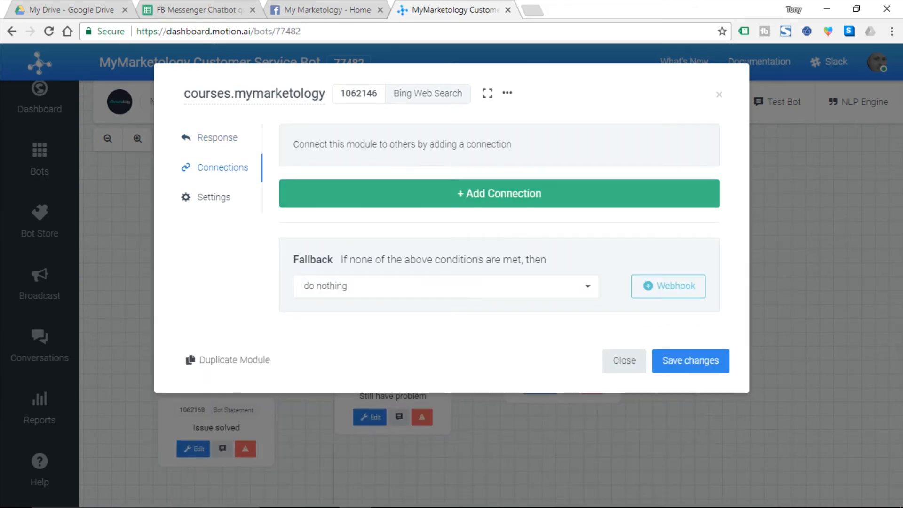
click(499, 194)
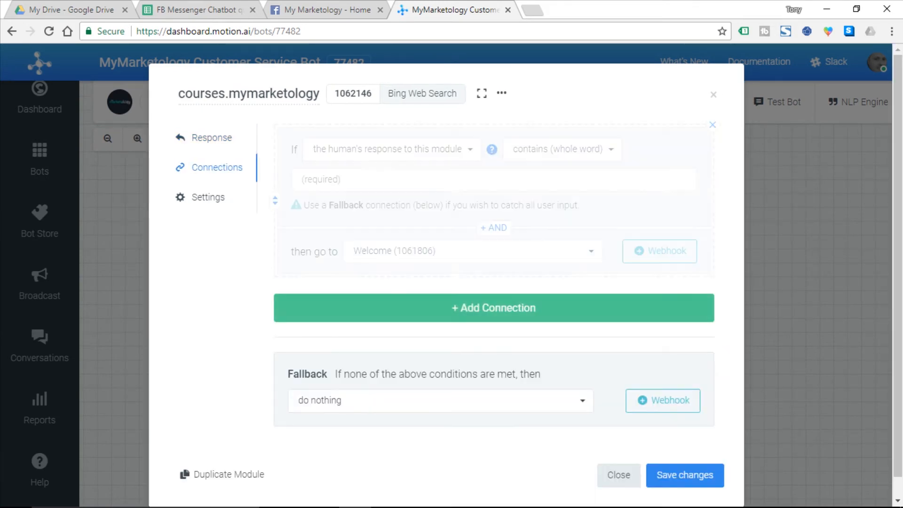
text(ne)
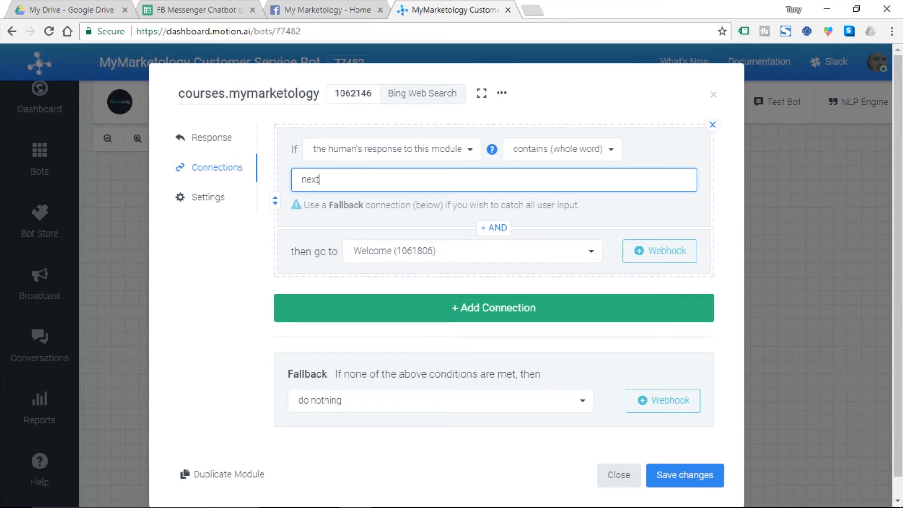
text(xt)
key(Return)
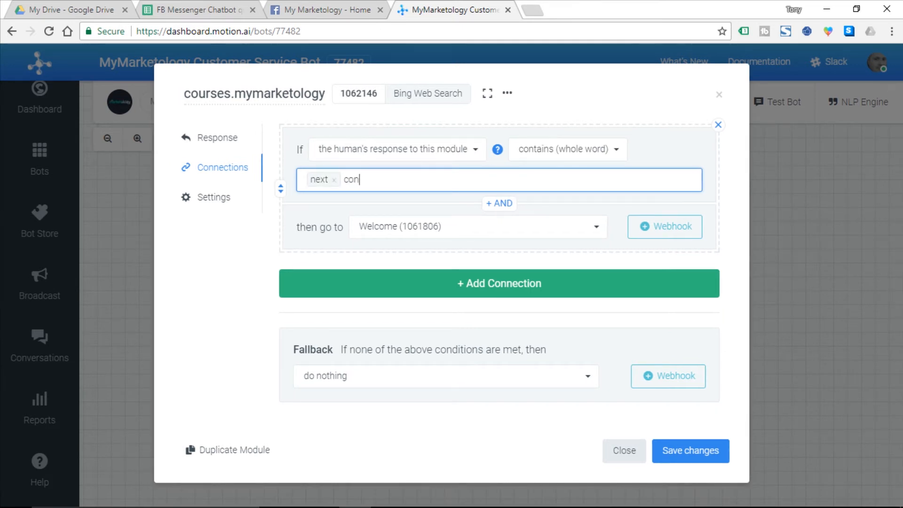
text(continue)
key(Return)
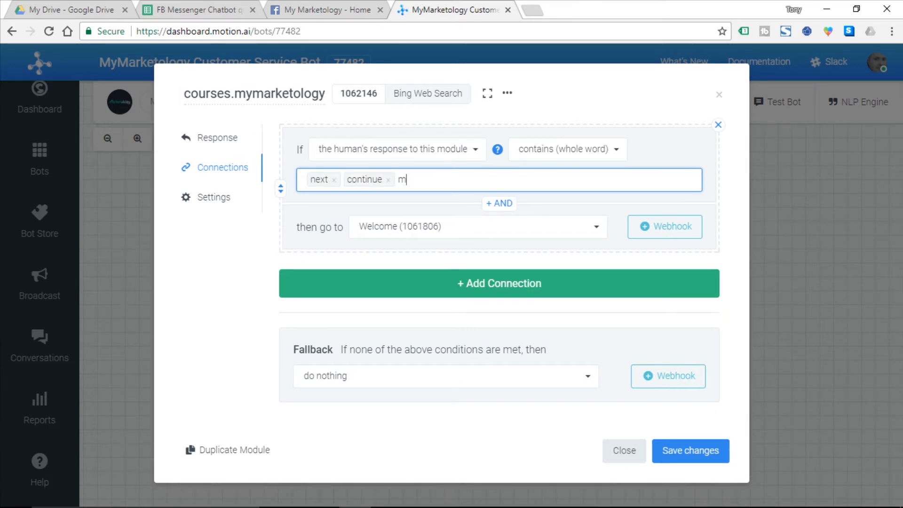
text(move on)
key(Return)
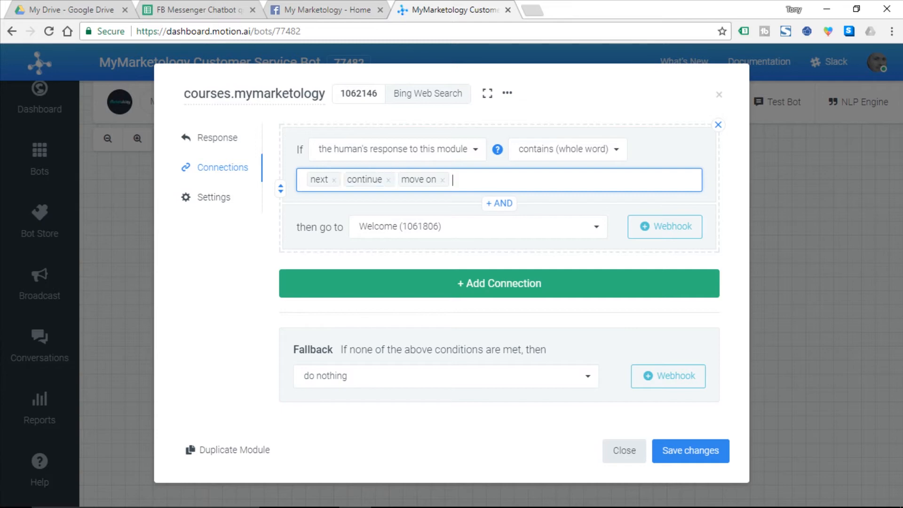
click(691, 451)
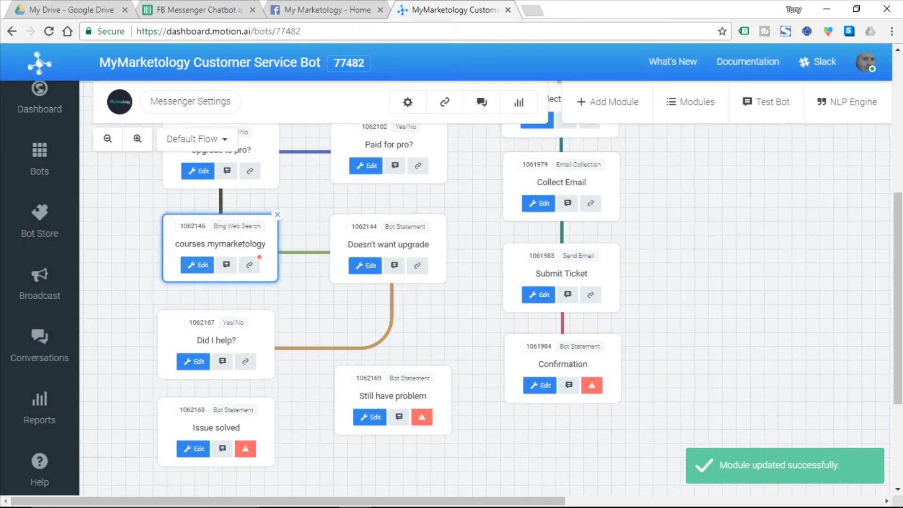
Route the courses.mymarketology connection for next, continue and move on to Did I help?, and save the module.
click(197, 265)
click(217, 168)
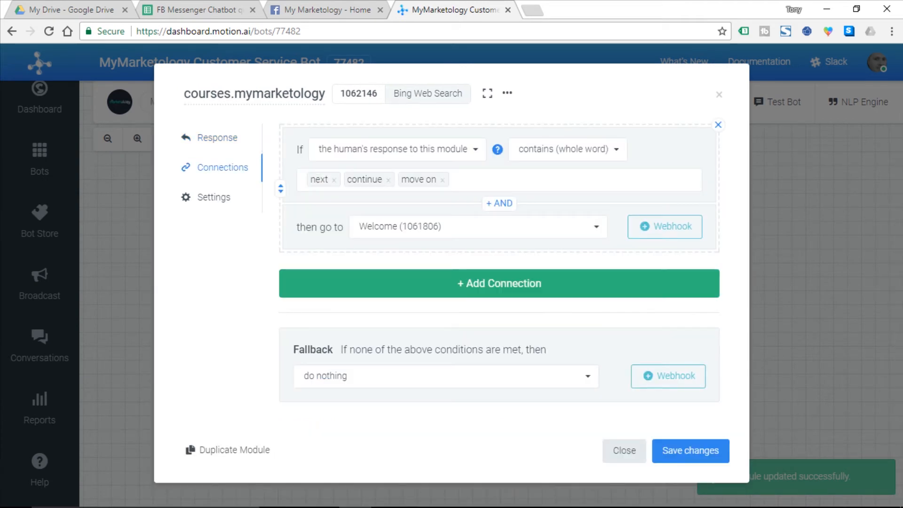
click(478, 226)
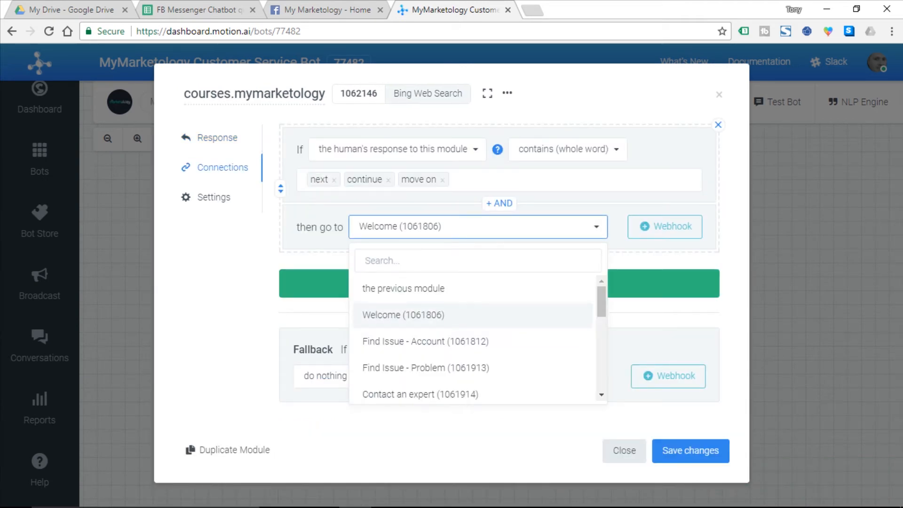
scroll(477, 334, down, 7)
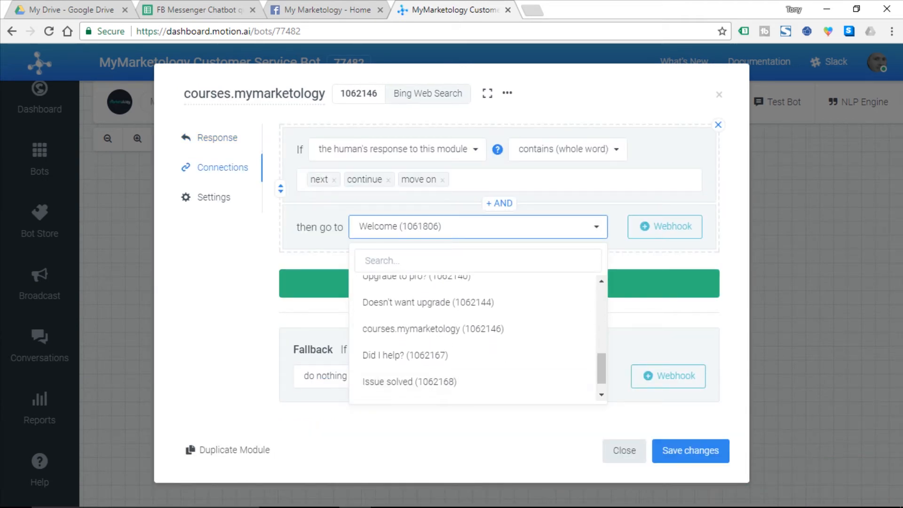
click(405, 355)
click(686, 452)
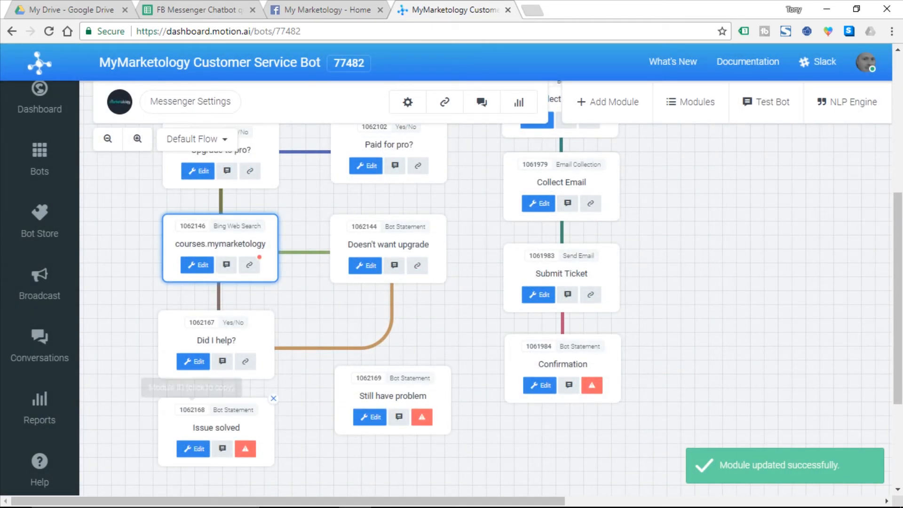
In the Did I help? module's connections, route a yes response to Issue solved and a no response to Still have problem.
scroll(268, 339, down, 1)
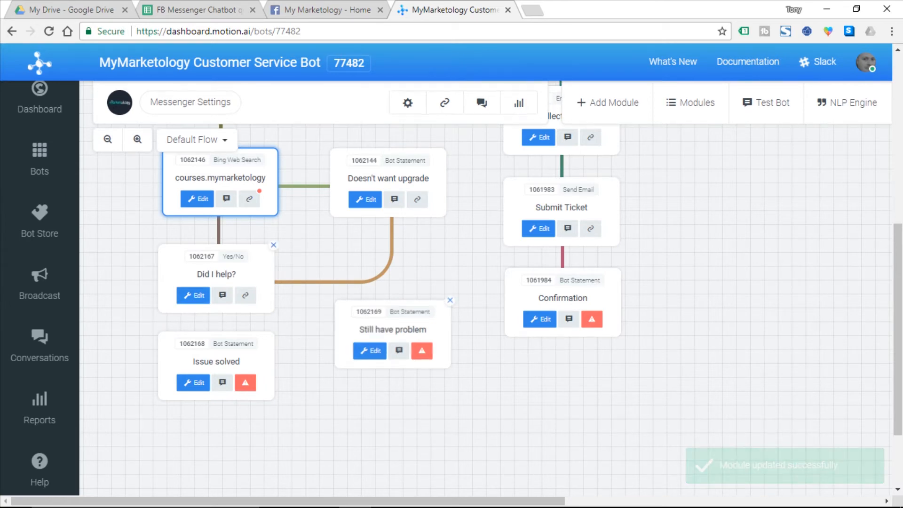
click(193, 295)
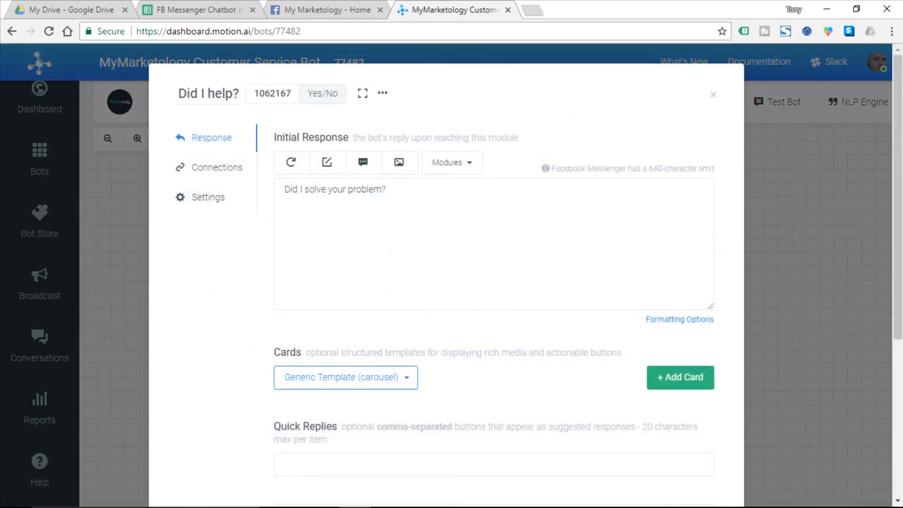
click(220, 167)
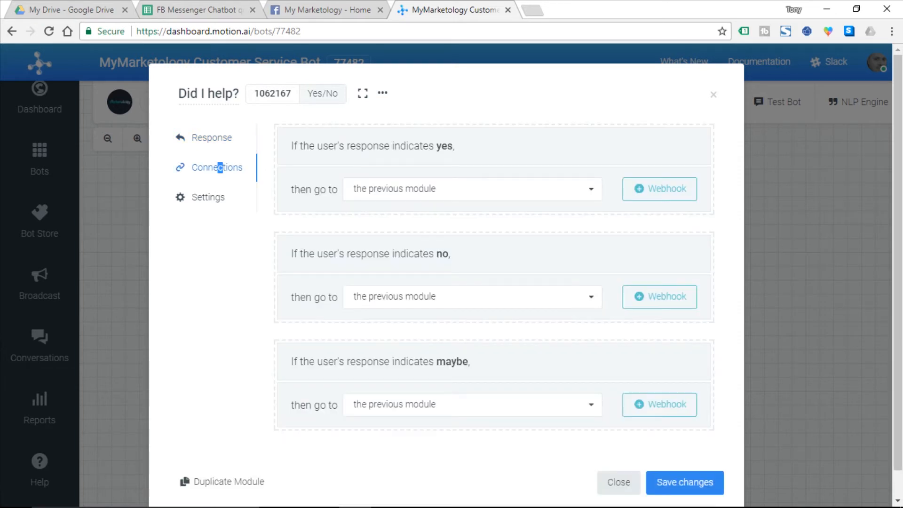
click(472, 189)
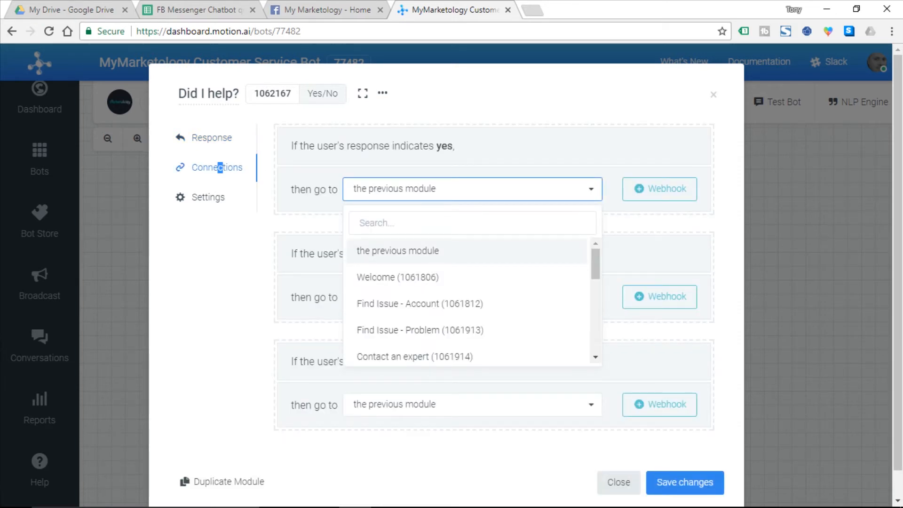
scroll(468, 301, down, 10)
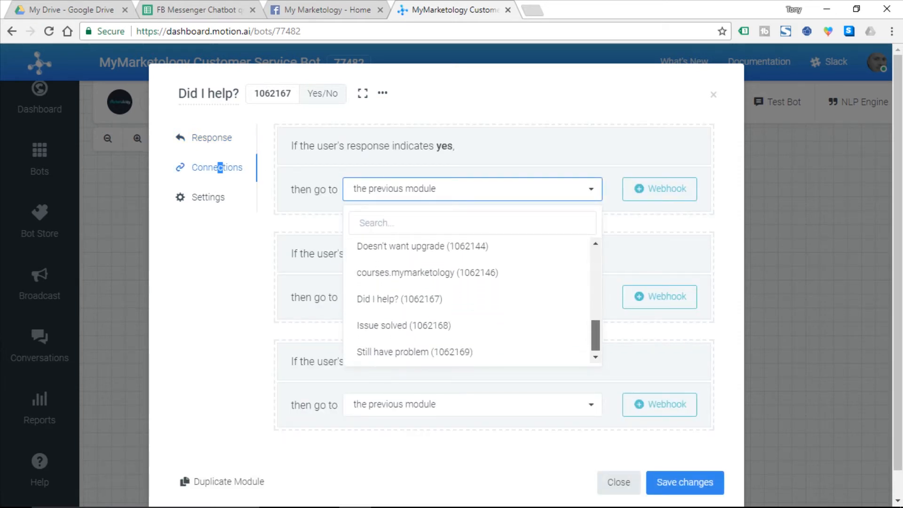
click(403, 325)
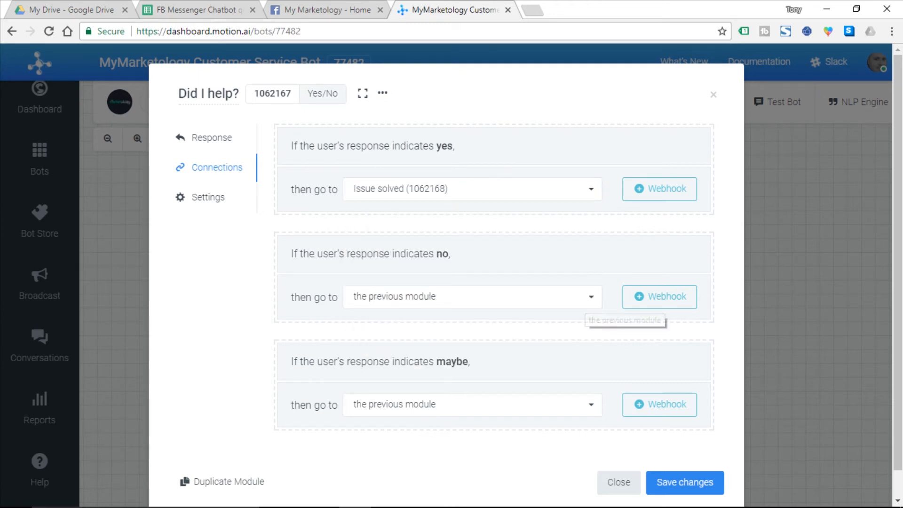
click(586, 301)
scroll(470, 404, down, 5)
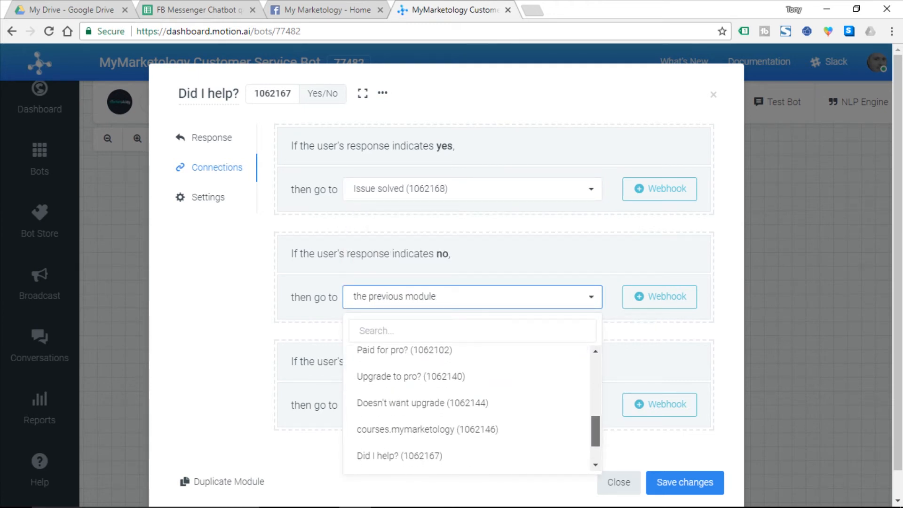
scroll(470, 409, down, 2)
click(405, 455)
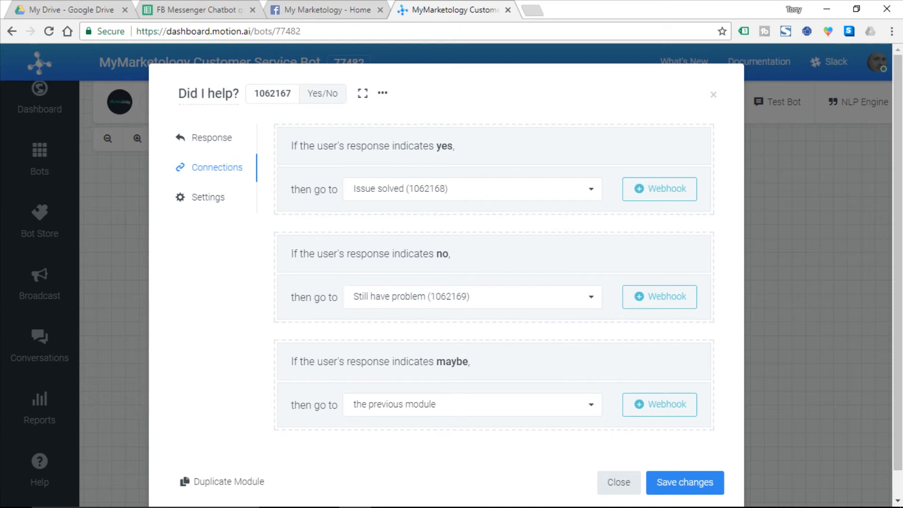
Route the maybe response of Did I help? to Still have problem and save the module.
click(587, 404)
scroll(470, 423, down, 5)
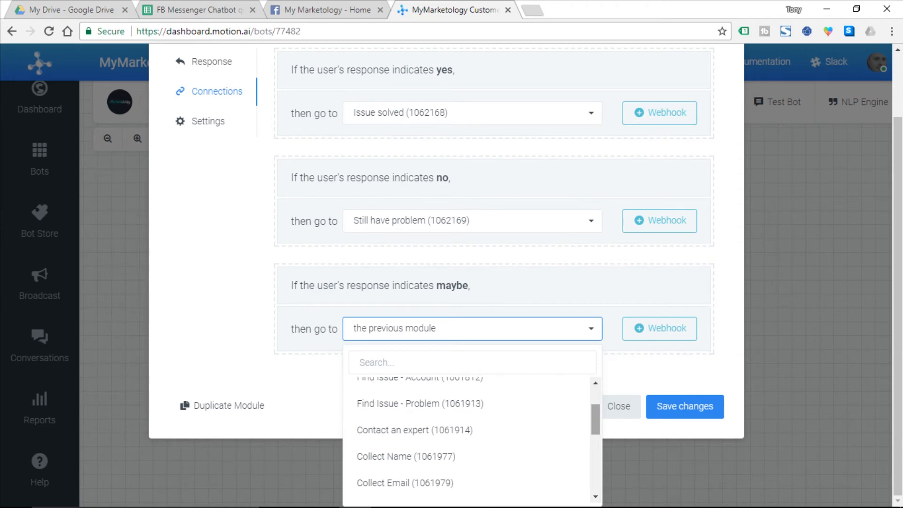
scroll(470, 437, down, 6)
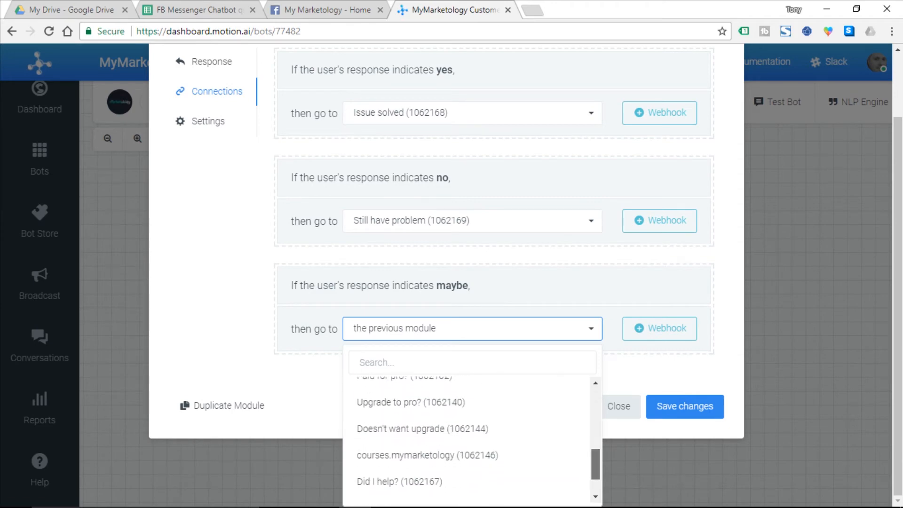
click(413, 487)
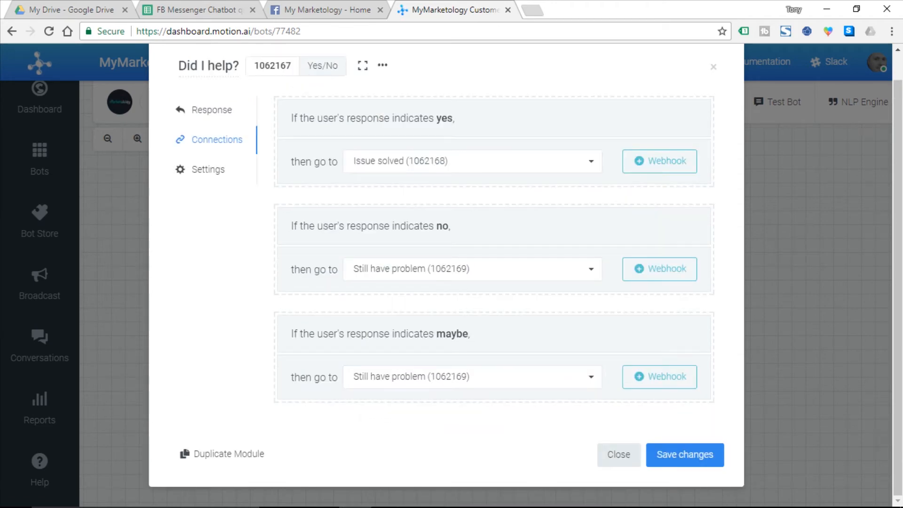
click(685, 454)
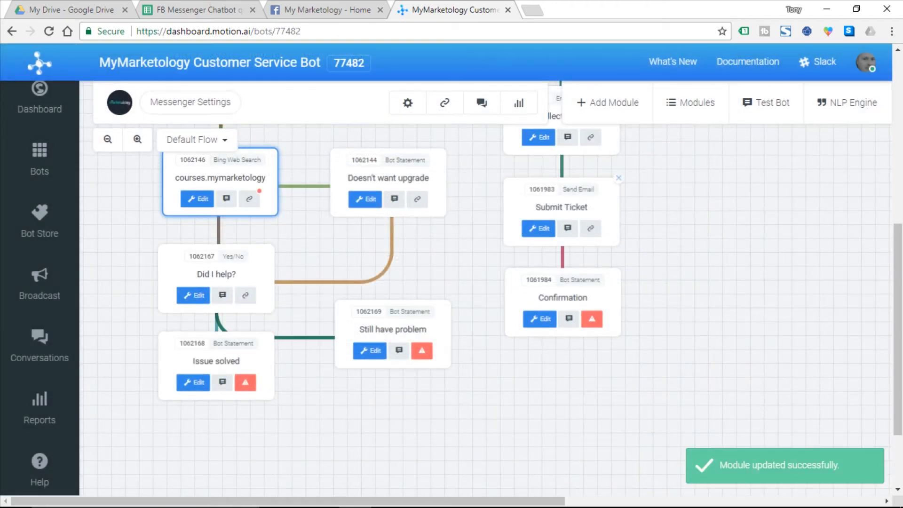
Set the fallback connection of the Still have problem module to go to Collect Name, and save the module.
scroll(437, 376, up, 3)
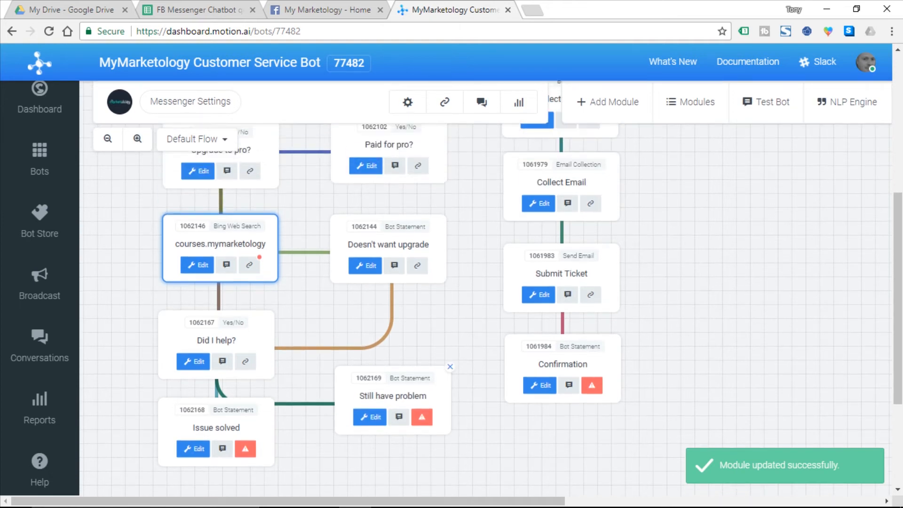
scroll(438, 376, up, 6)
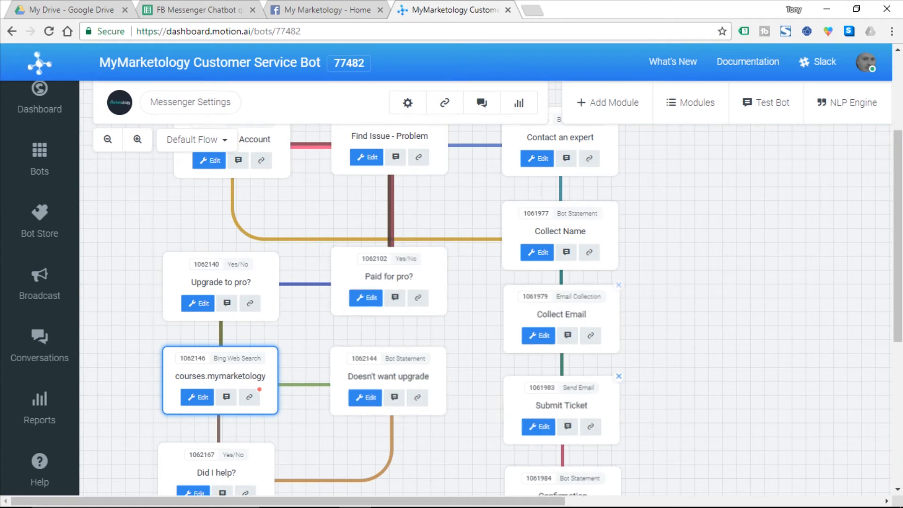
scroll(562, 329, down, 2)
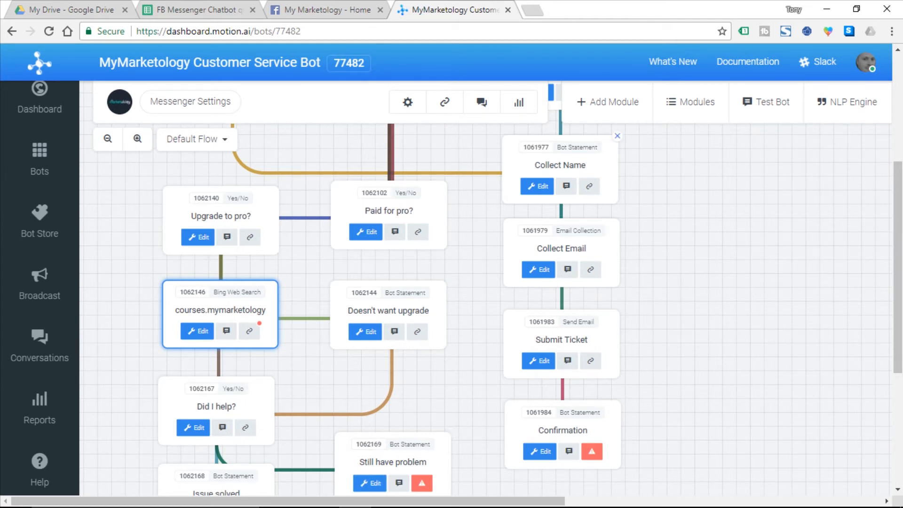
click(369, 483)
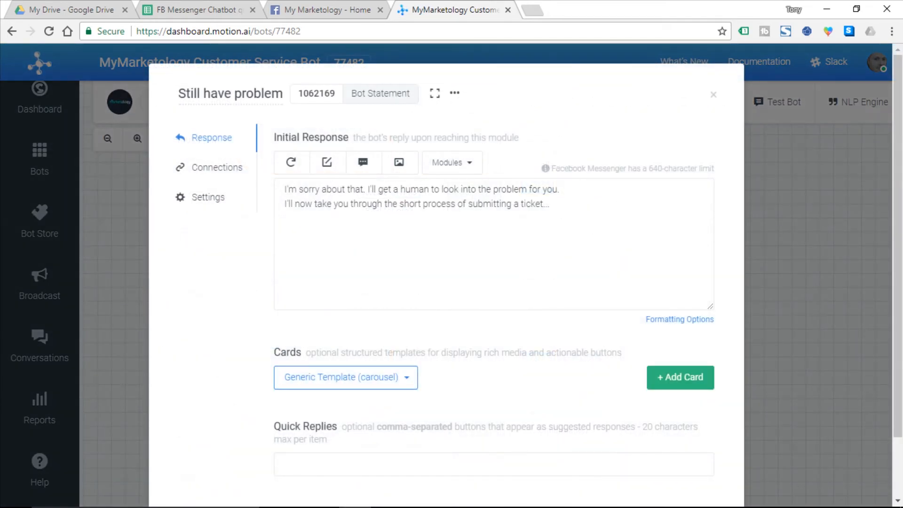
click(217, 168)
click(446, 286)
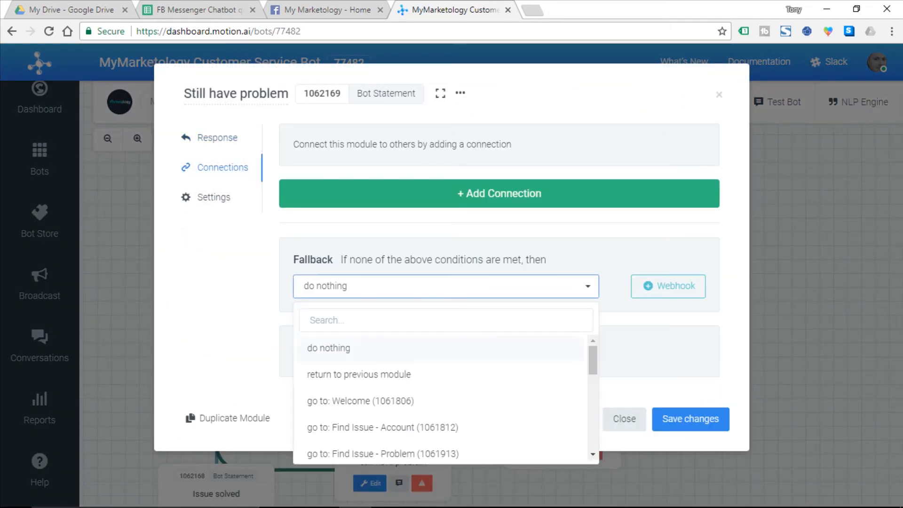
drag(593, 361, 593, 393)
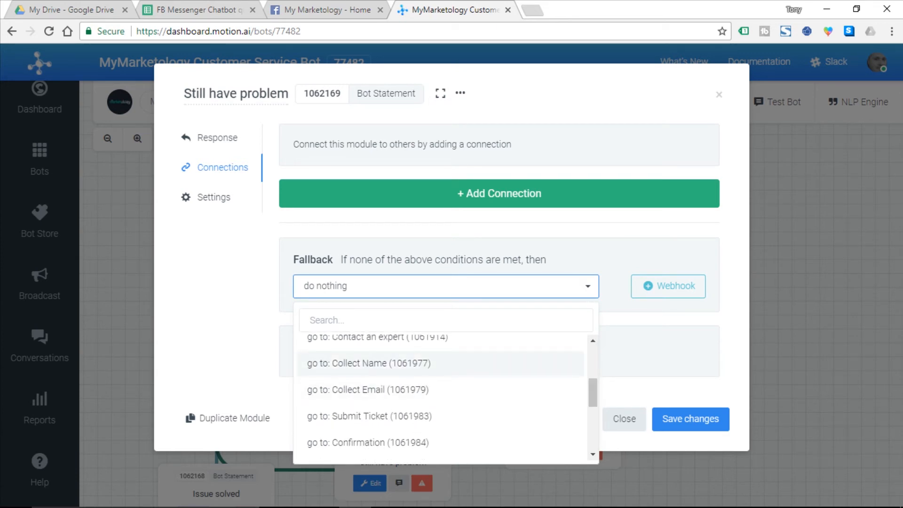
click(368, 363)
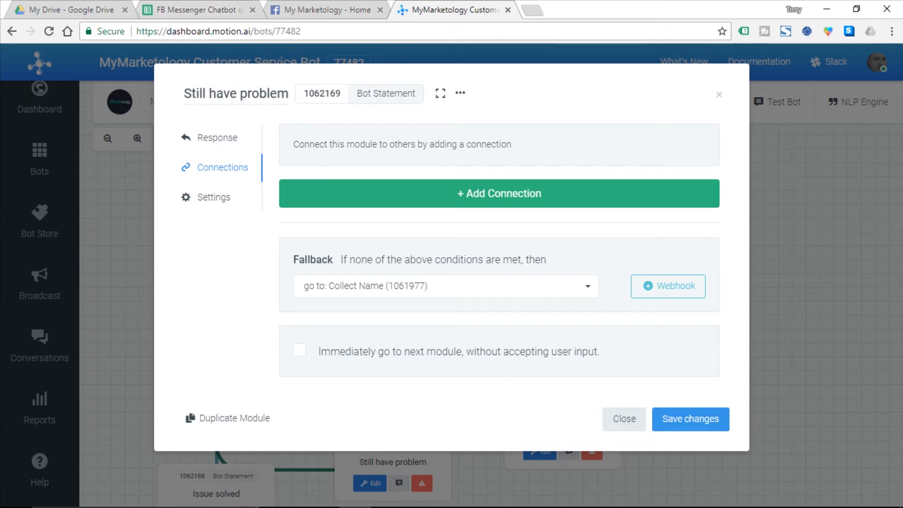
click(691, 418)
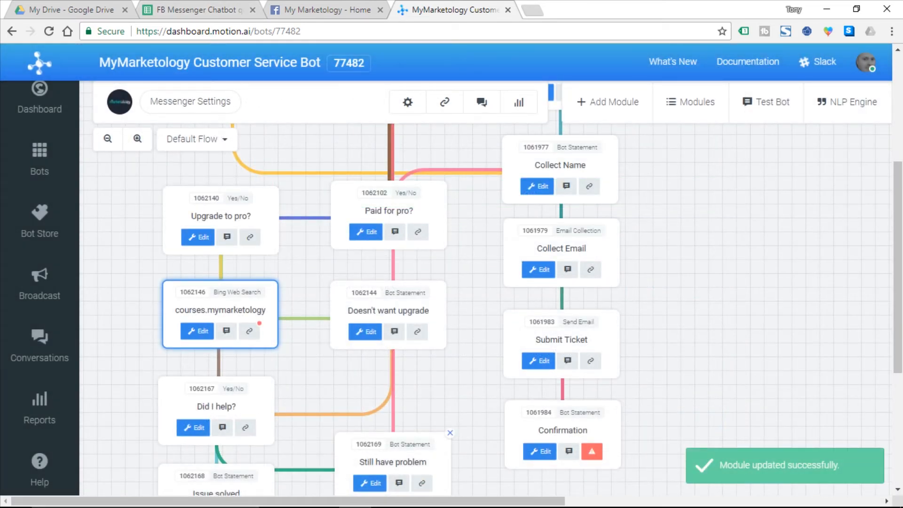
Make the Still have problem module go immediately to the next module without accepting user input, and save the changes.
click(766, 102)
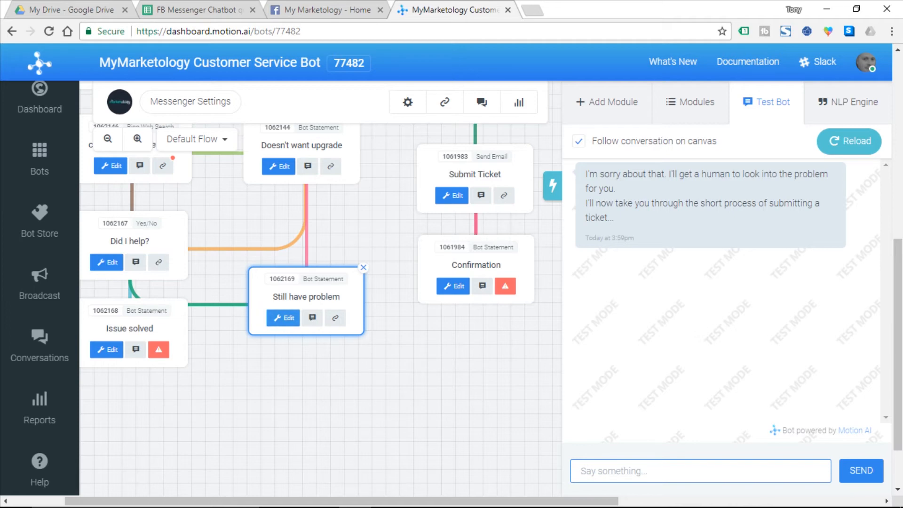
click(283, 317)
click(221, 167)
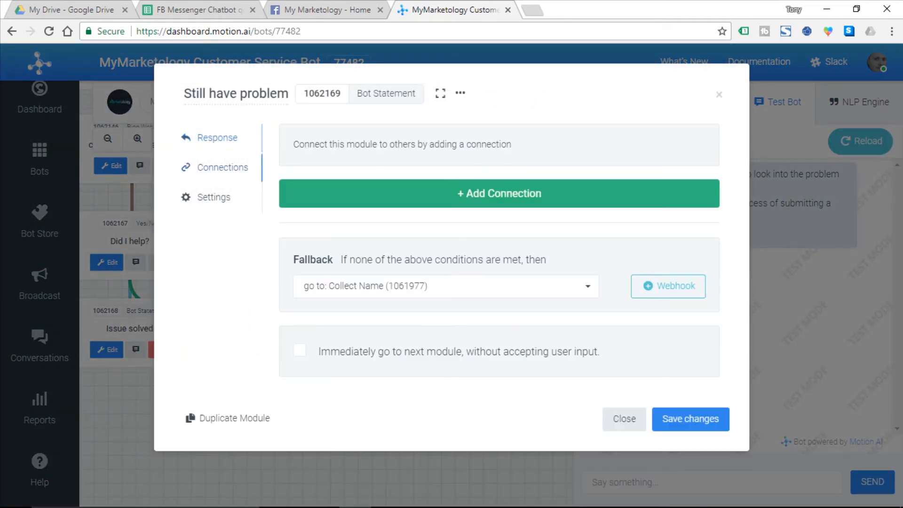
click(299, 351)
click(690, 418)
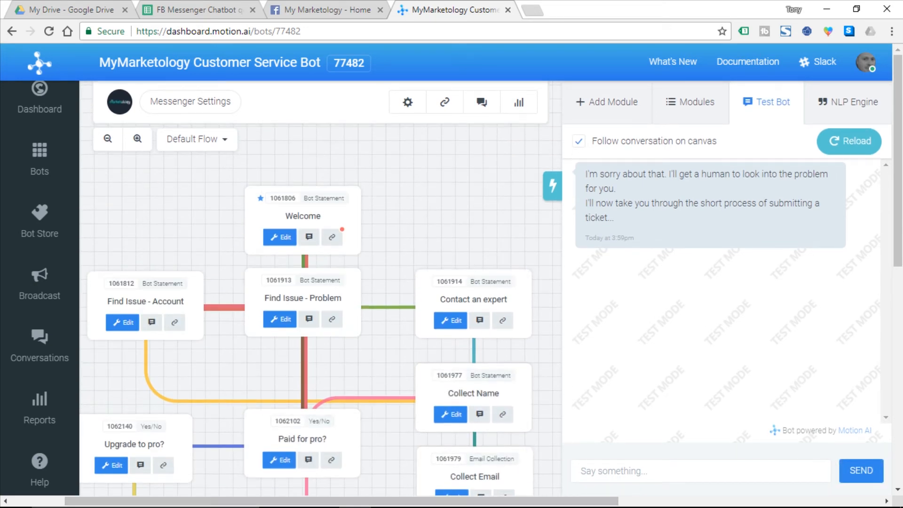
Compare the modules on the bot canvas with the hand-drawn plan in Chatbot flow.jpg.
mouse_move(484, 504)
click(451, 494)
click(384, 439)
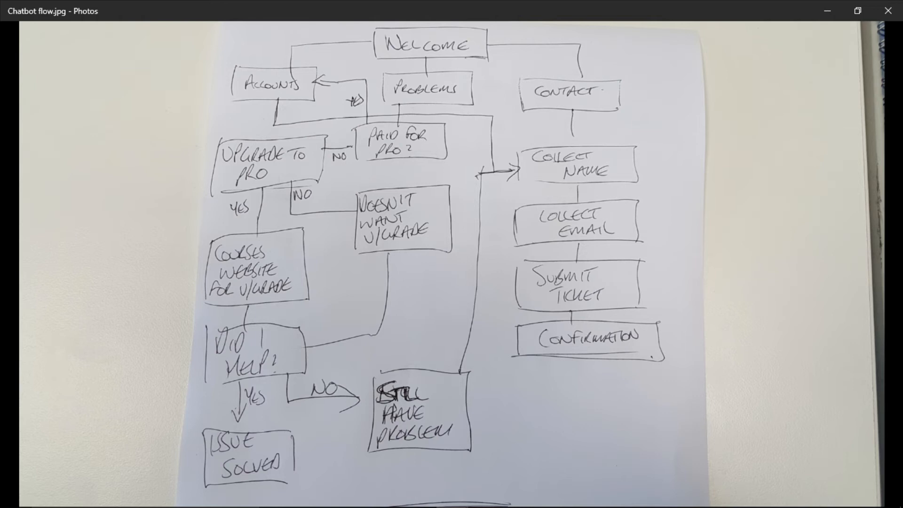
mouse_move(484, 506)
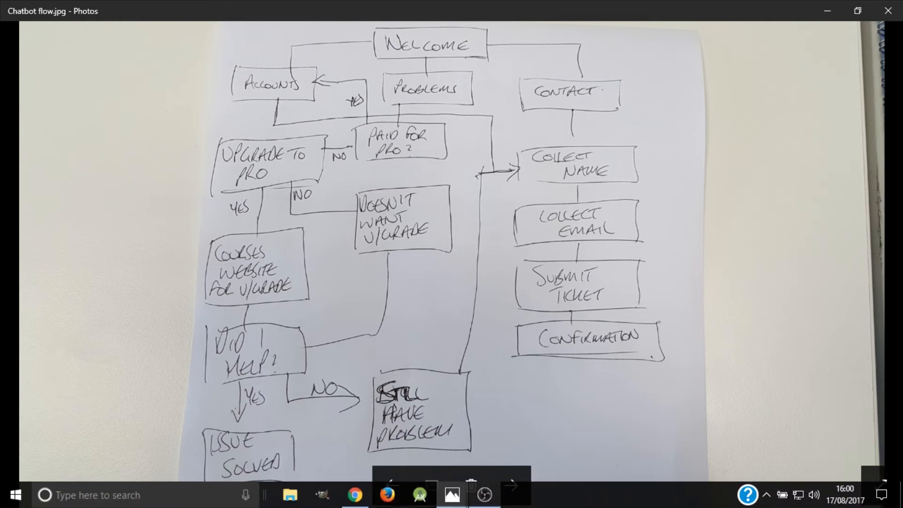
click(354, 494)
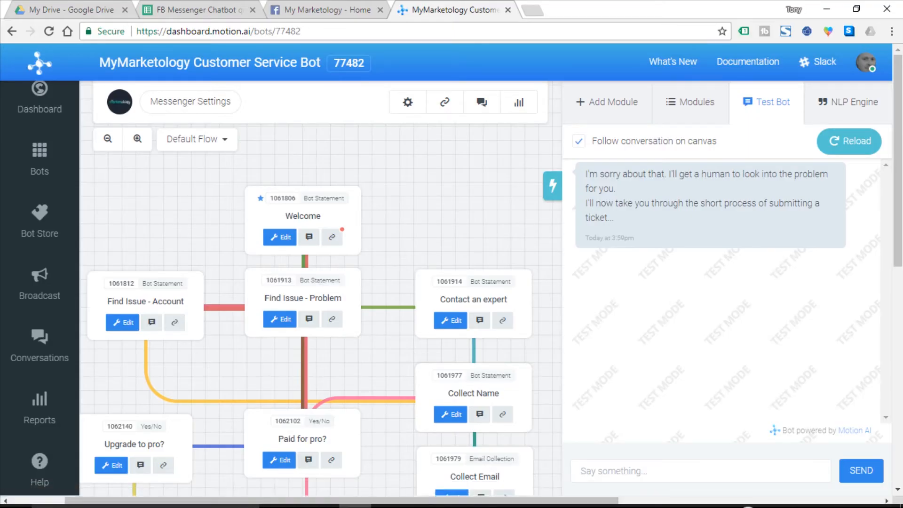
scroll(332, 197, down, 1)
mouse_move(332, 188)
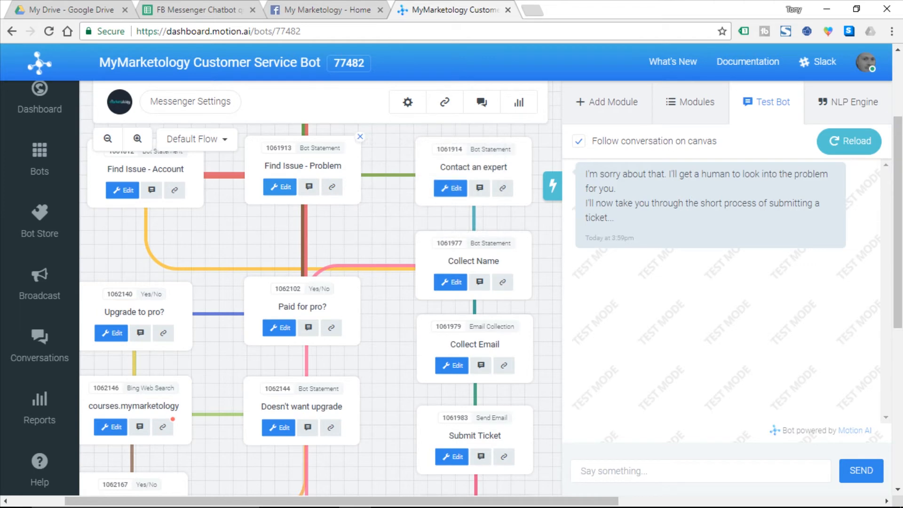
scroll(332, 230, up, 2)
mouse_move(332, 237)
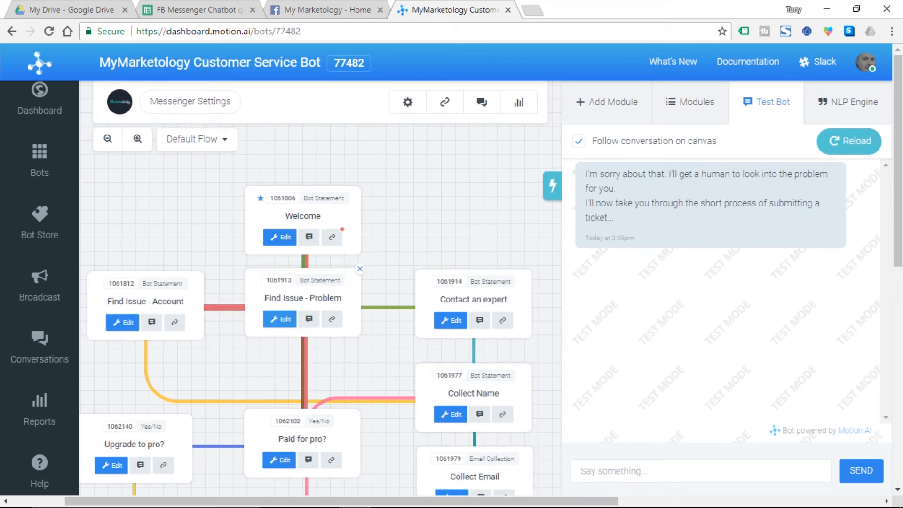
In the connections of Find Issue - Problem, review the keyword conditions, set the fallback to do nothing, and save the module.
click(281, 319)
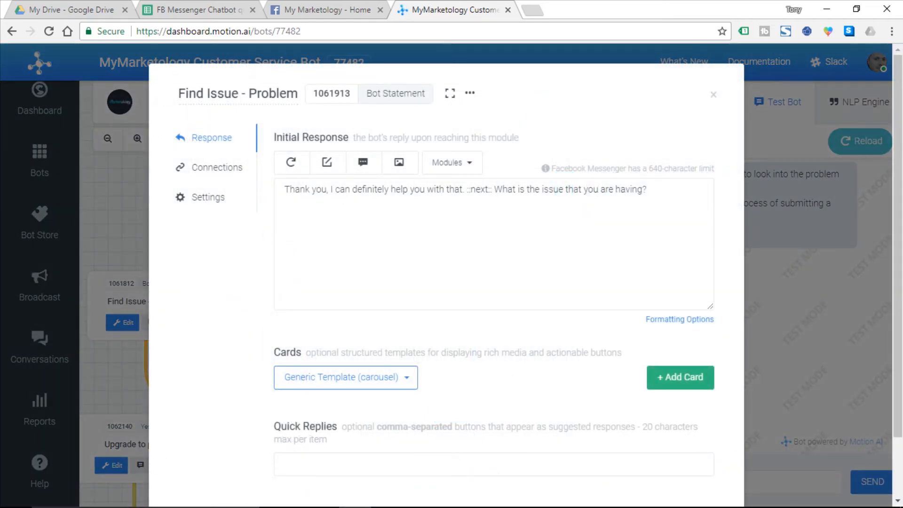
click(217, 167)
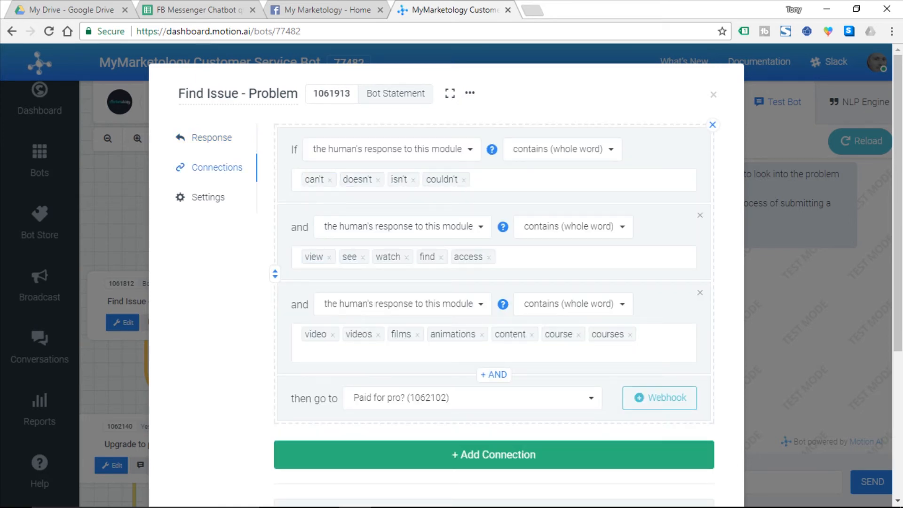
scroll(494, 282, down, 5)
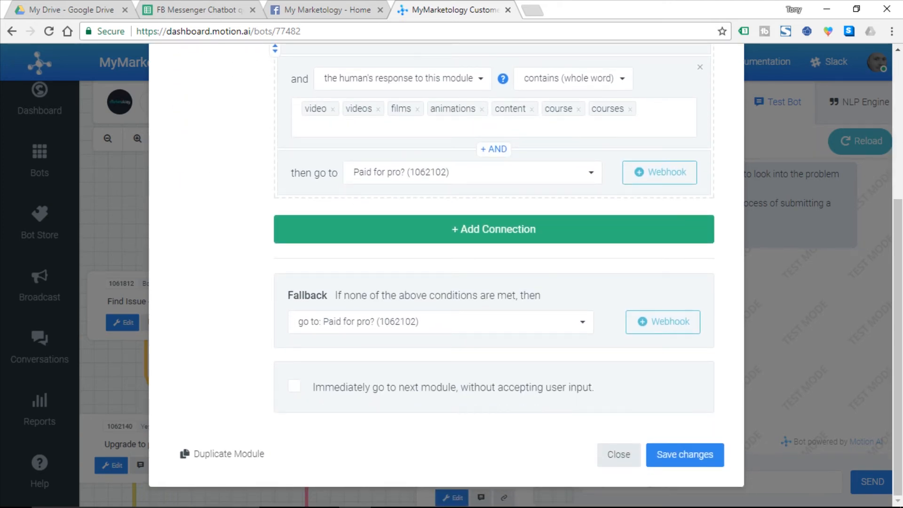
scroll(494, 282, up, 5)
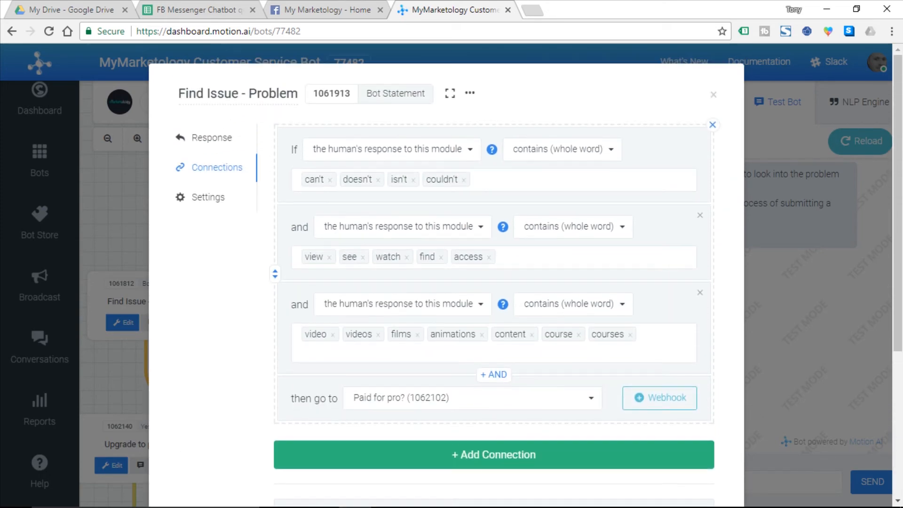
scroll(494, 283, down, 3)
scroll(494, 282, up, 3)
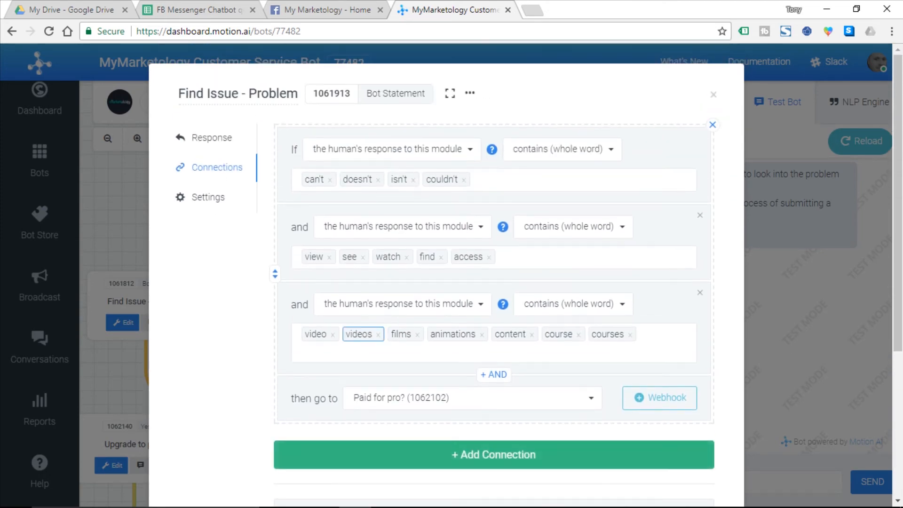
scroll(494, 282, down, 5)
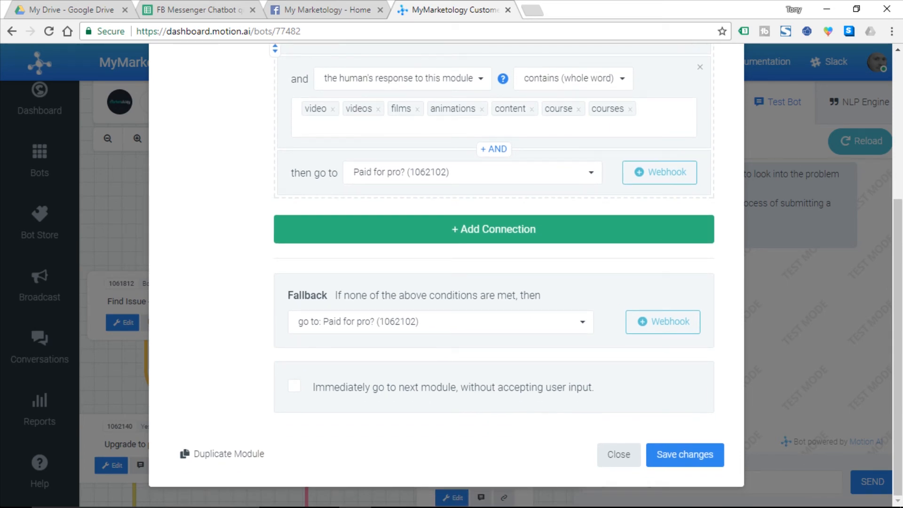
click(440, 321)
scroll(437, 433, up, 5)
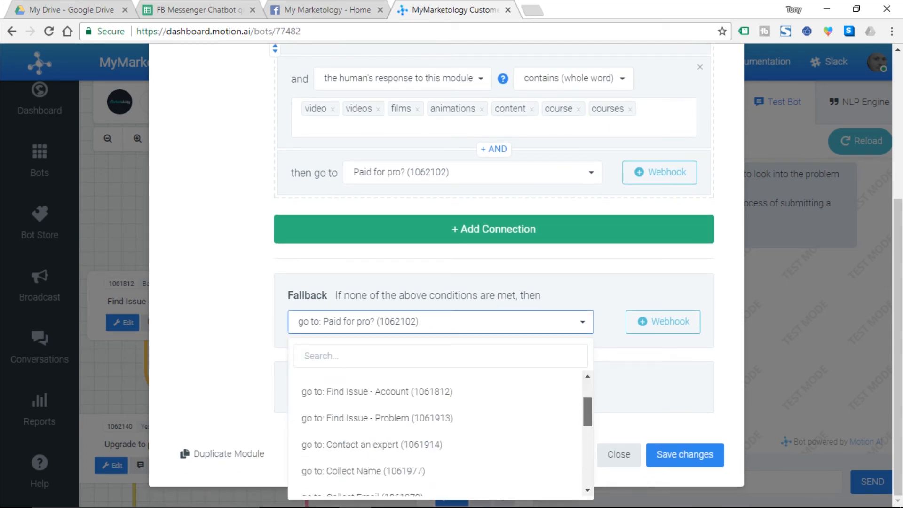
click(323, 383)
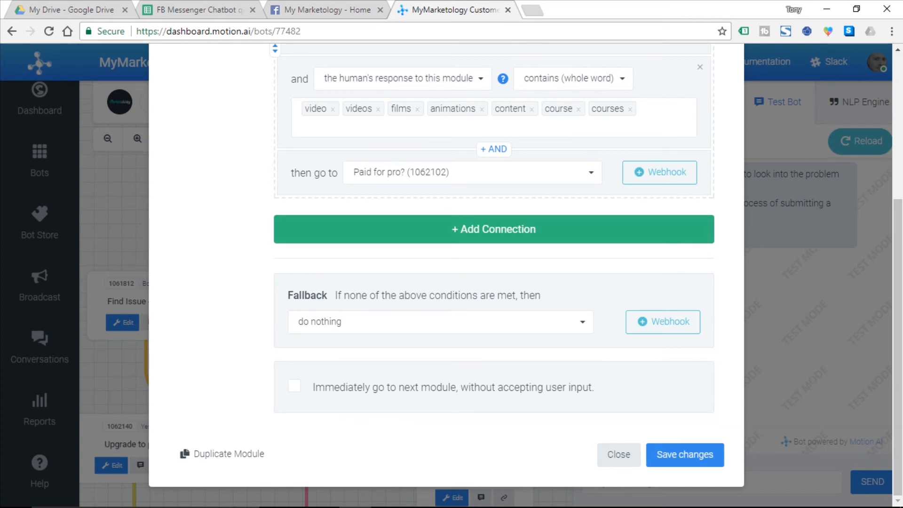
scroll(446, 266, up, 5)
scroll(447, 266, down, 5)
click(684, 455)
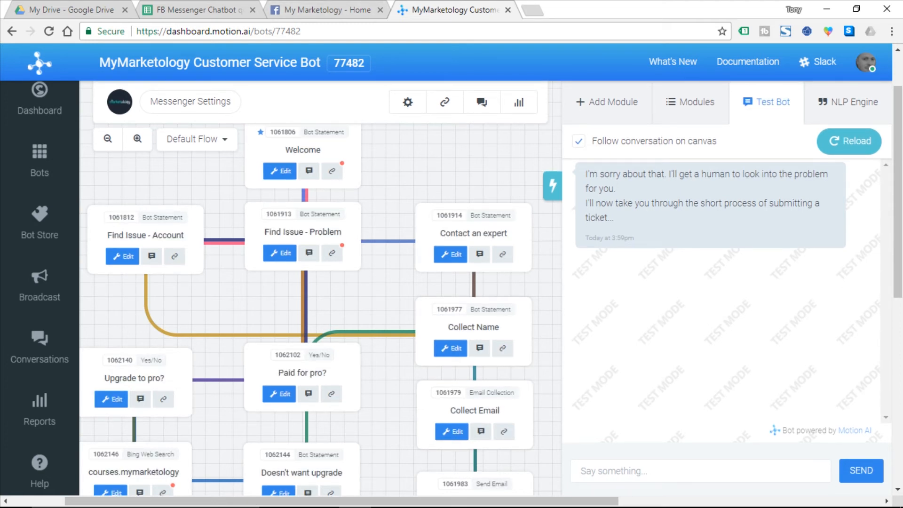
Find the Send Message link in the About section of the My Marketology Facebook page, and return to the bot builder.
click(336, 9)
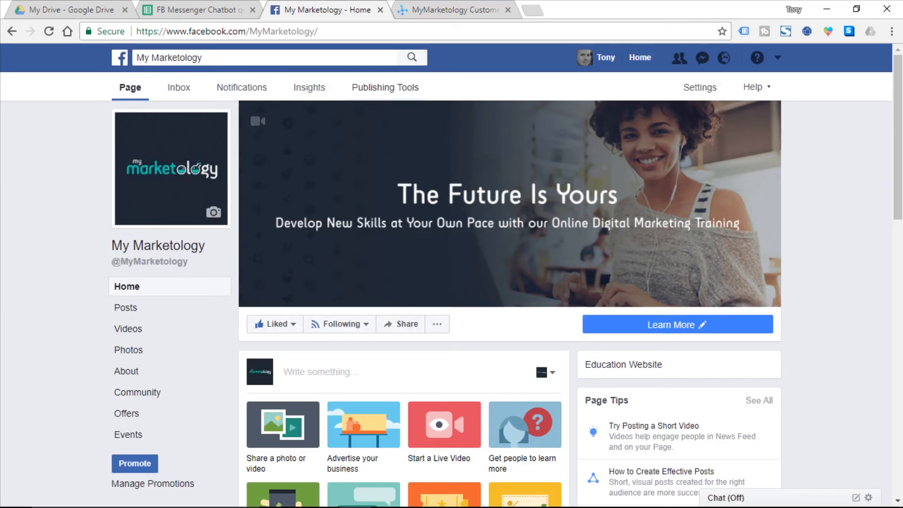
scroll(423, 212, down, 3)
scroll(510, 282, down, 8)
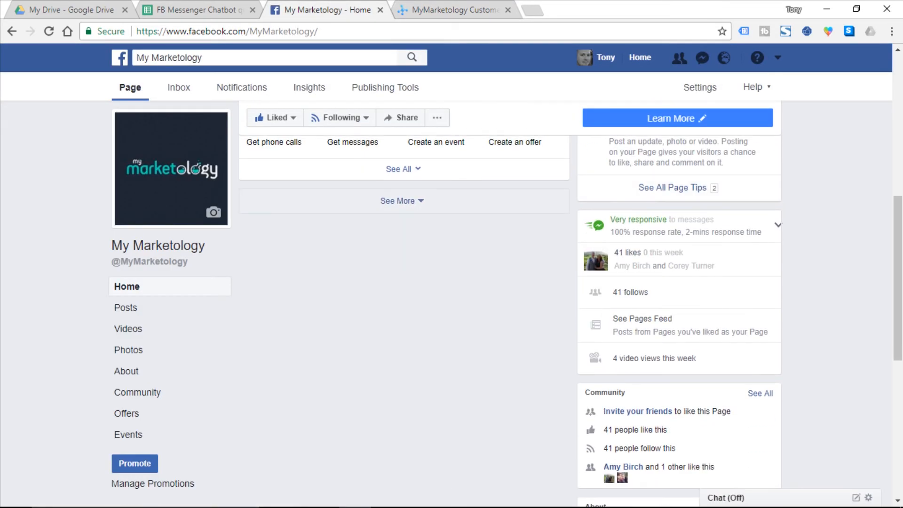
scroll(631, 354, down, 1)
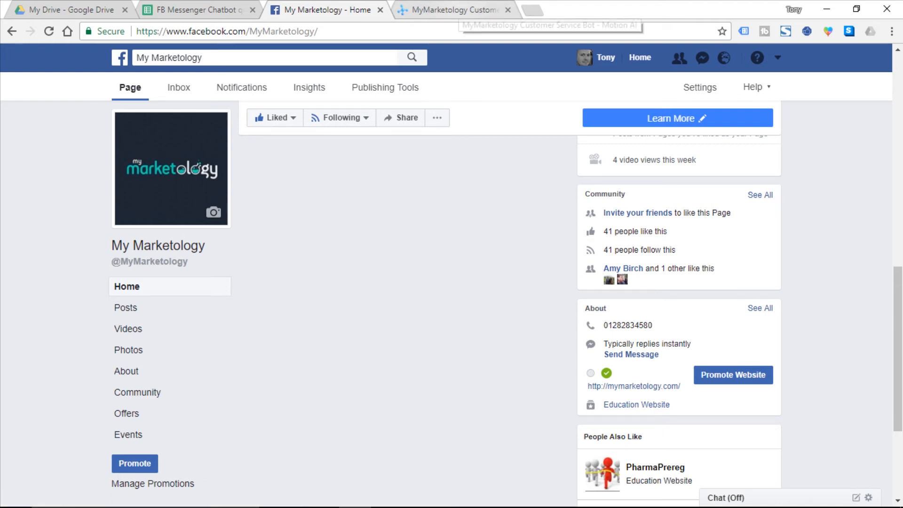
click(452, 10)
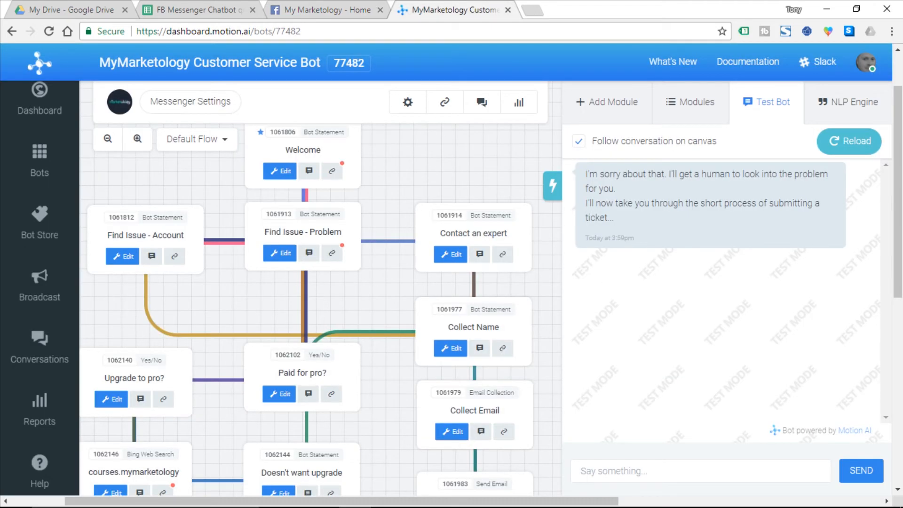
Clear the Facebook Page ID and page access token in Test Customer Service Bot's Messenger settings, close them and return to the bots list.
click(40, 160)
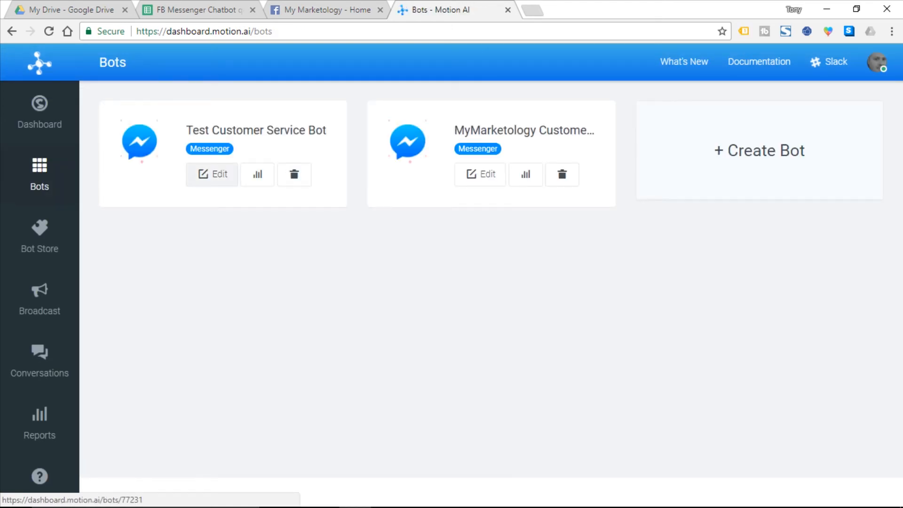
click(213, 174)
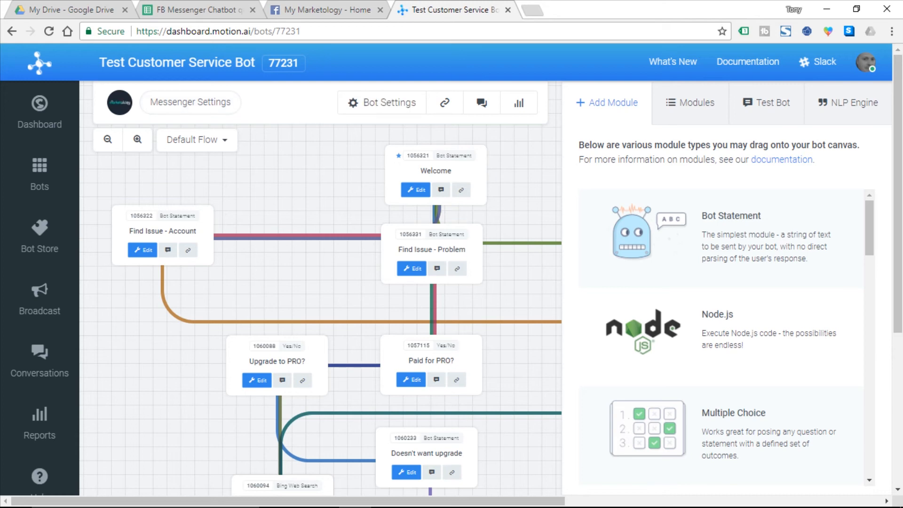
click(191, 102)
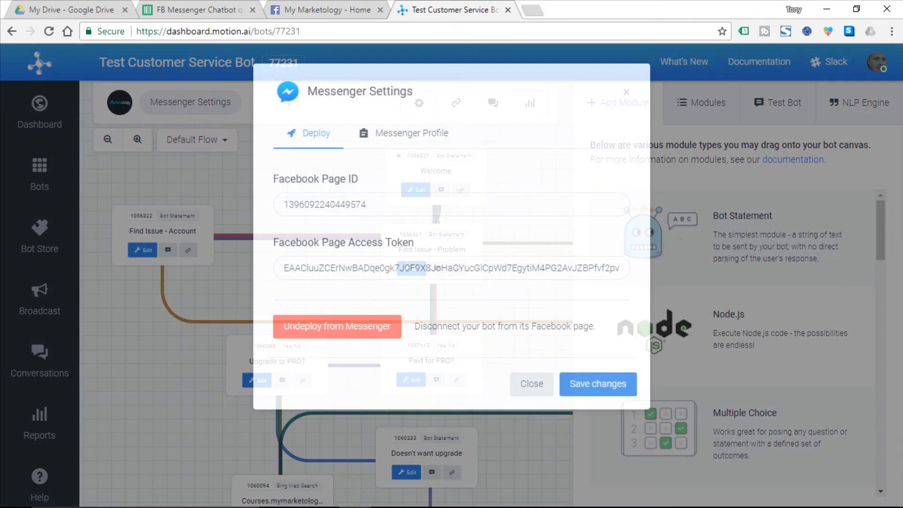
double_click(325, 204)
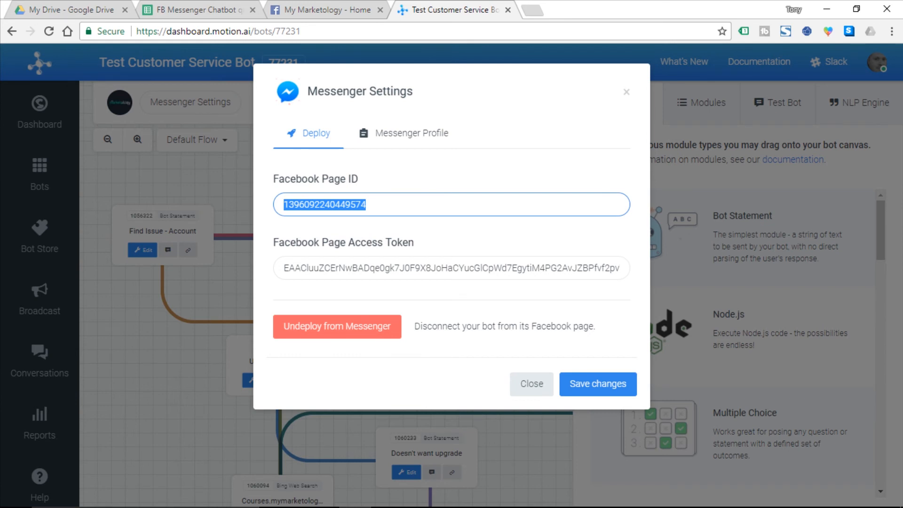
key(BackSpace)
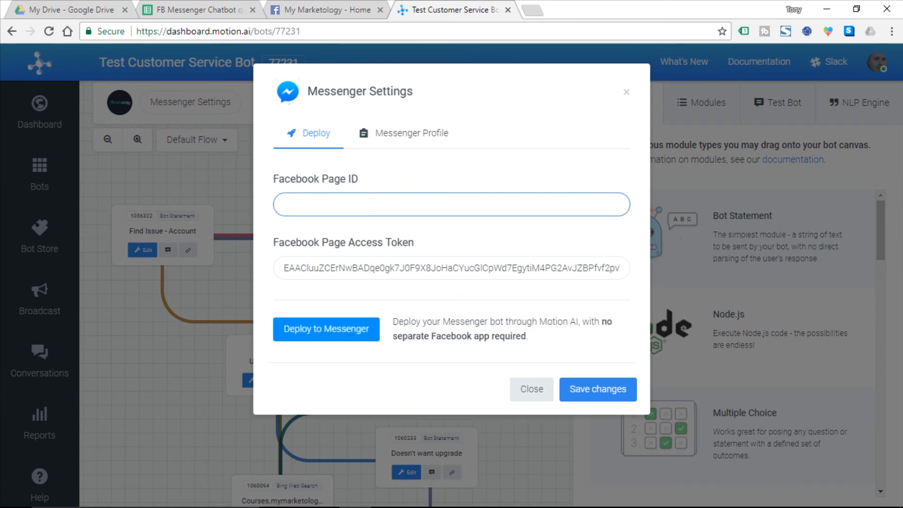
click(326, 329)
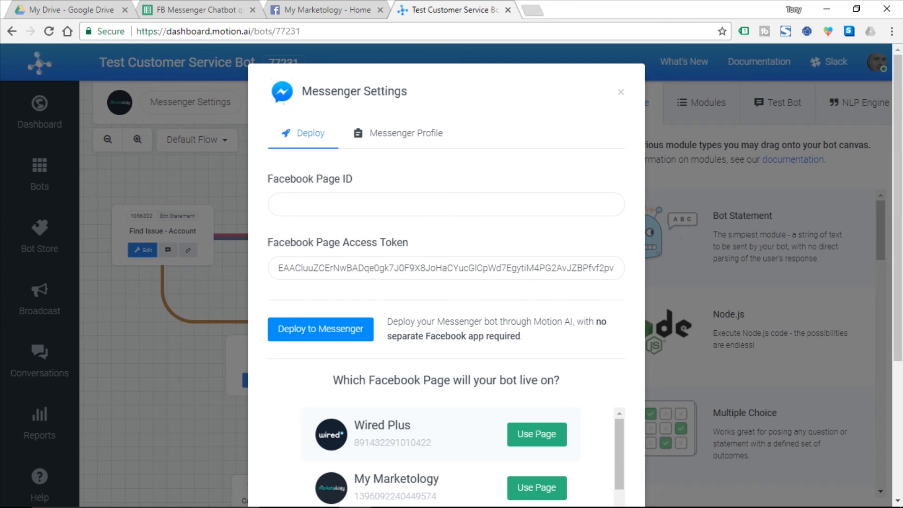
double_click(326, 268)
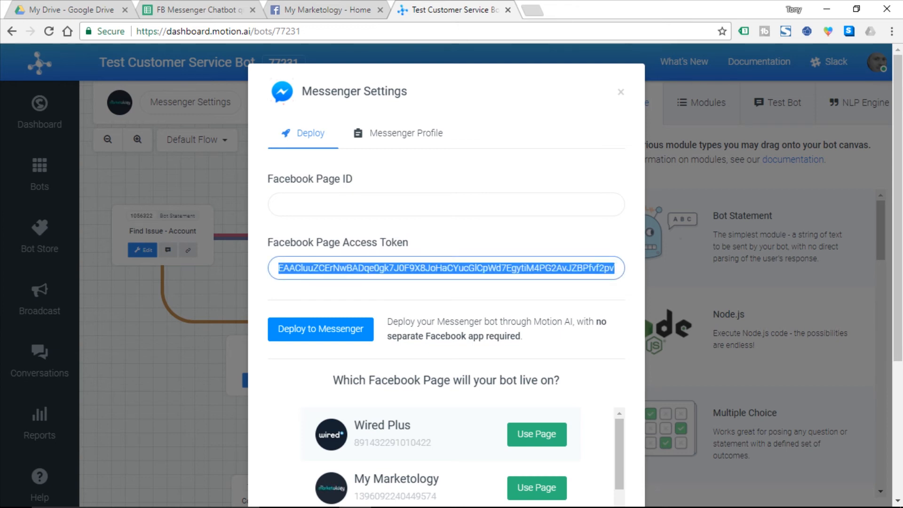
key(BackSpace)
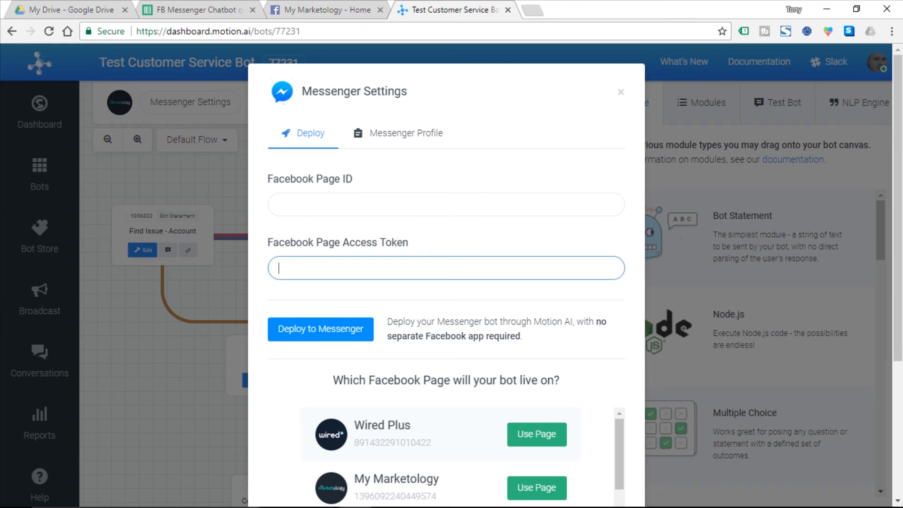
click(621, 92)
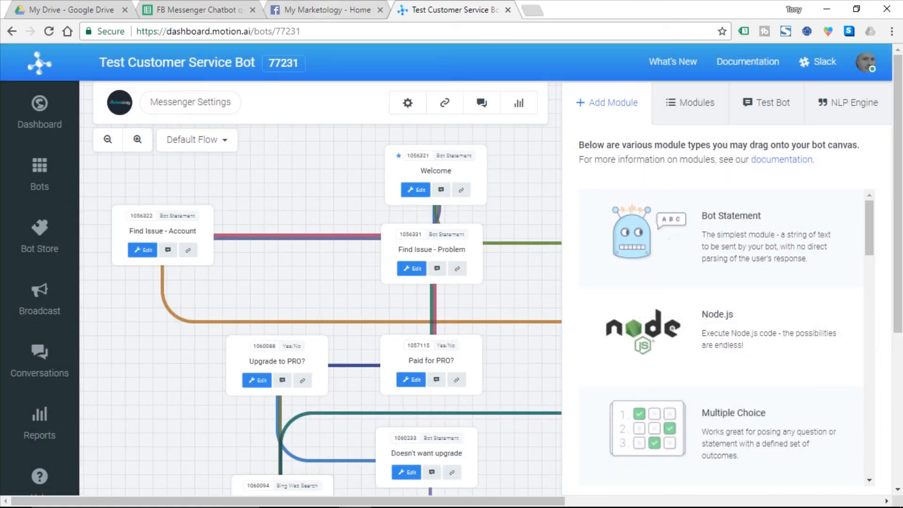
click(39, 175)
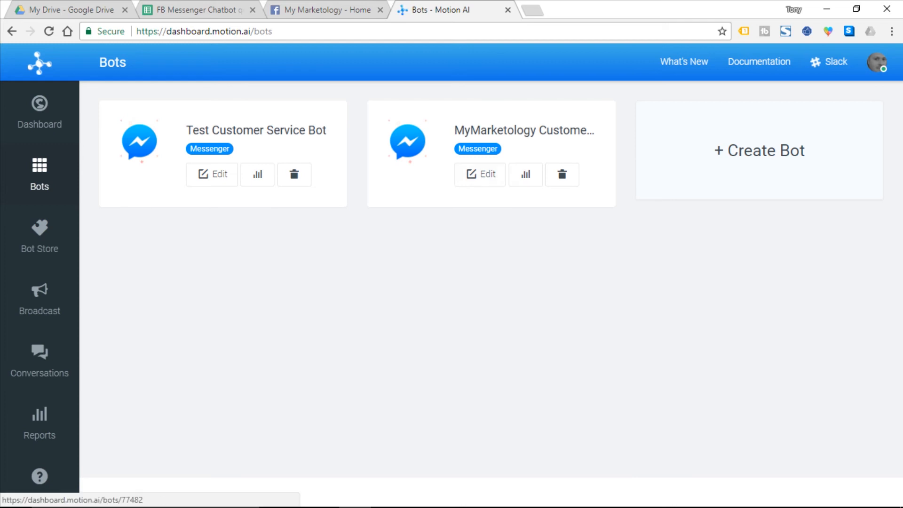
Start a Messenger conversation with the bot from the My Marketology Facebook page and choose Accounts & Billing.
click(303, 12)
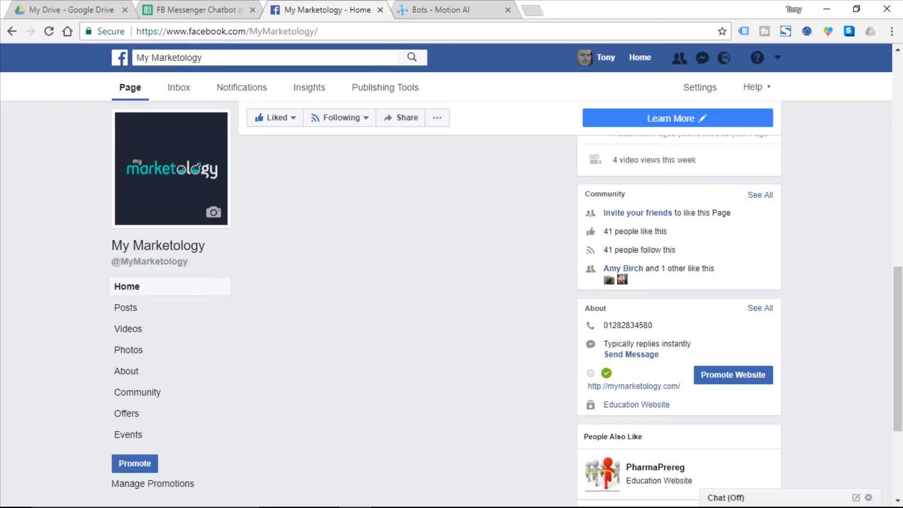
click(631, 354)
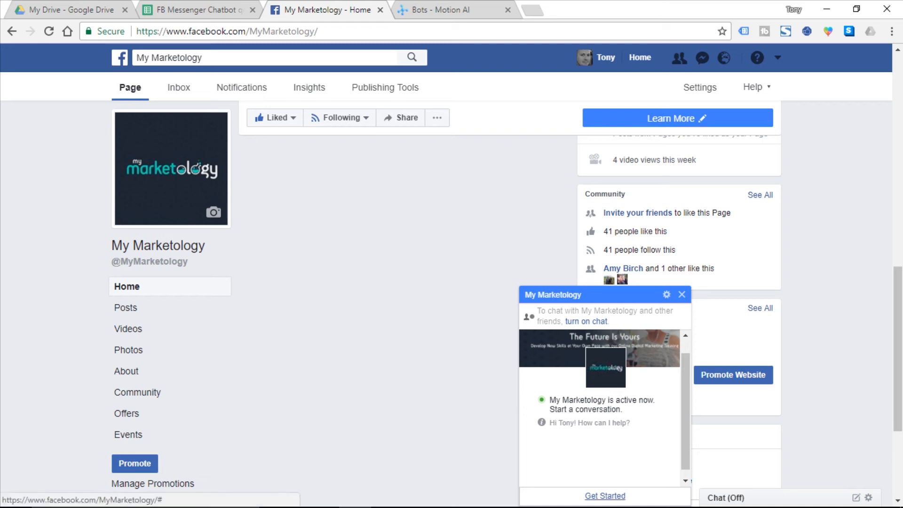
click(605, 496)
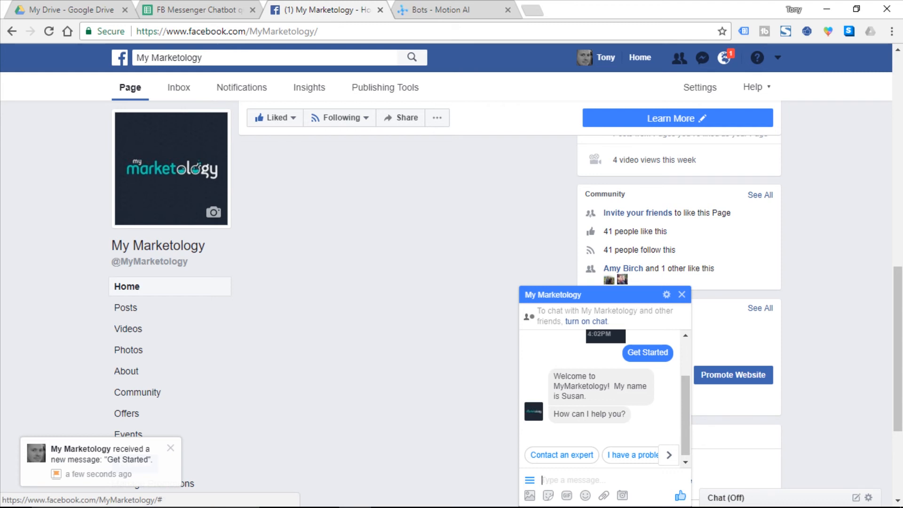
click(669, 455)
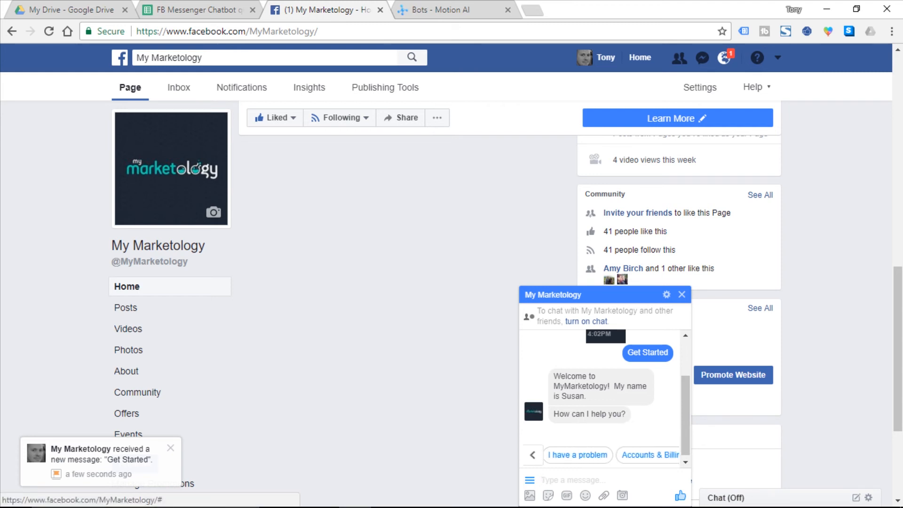
click(640, 455)
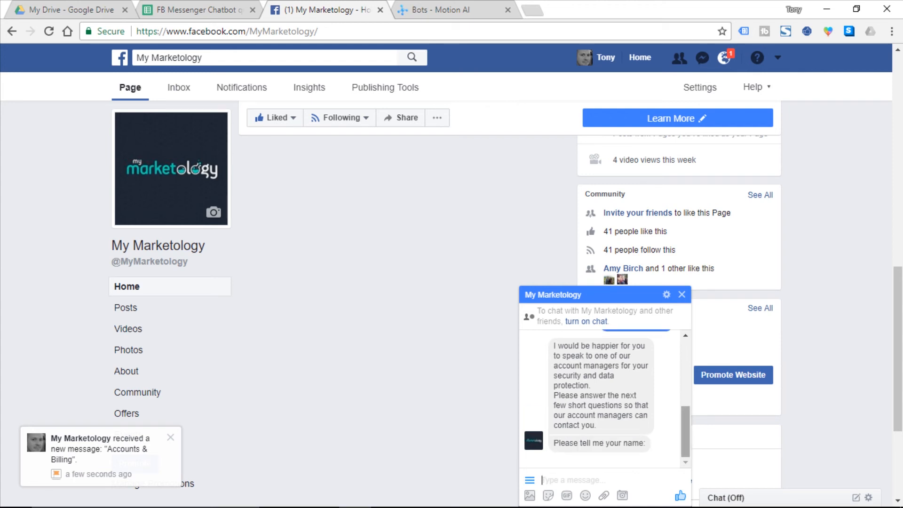
click(685, 432)
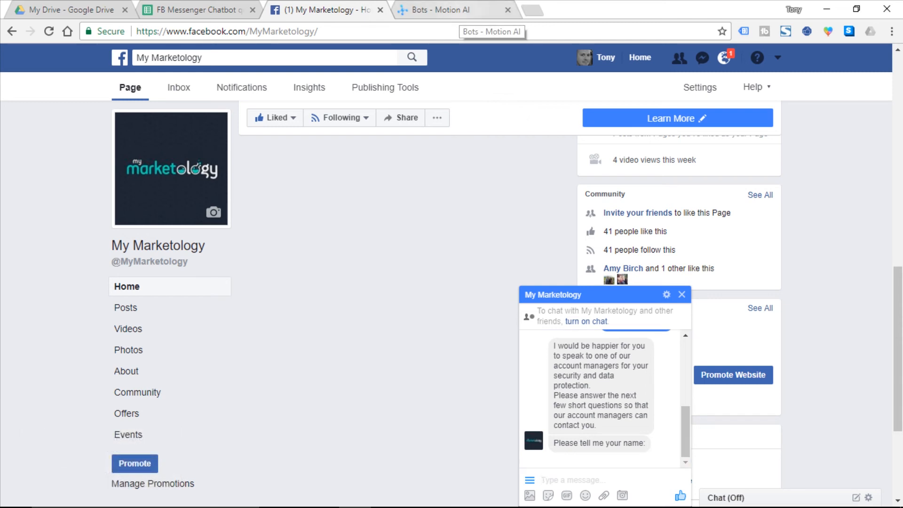
Reopen the MyMarketology Customer Service Bot for editing and browse the available module types.
click(439, 10)
click(480, 174)
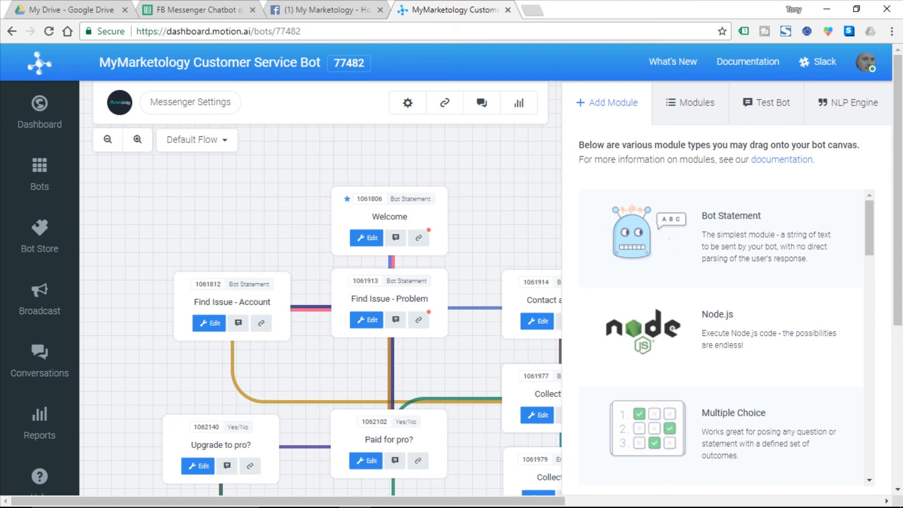
scroll(721, 330, down, 3)
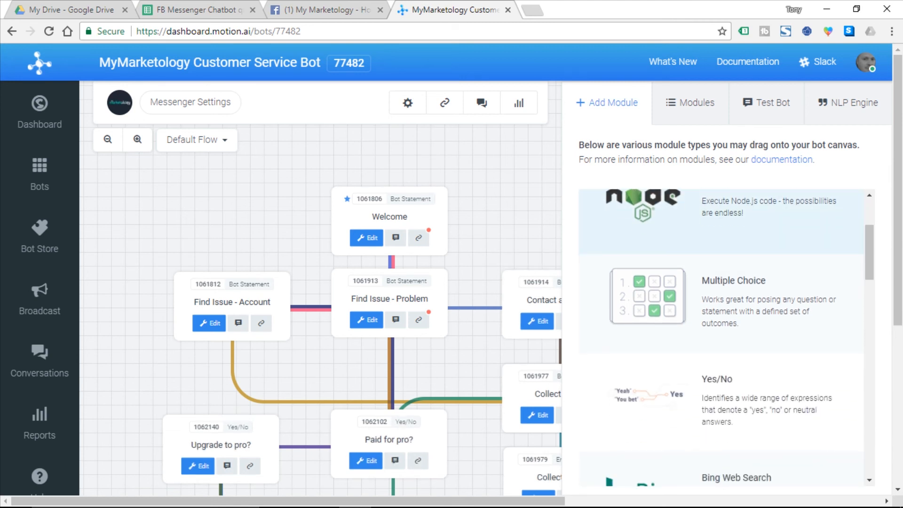